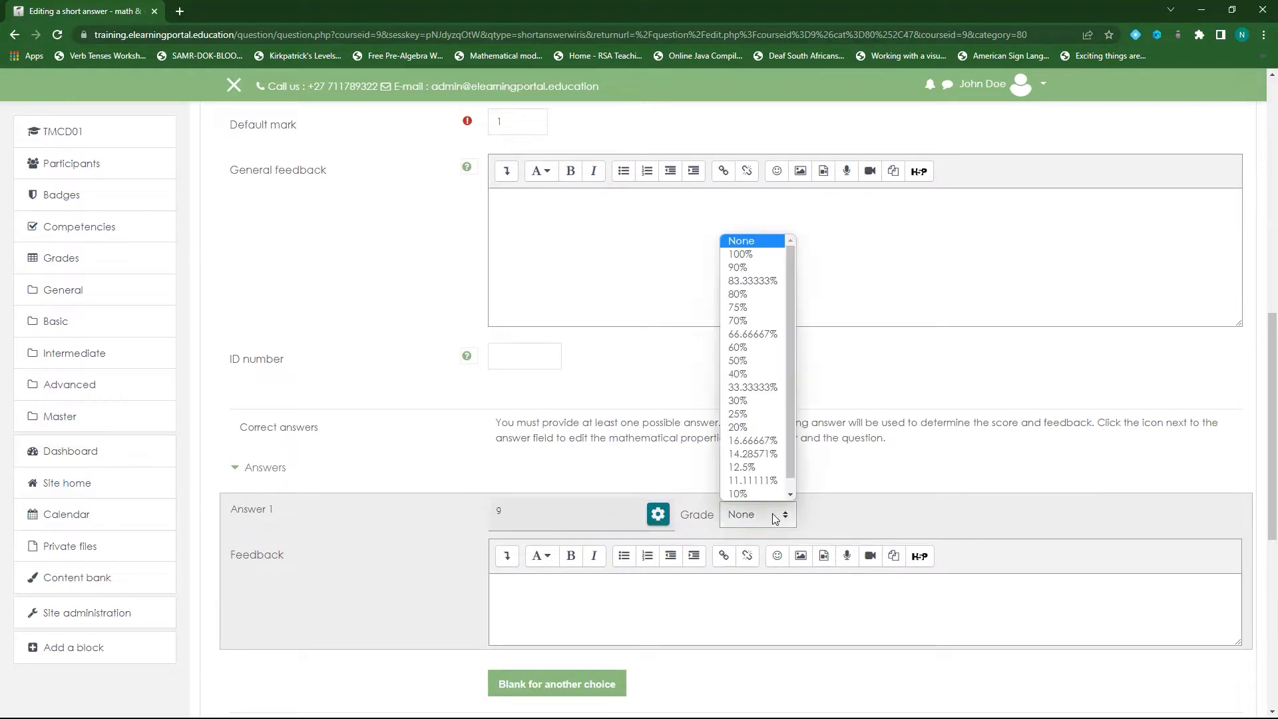
- Preview the Test 2 question, answer √81 with a handwritten 9, submit and finish the attempt, and close the preview
scroll(907, 553, "down", 4)
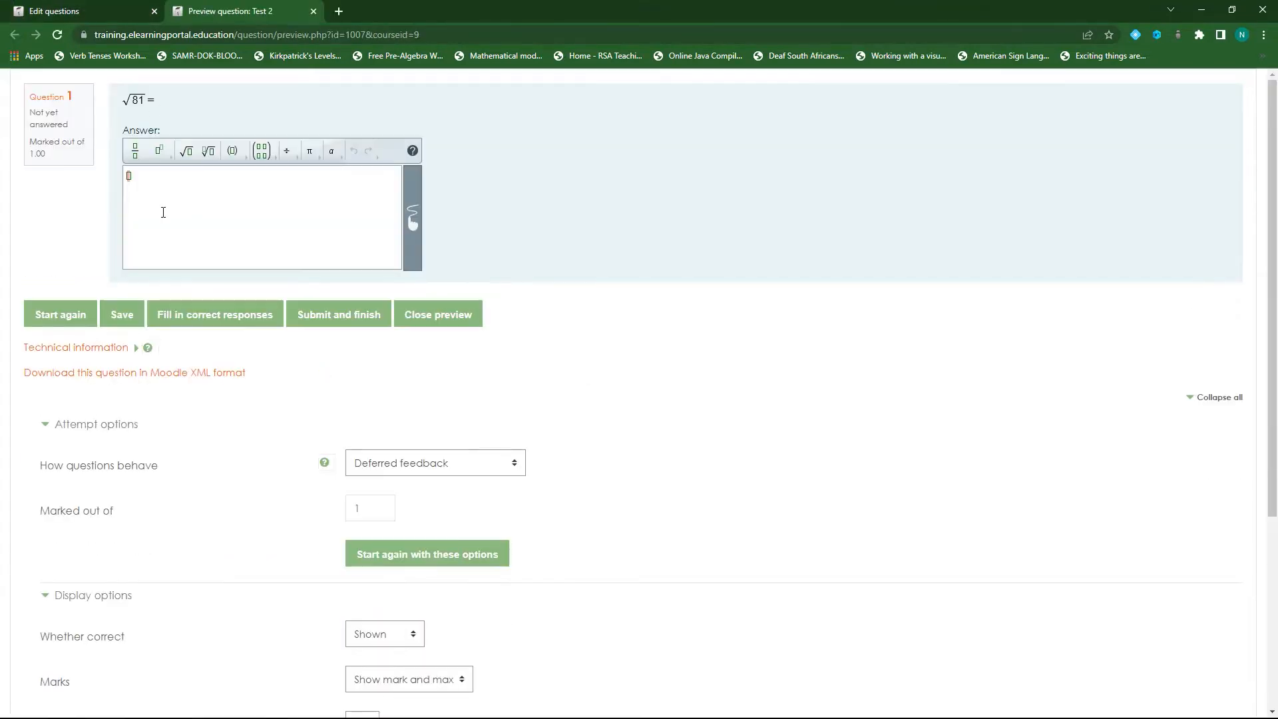
left_click(412, 222)
left_click_drag(332, 183, 333, 219)
left_click(344, 316)
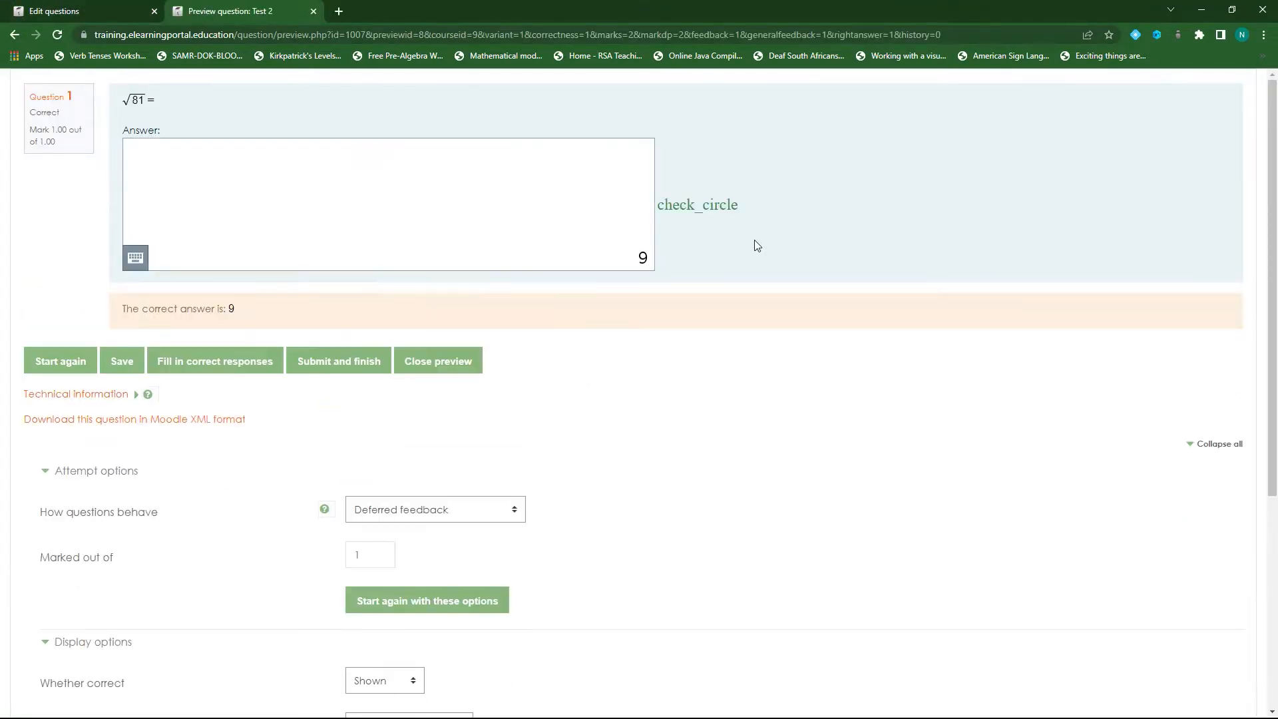
left_click(313, 11)
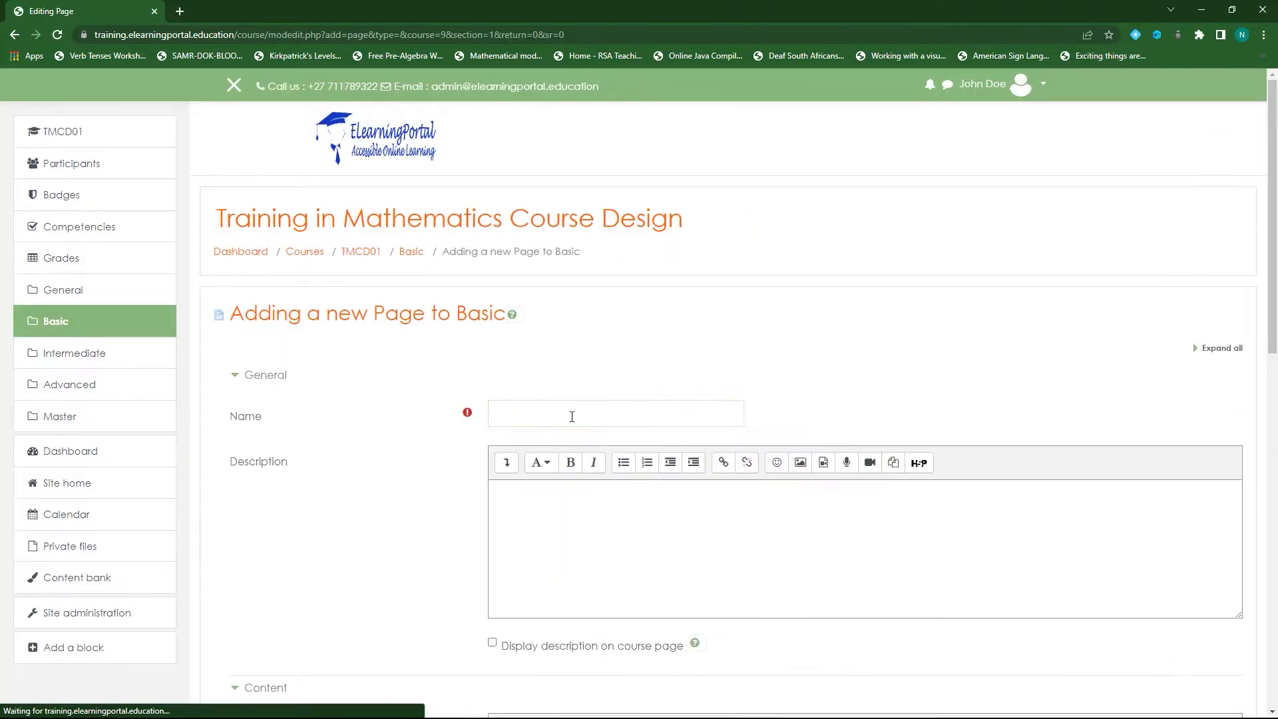
- Name the new page "Page test", insert the MathType formula 4^3+6^2= into its content, and save and display it
type("Page test")
scroll(599, 413, "down", 5)
left_click(890, 366)
type("4")
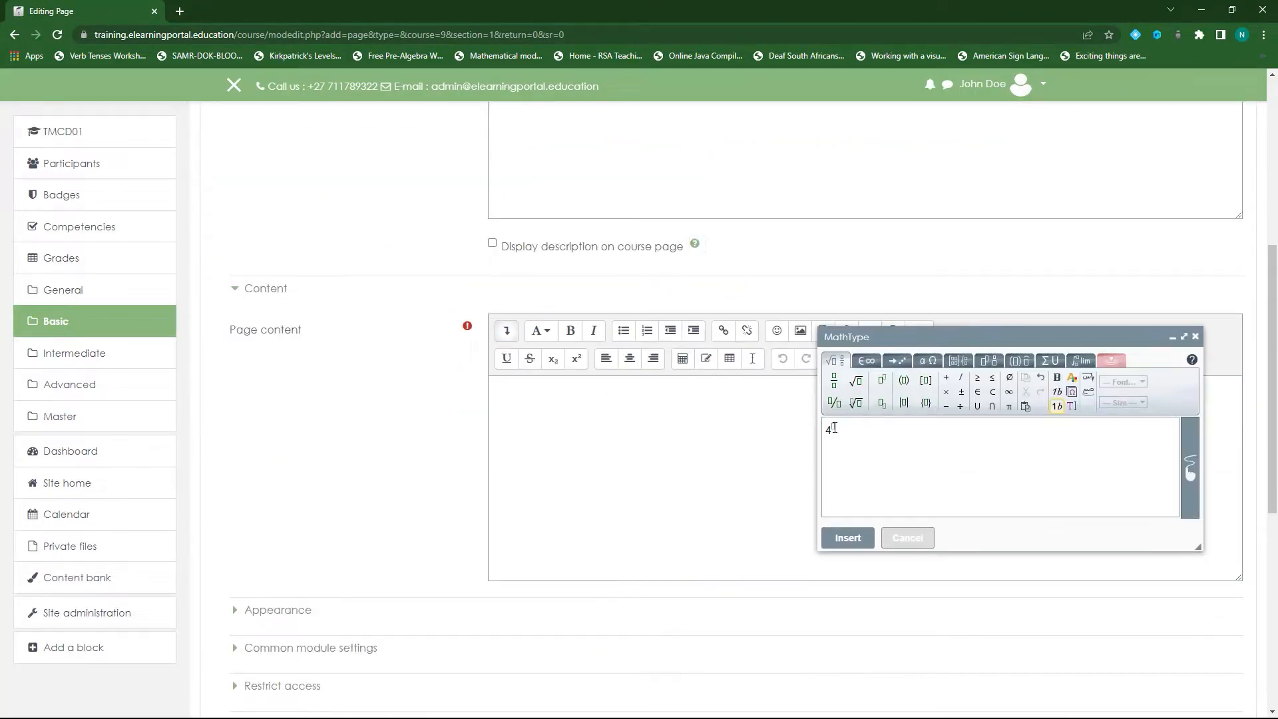
type("^3+6^2=")
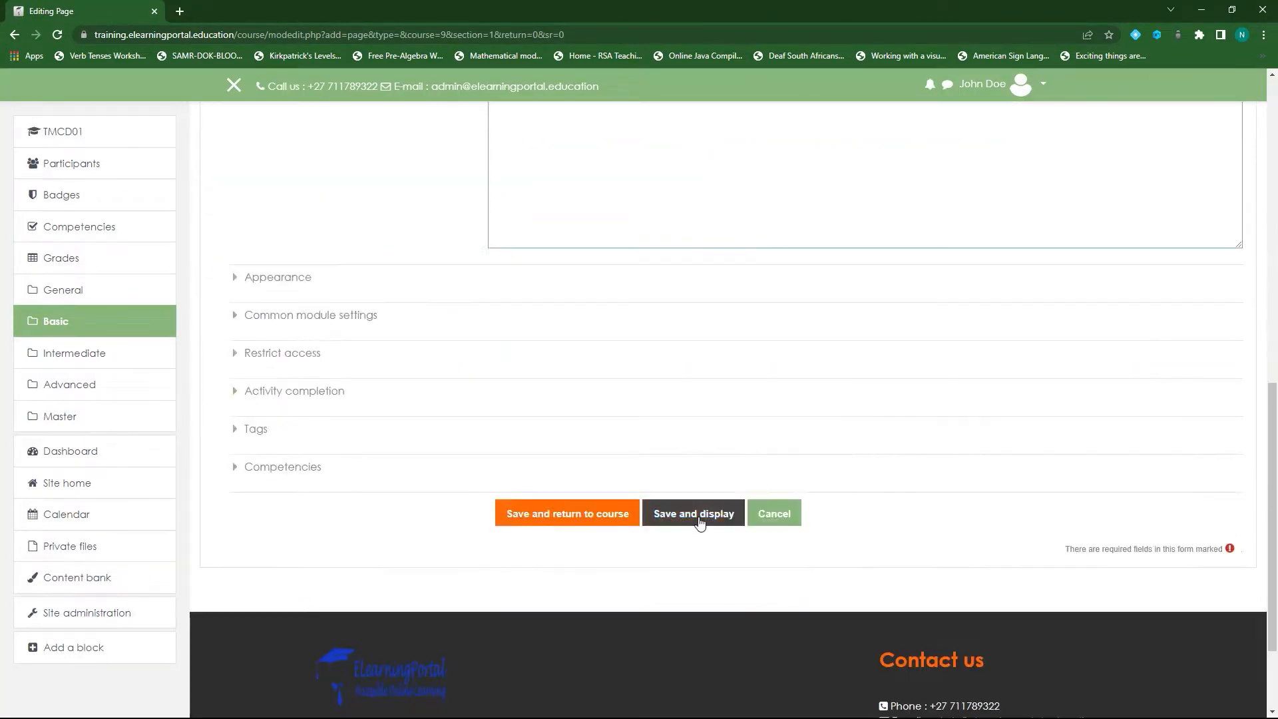
left_click(698, 515)
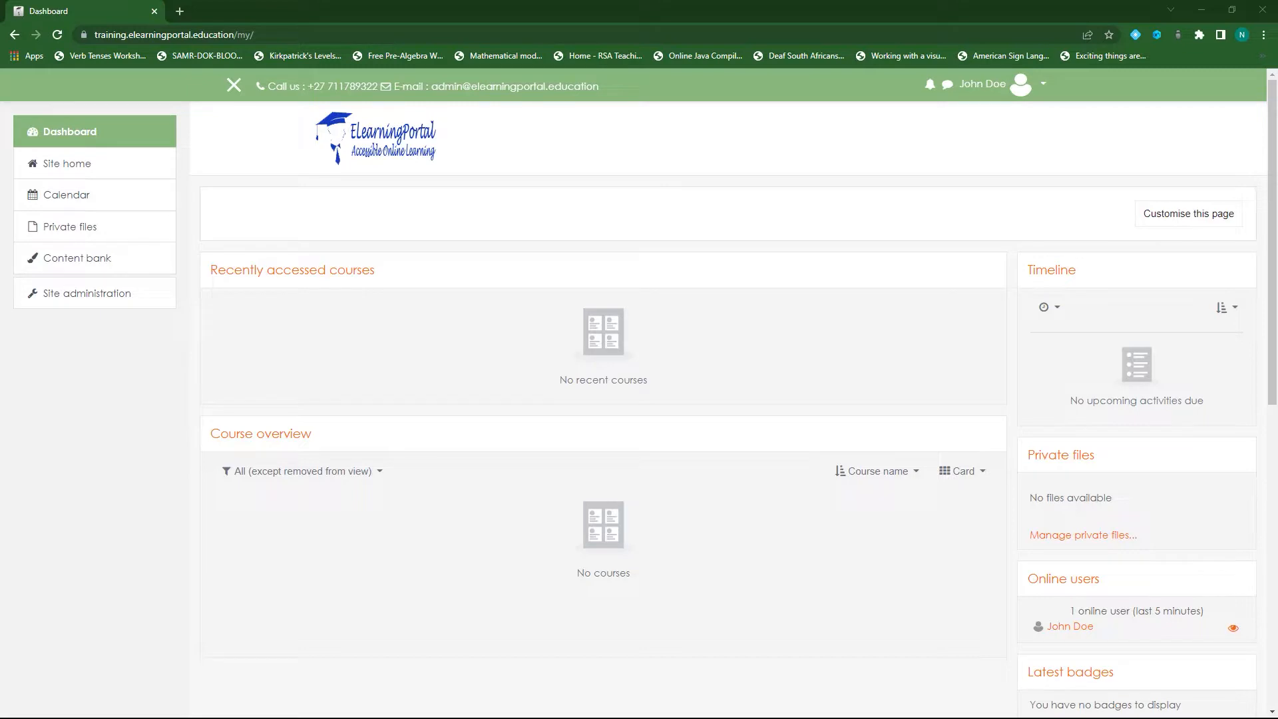
- Open moodle.org in a new browser tab and go to its plugins directory
left_click(180, 11)
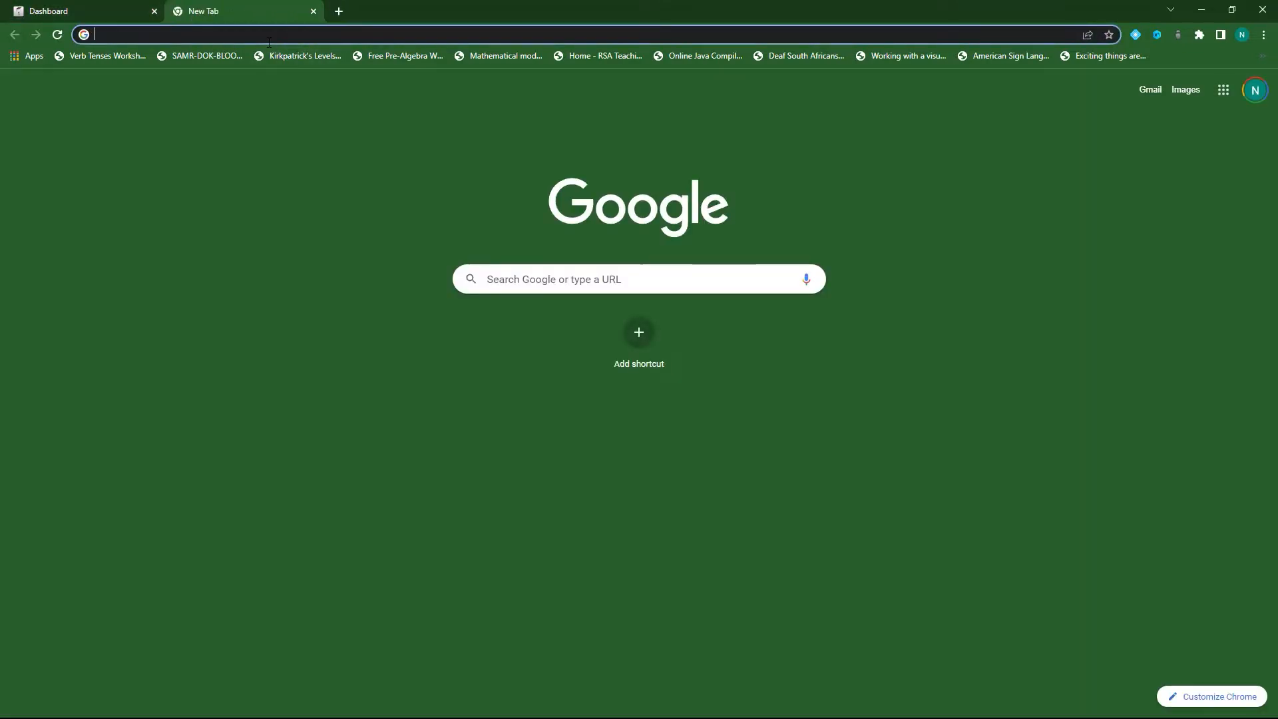
type("moodle")
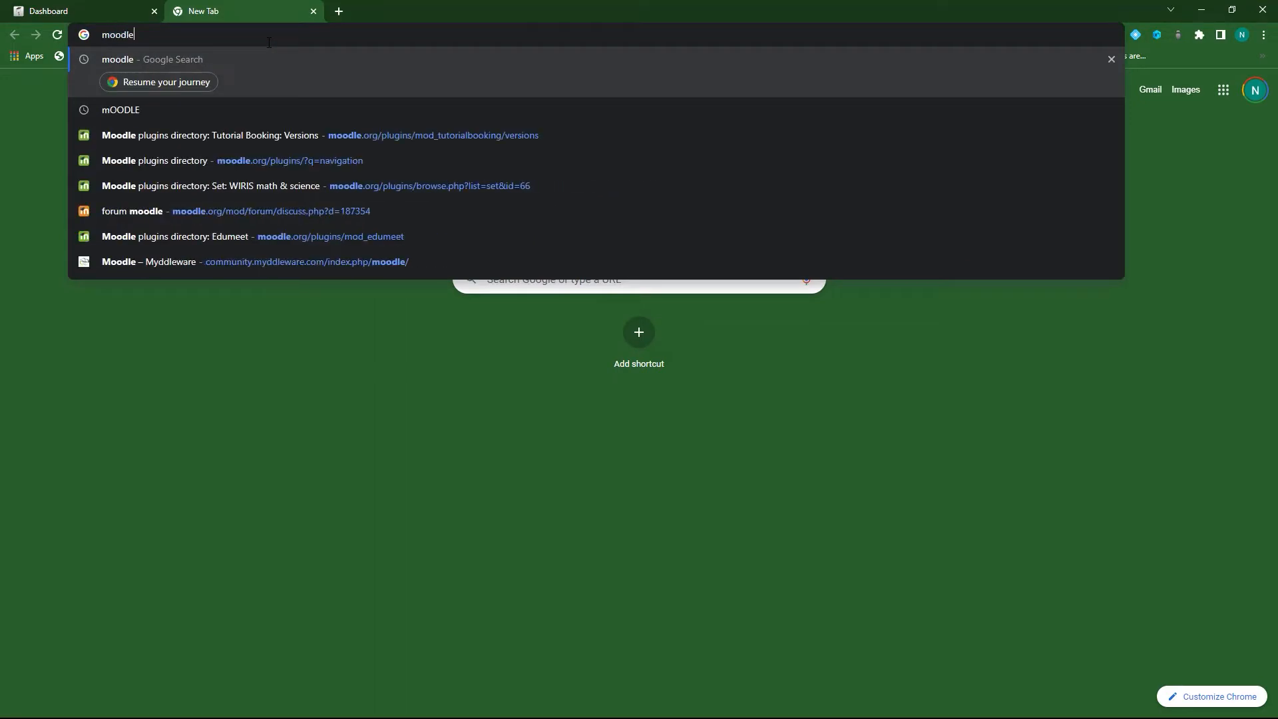
type(".org")
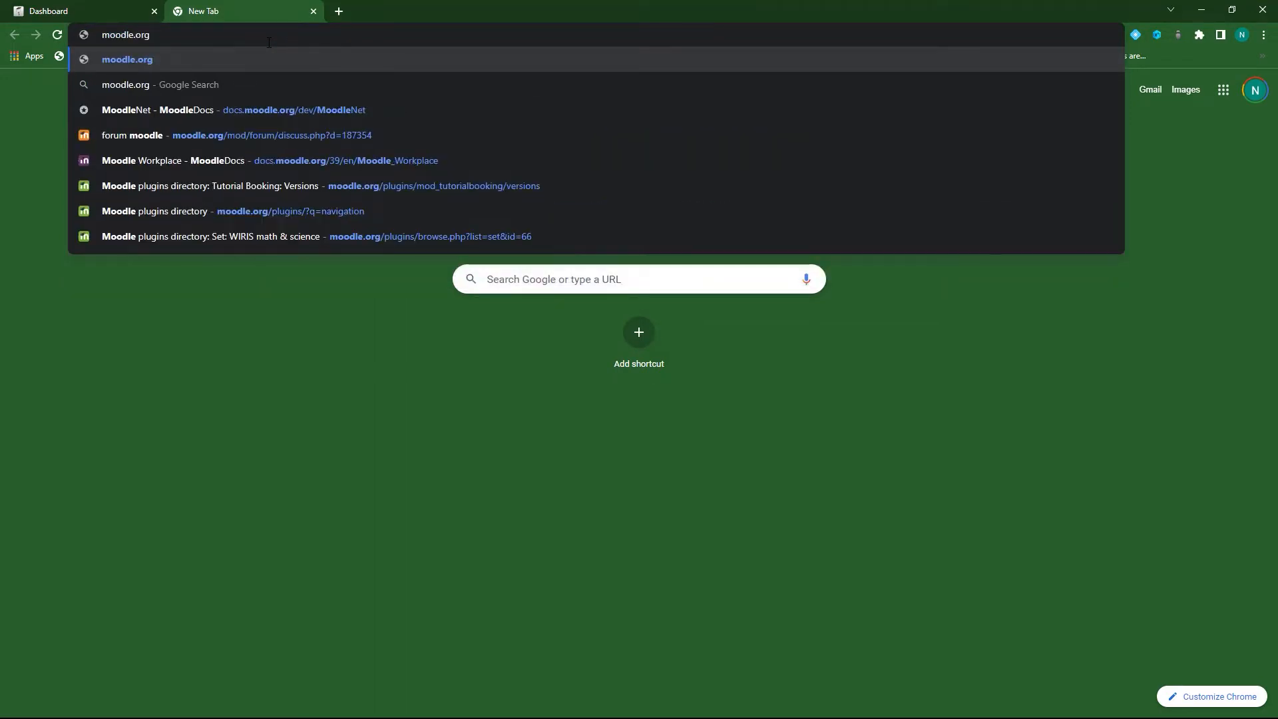
key("Return")
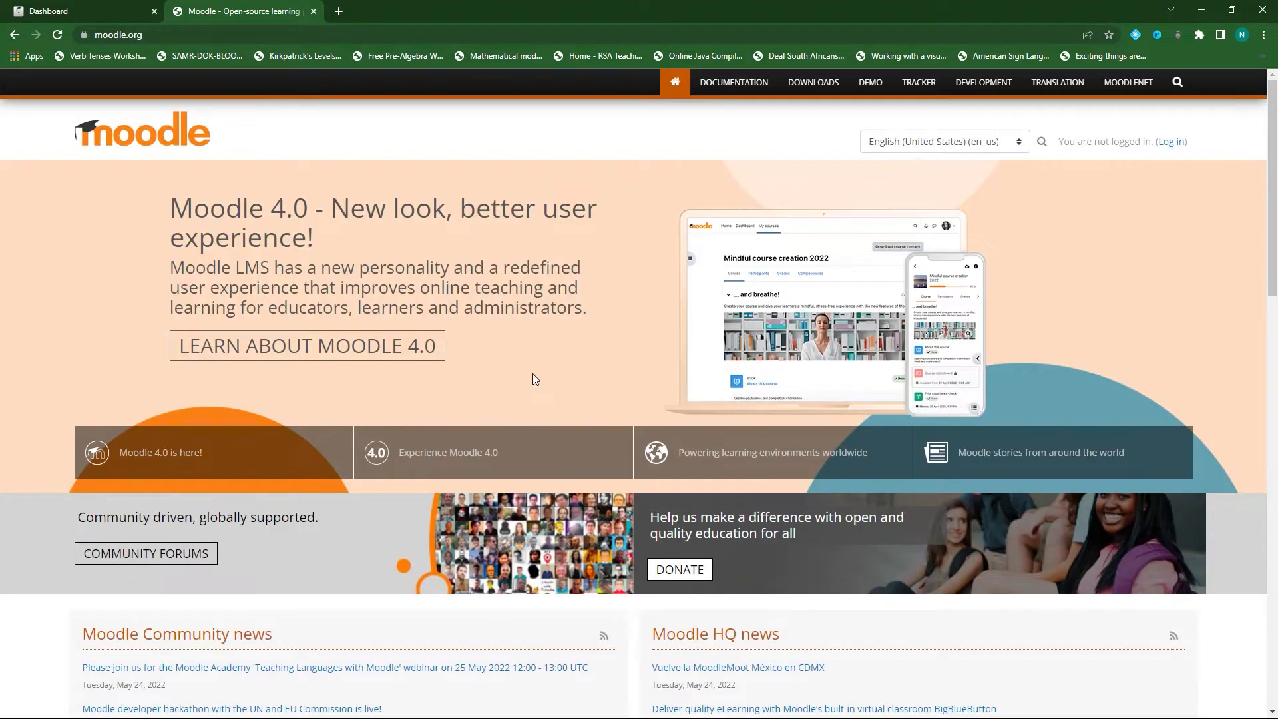
scroll(546, 372, "down", 20)
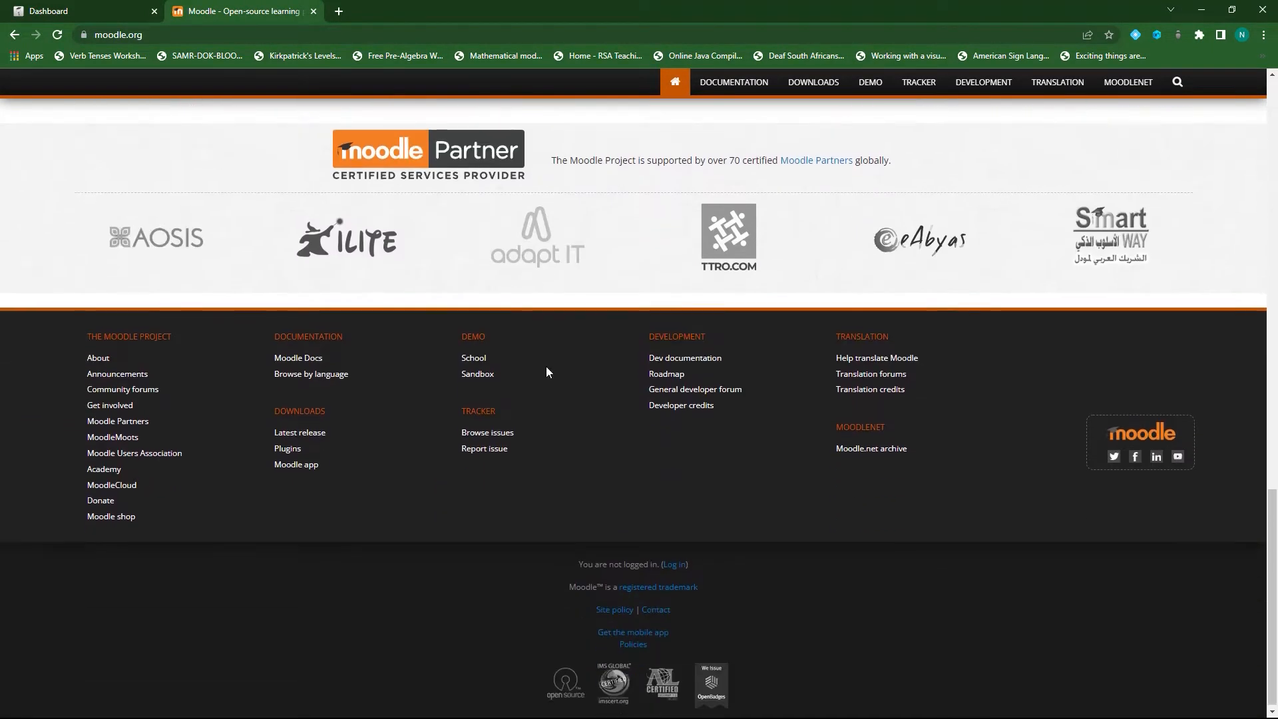
left_click(285, 449)
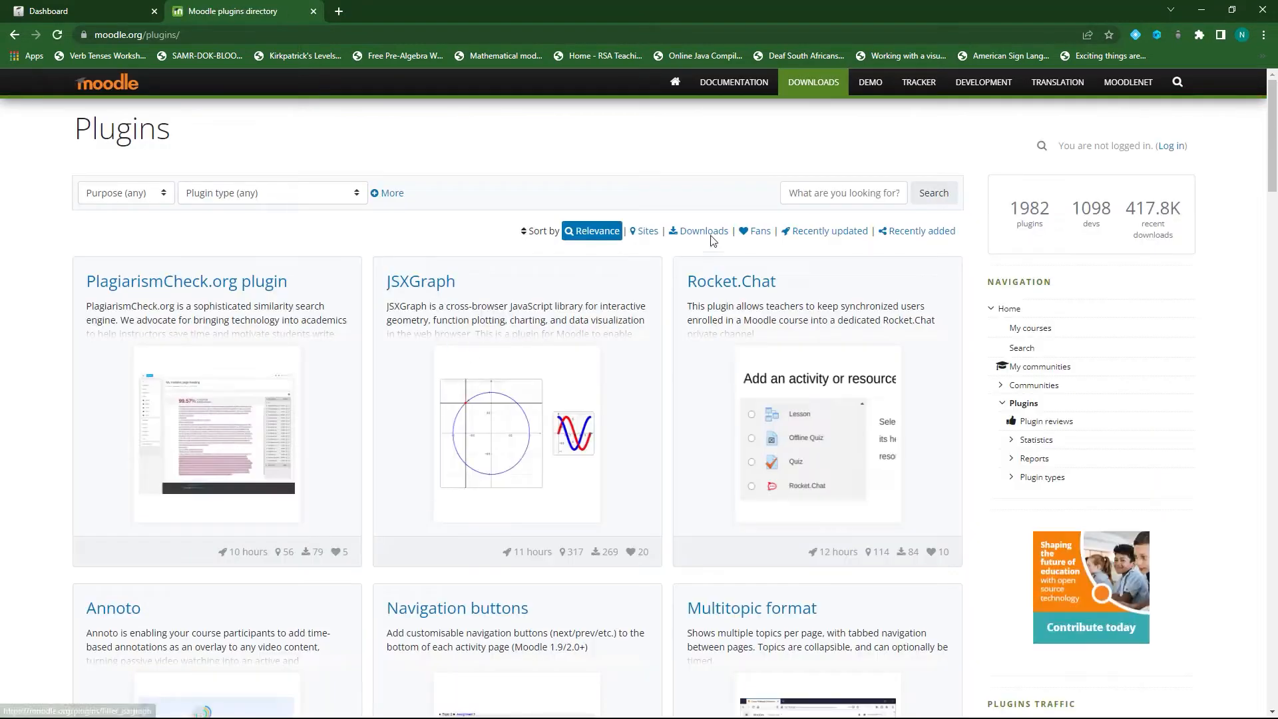
- Search the Moodle plugins directory for wiris
left_click(830, 193)
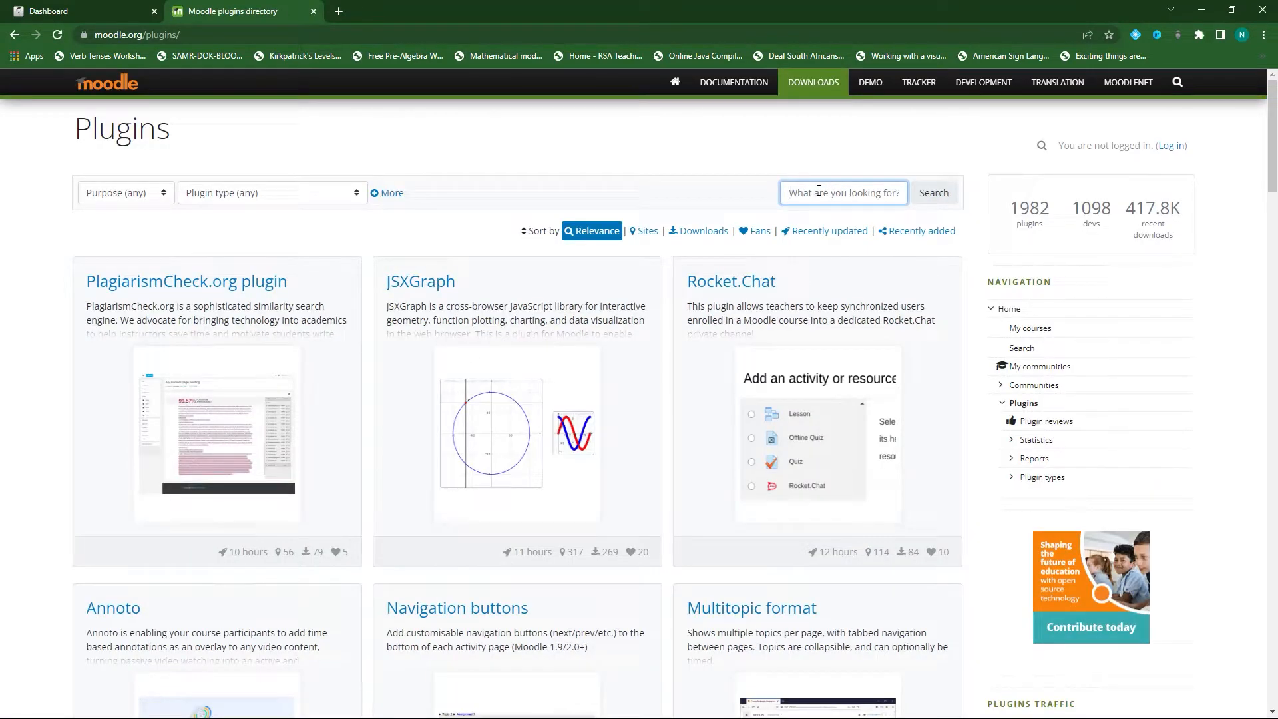
type("wiris")
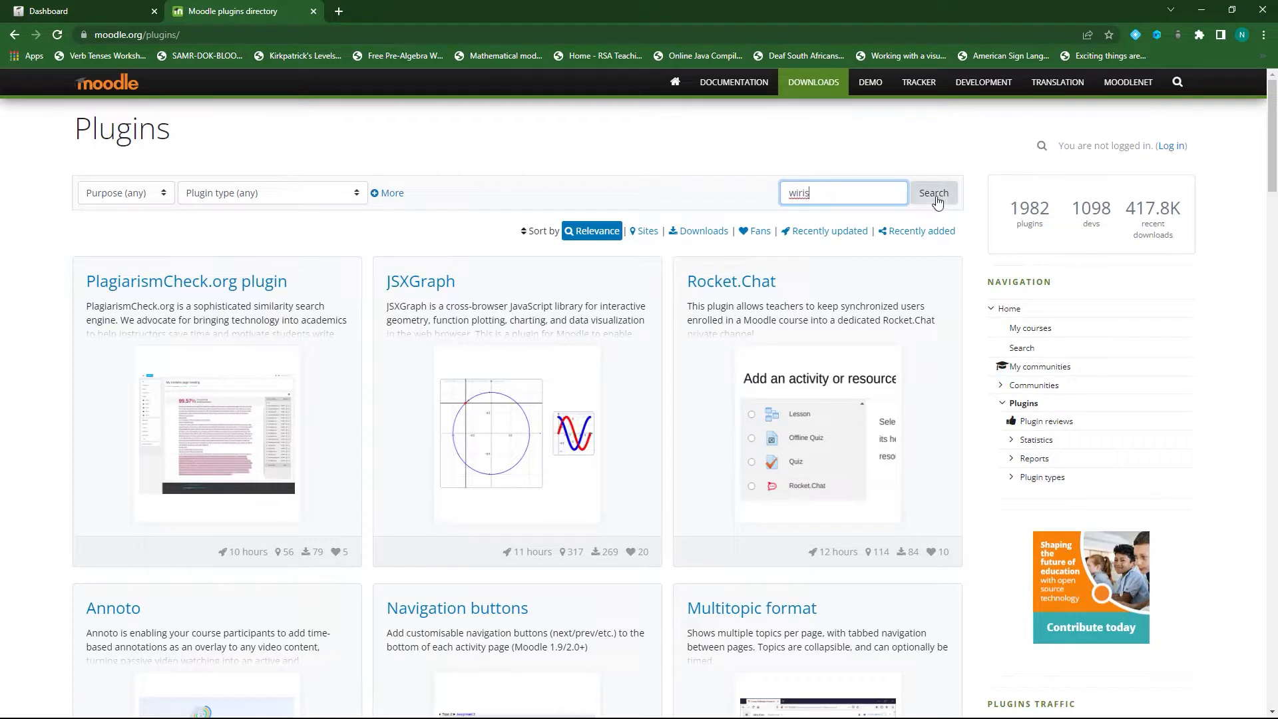
left_click(936, 196)
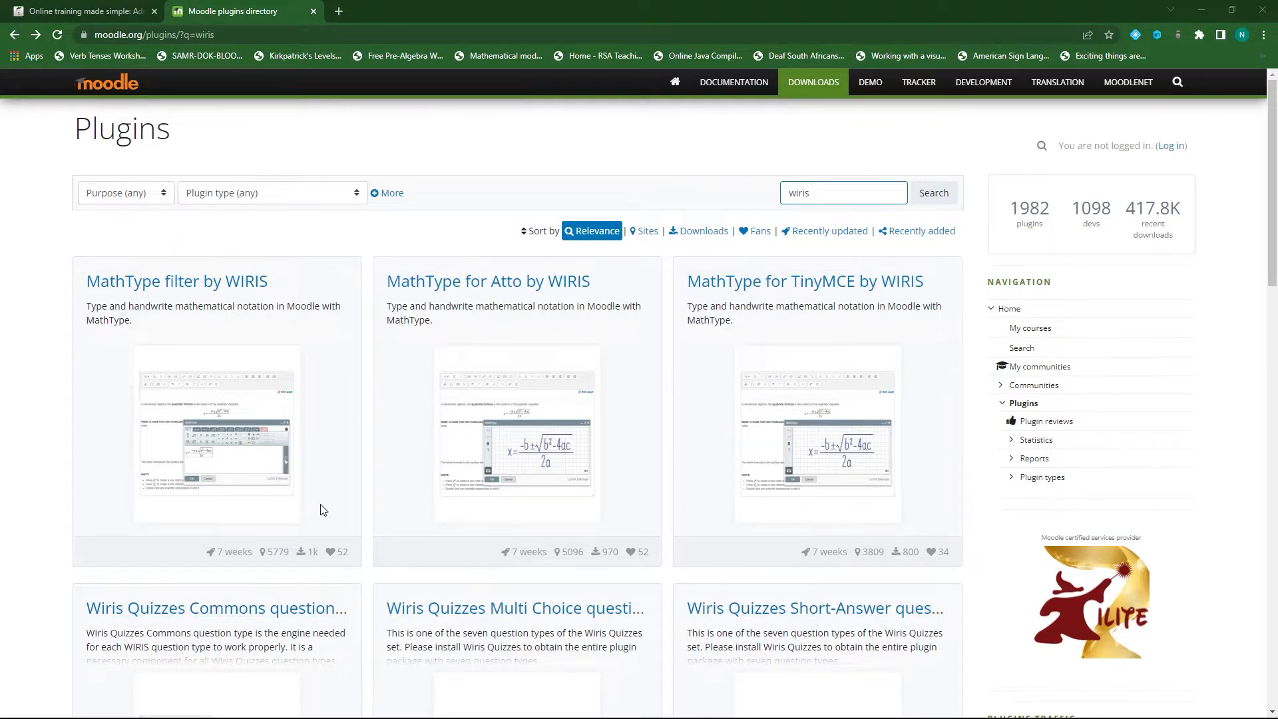
- Download the current version, 7.28.0, of the MathType filter by WIRIS plugin
left_click(179, 288)
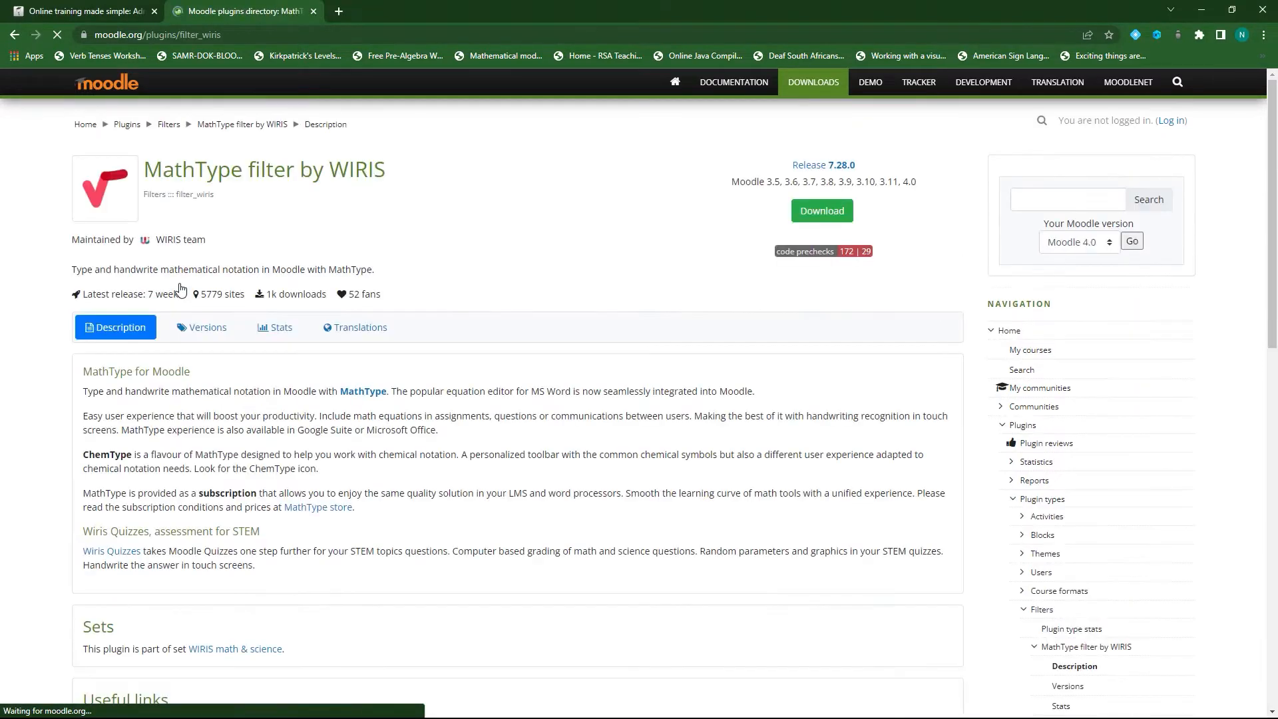
left_click(208, 330)
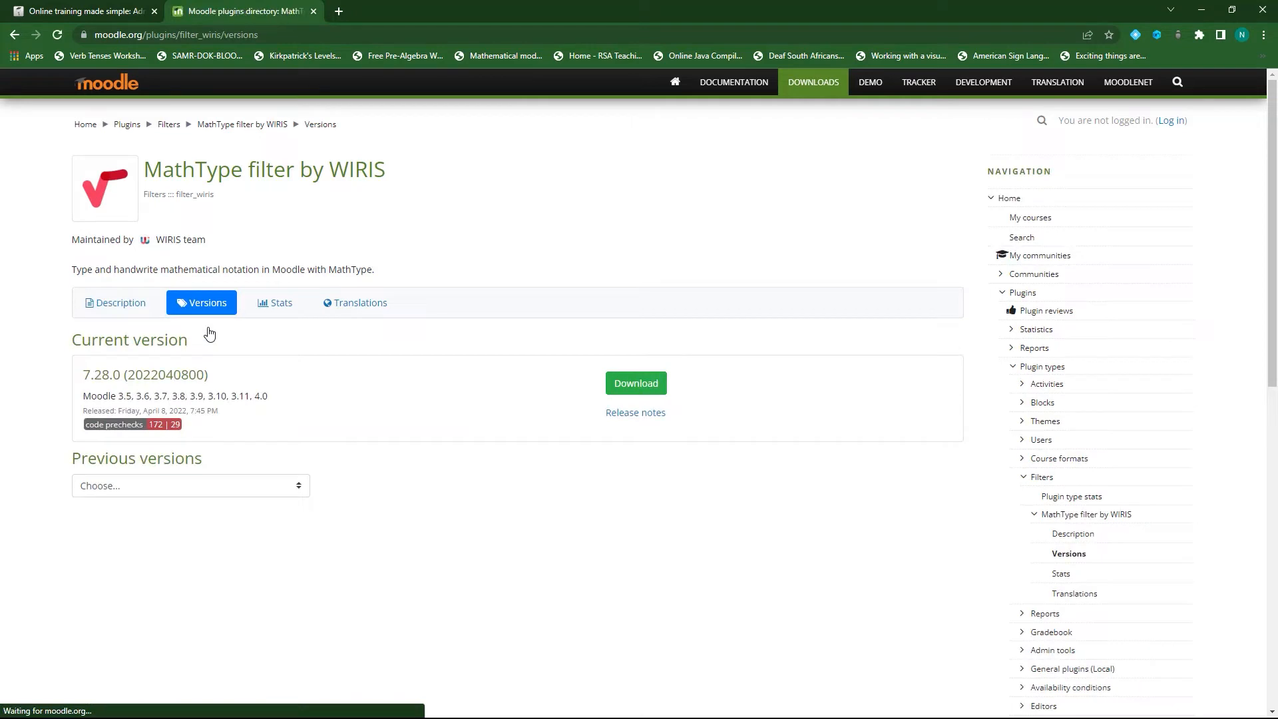
left_click(624, 391)
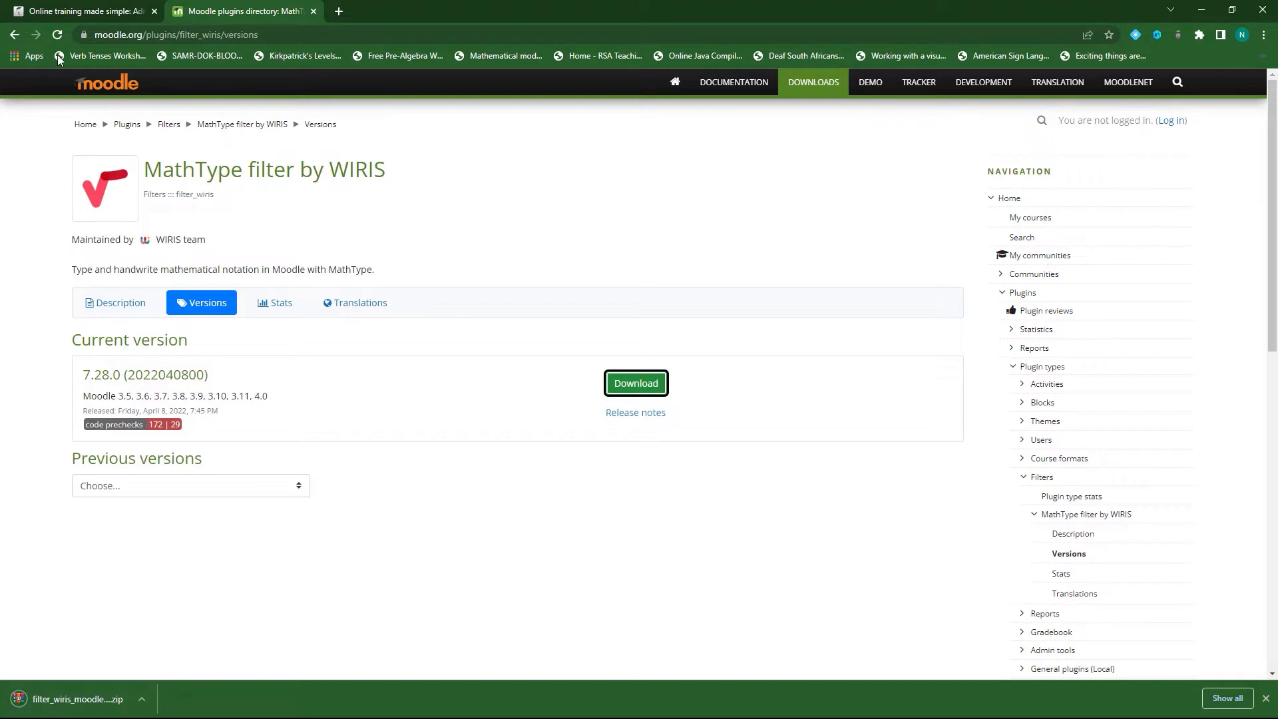
- Return to the training site and open the plugin installer from its site administration
left_click(86, 11)
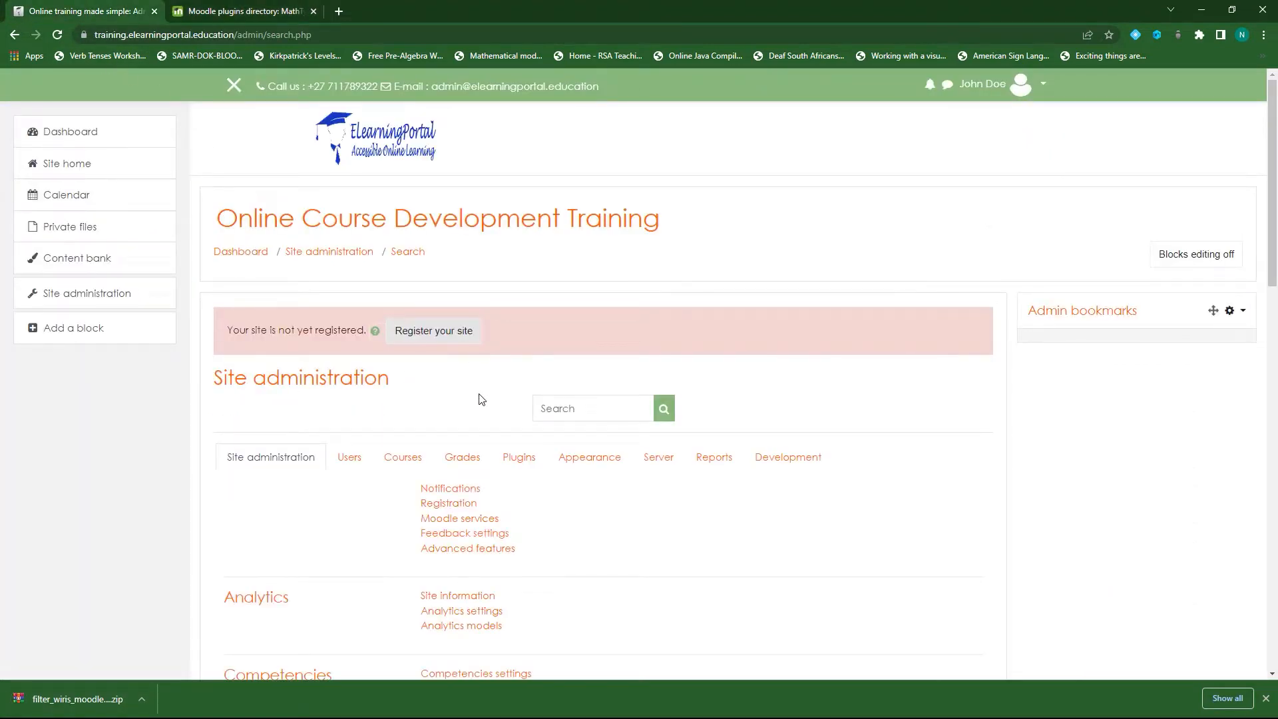
left_click(107, 298)
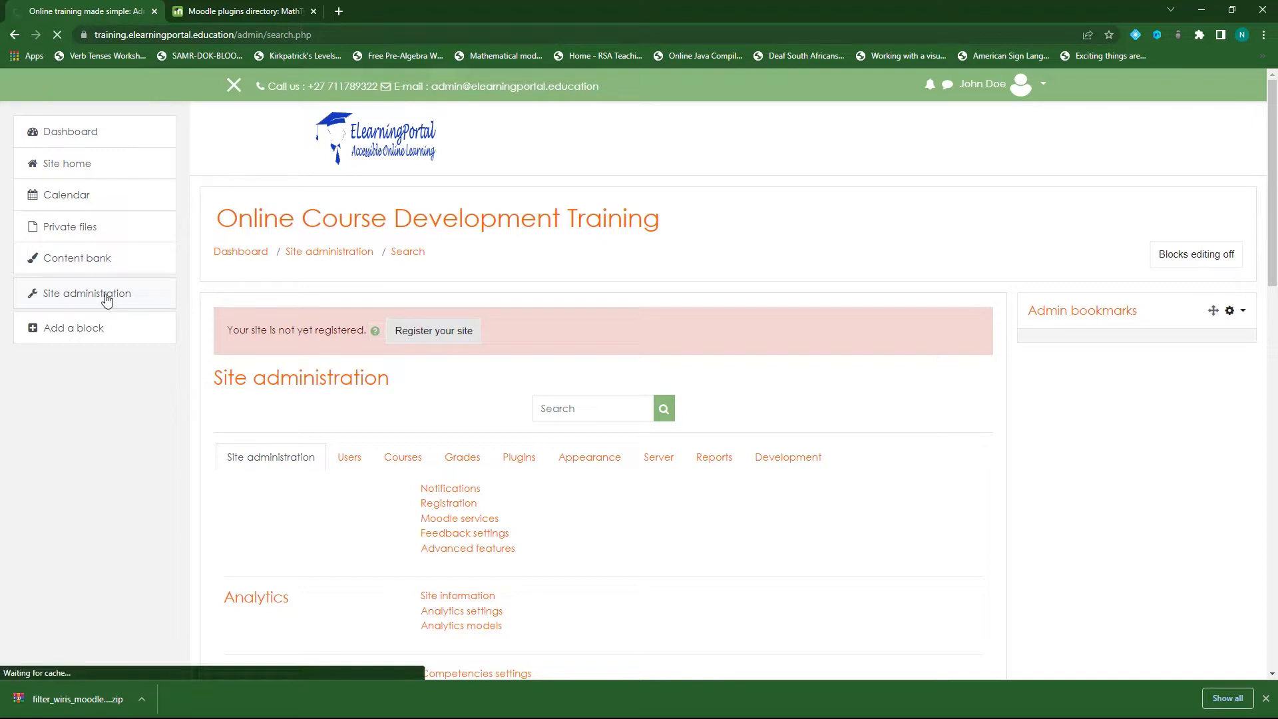
left_click(524, 464)
scroll(539, 514, "down", 2)
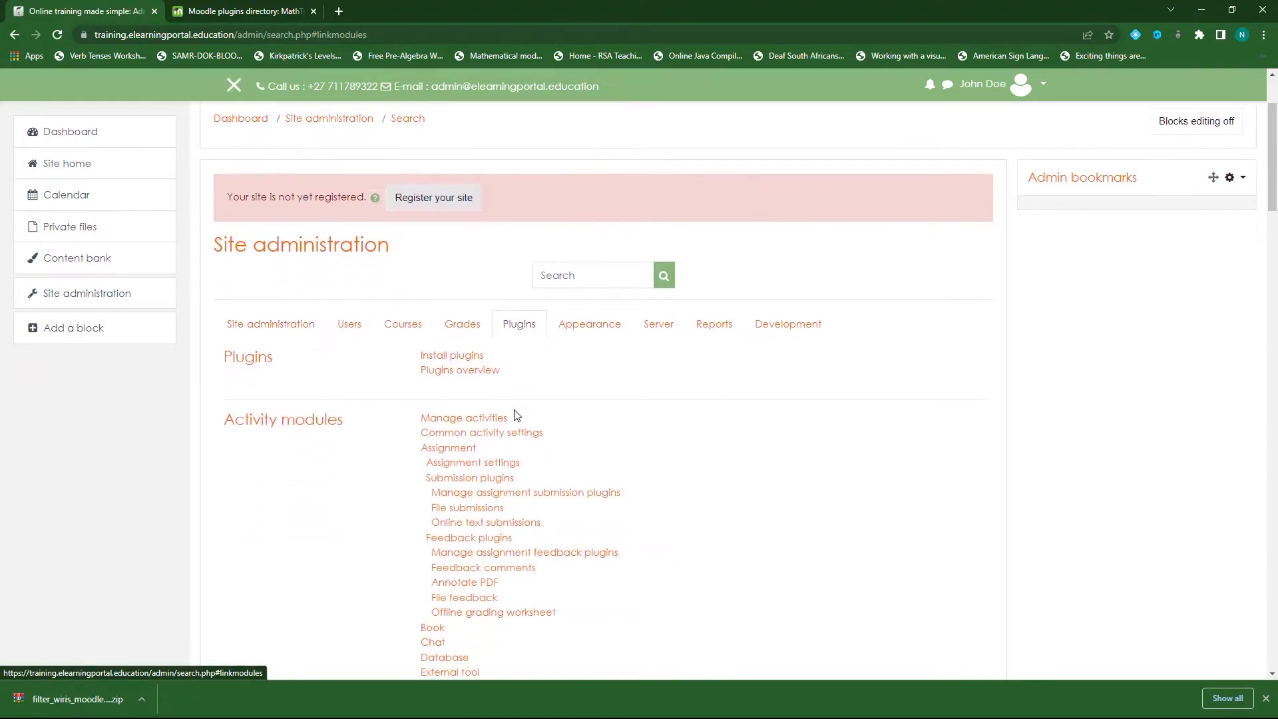
left_click(472, 357)
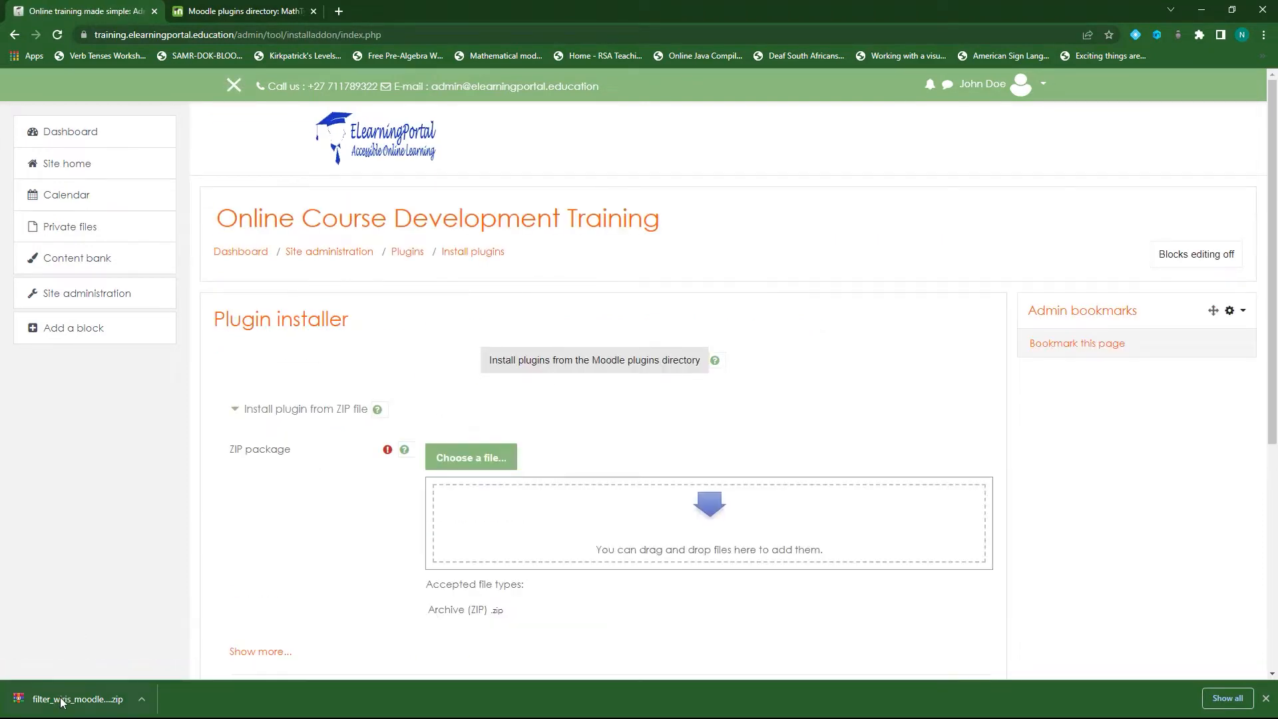
- Add the downloaded filter_wiris_moodle40_2022040800.zip as the ZIP package, install the plugin from it, and continue past validation
left_click_drag(60, 699, 517, 524)
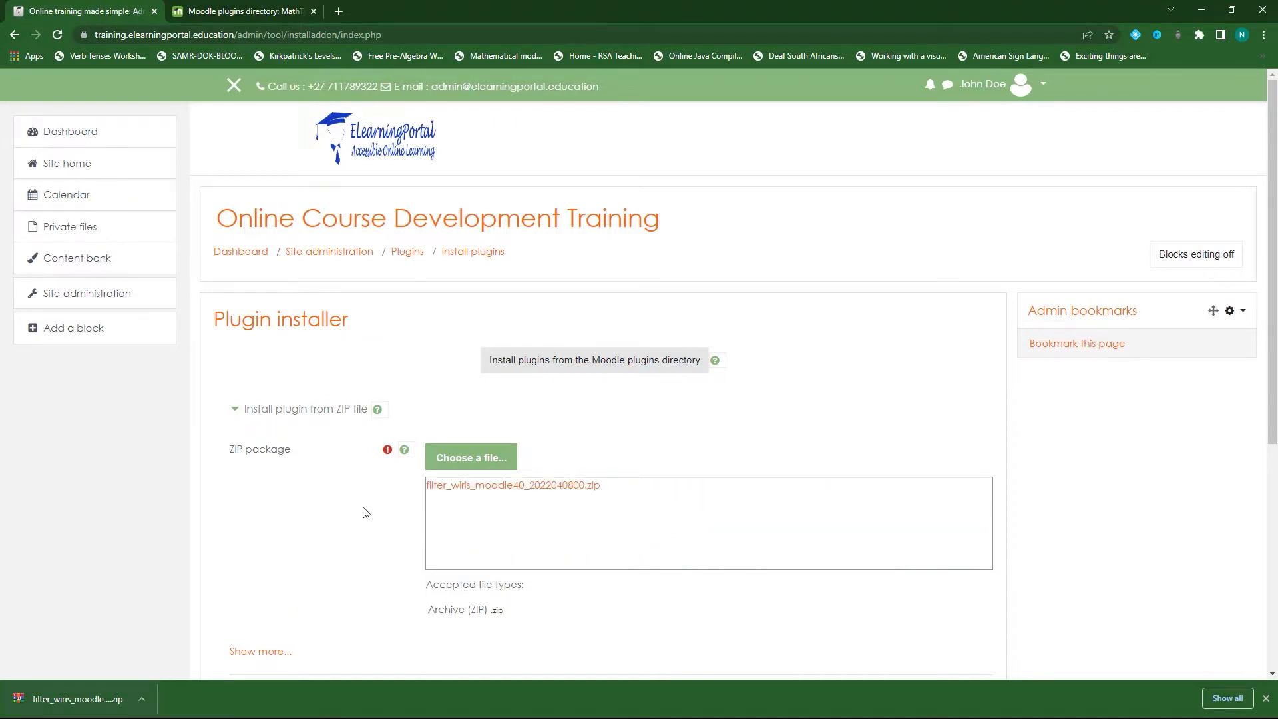
scroll(373, 510, "down", 2)
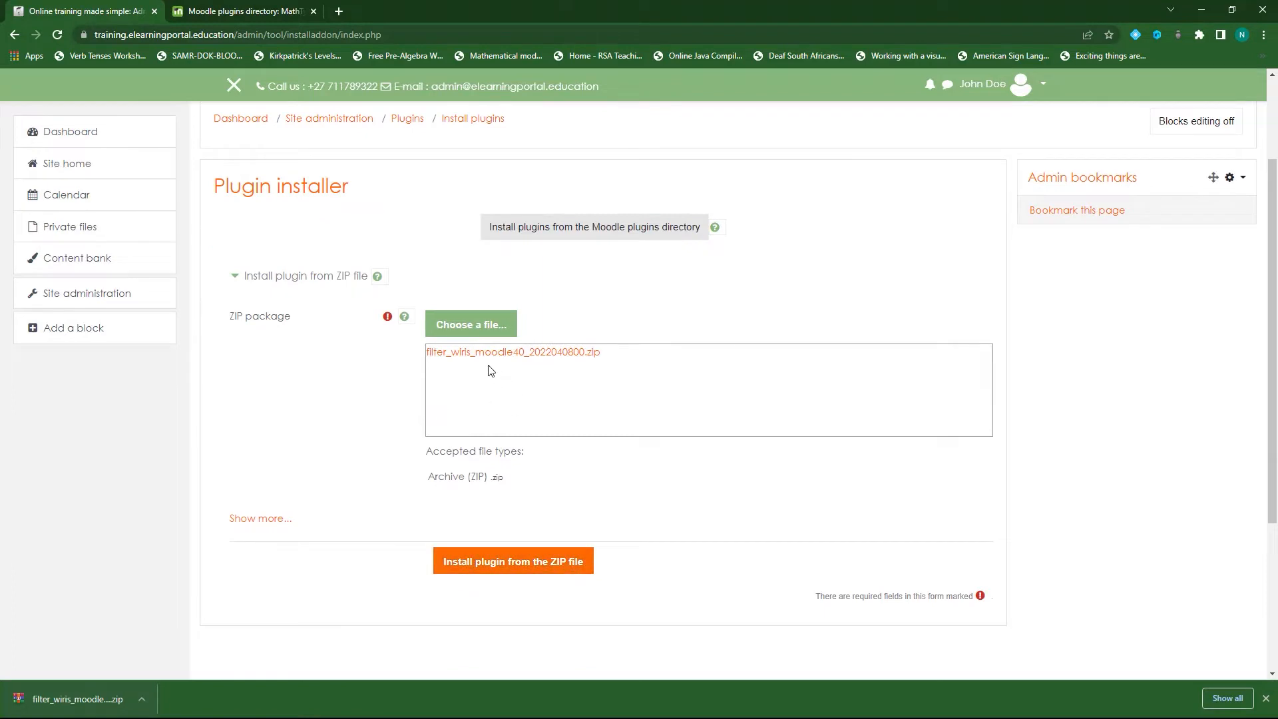
left_click(536, 571)
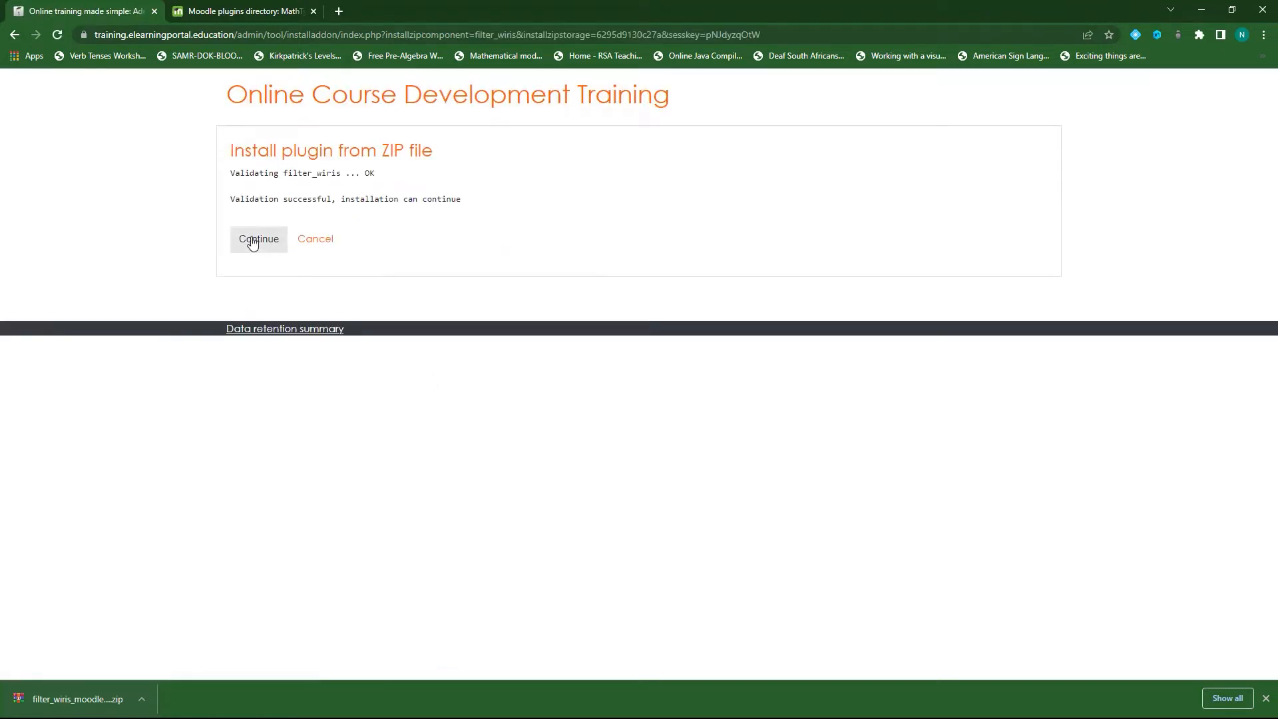
left_click(254, 245)
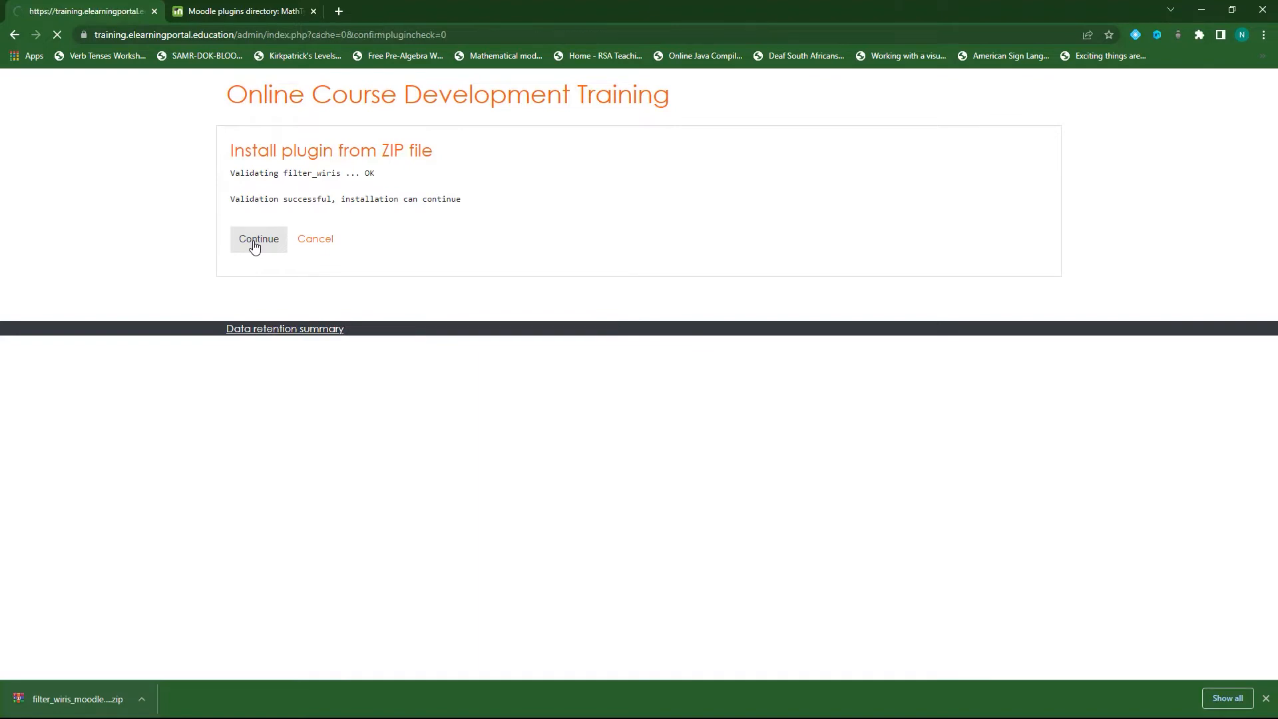
- Continue past the server environment checks and upgrade the Moodle database to install MathType by WIRIS
scroll(504, 368, "down", 5)
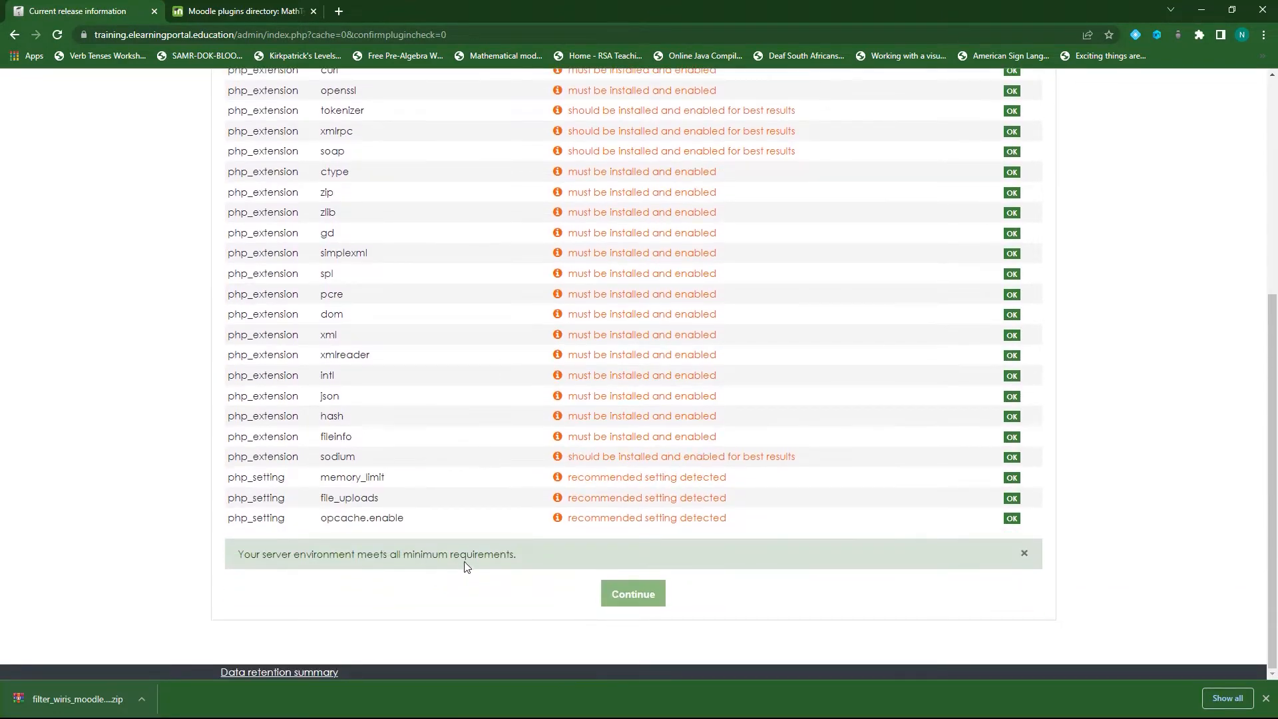
left_click(628, 600)
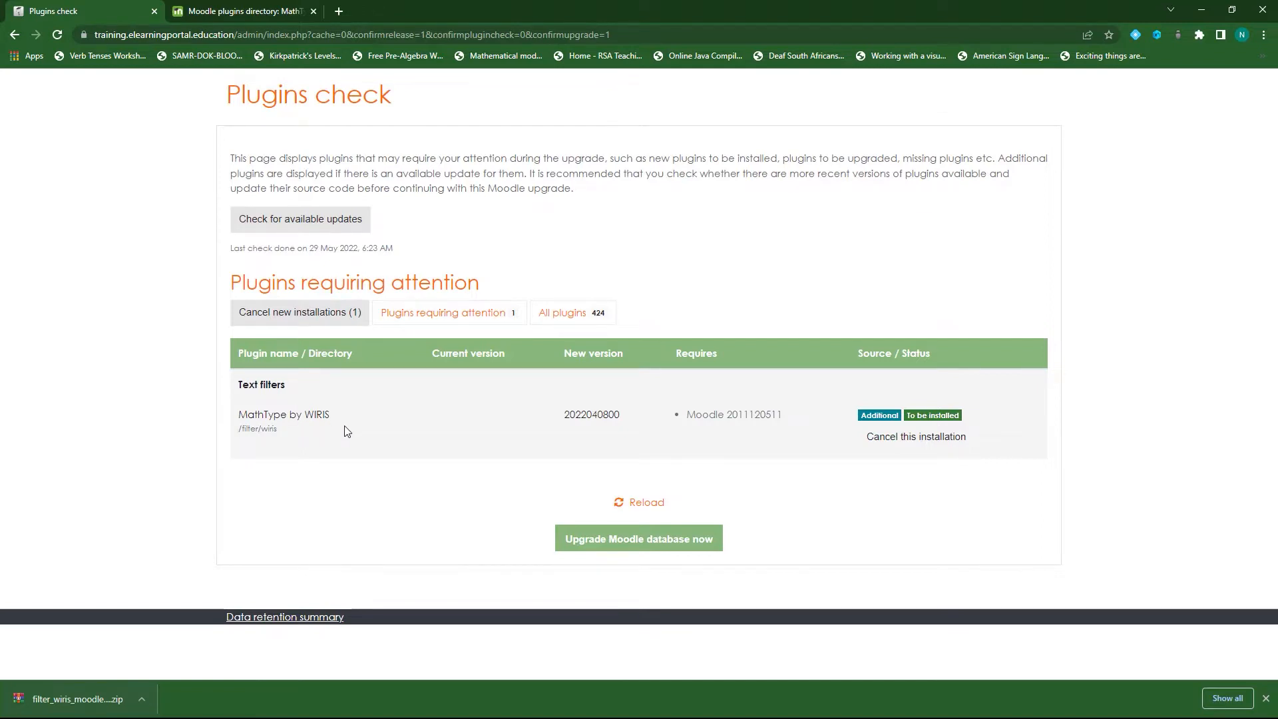
left_click(637, 544)
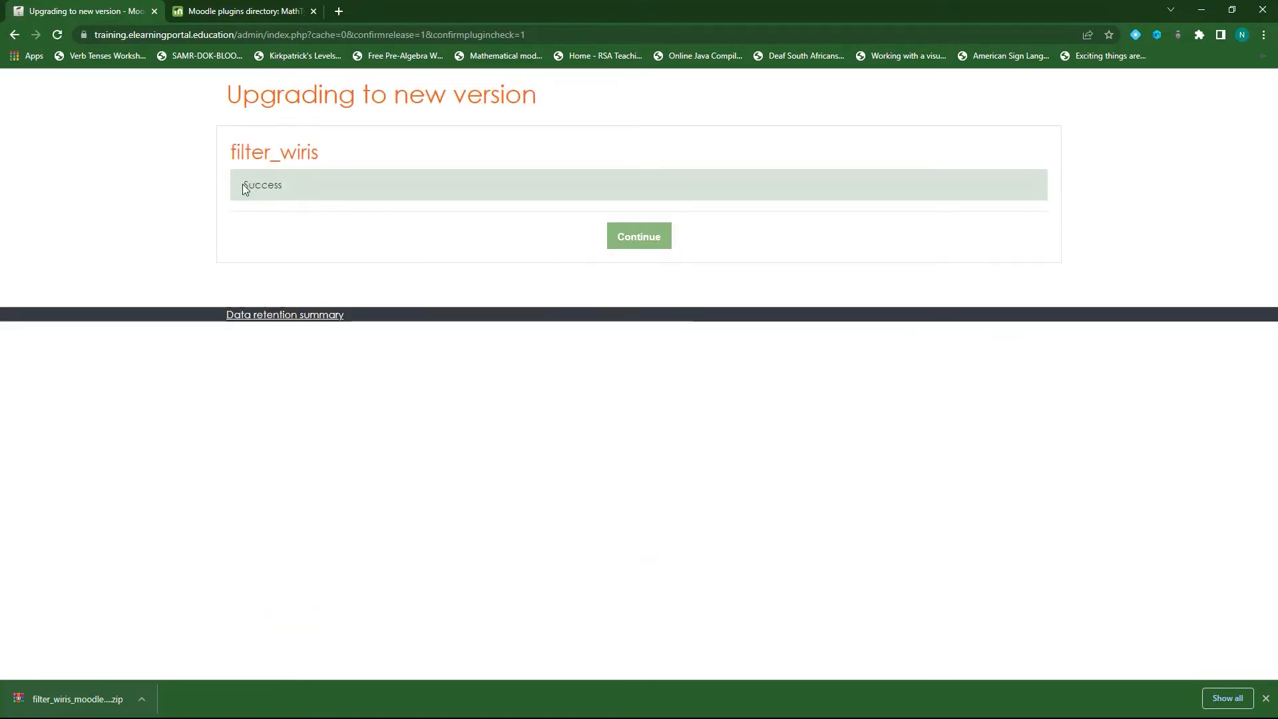
- Continue after the filter_wiris upgrade and save the new MathType settings with MathType filter only left off
left_click_drag(244, 186, 297, 189)
left_click(636, 245)
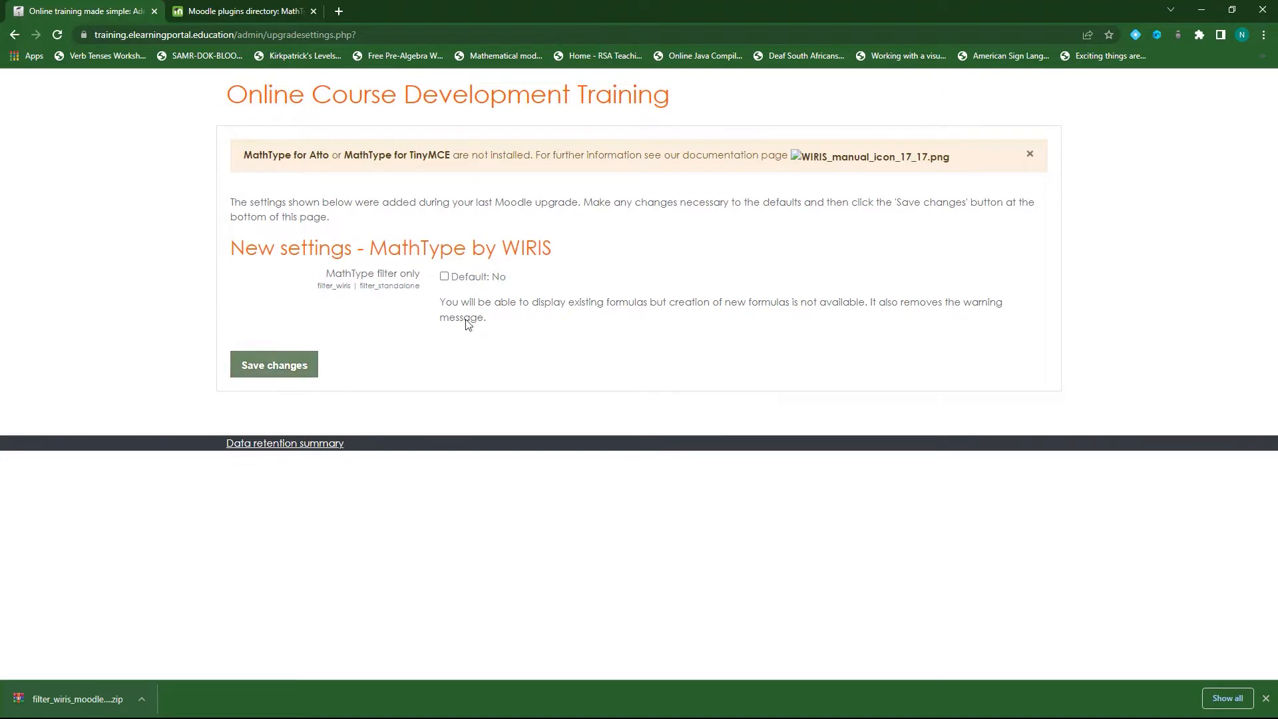
left_click(270, 371)
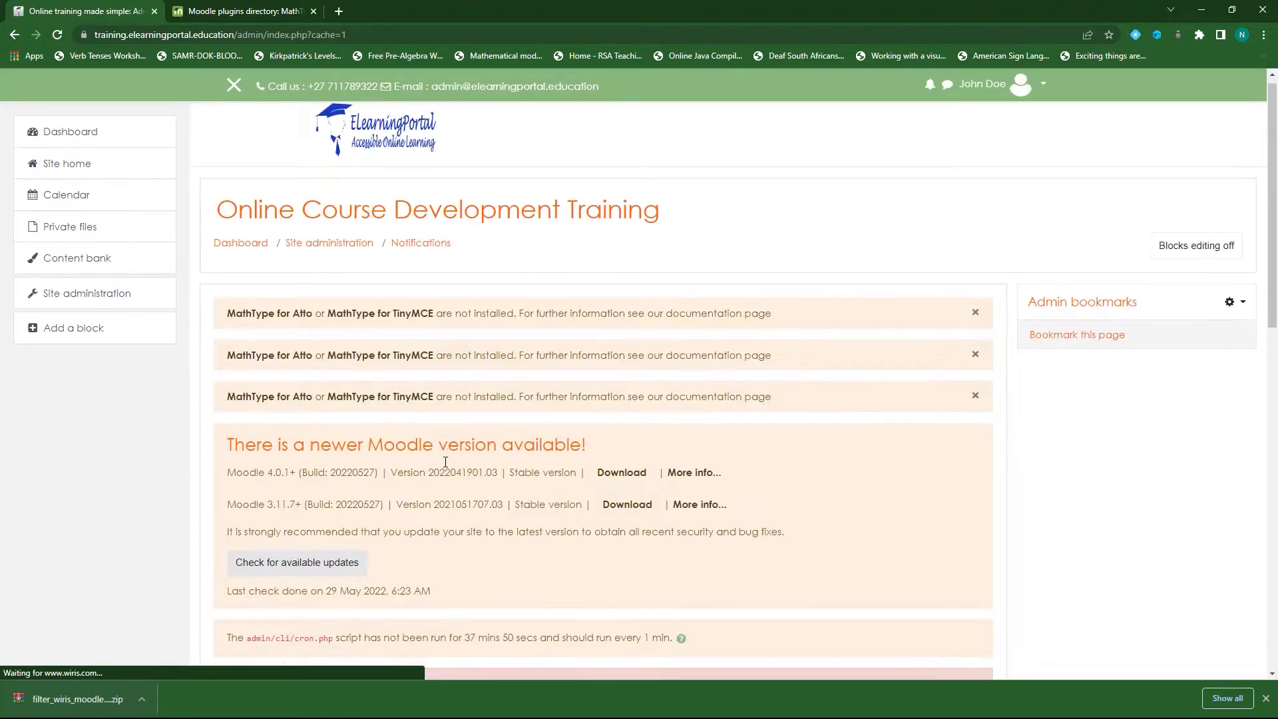
- Dismiss the three notices about missing MathType for Atto or TinyMCE and return to the site administration page
scroll(452, 463, "down", 2)
scroll(452, 463, "down", 5)
scroll(450, 459, "up", 6)
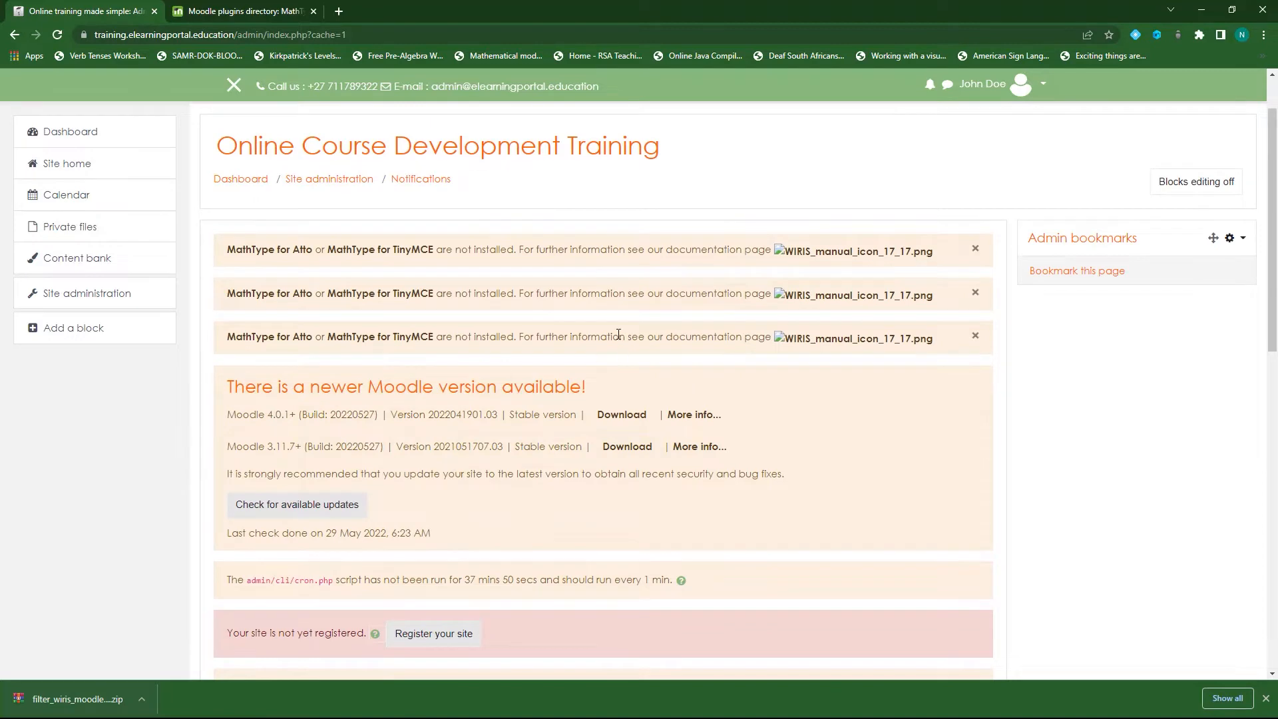
left_click(976, 339)
left_click(975, 292)
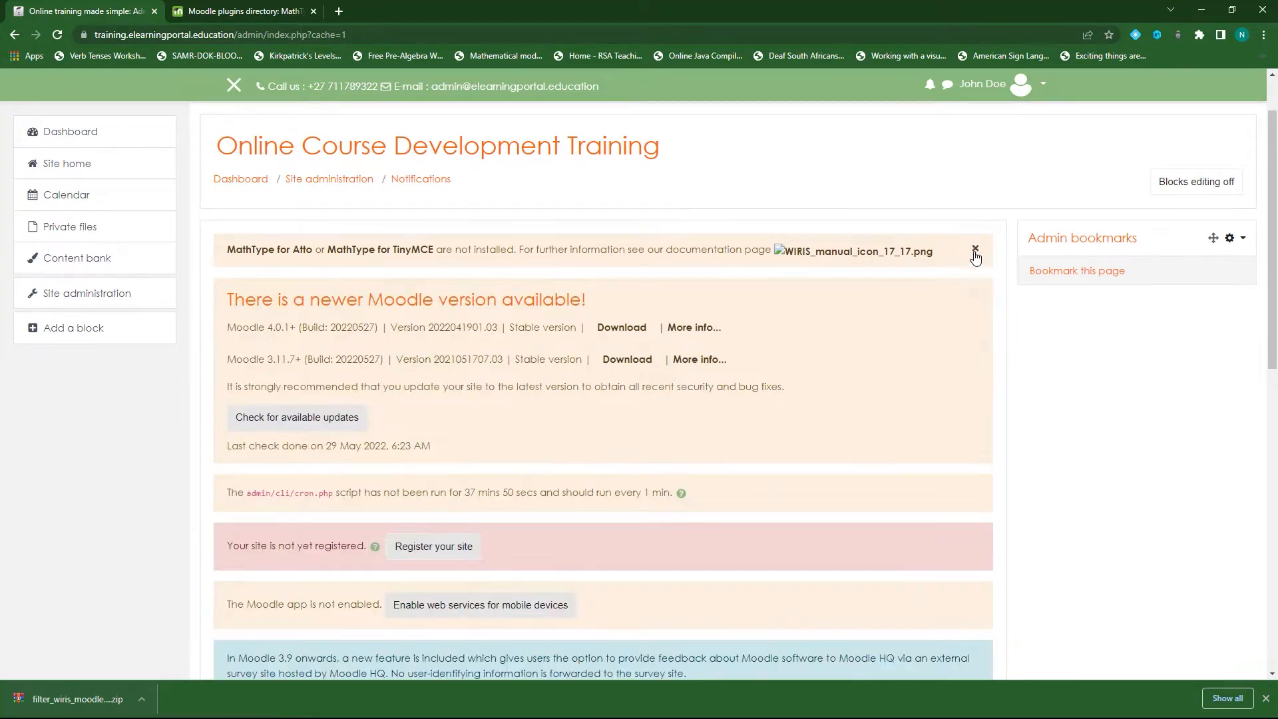
left_click(974, 249)
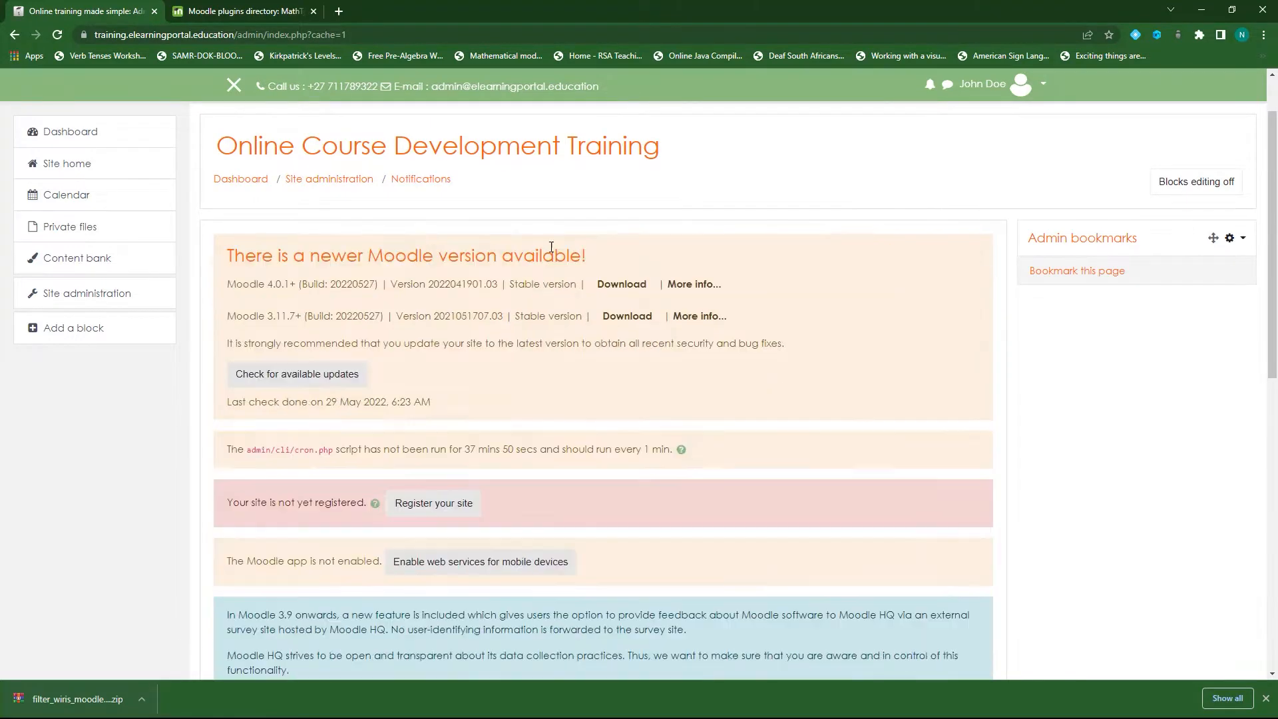
left_click(124, 293)
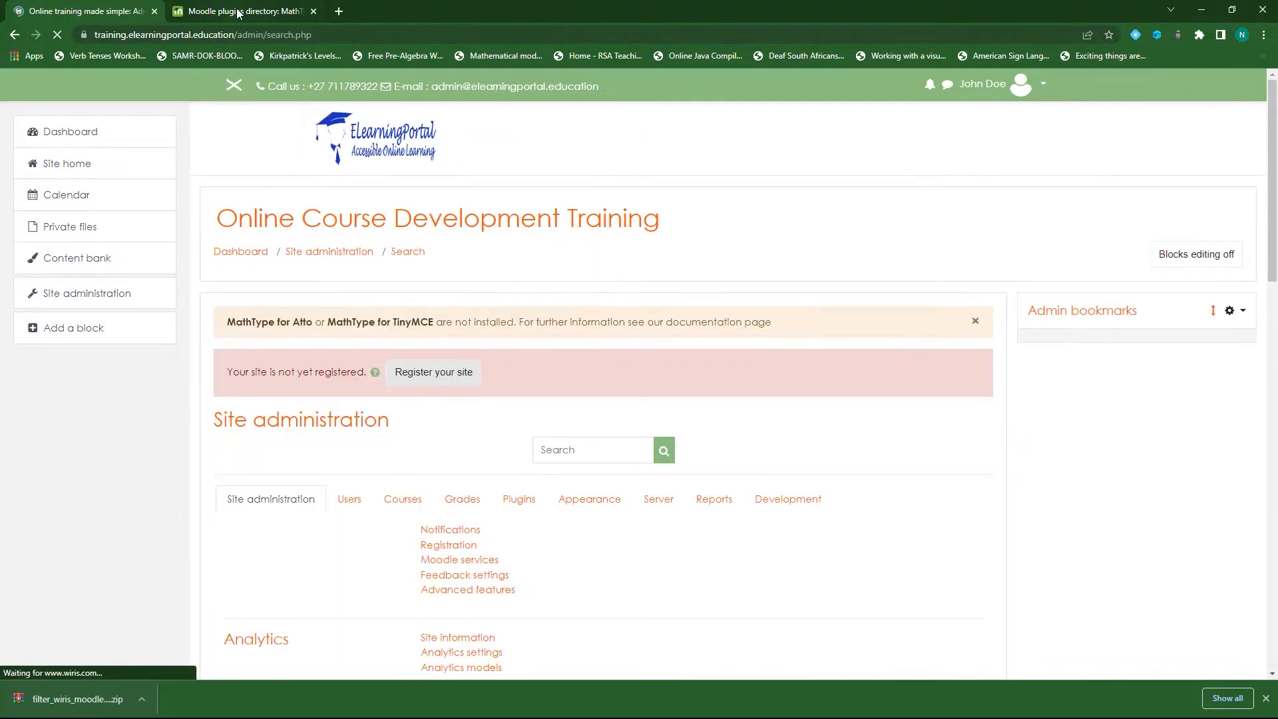
- From the MathType filter description in the Moodle plugins directory, open the WIRIS math & science set and look through its plugins
left_click(235, 11)
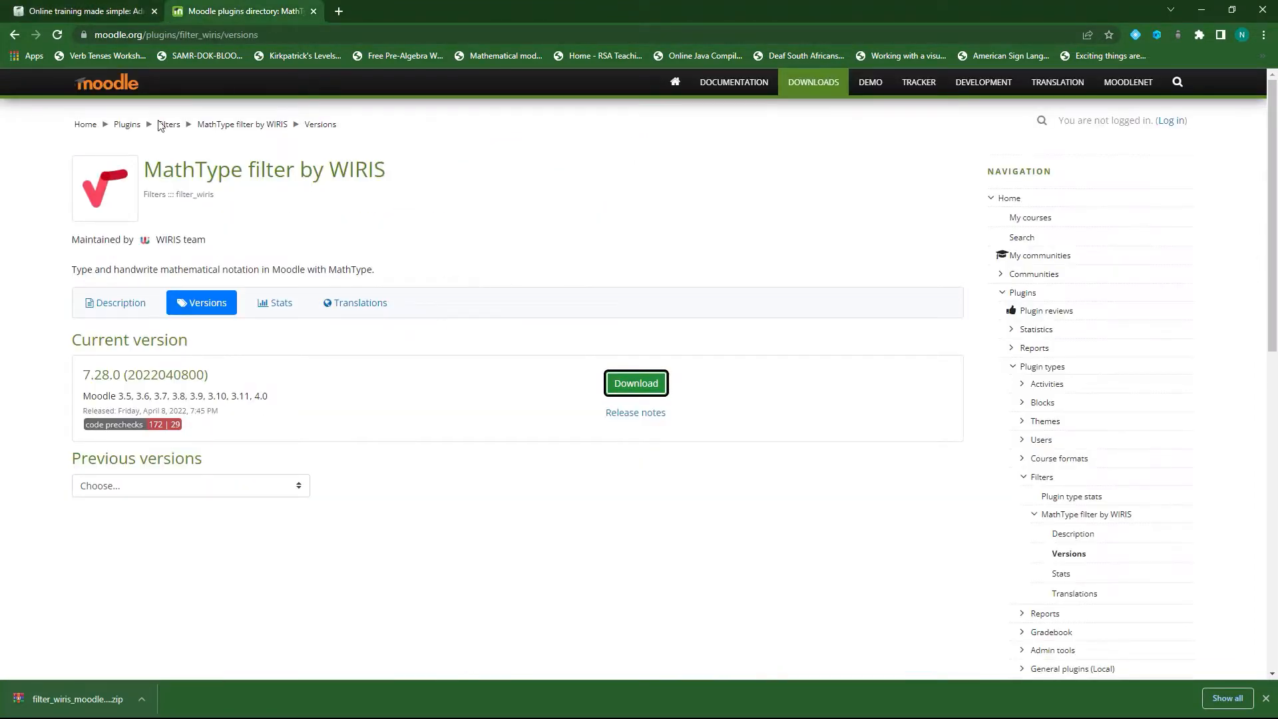
left_click(14, 34)
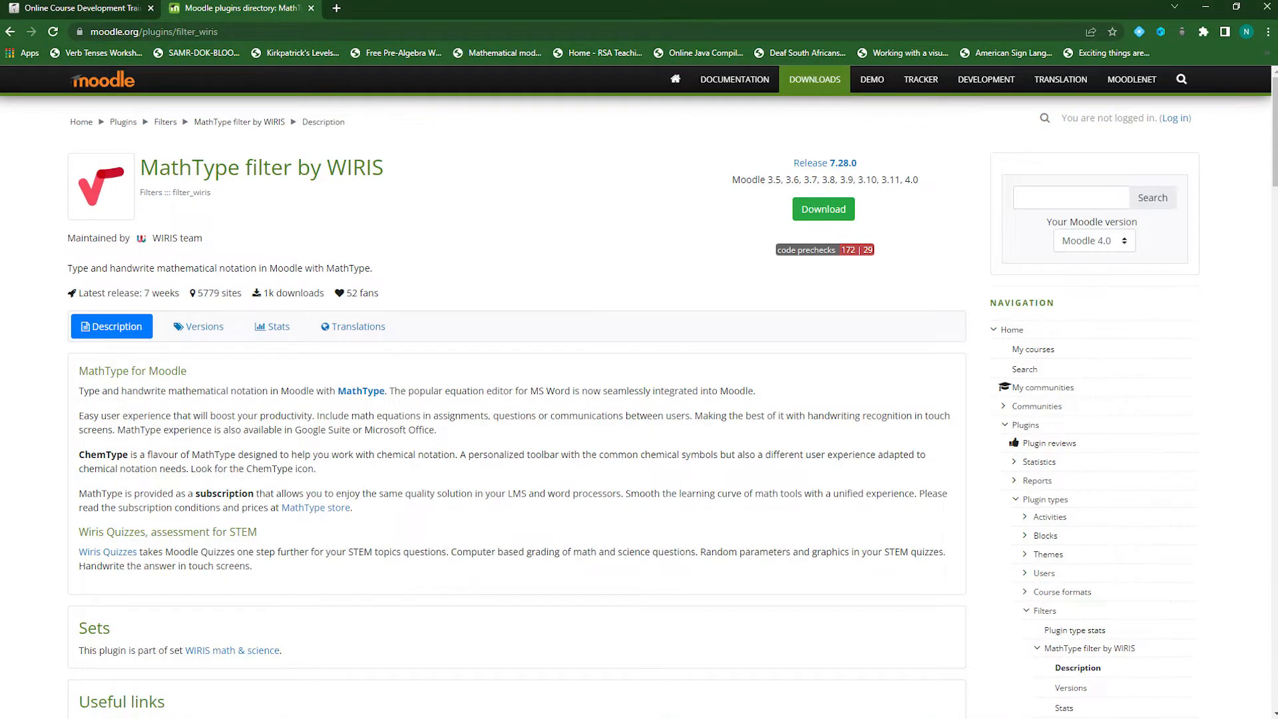
scroll(91, 508, "down", 2)
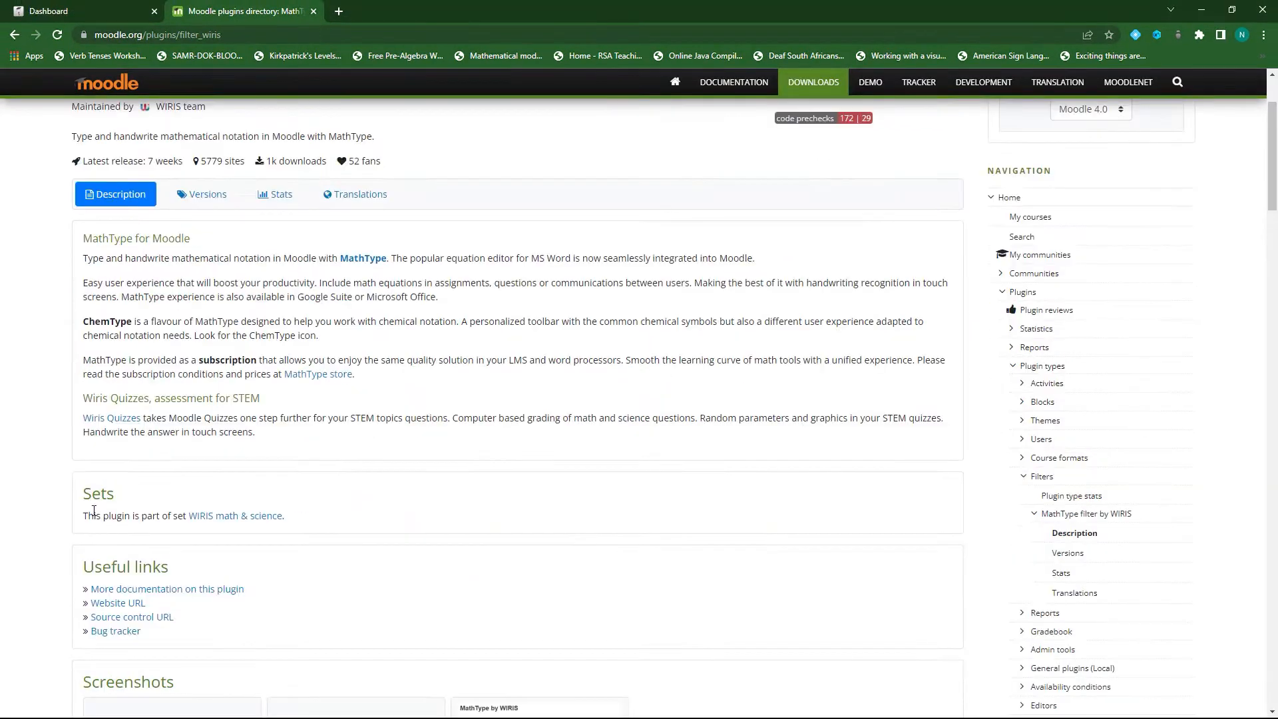
left_click(245, 523)
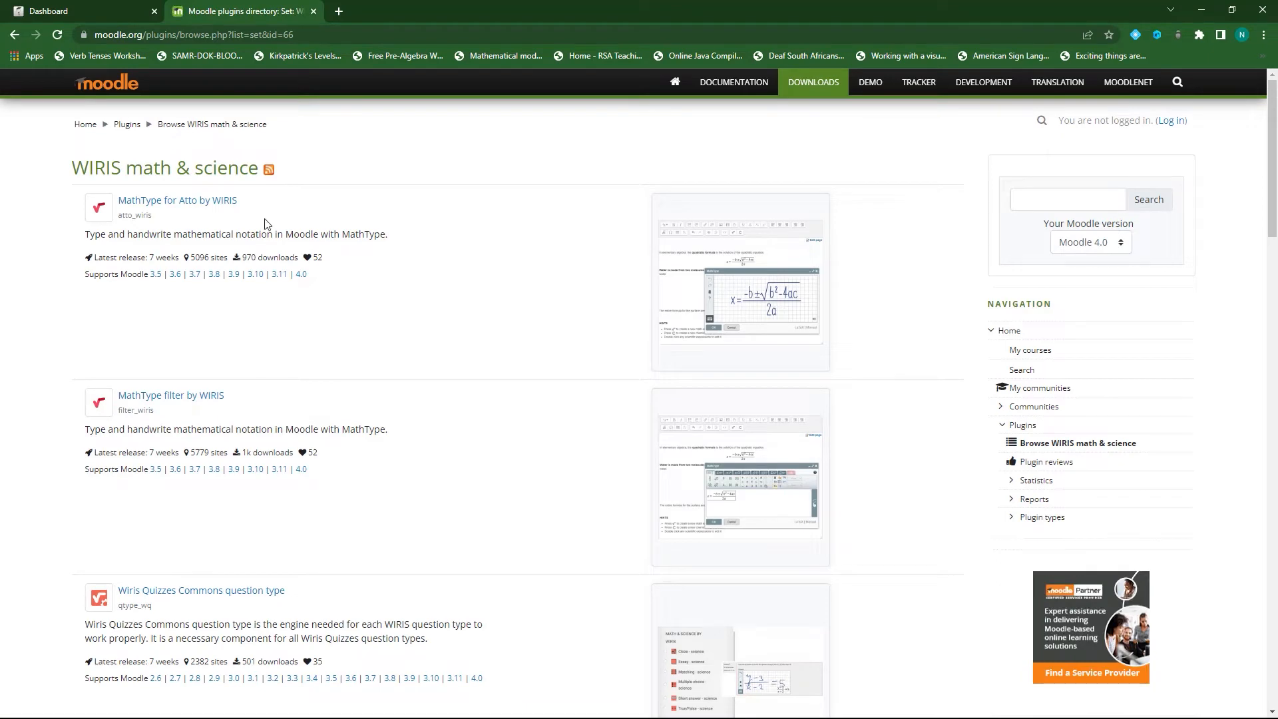
scroll(268, 410, "down", 9)
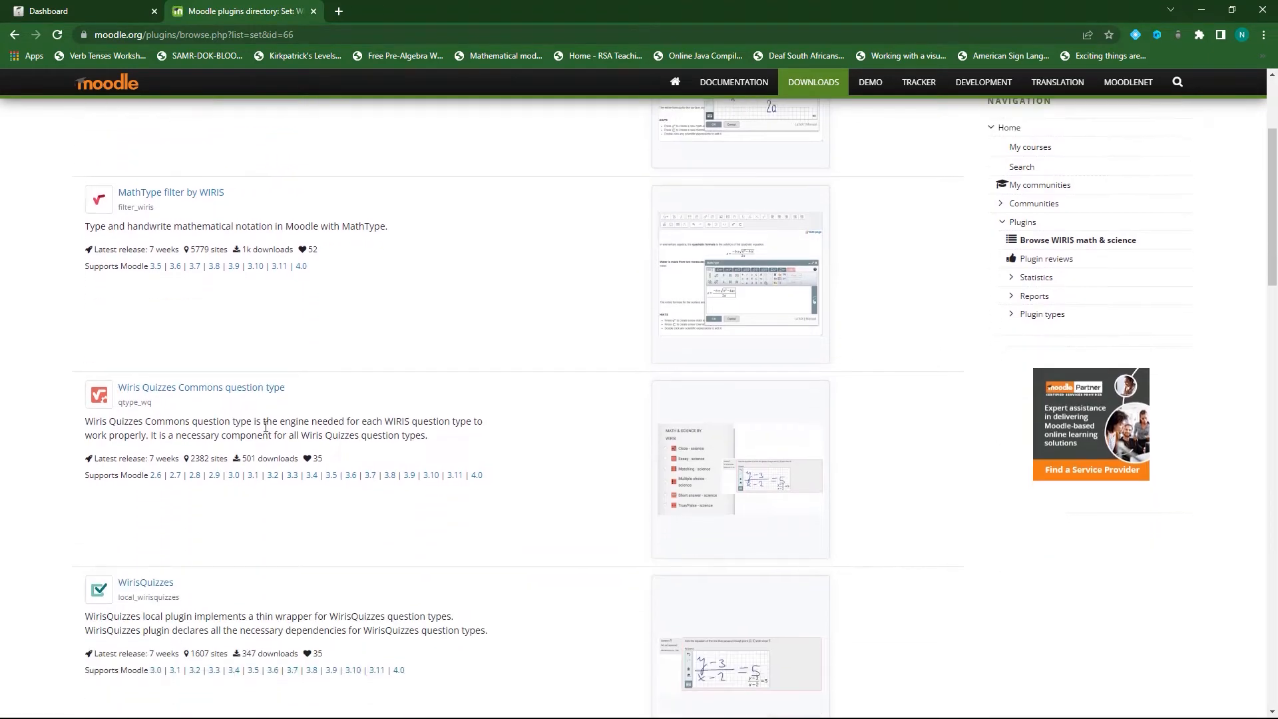
scroll(265, 427, "down", 9)
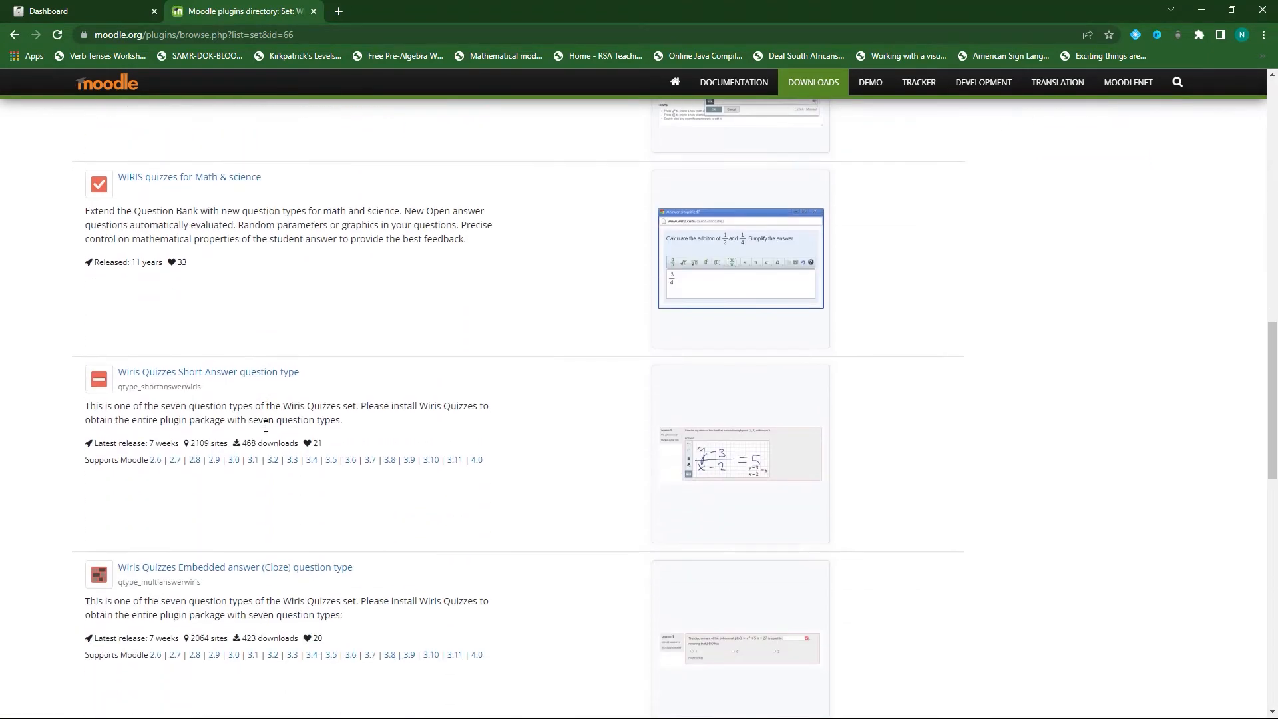
scroll(266, 427, "up", 6)
scroll(265, 427, "up", 12)
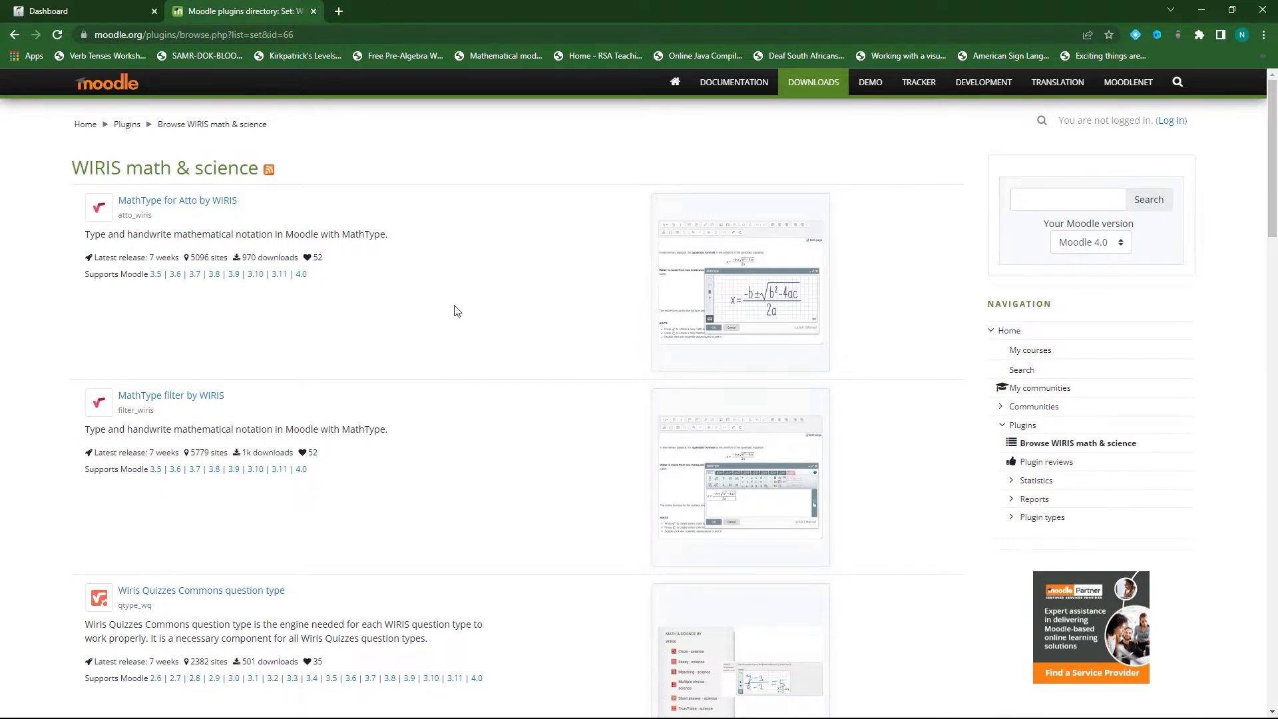
- Switch to the Moodle site, open the Manage editors page in the plugin administration, and disable the TinyMCE HTML editor
left_click(93, 11)
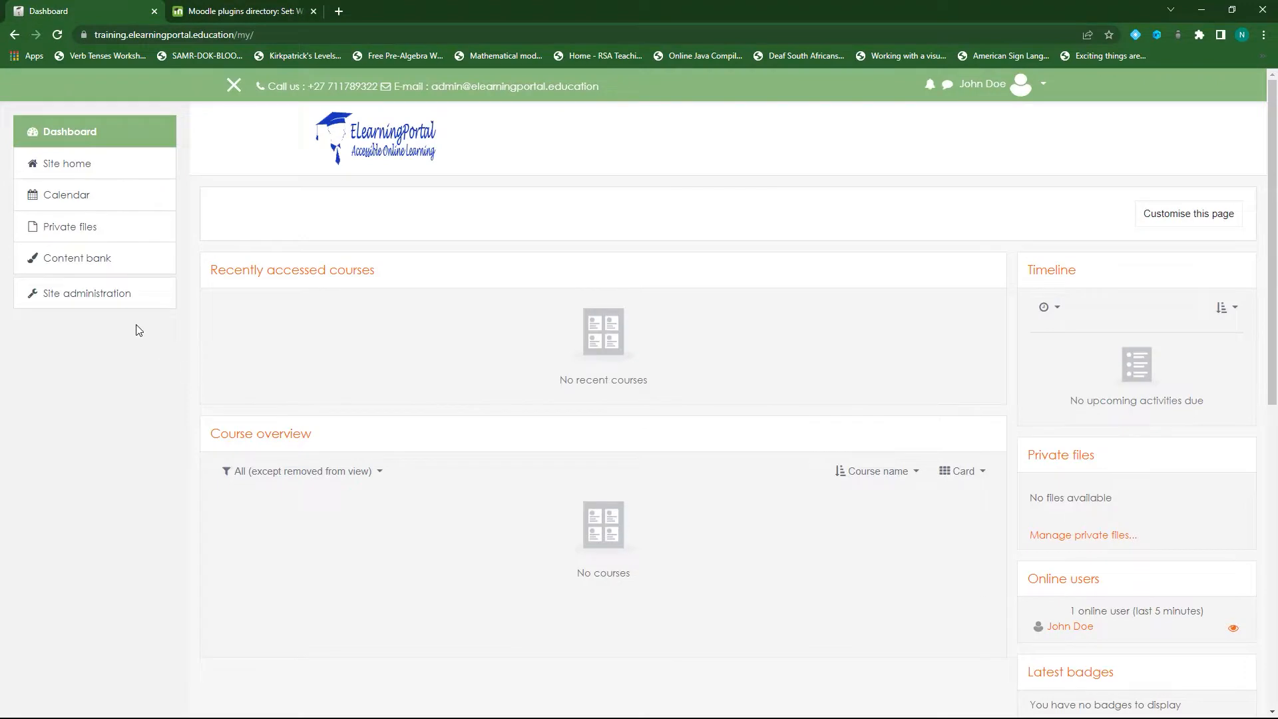
left_click(105, 297)
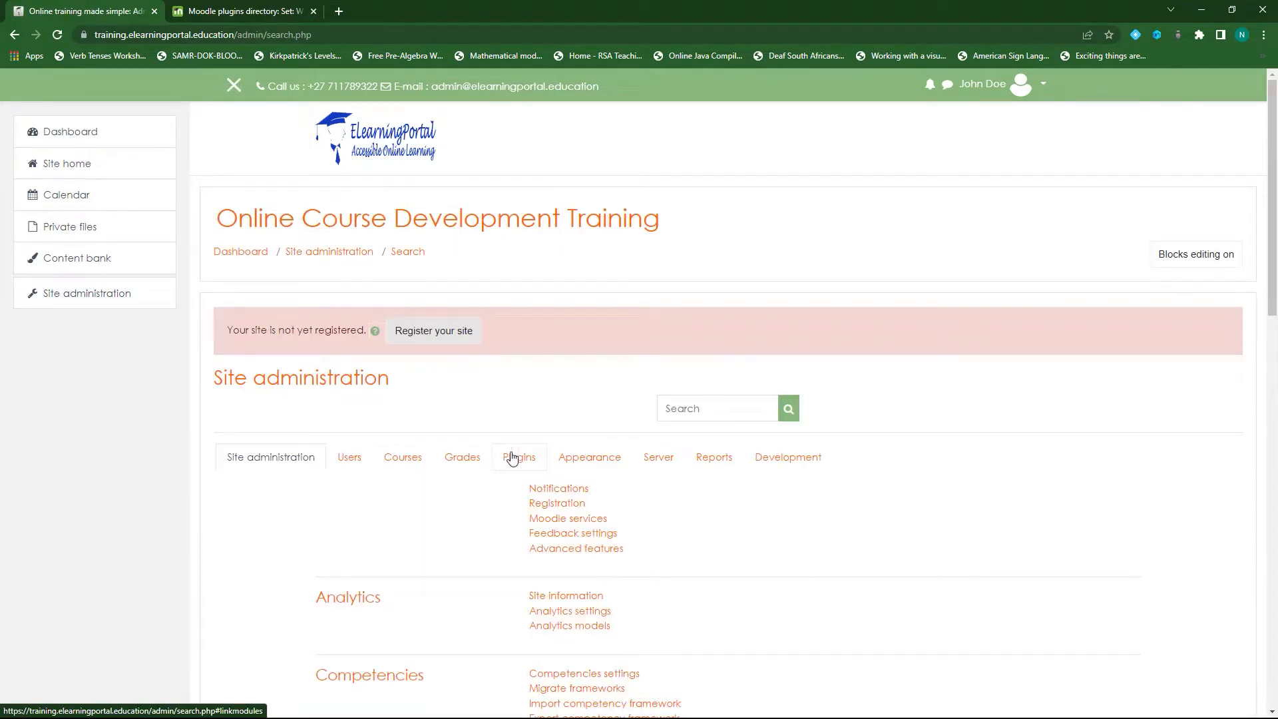
left_click(512, 458)
scroll(550, 404, "down", 15)
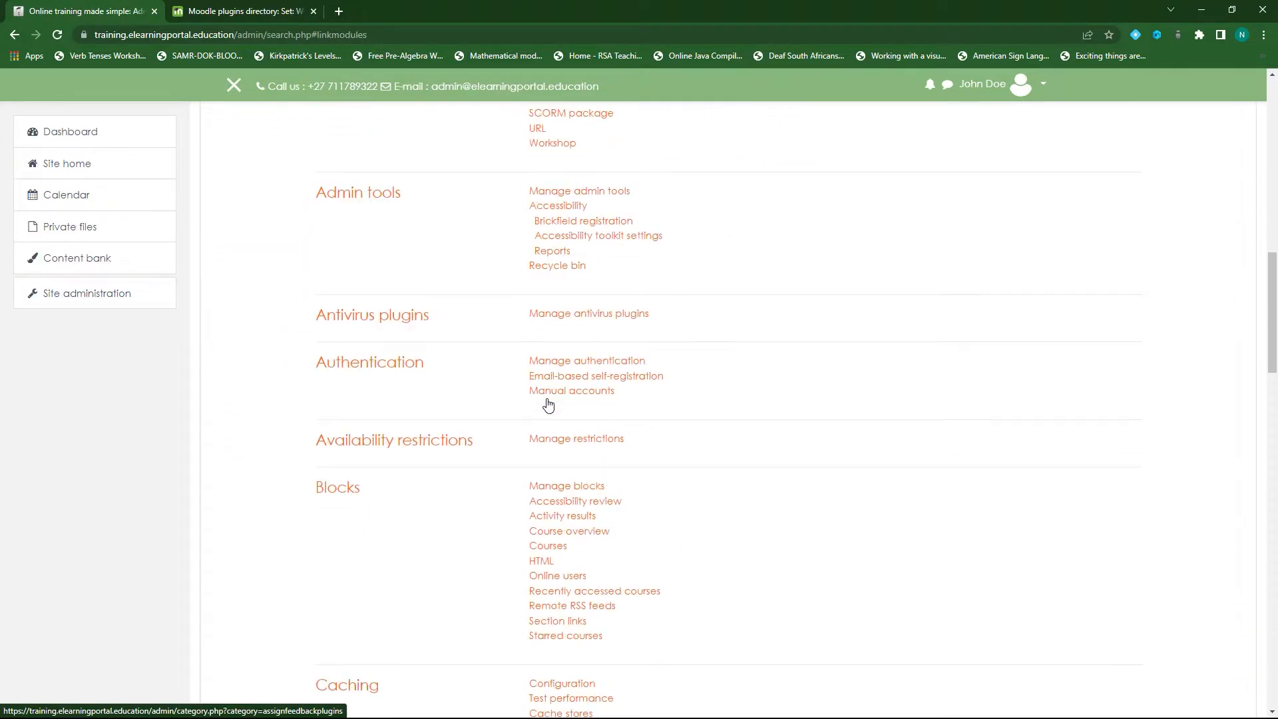
scroll(548, 404, "down", 10)
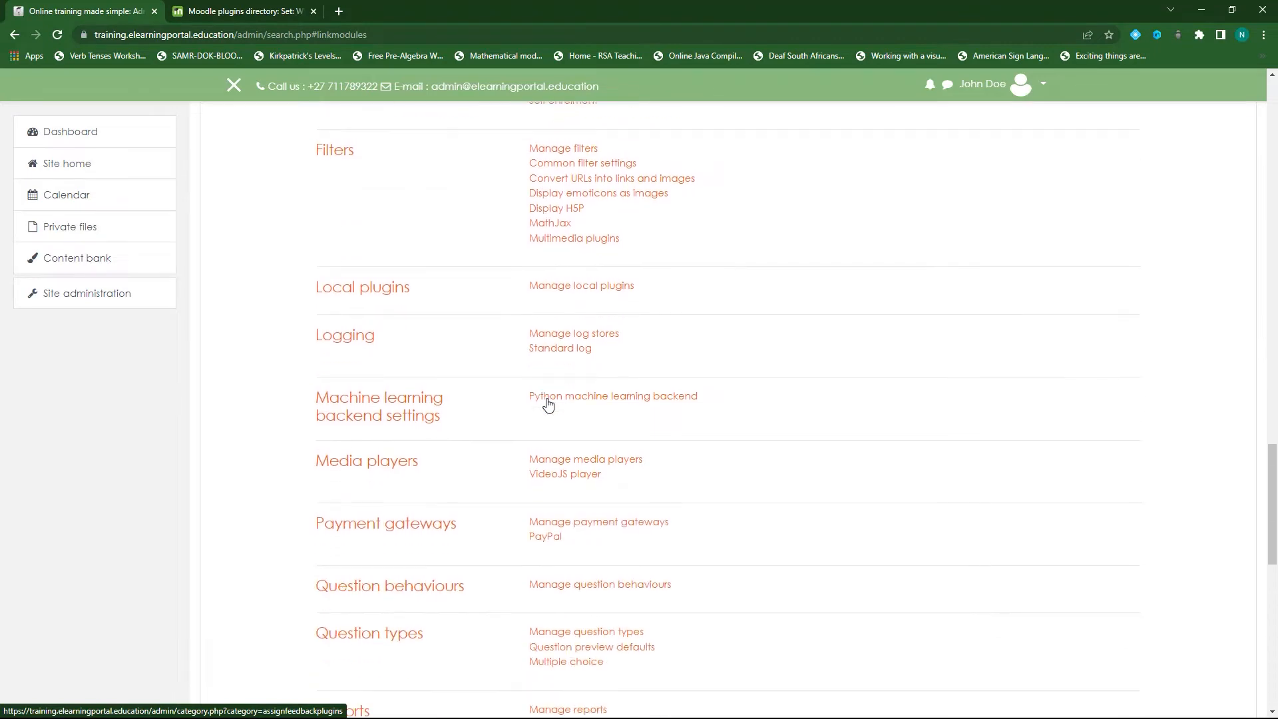
scroll(548, 404, "down", 10)
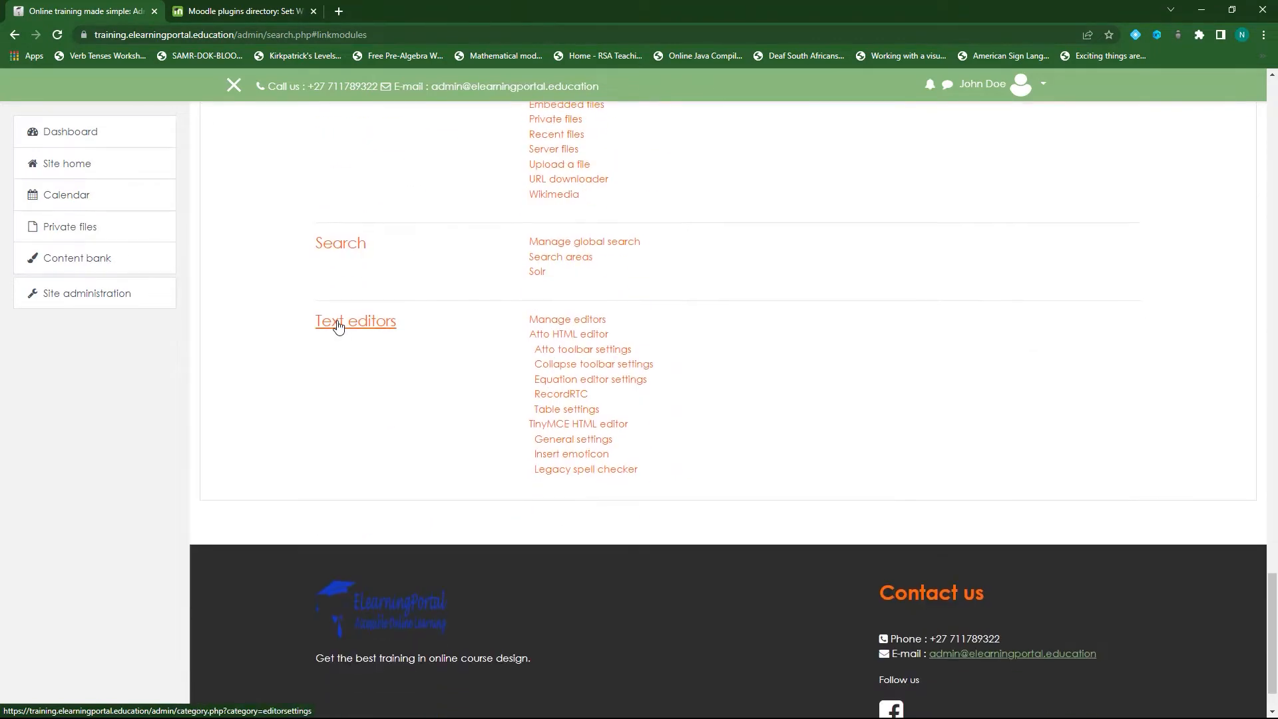
left_click(565, 325)
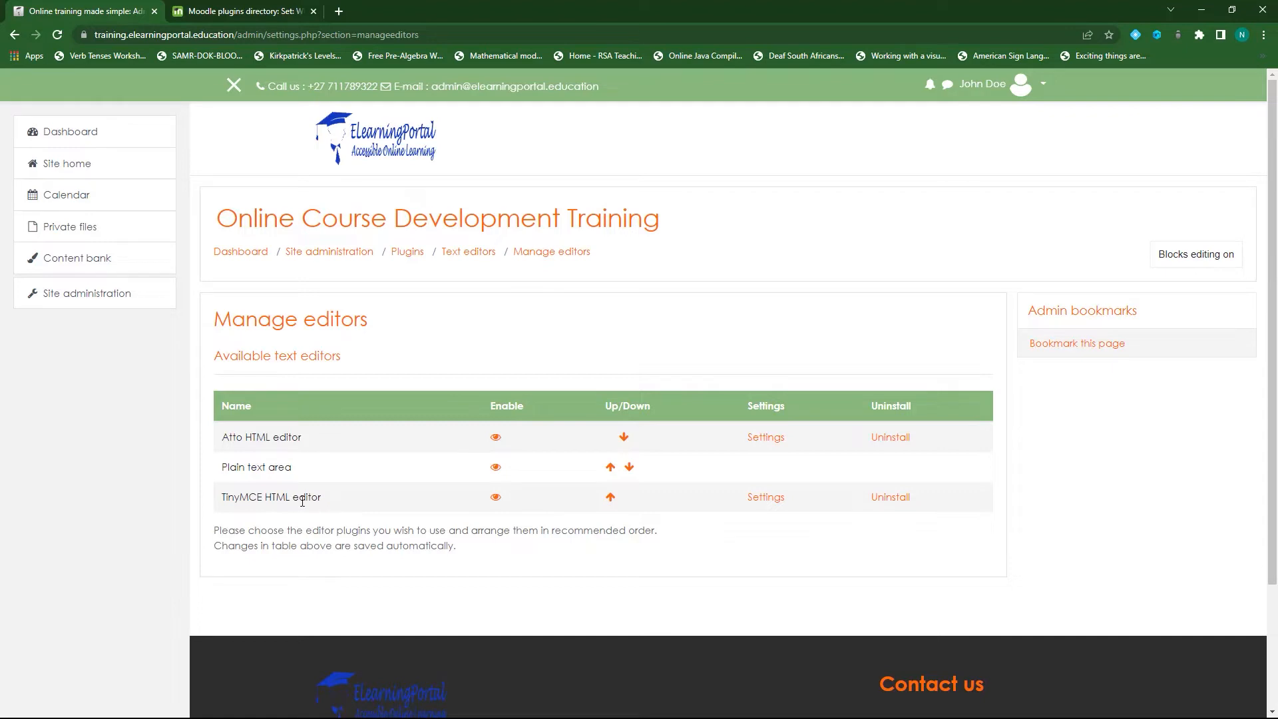
left_click(496, 498)
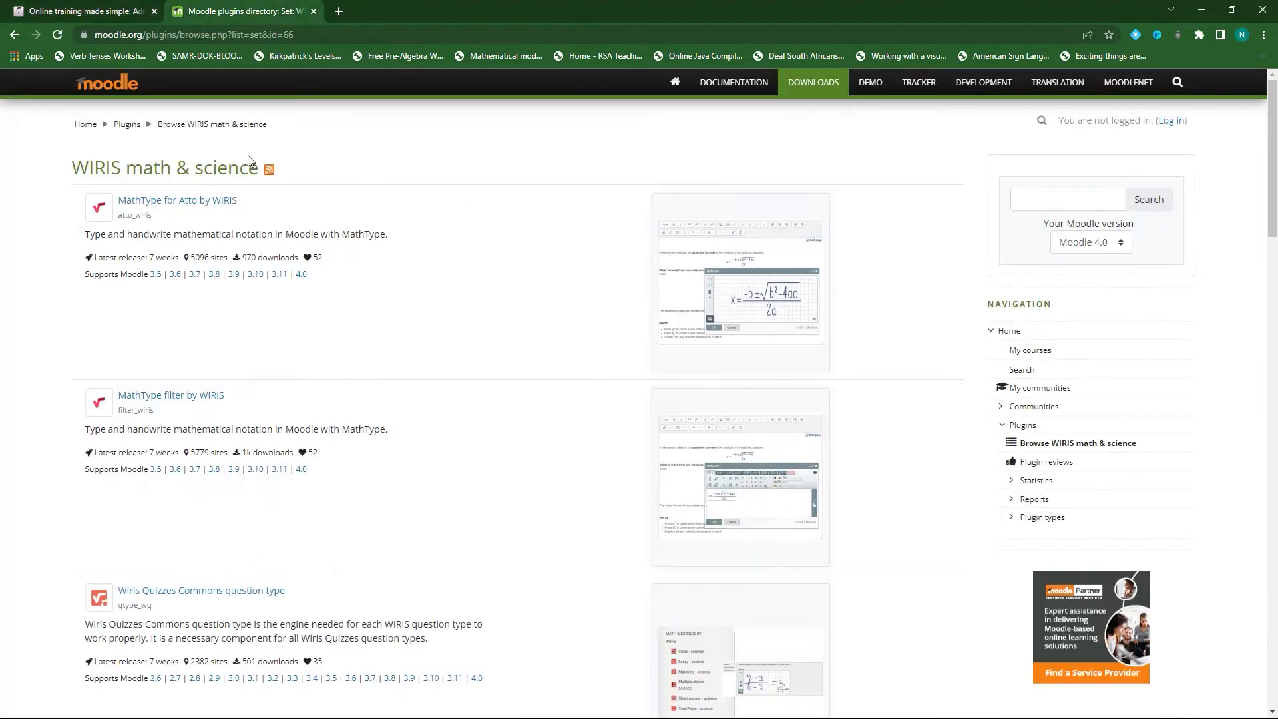
left_click(253, 11)
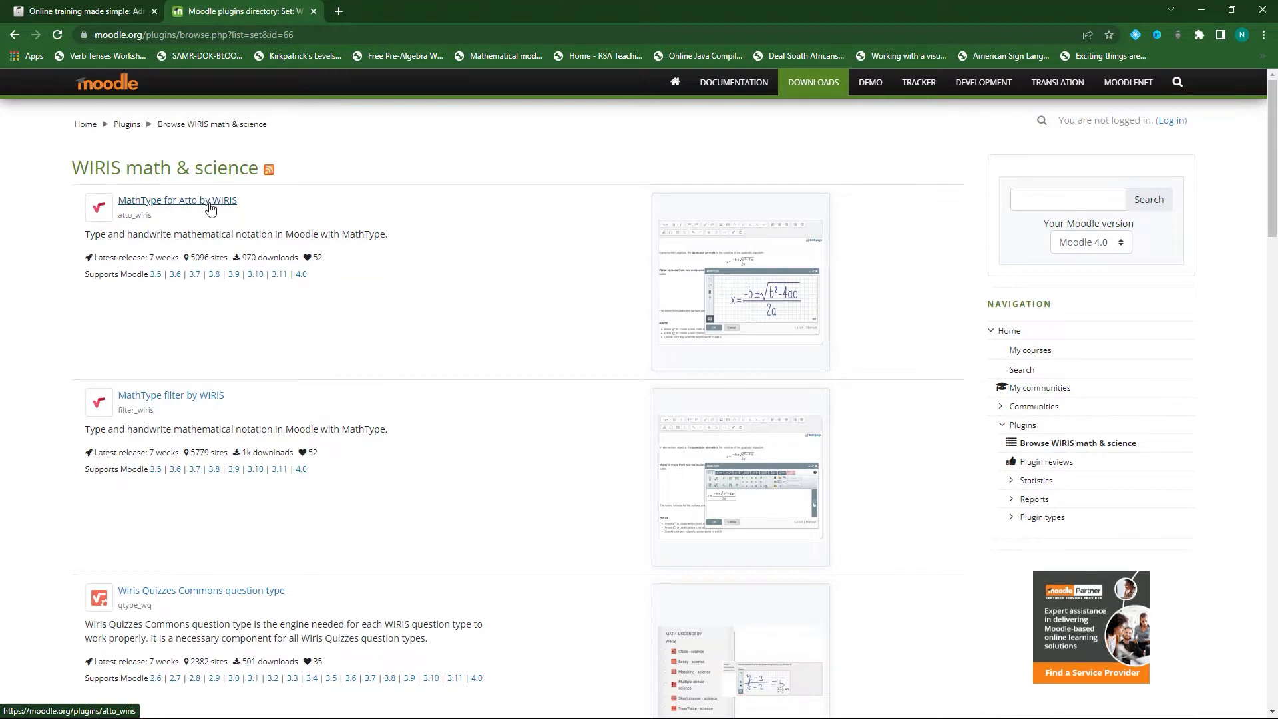
left_click(210, 208)
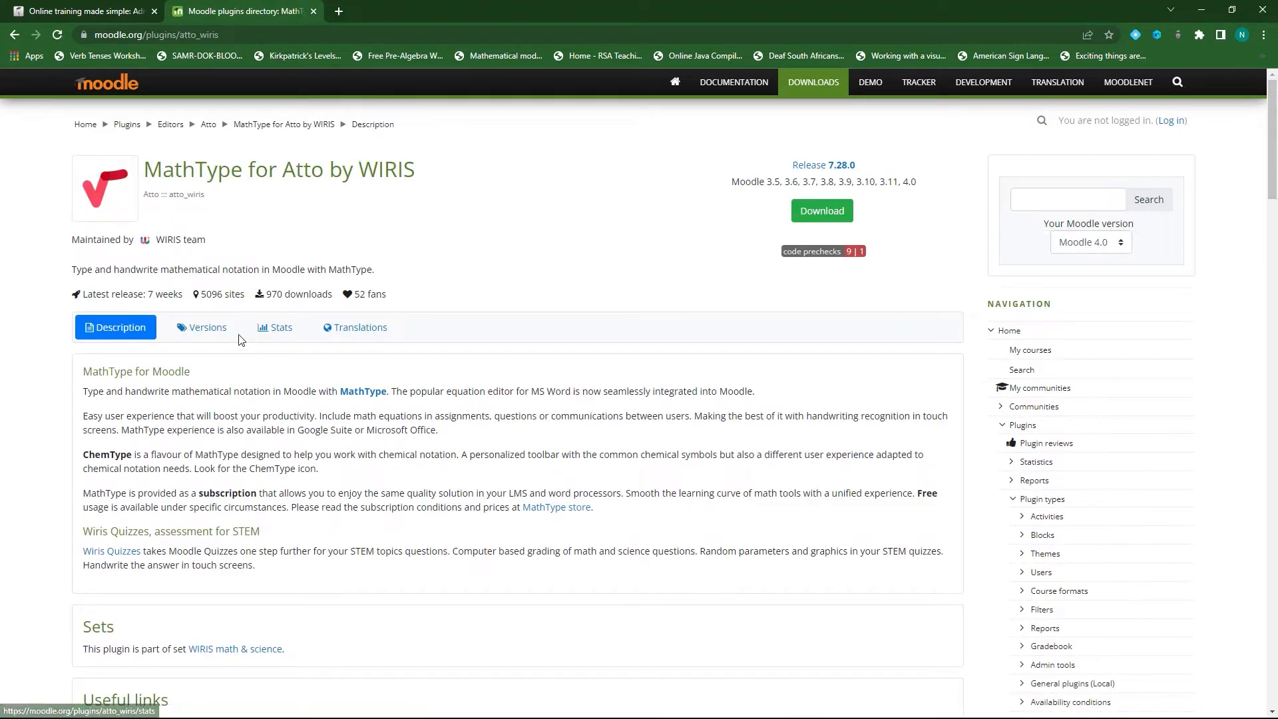
left_click(209, 330)
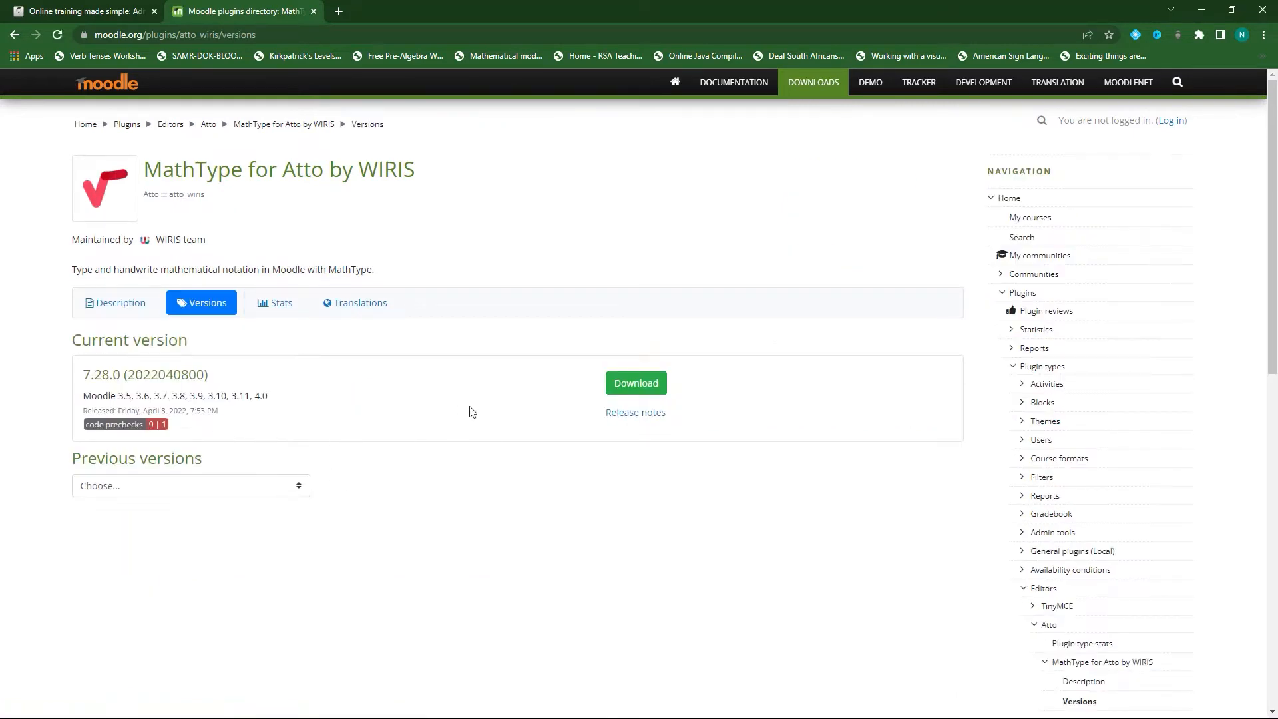
left_click(635, 386)
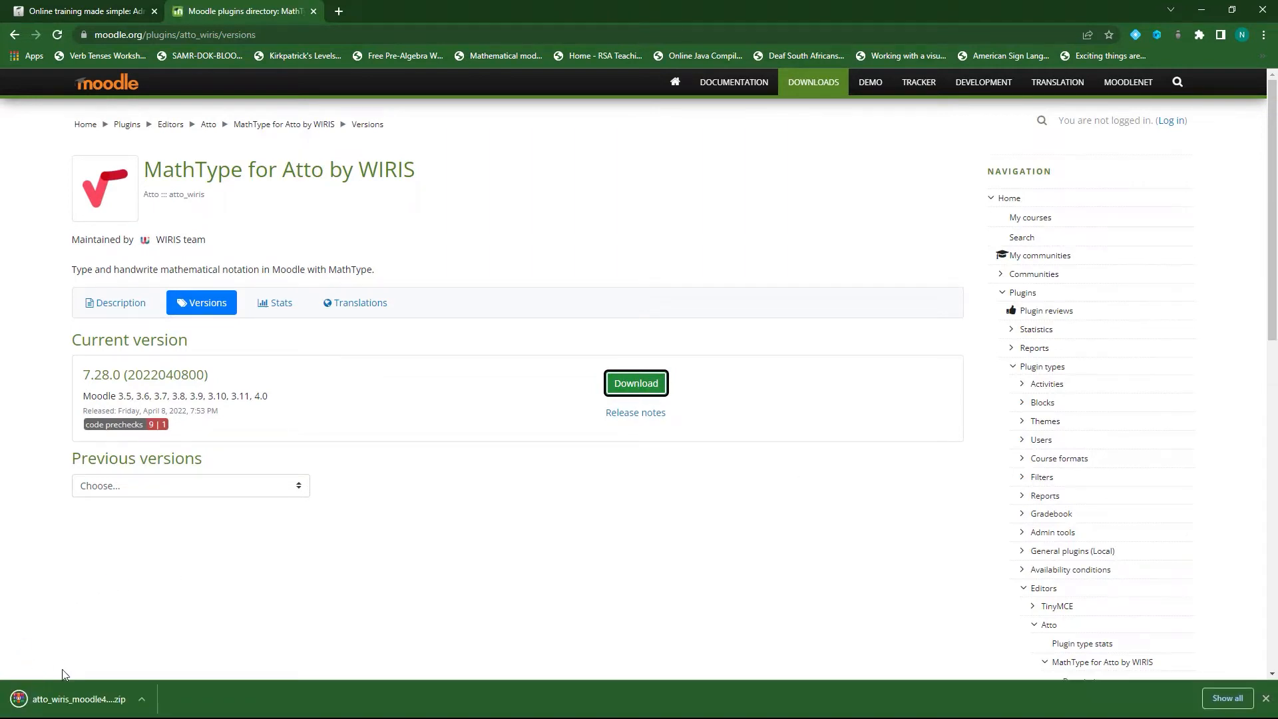
- Return to the Moodle site and open the plugin installer from site administration
left_click(120, 14)
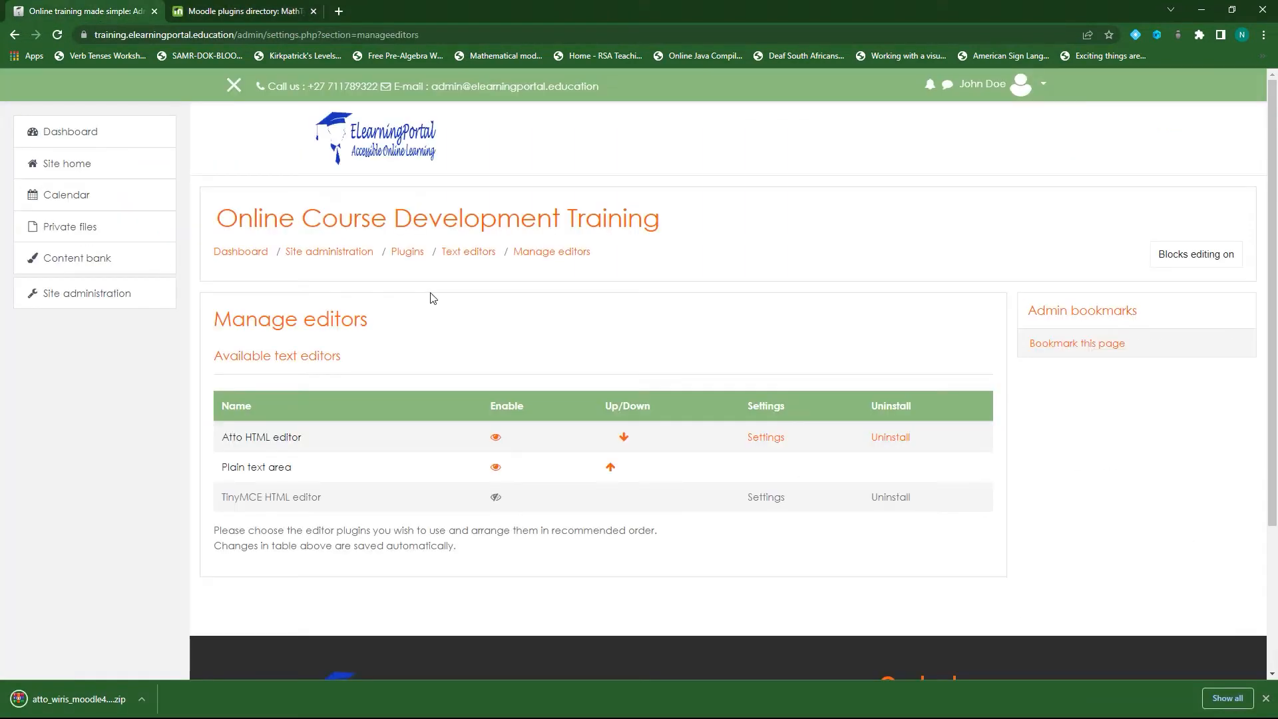
left_click(332, 253)
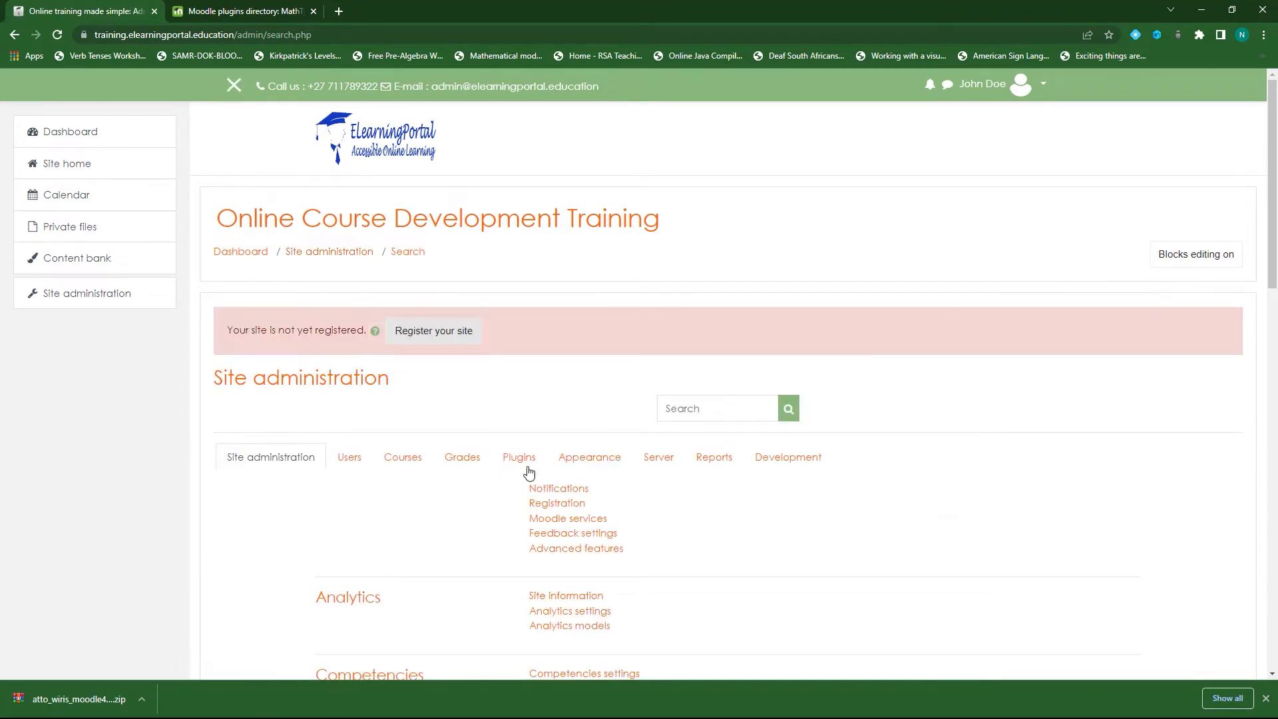
left_click(520, 462)
scroll(713, 519, "down", 2)
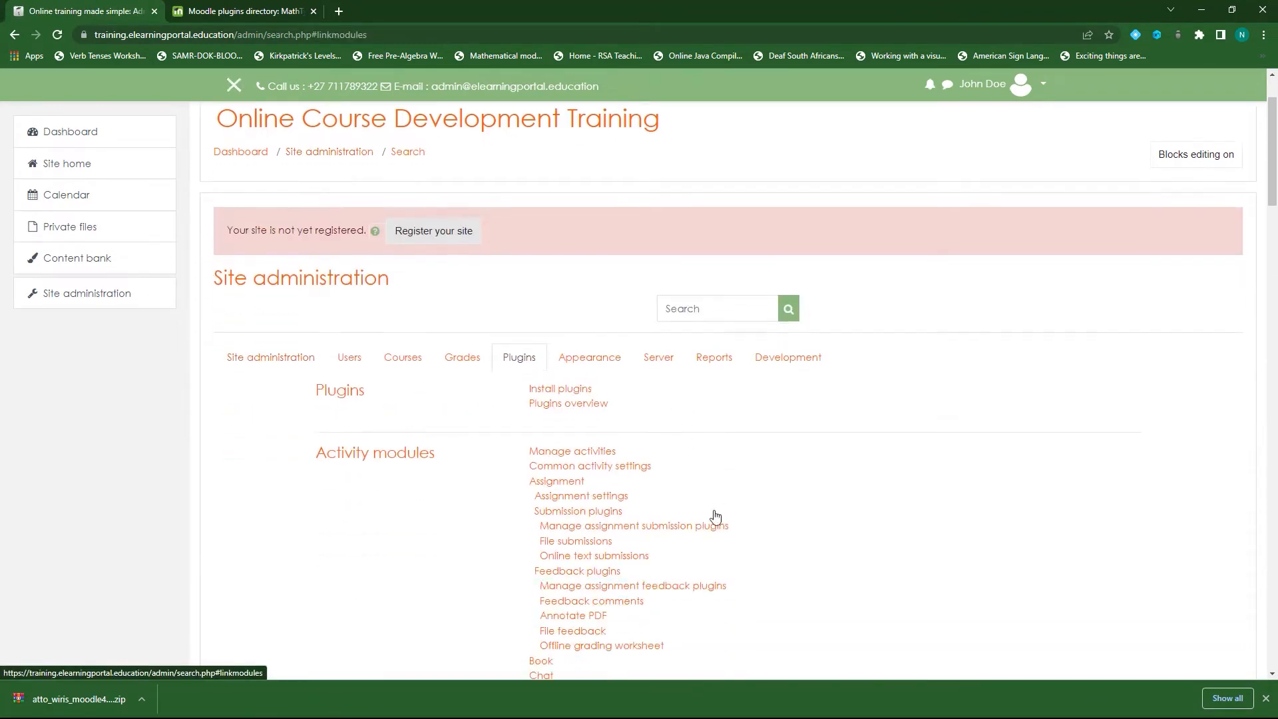
left_click(575, 361)
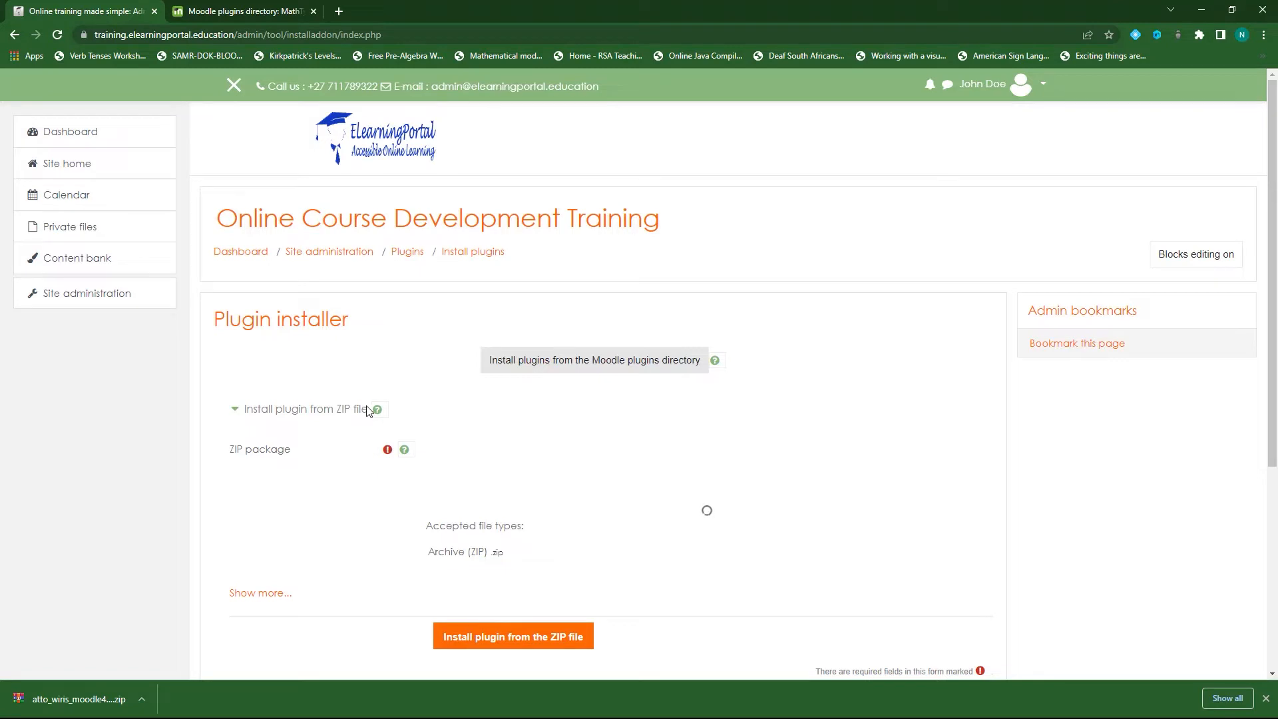
- Add the downloaded atto_wiris_moodle40_2022040800.zip as the ZIP package, install the plugin from it, and continue past validation
left_click_drag(66, 699, 509, 524)
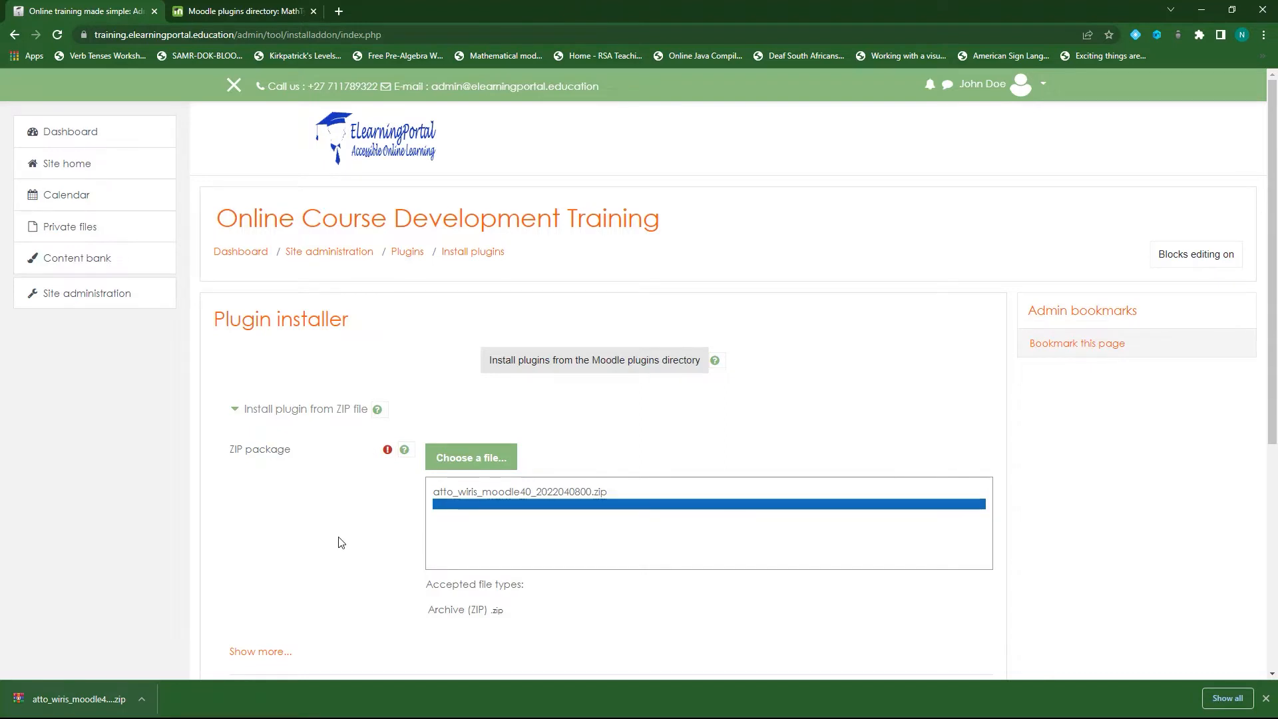
scroll(343, 533, "down", 1)
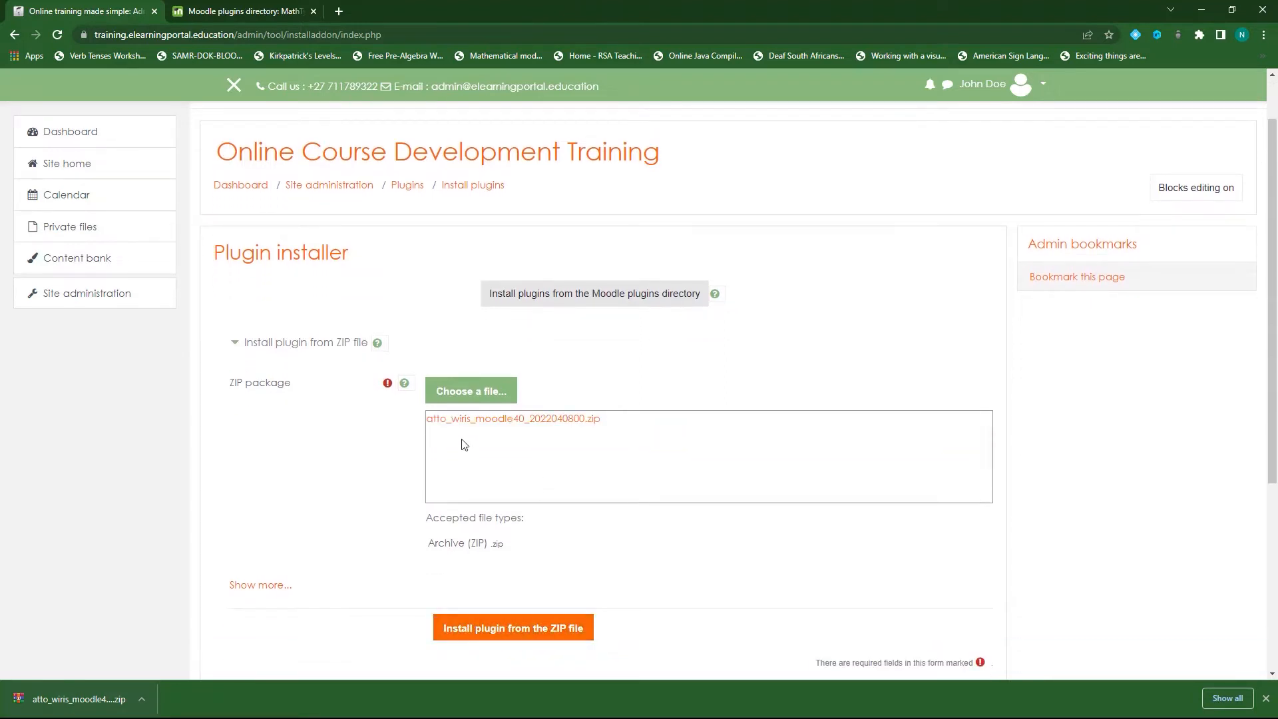
scroll(341, 496, "down", 1)
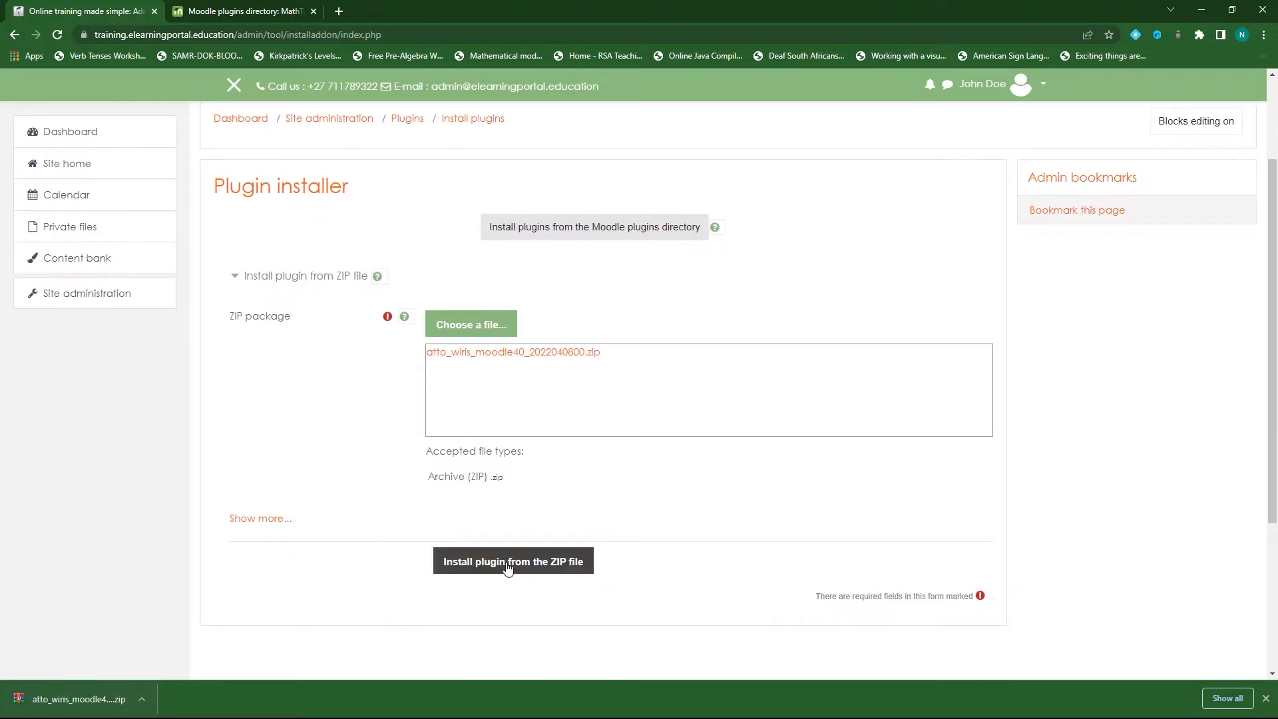
left_click(507, 568)
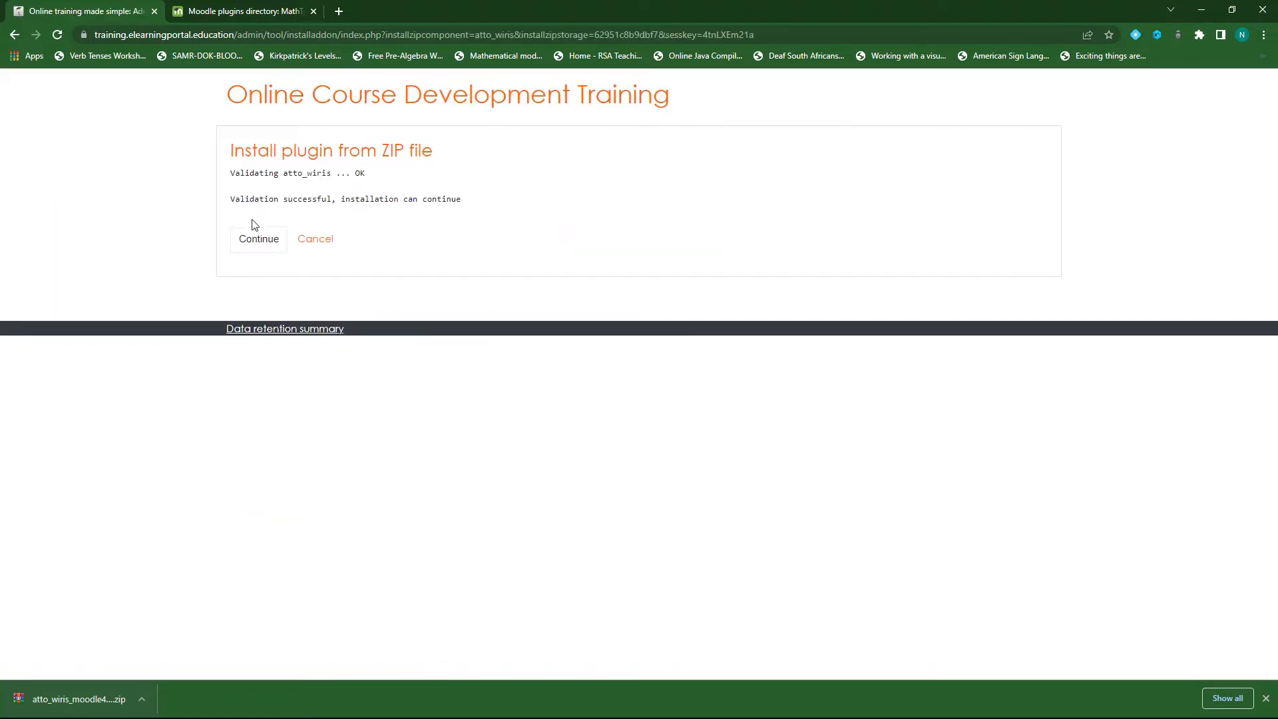
left_click(255, 243)
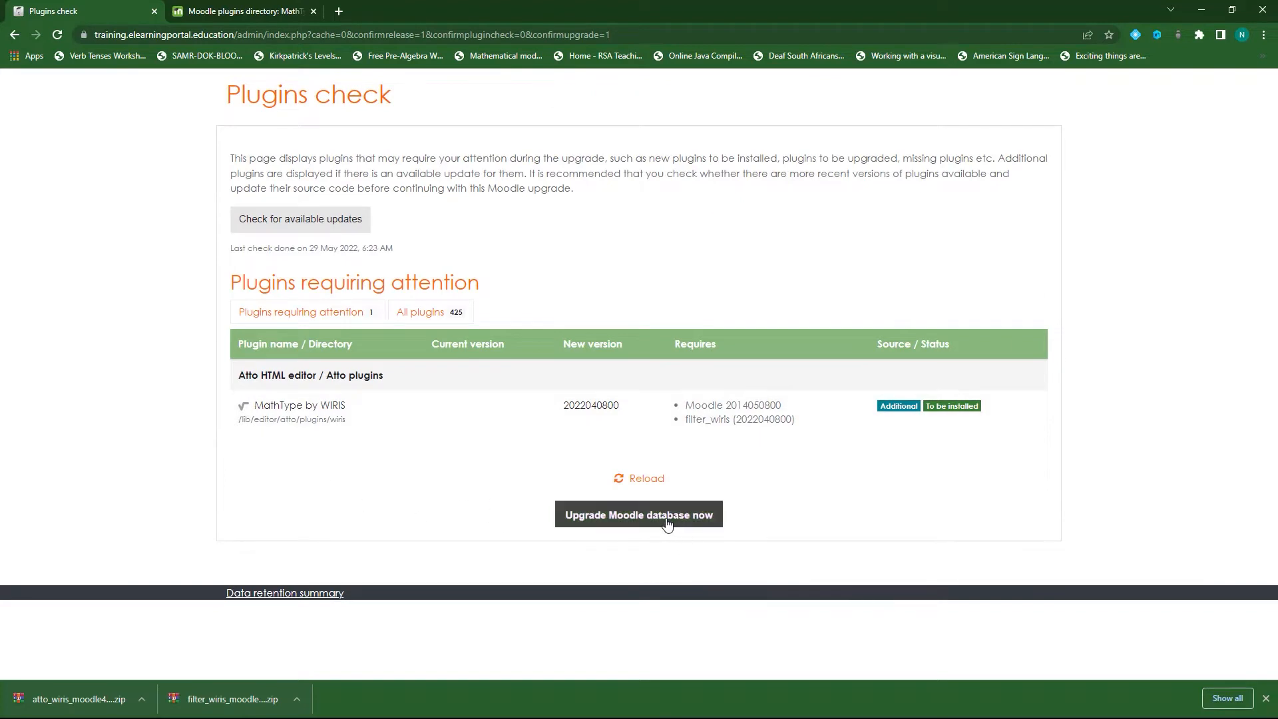
- Upgrade the Moodle database to install the Atto MathType by WIRIS plugin and continue after the atto_wiris upgrade
left_click(665, 524)
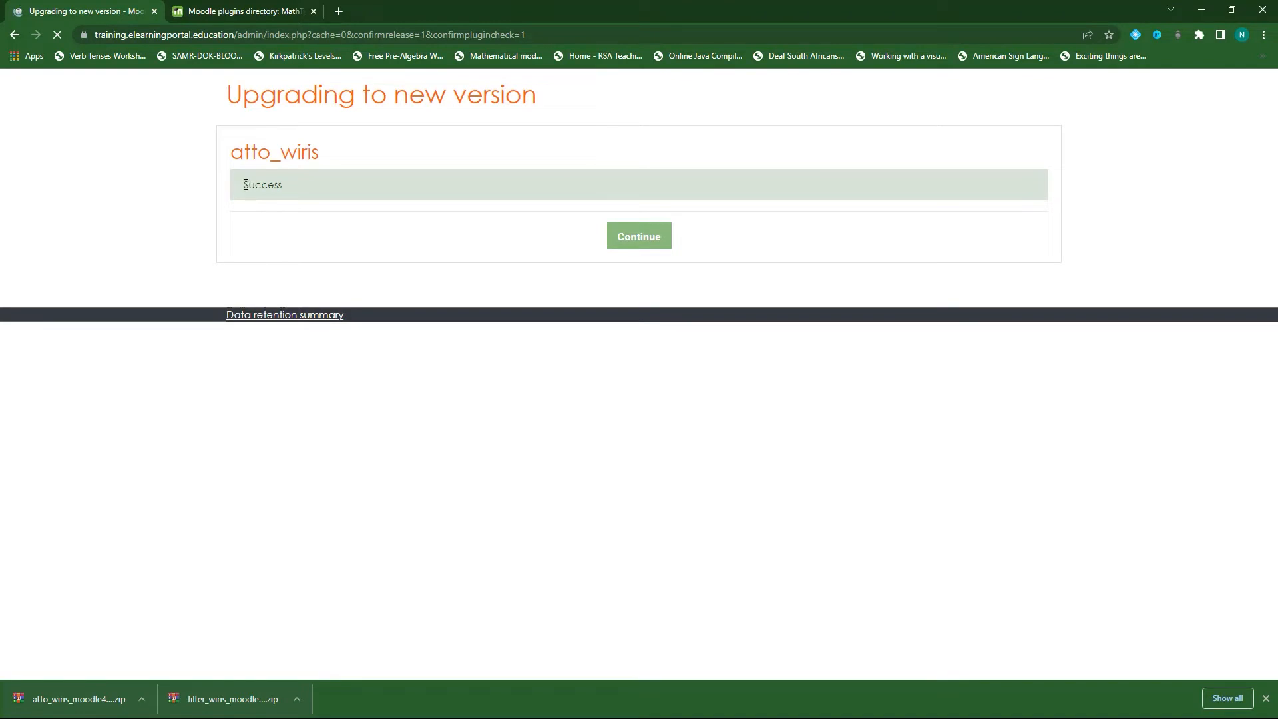
left_click_drag(250, 187, 297, 188)
left_click(643, 241)
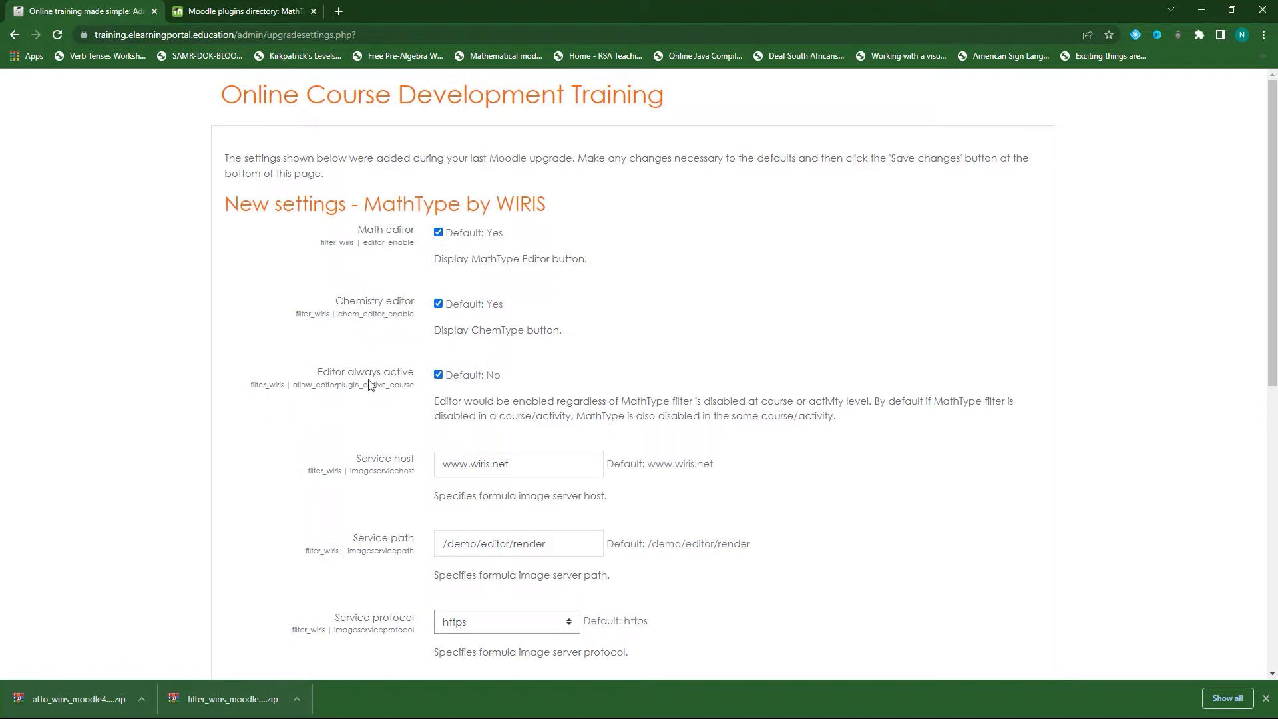
- Enable Editor always active in the new MathType by WIRIS settings and save the changes
left_click(439, 377)
scroll(369, 386, "down", 8)
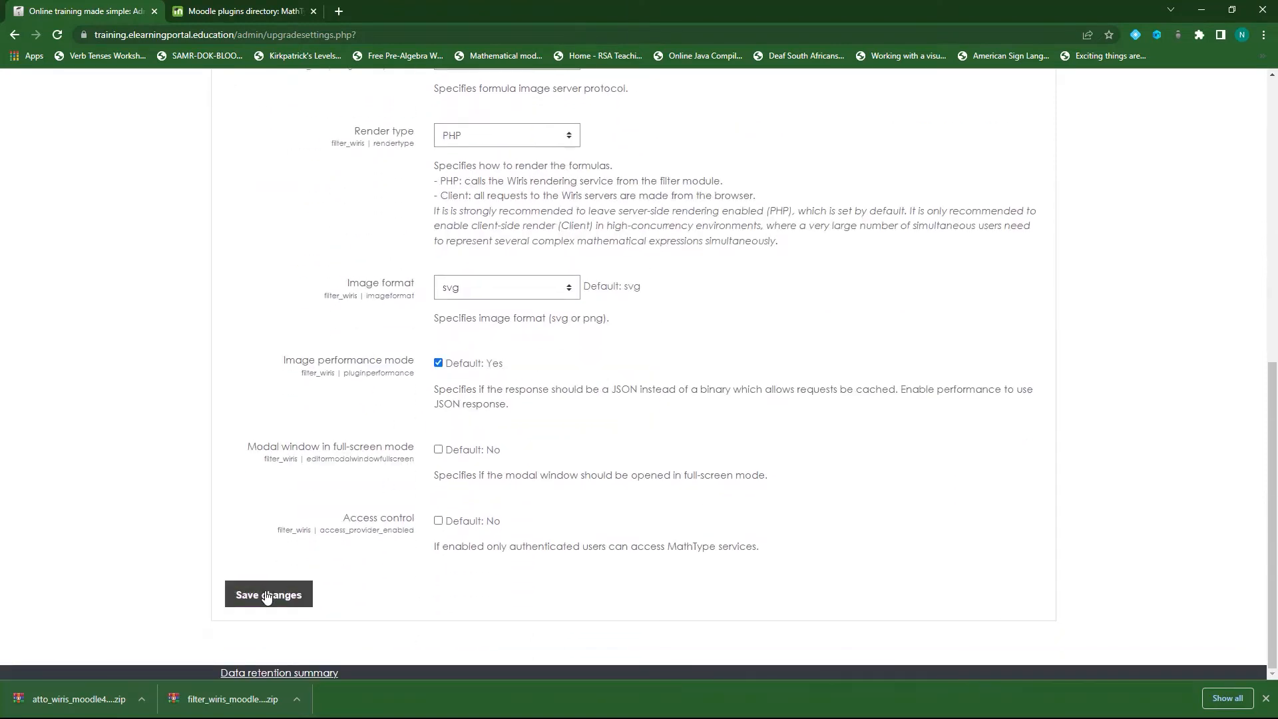
left_click(266, 596)
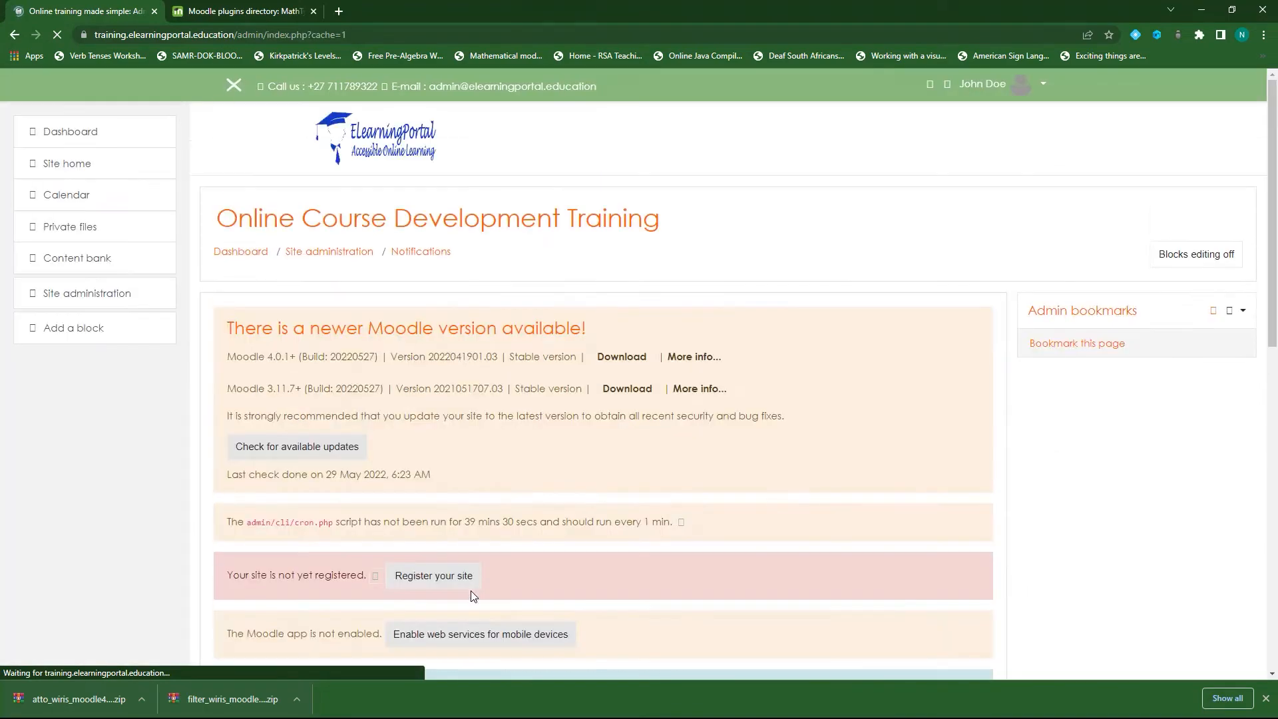
- Look over the site notifications page and return to the site administration page
scroll(506, 466, "down", 6)
scroll(555, 390, "down", 2)
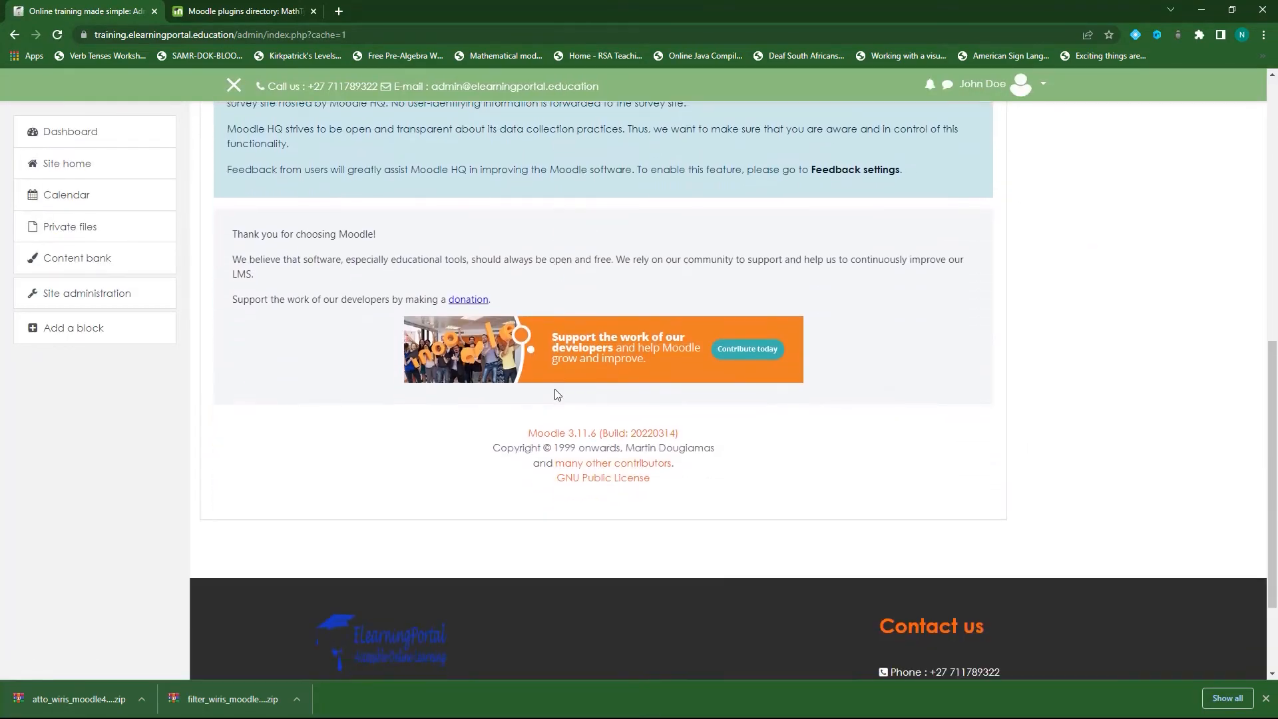
scroll(555, 390, "up", 9)
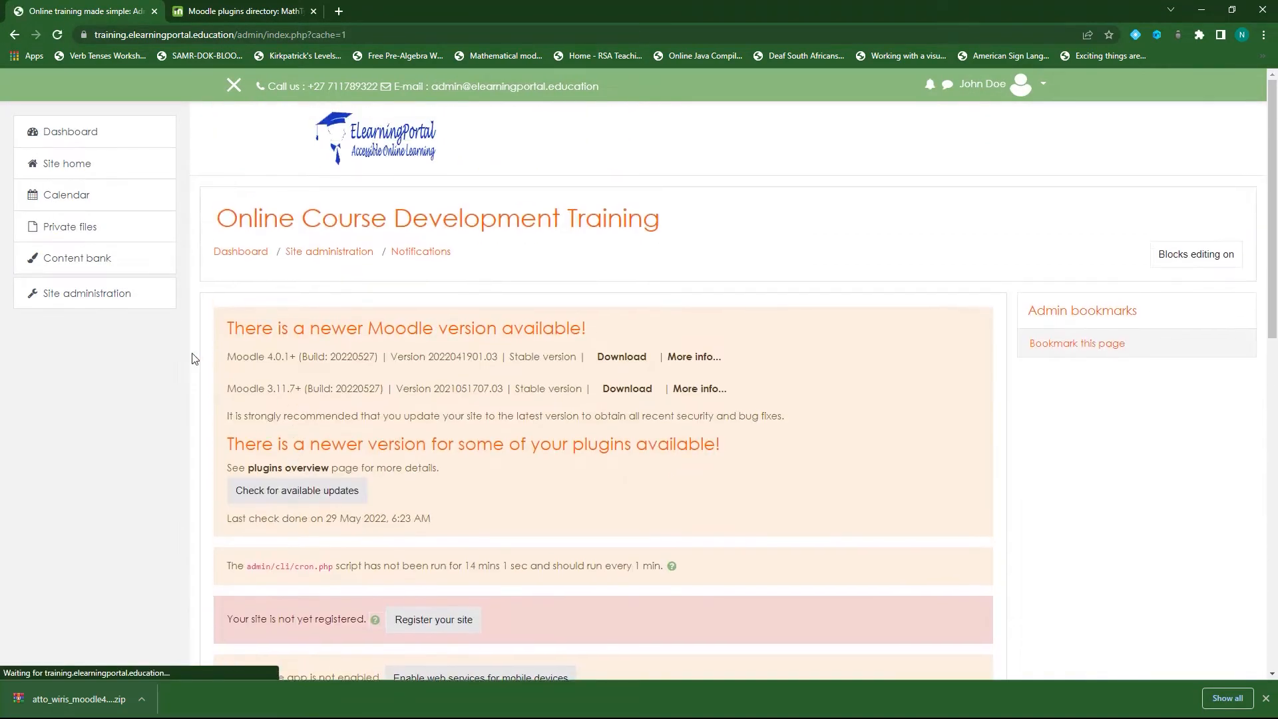
left_click(84, 296)
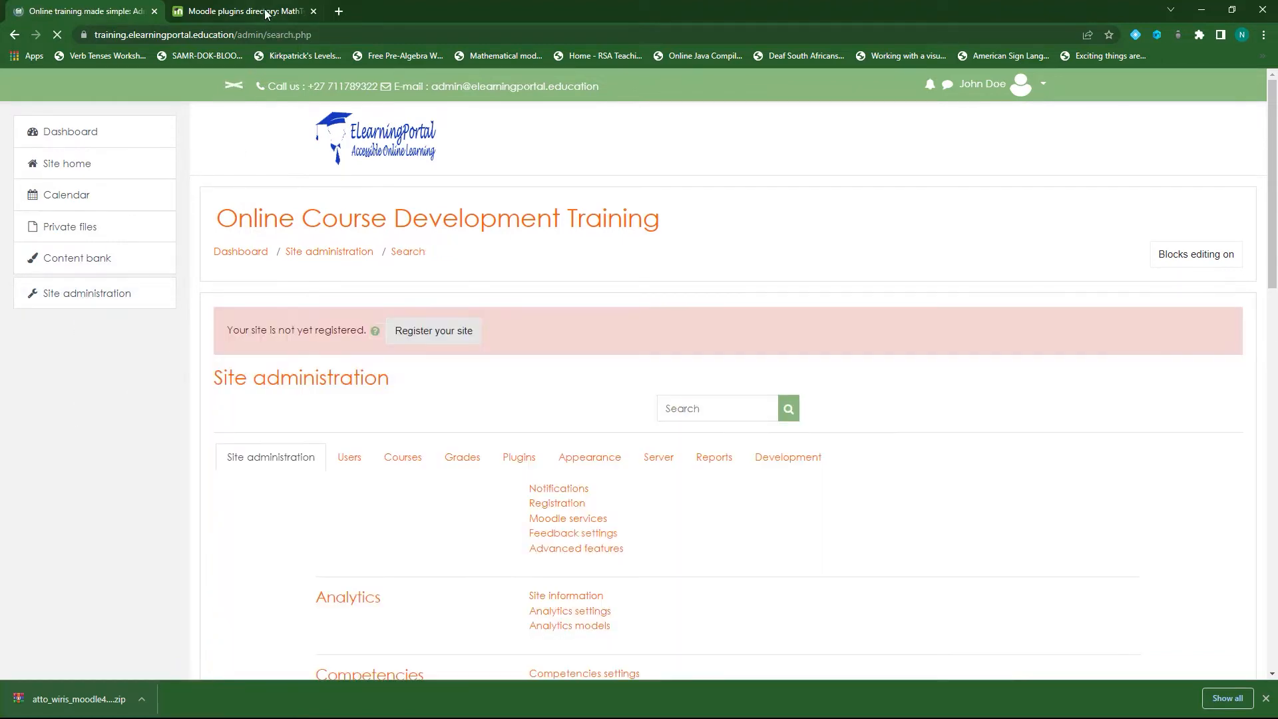
- Switch to the Moodle plugins directory and go back to the WIRIS math & science plugin set
left_click(227, 14)
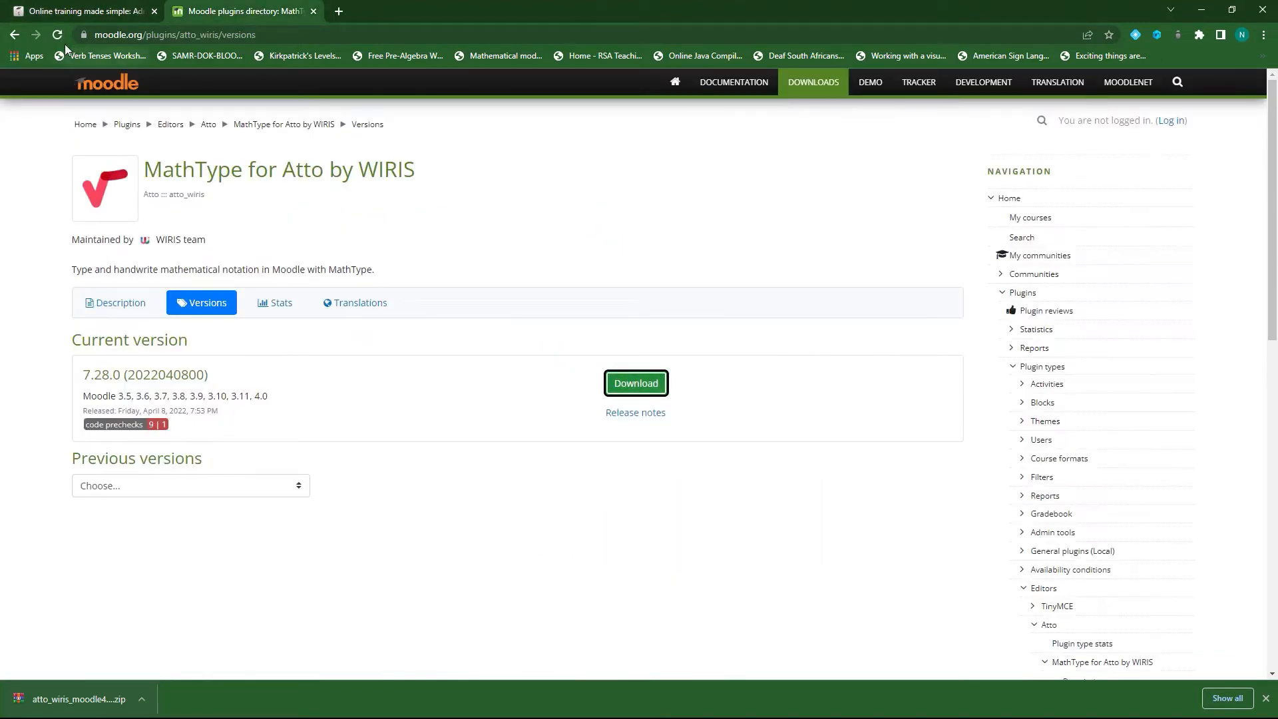
left_click(14, 35)
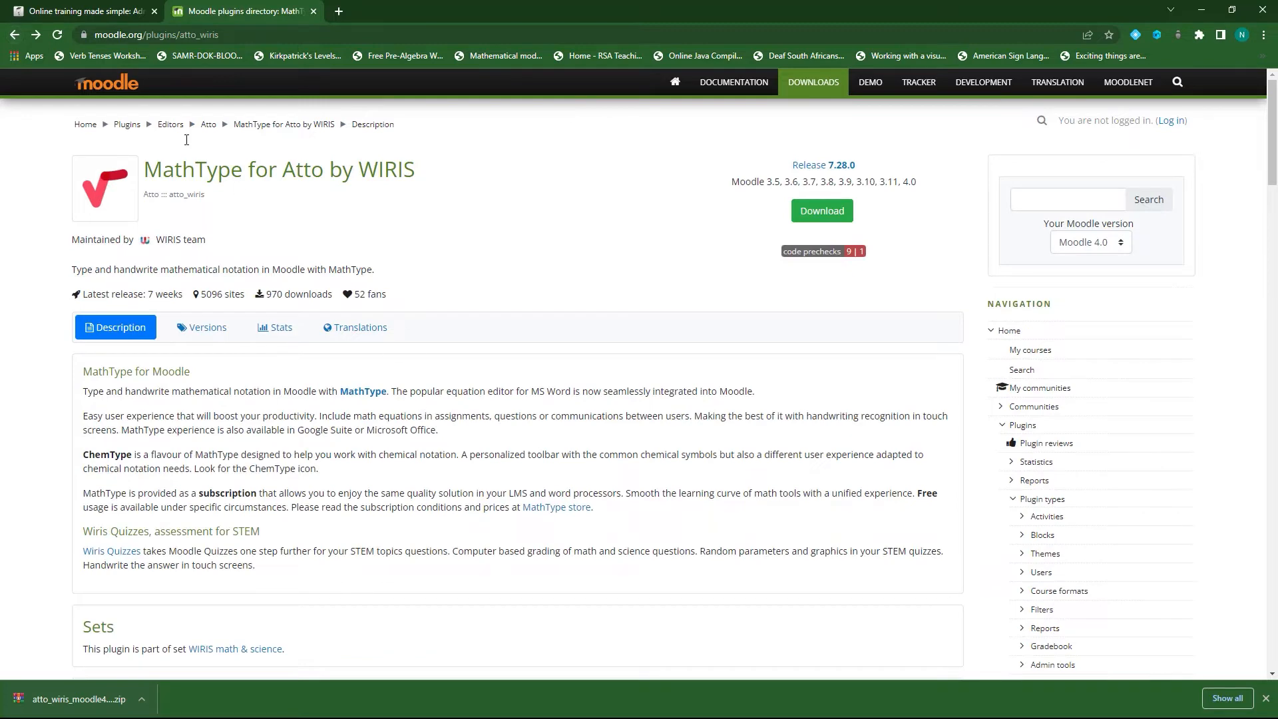
left_click(20, 39)
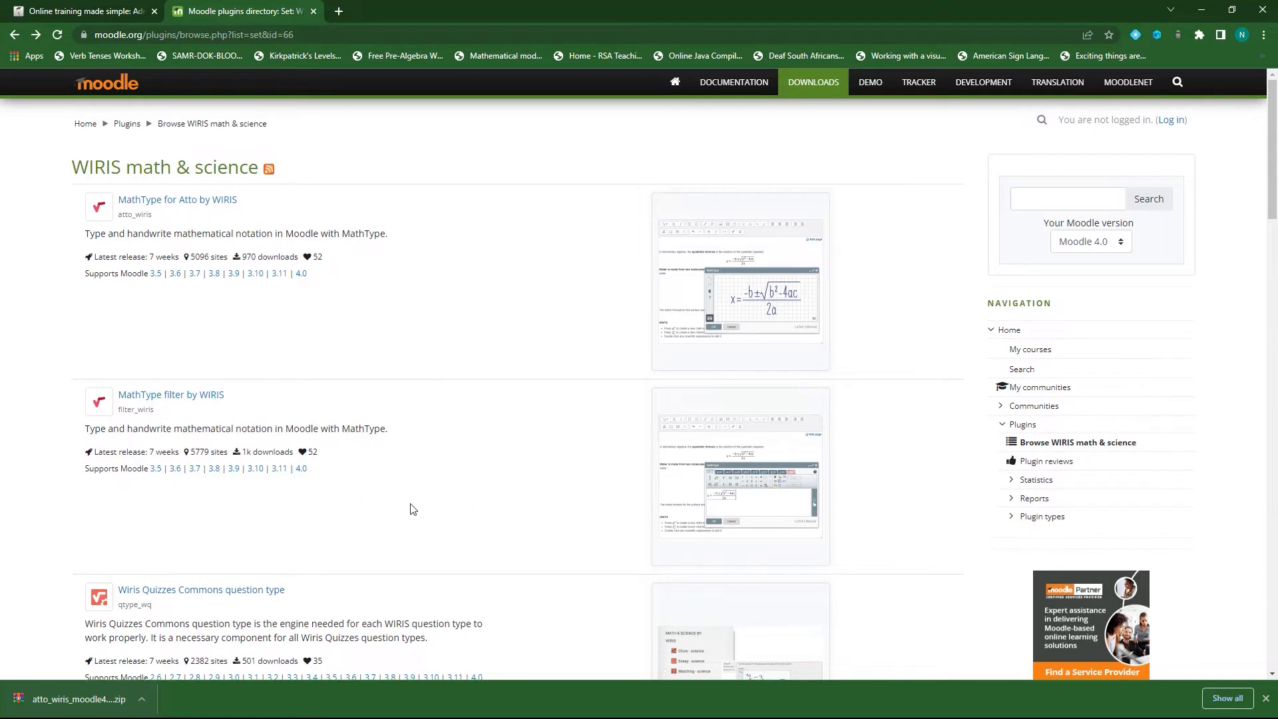
scroll(426, 492, "down", 1)
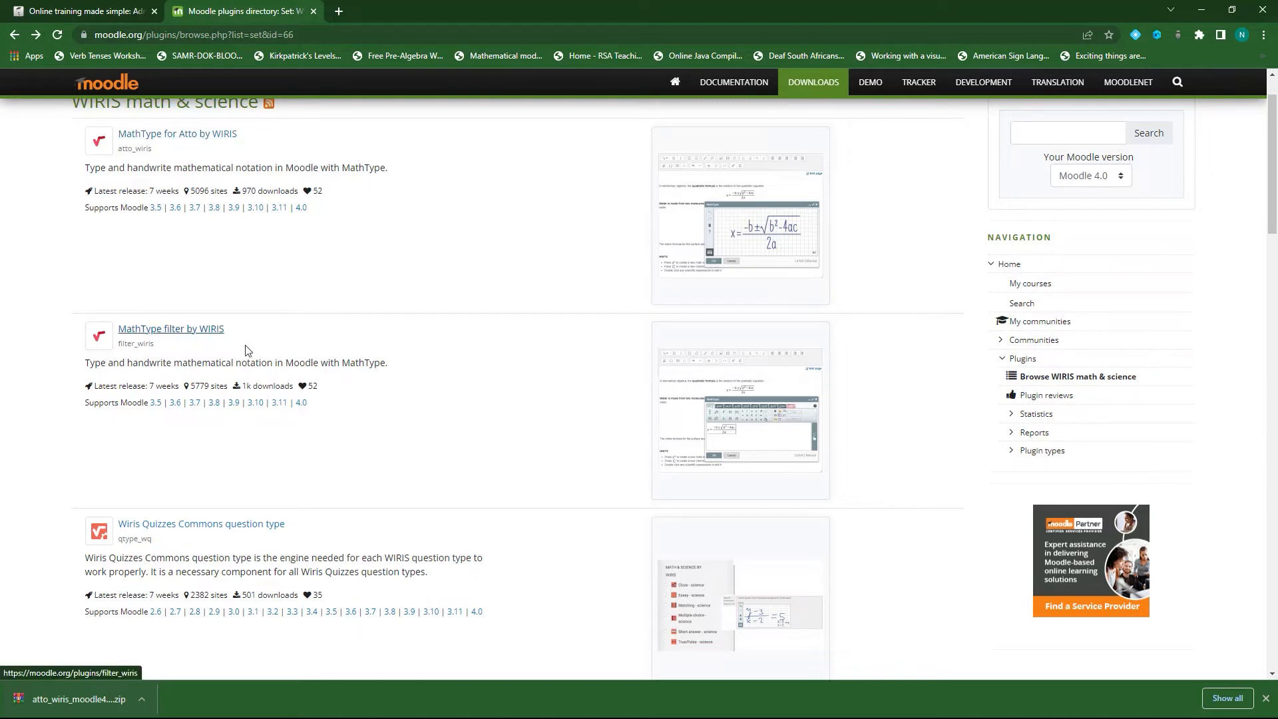
scroll(482, 458, "down", 1)
scroll(482, 458, "down", 3)
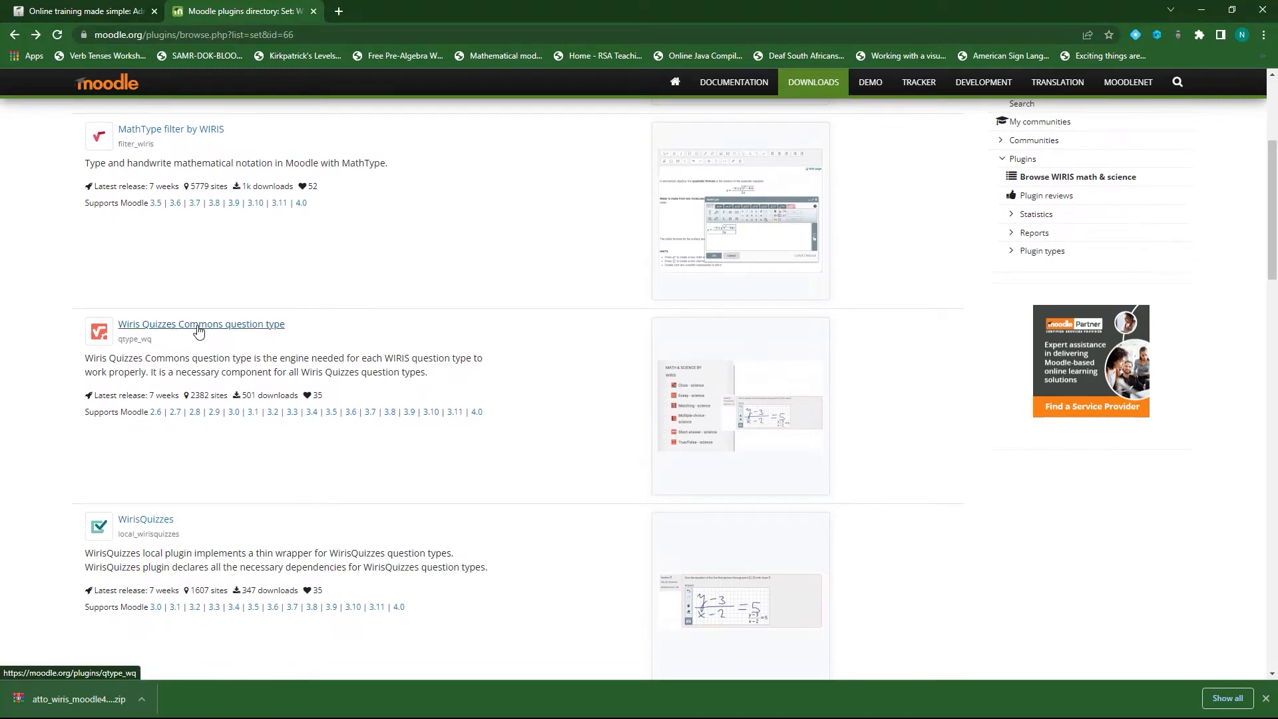
left_click(222, 331)
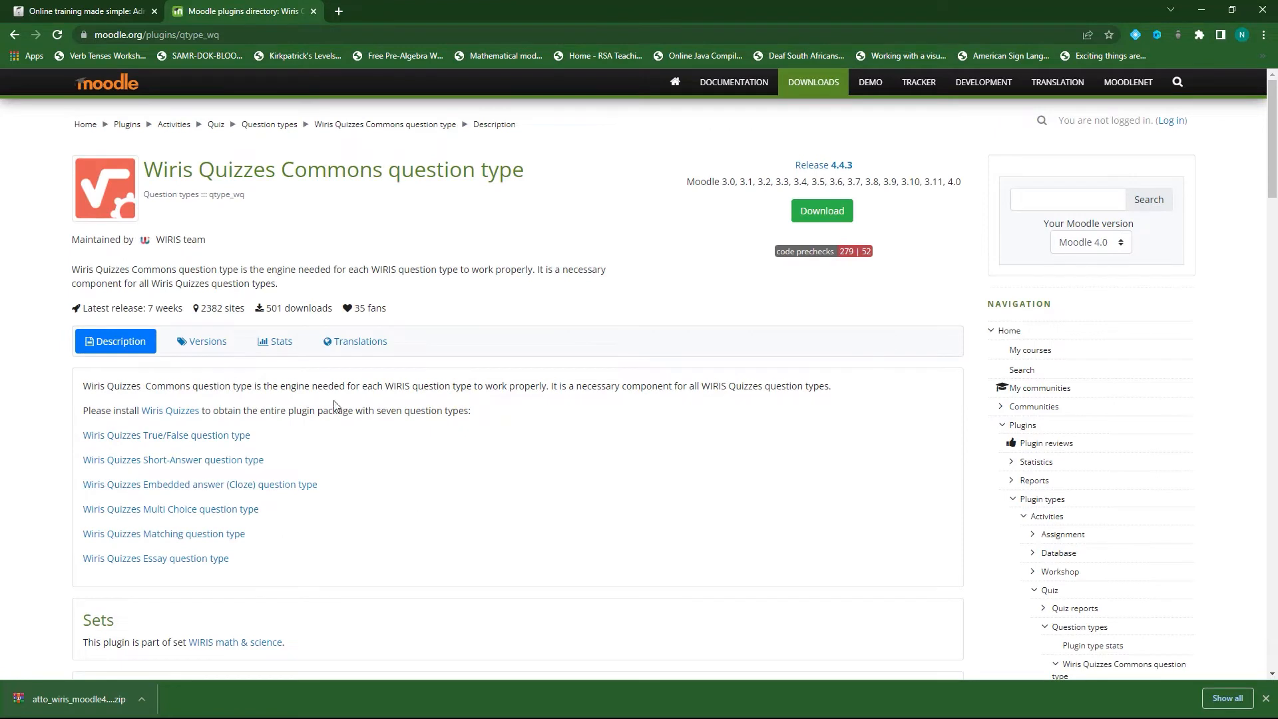
left_click(203, 342)
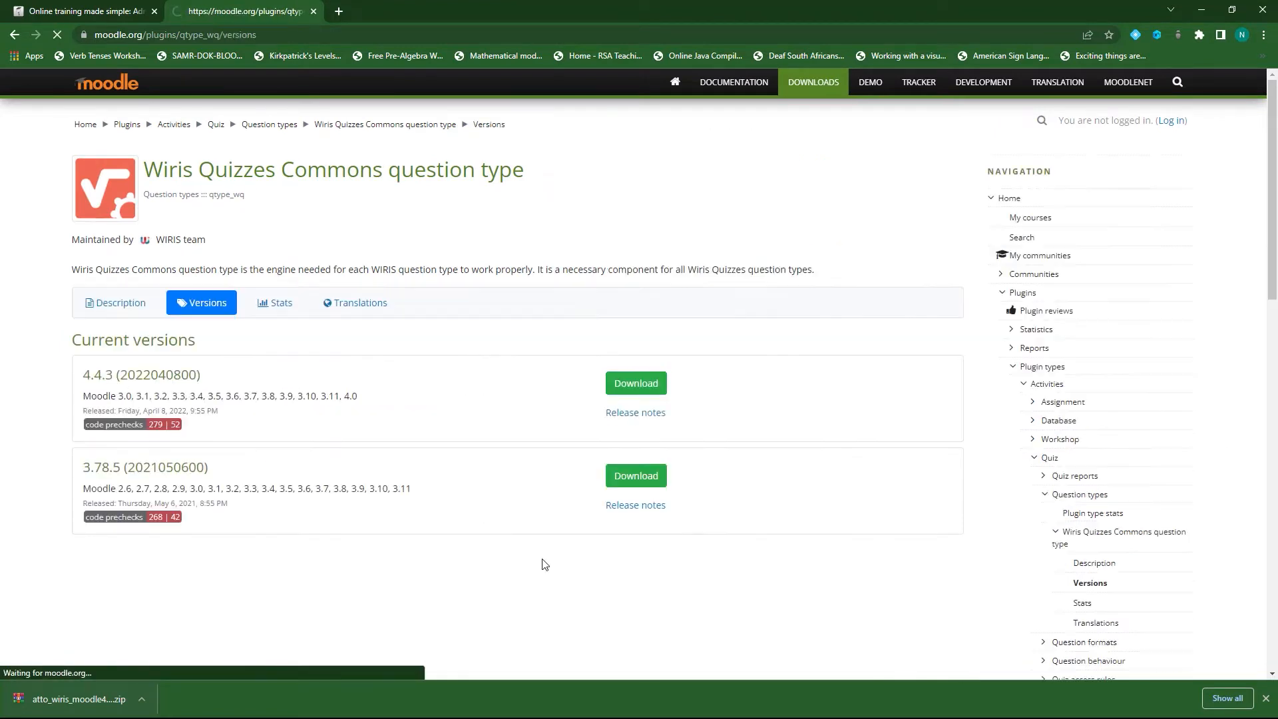
left_click(634, 385)
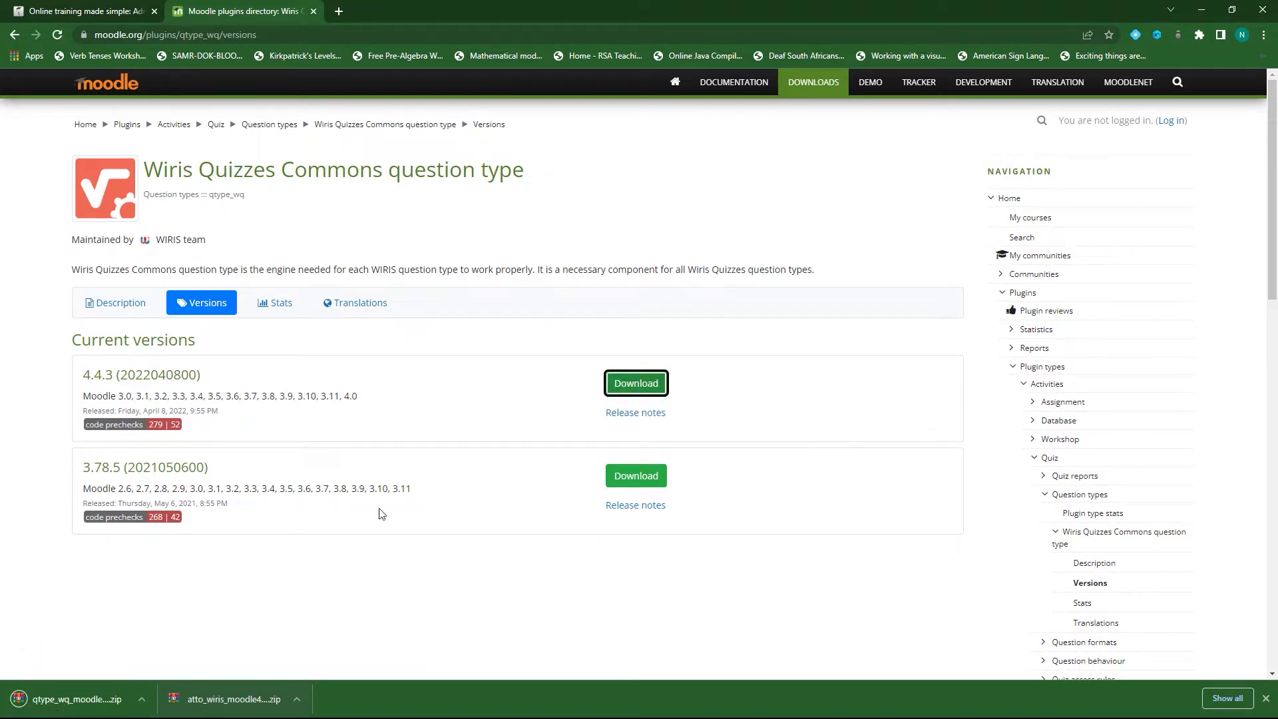
- Add the downloaded qtype_wq_moodle40_2022040800.zip as the ZIP package in the site's plugin installer, install it, and continue past validation
left_click(88, 11)
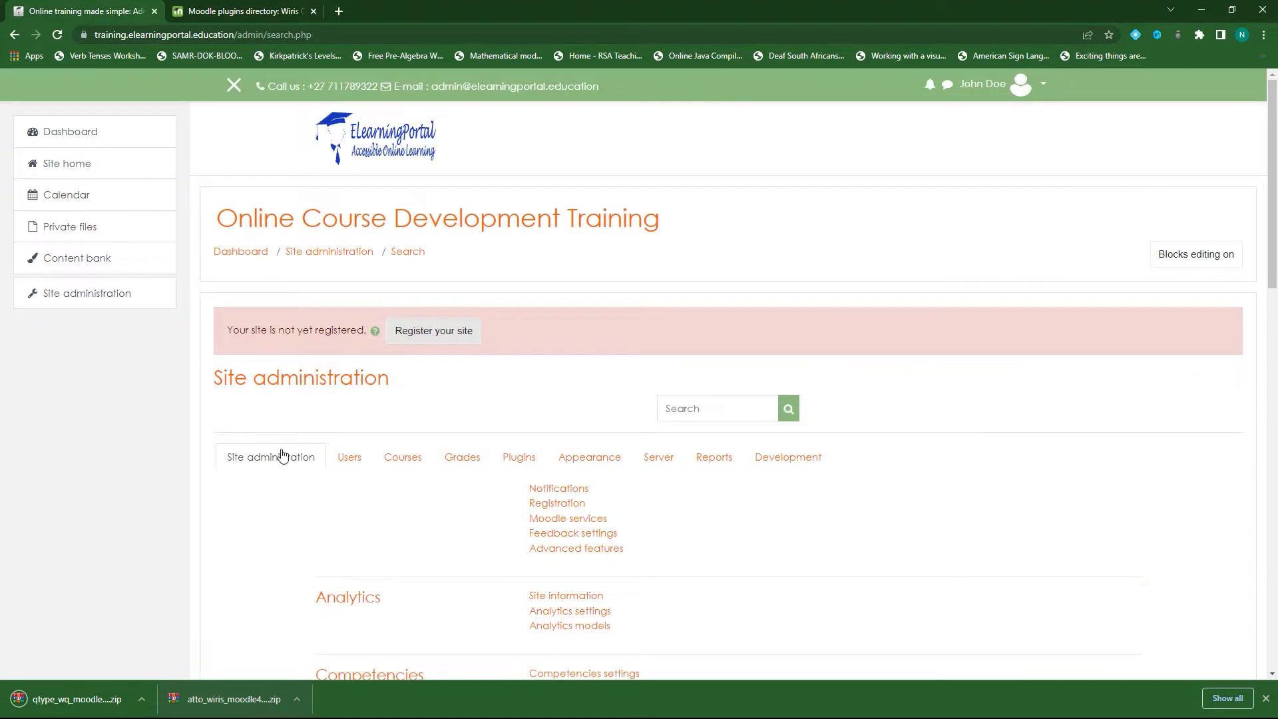
left_click(518, 460)
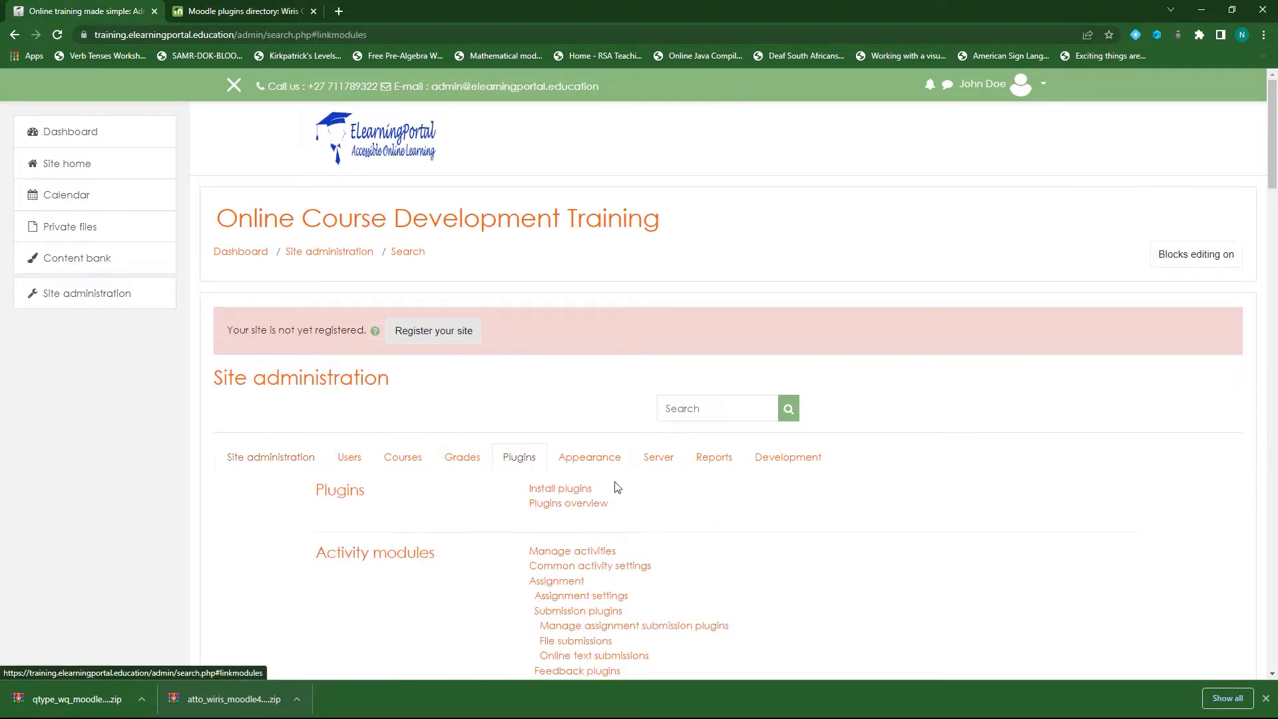
left_click(560, 489)
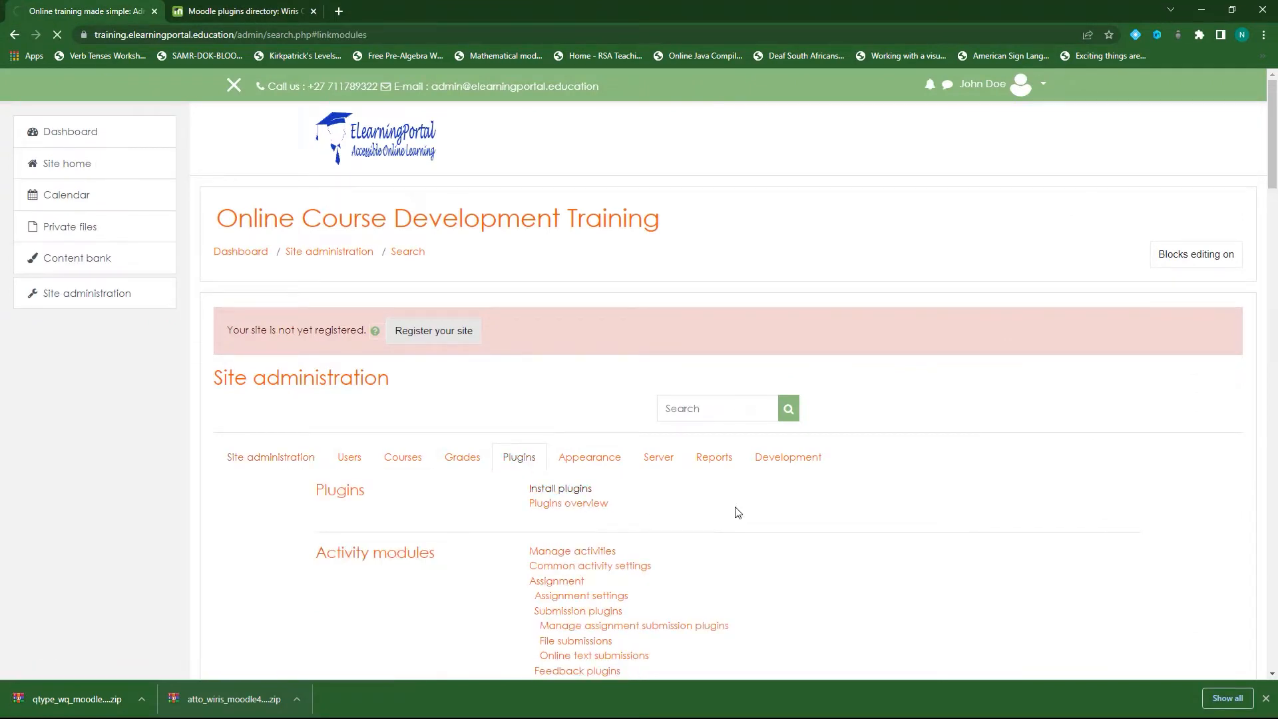
scroll(545, 497, "down", 1)
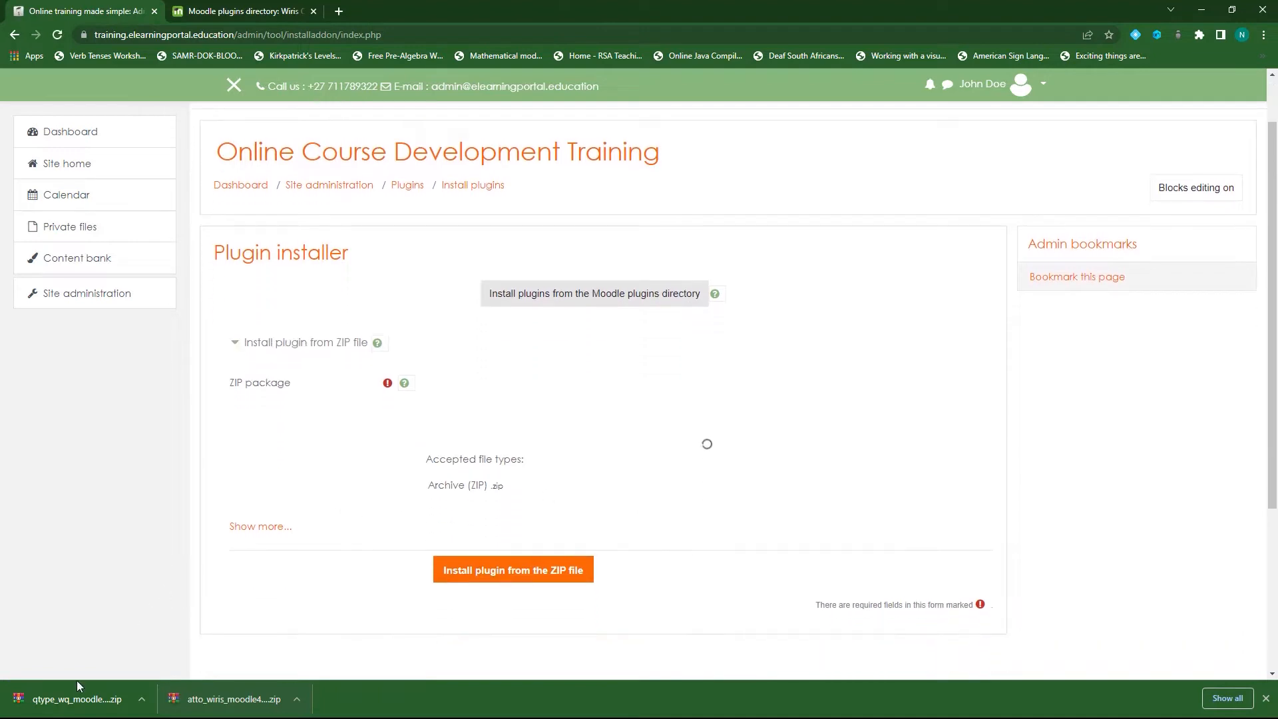
left_click_drag(60, 712, 522, 450)
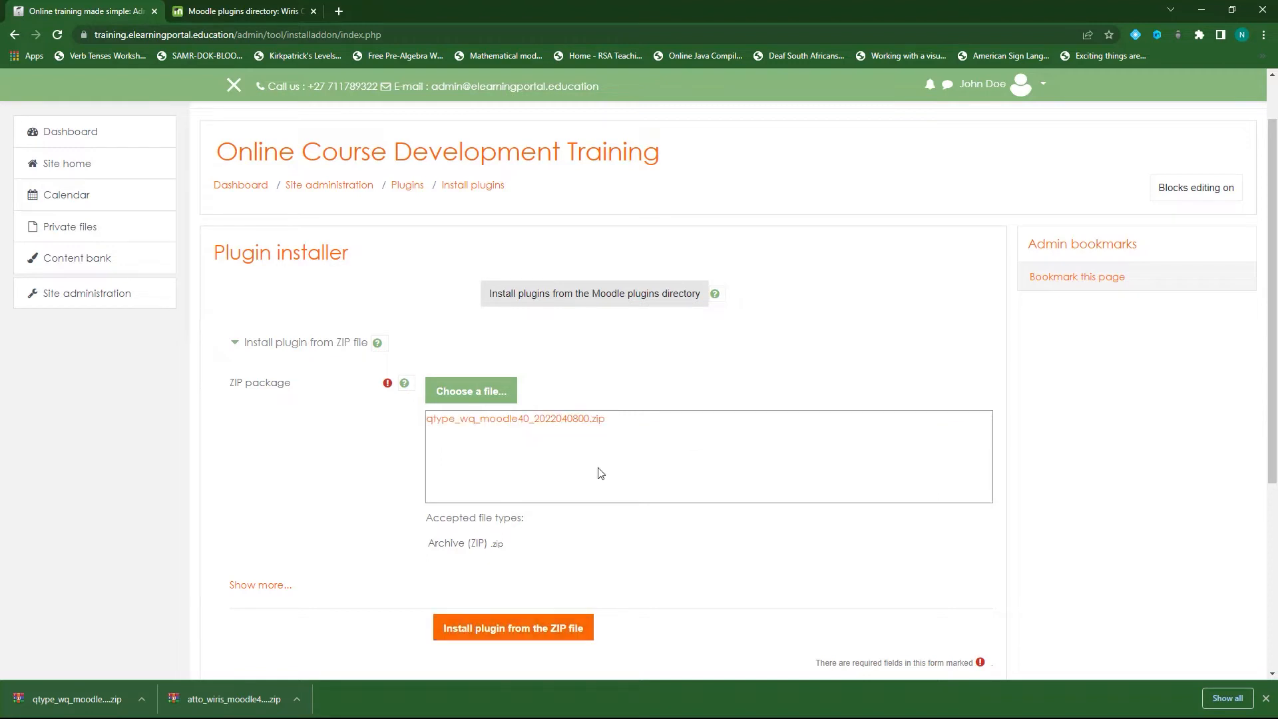
left_click(501, 636)
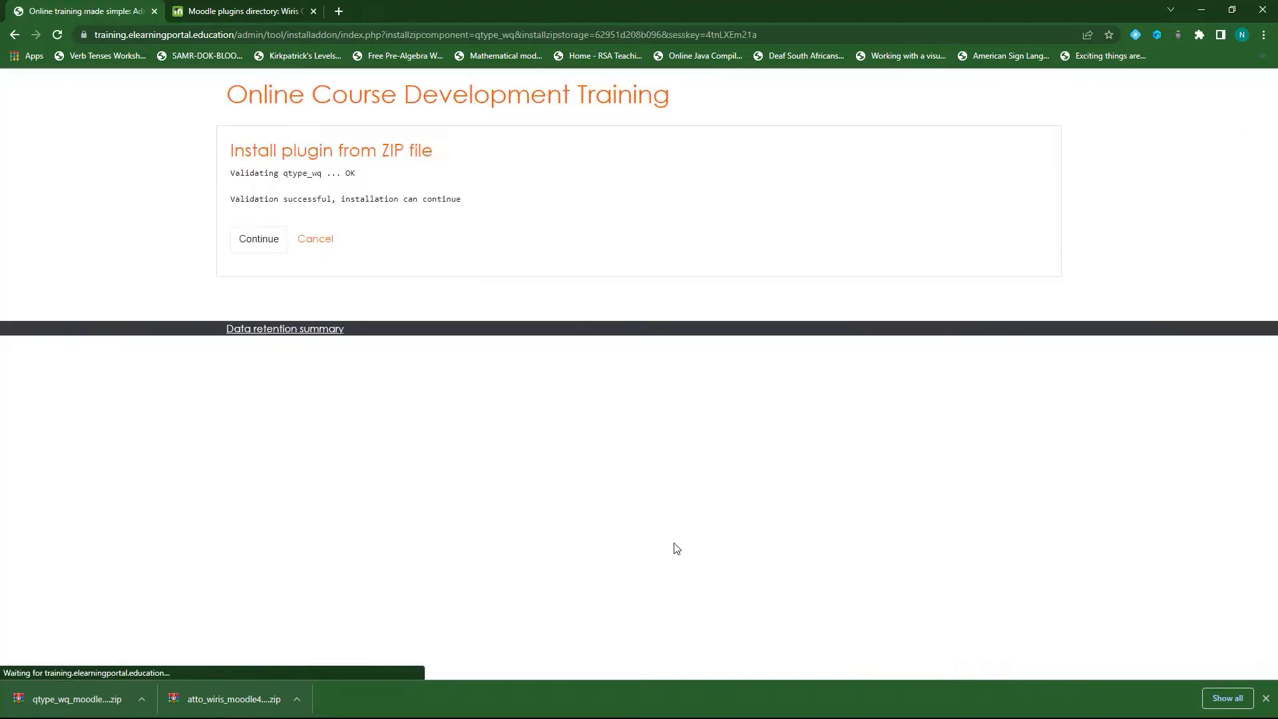
left_click(247, 244)
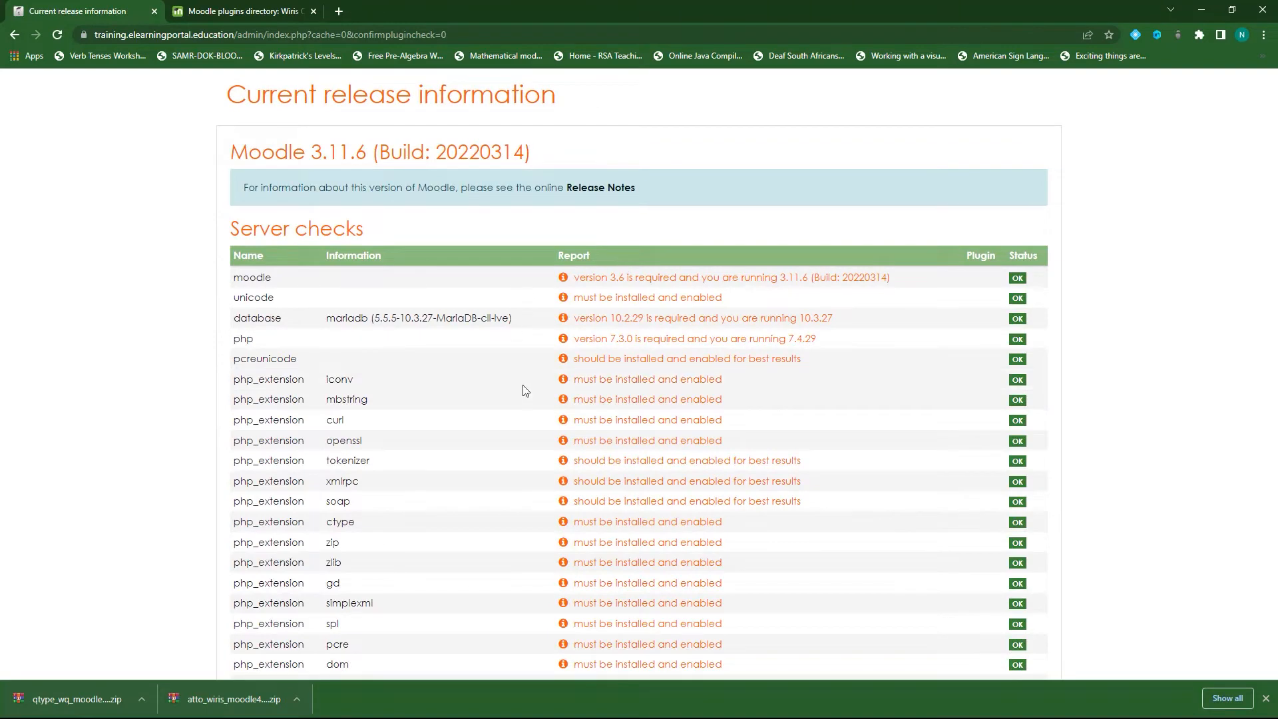
- Continue past the server checks, upgrade the Moodle database to install Wiris Quizzes, and continue after the qtype_wq upgrade
scroll(522, 391, "down", 8)
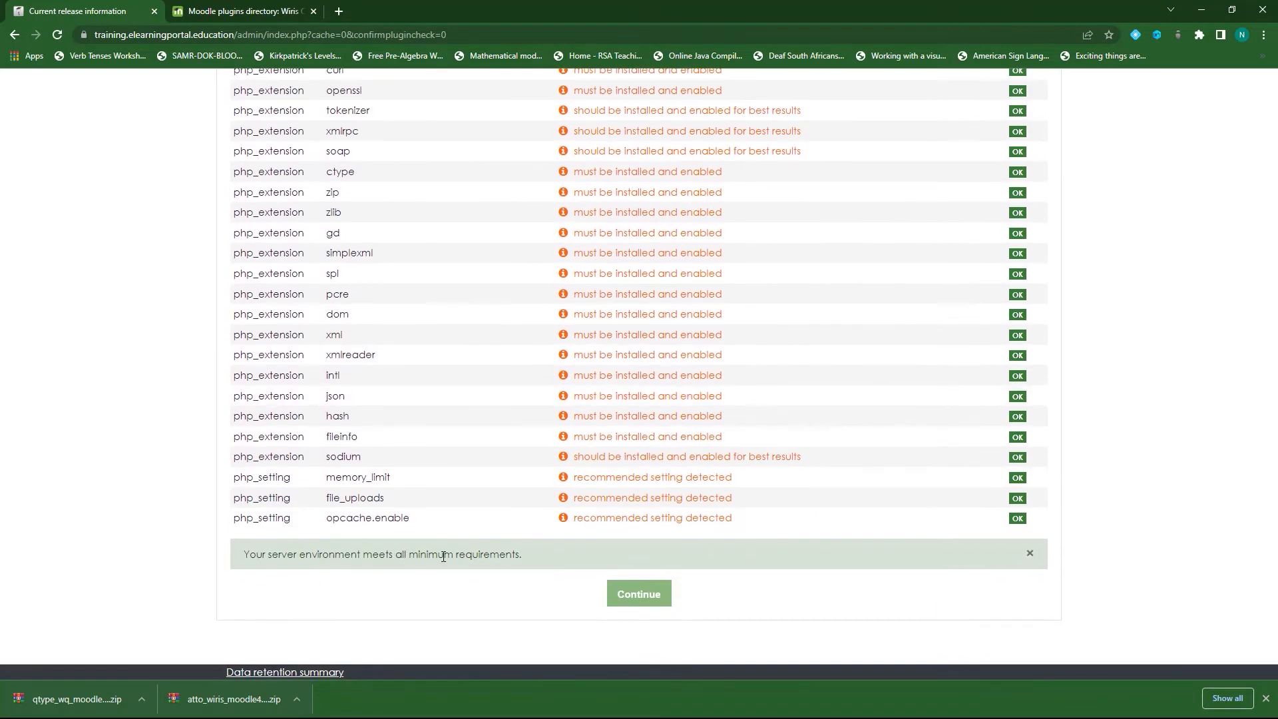
left_click(643, 604)
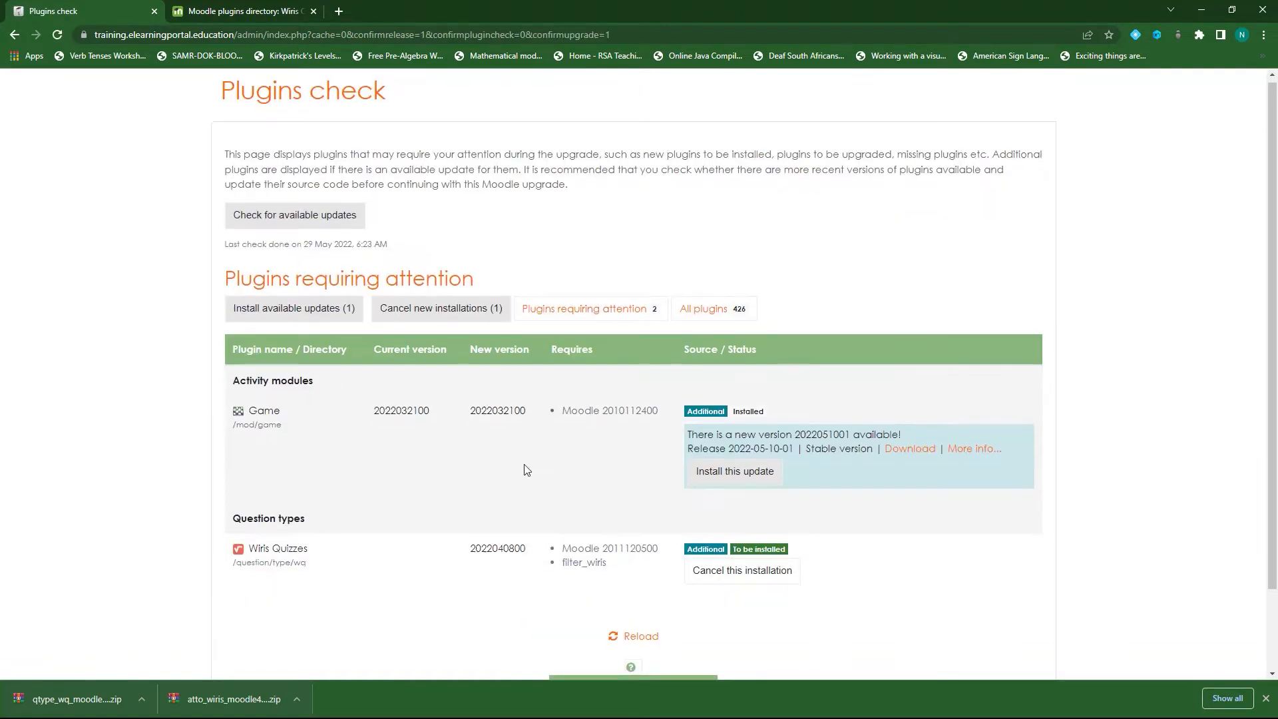
scroll(525, 464, "down", 2)
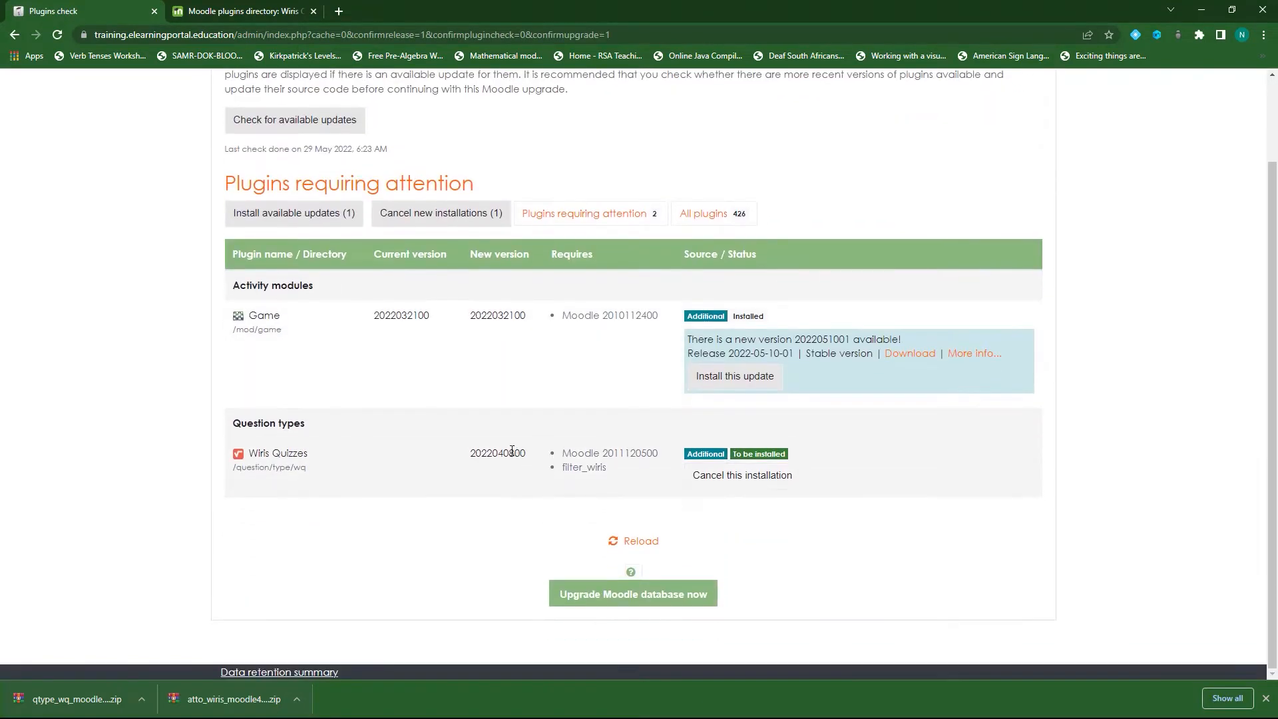
left_click(633, 602)
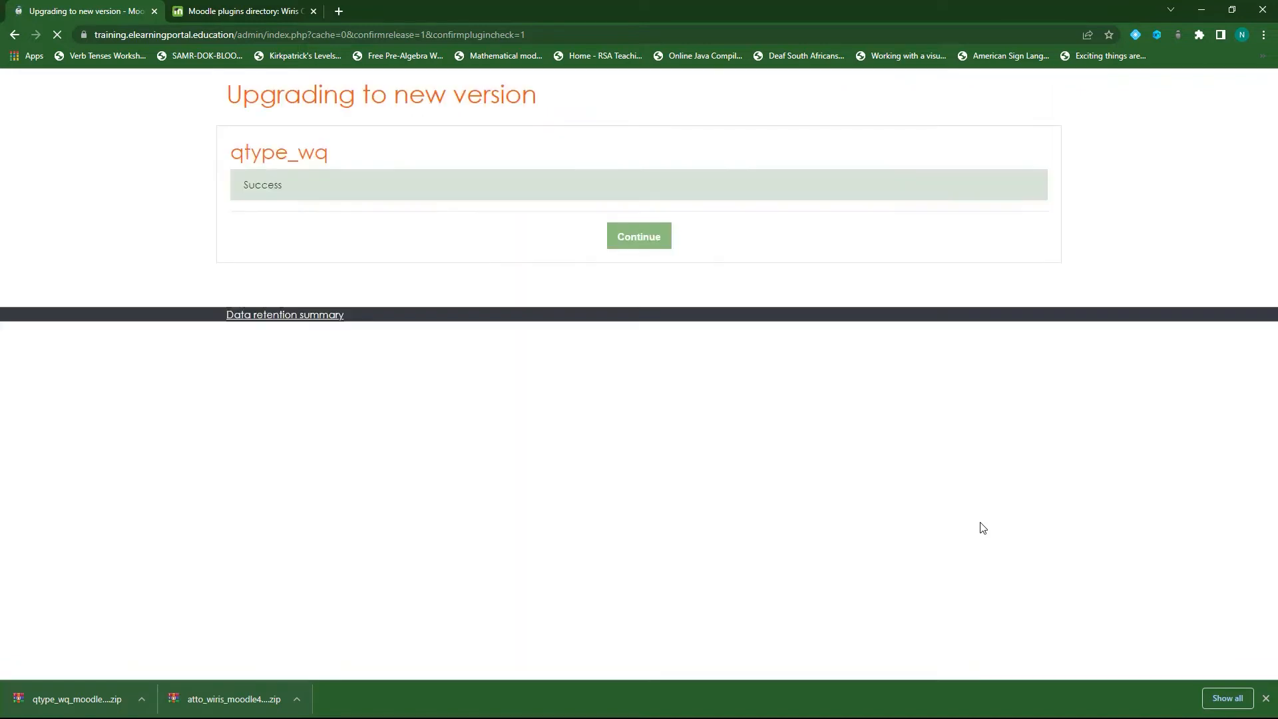
left_click(644, 241)
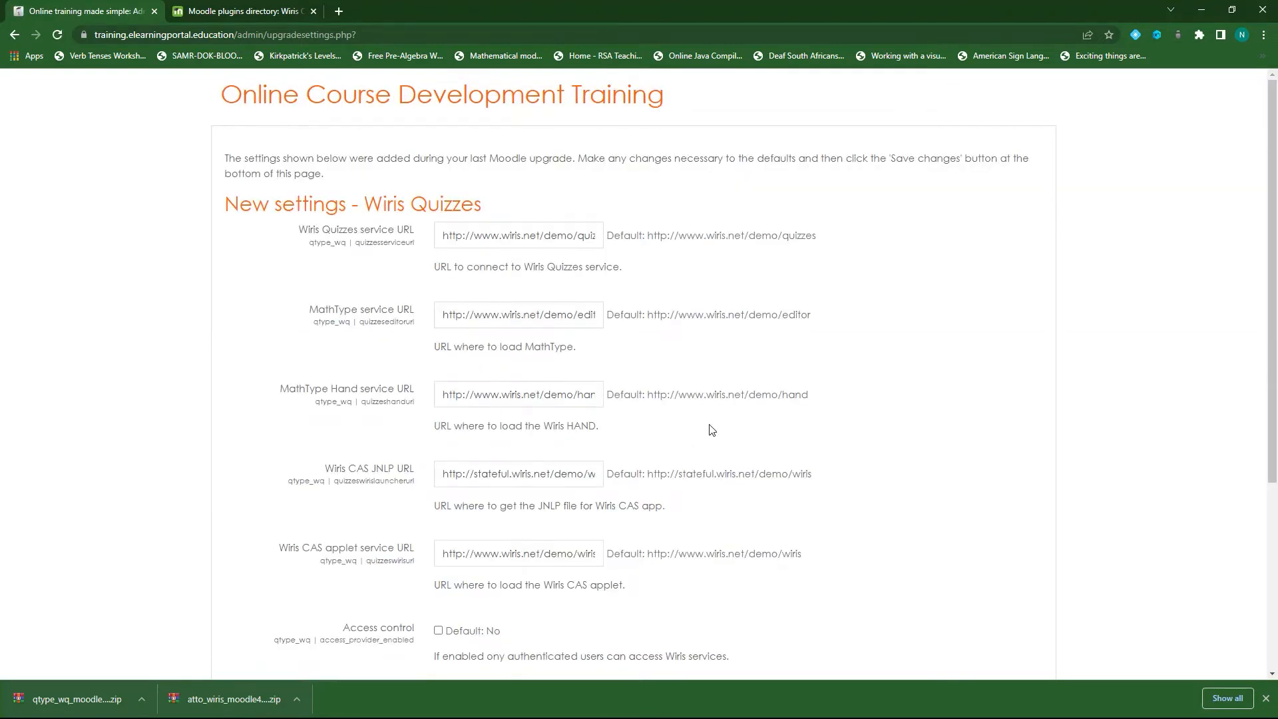
- Save the new Wiris Quizzes settings with their default values and return to the site administration page
scroll(711, 429, "down", 4)
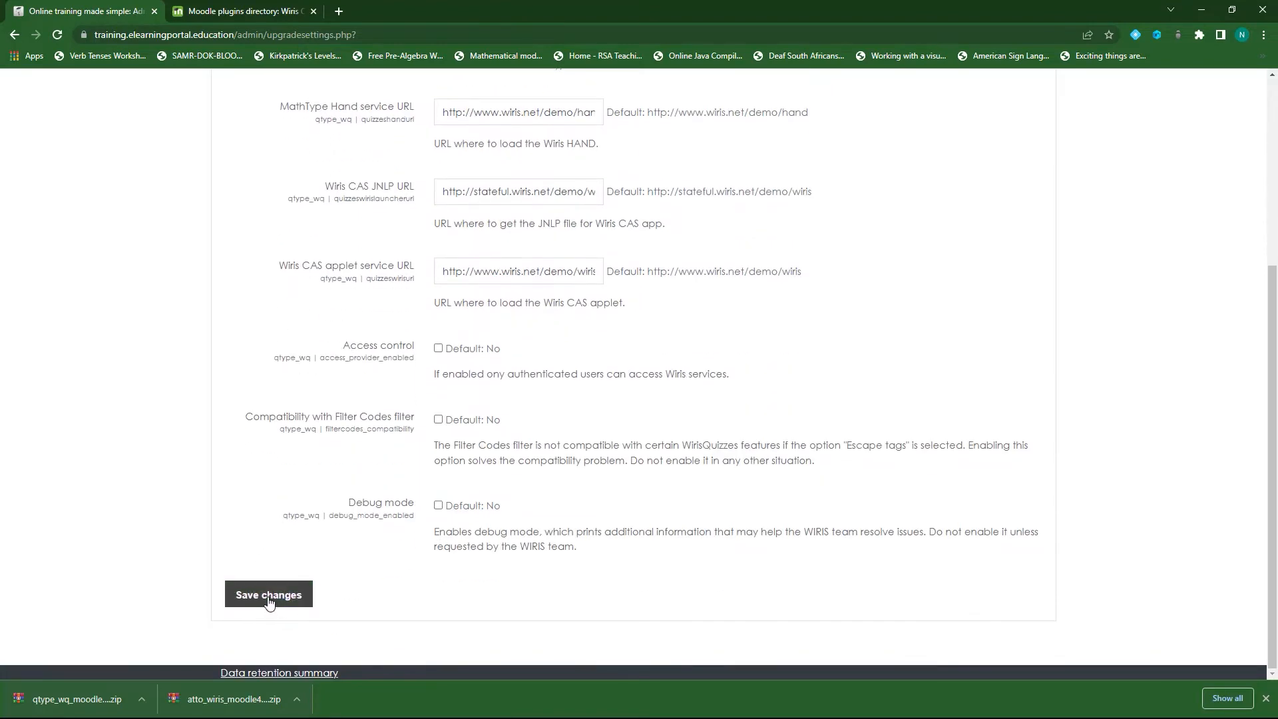
left_click(269, 602)
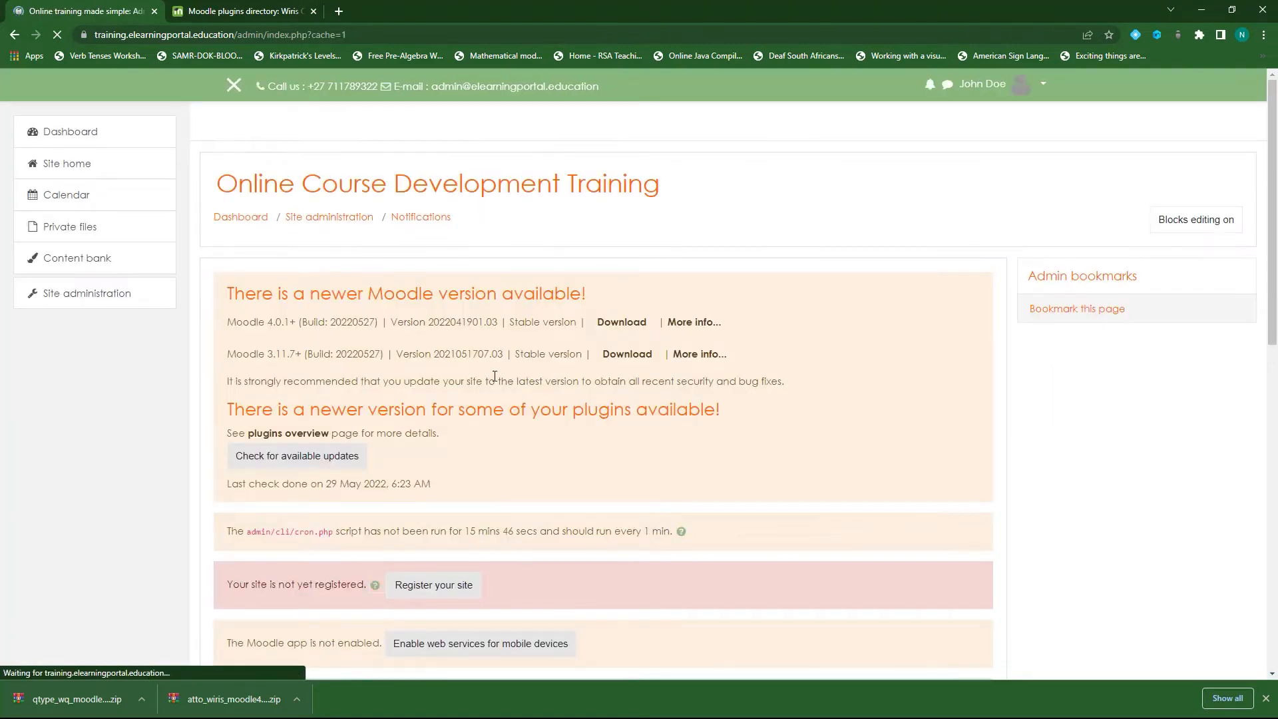
left_click(100, 296)
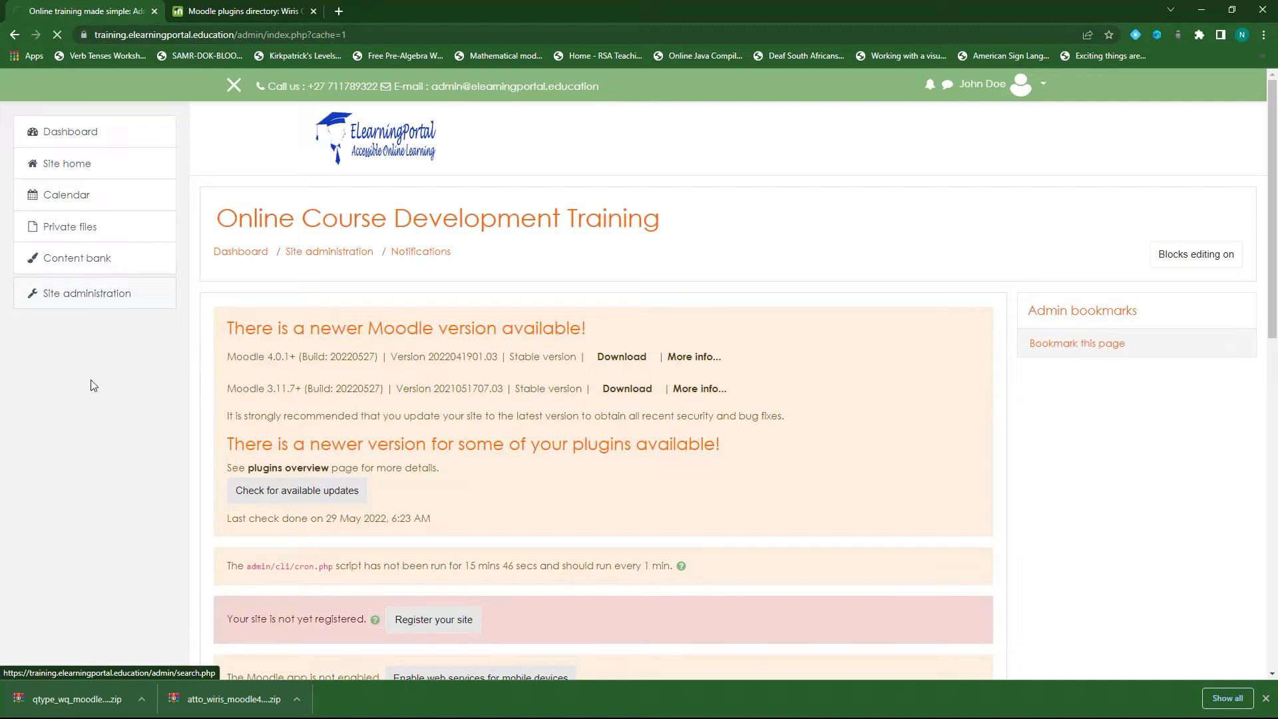
- Return from the Wiris Quizzes Commons versions page to the WIRIS math & science list in the plugins directory
left_click(258, 11)
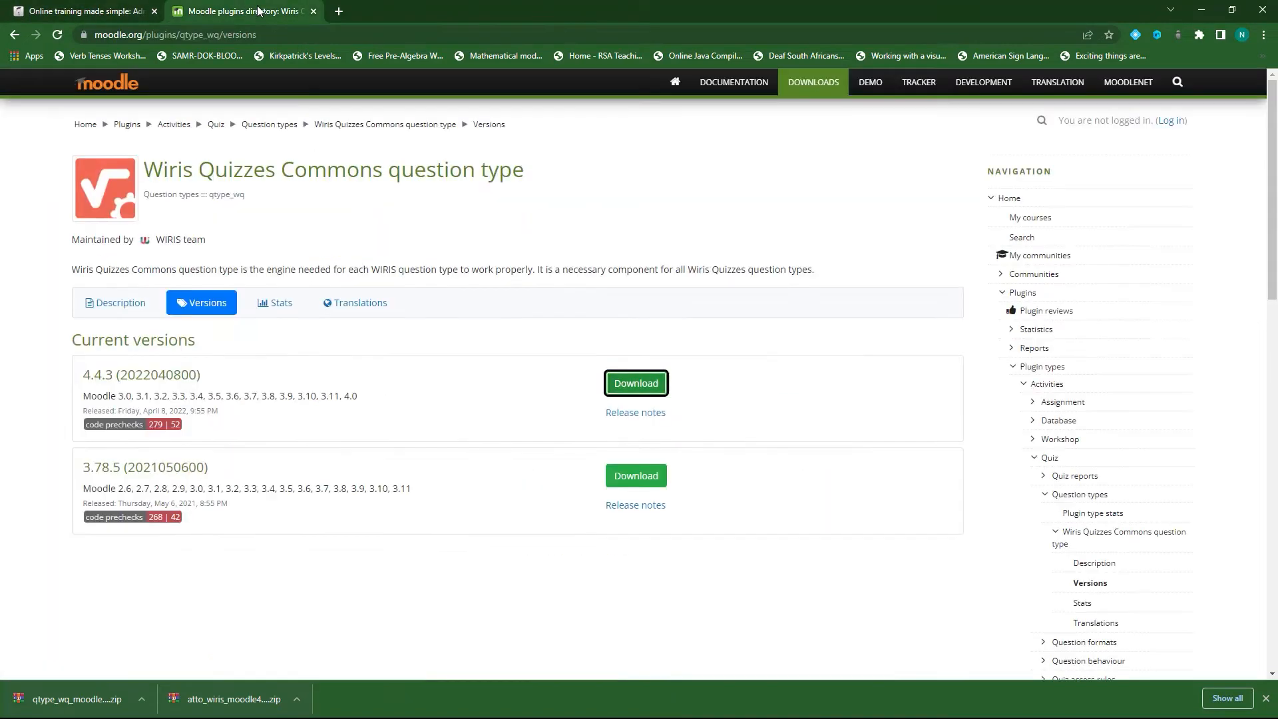
left_click(14, 35)
left_click(12, 34)
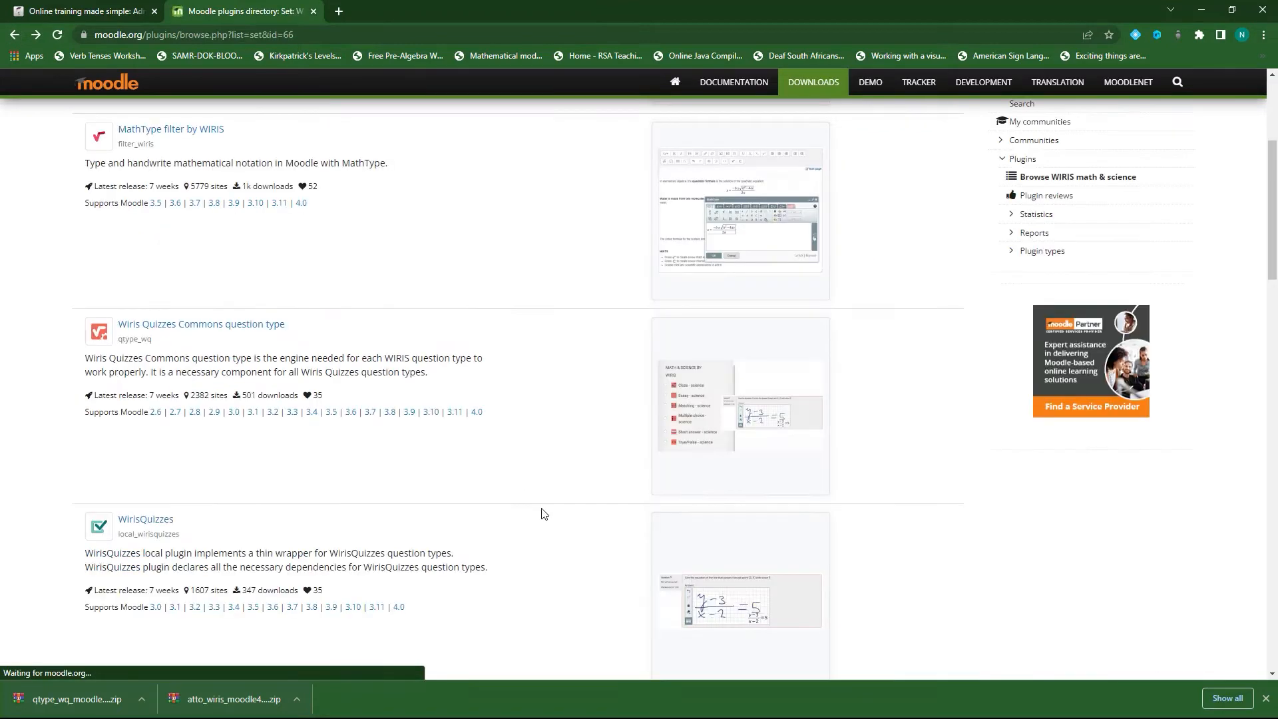
- Look through the remaining plugins in the WIRIS math & science set, including the individual Wiris Quizzes question types
scroll(500, 485, "down", 2)
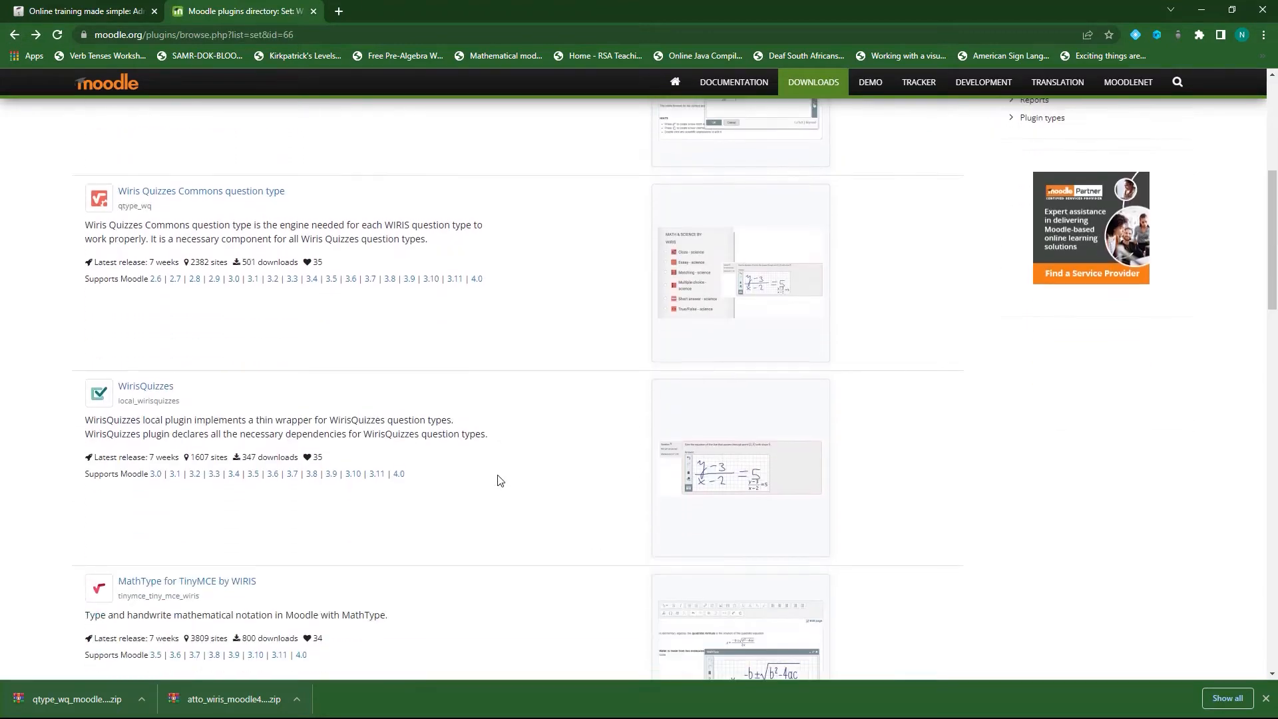
scroll(500, 477, "down", 3)
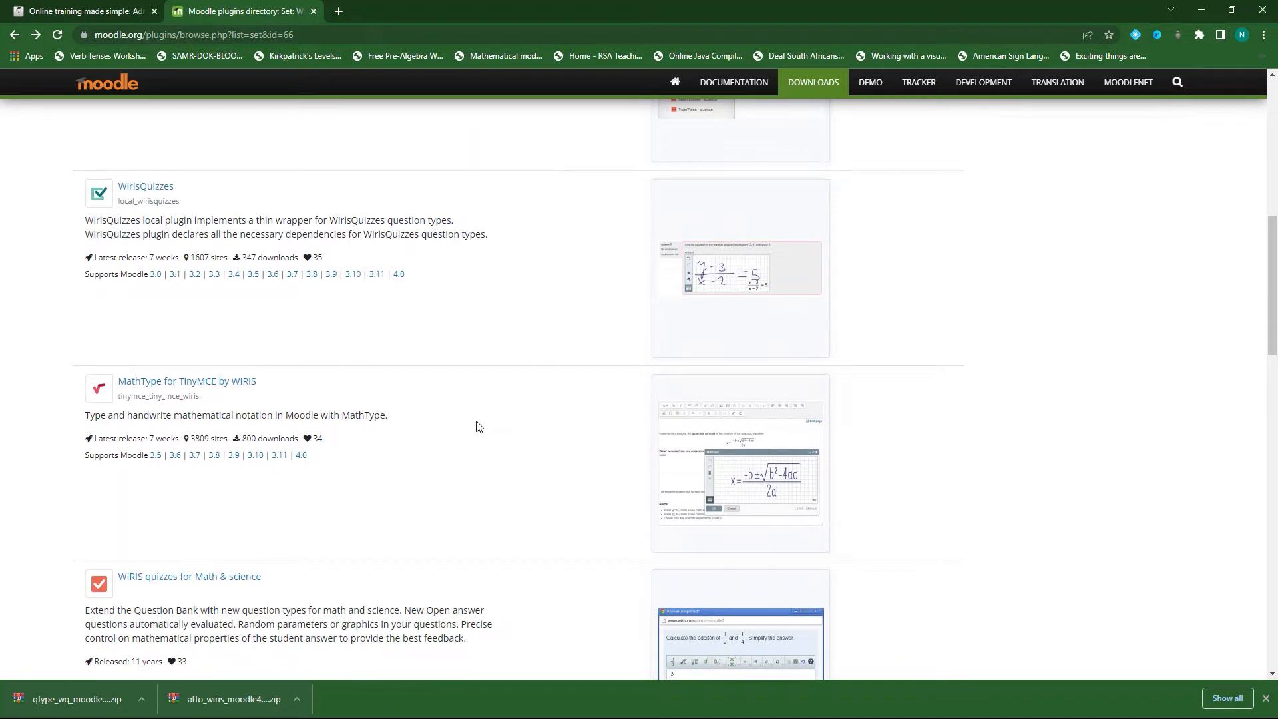
scroll(476, 426, "down", 3)
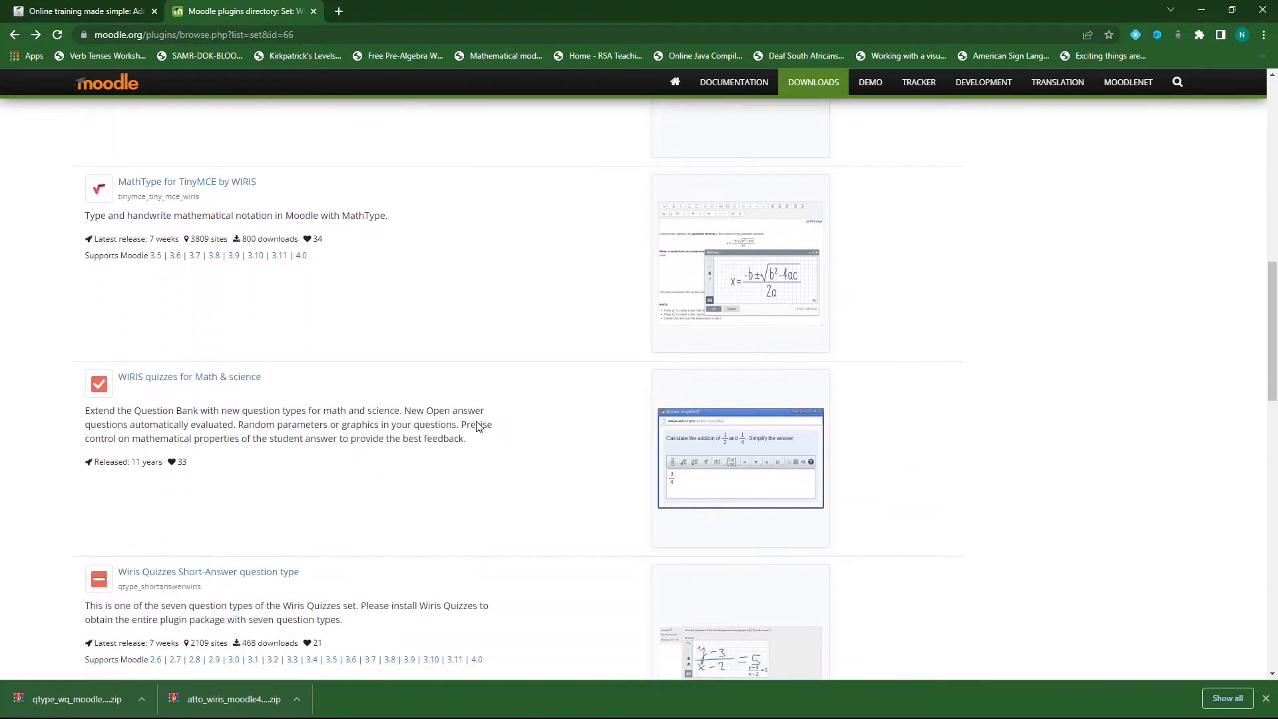
scroll(477, 426, "down", 3)
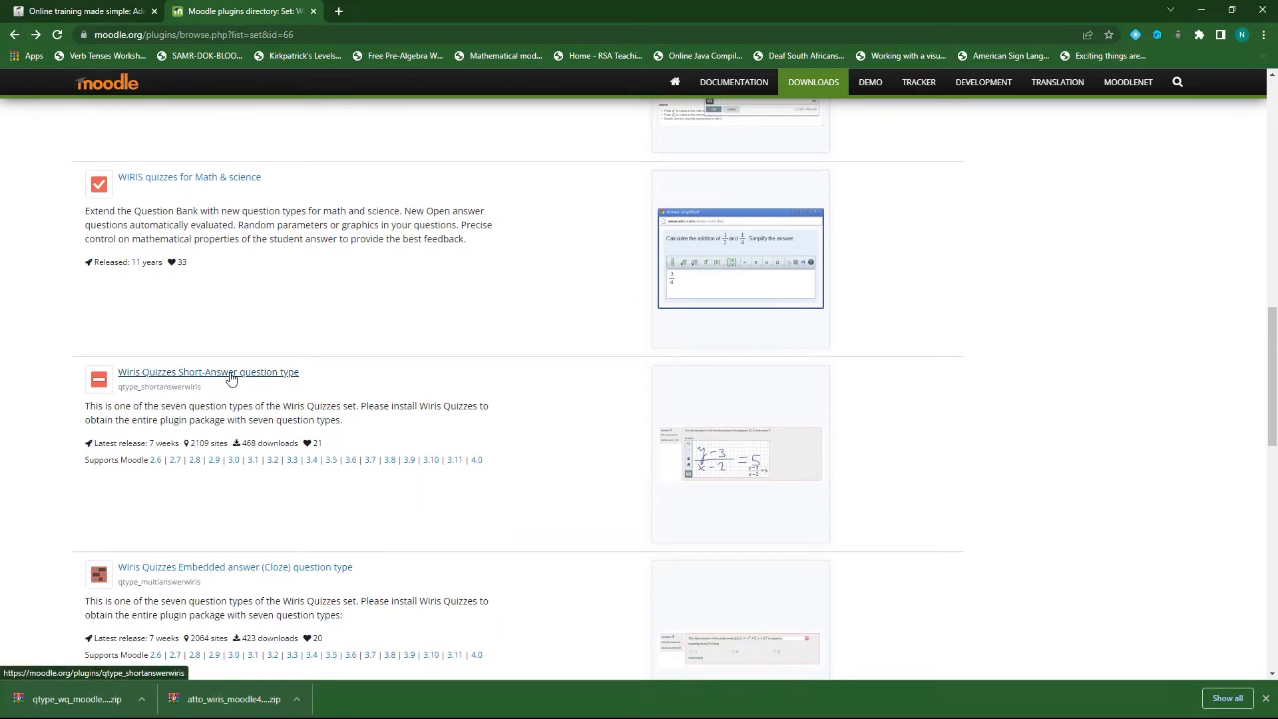
scroll(231, 378, "down", 2)
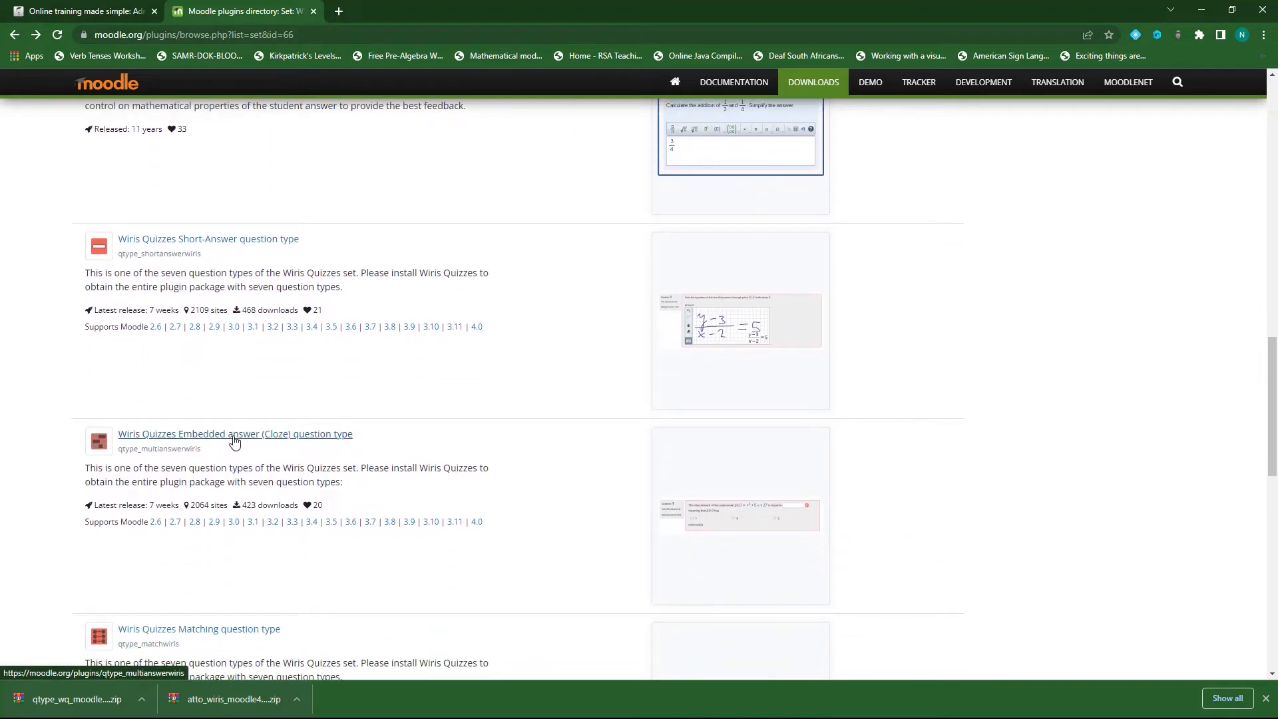
scroll(234, 442, "down", 2)
scroll(285, 458, "down", 1)
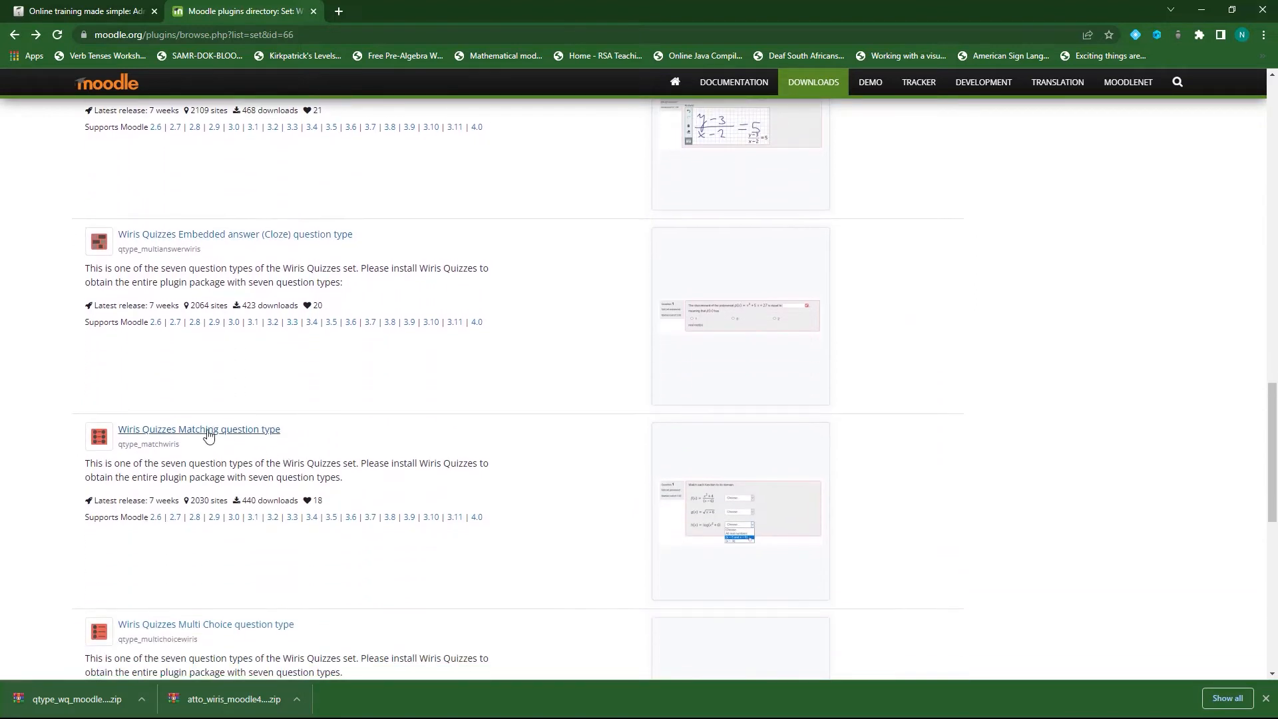
scroll(228, 436, "down", 2)
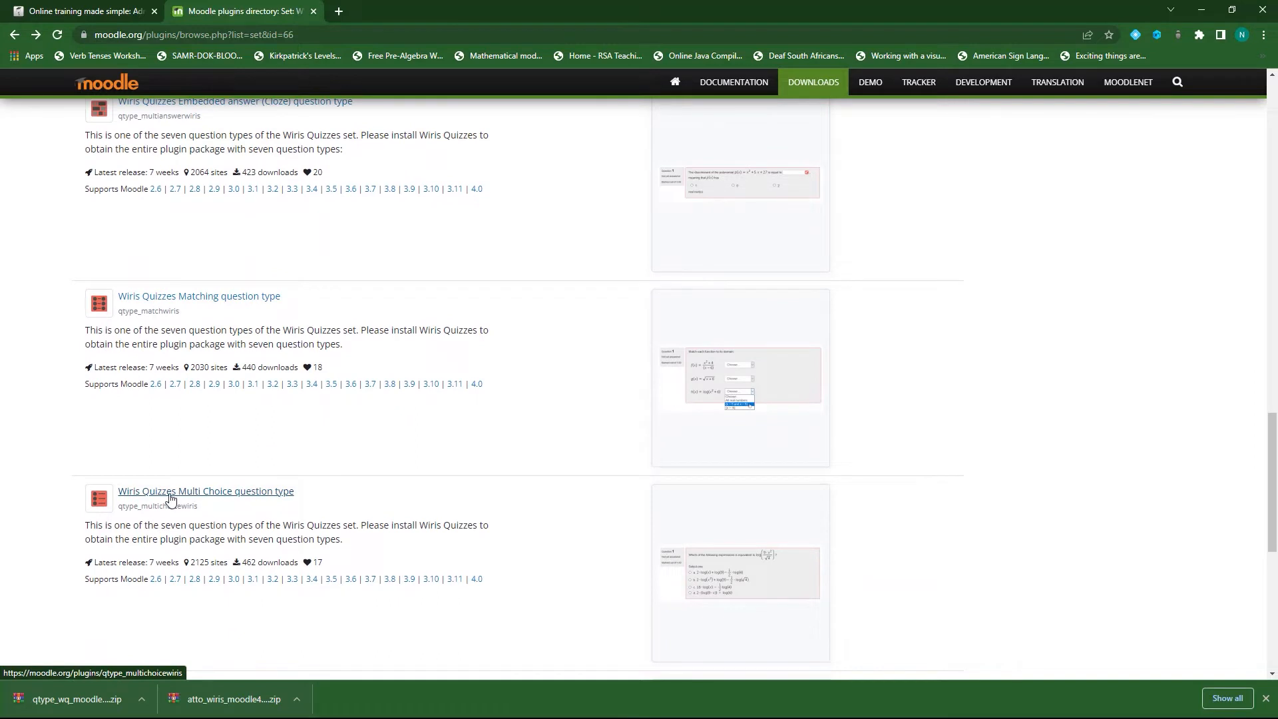
scroll(213, 500, "down", 3)
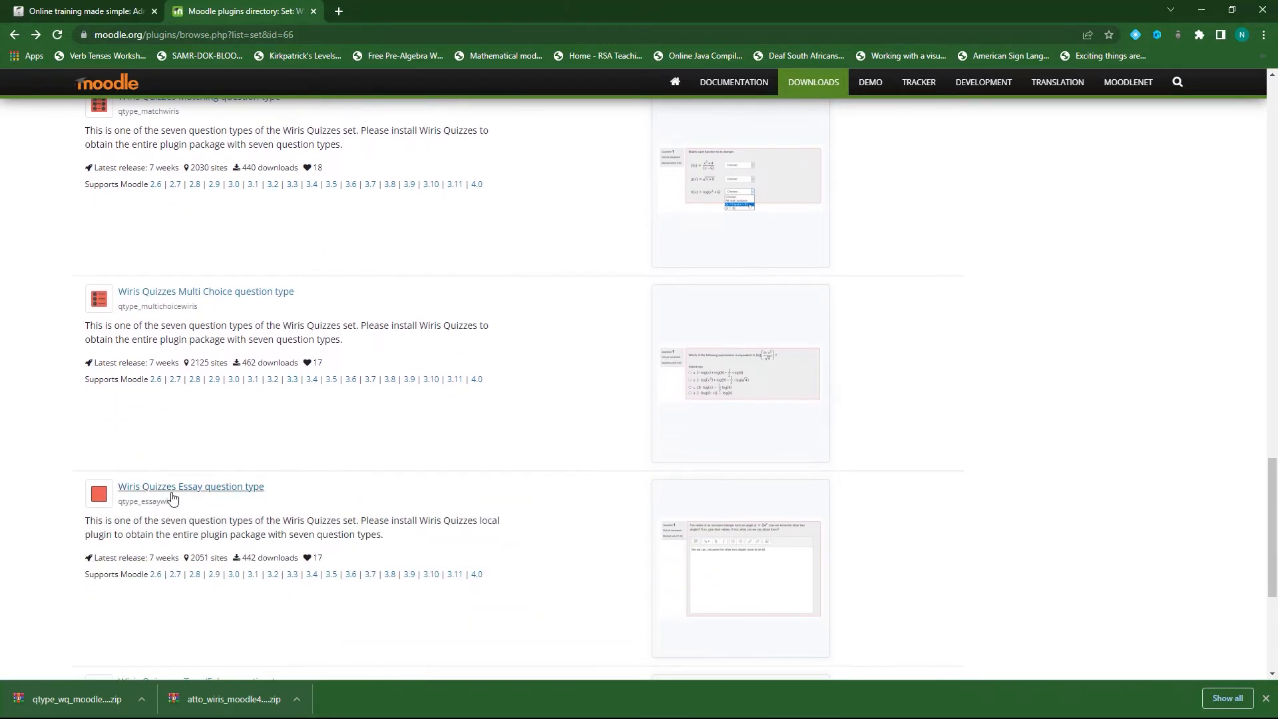
scroll(247, 498, "down", 1)
scroll(216, 539, "down", 2)
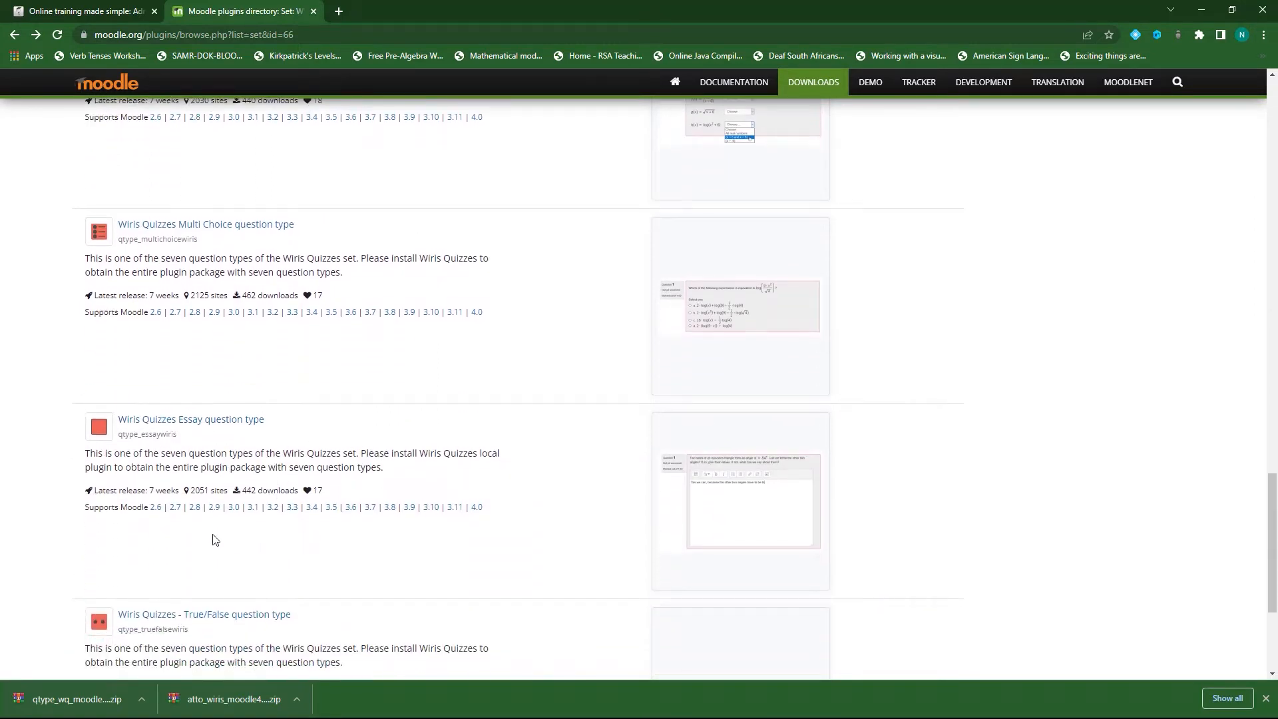
scroll(245, 485, "up", 12)
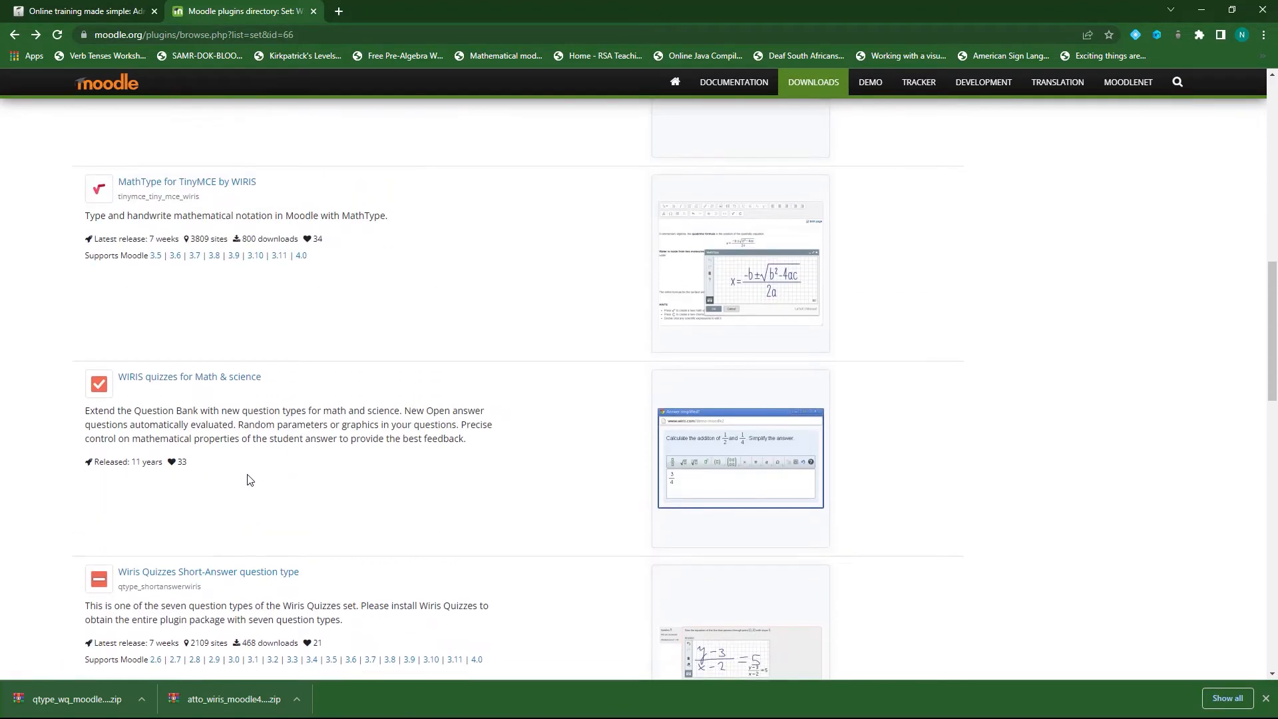
- Download release 4.4.3 of the Wiris Quizzes Short-Answer question type from the WIRIS set and view its list of versions
scroll(356, 480, "down", 1)
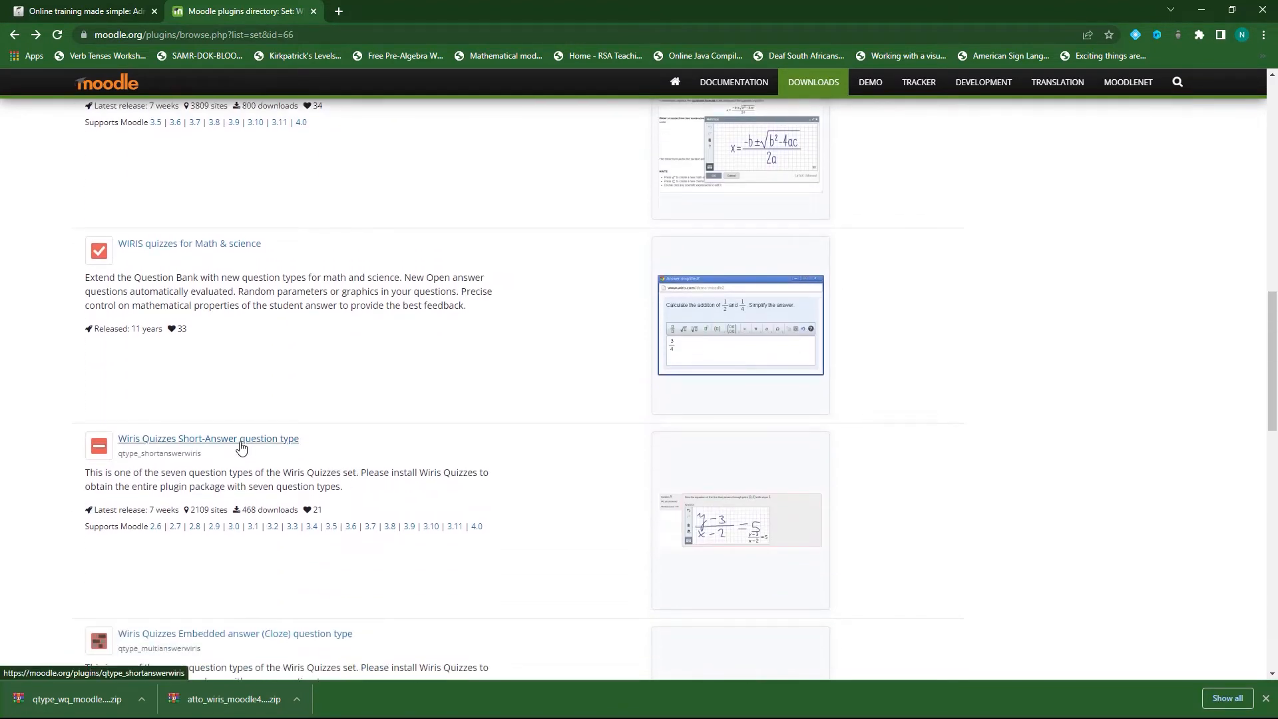
left_click(239, 444)
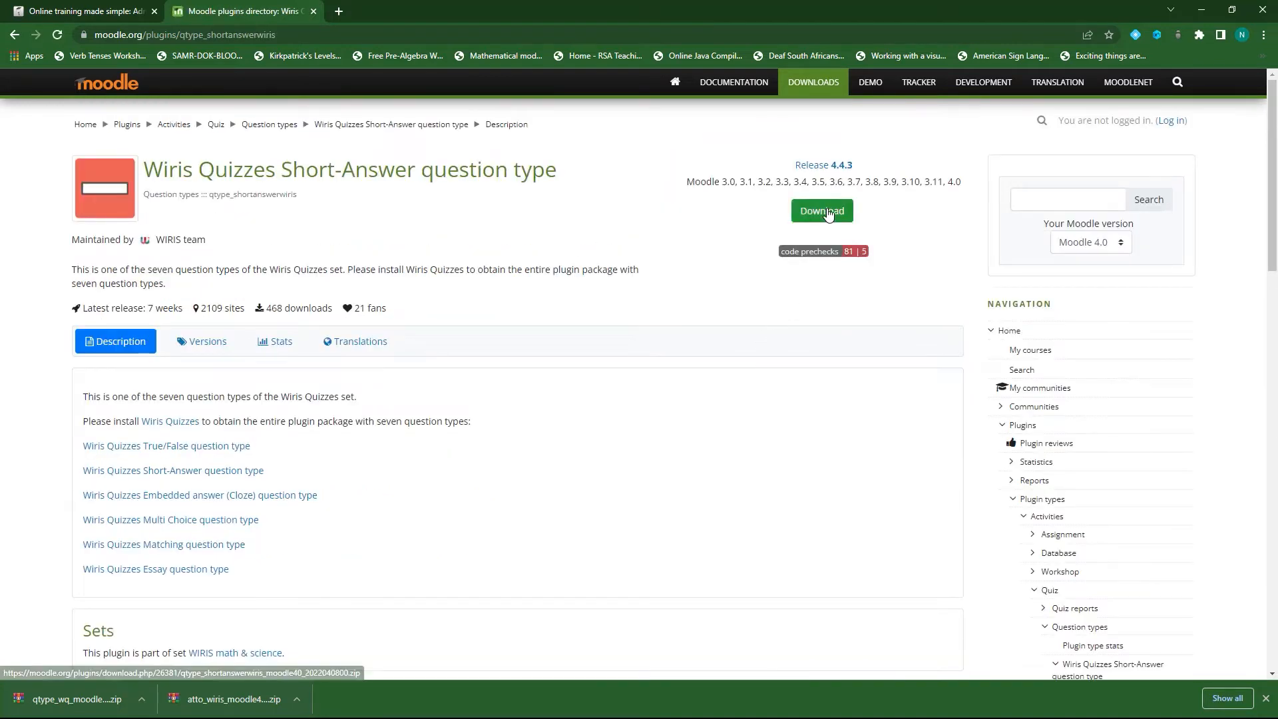
left_click(823, 212)
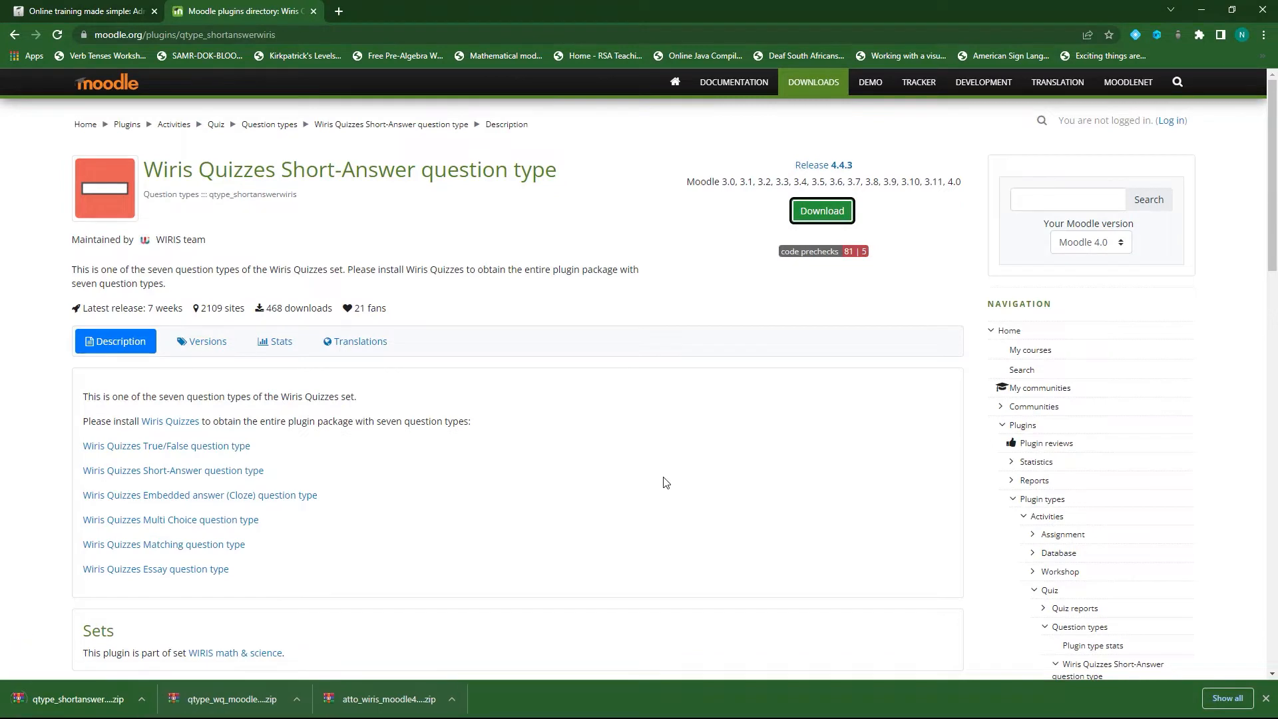
left_click(200, 341)
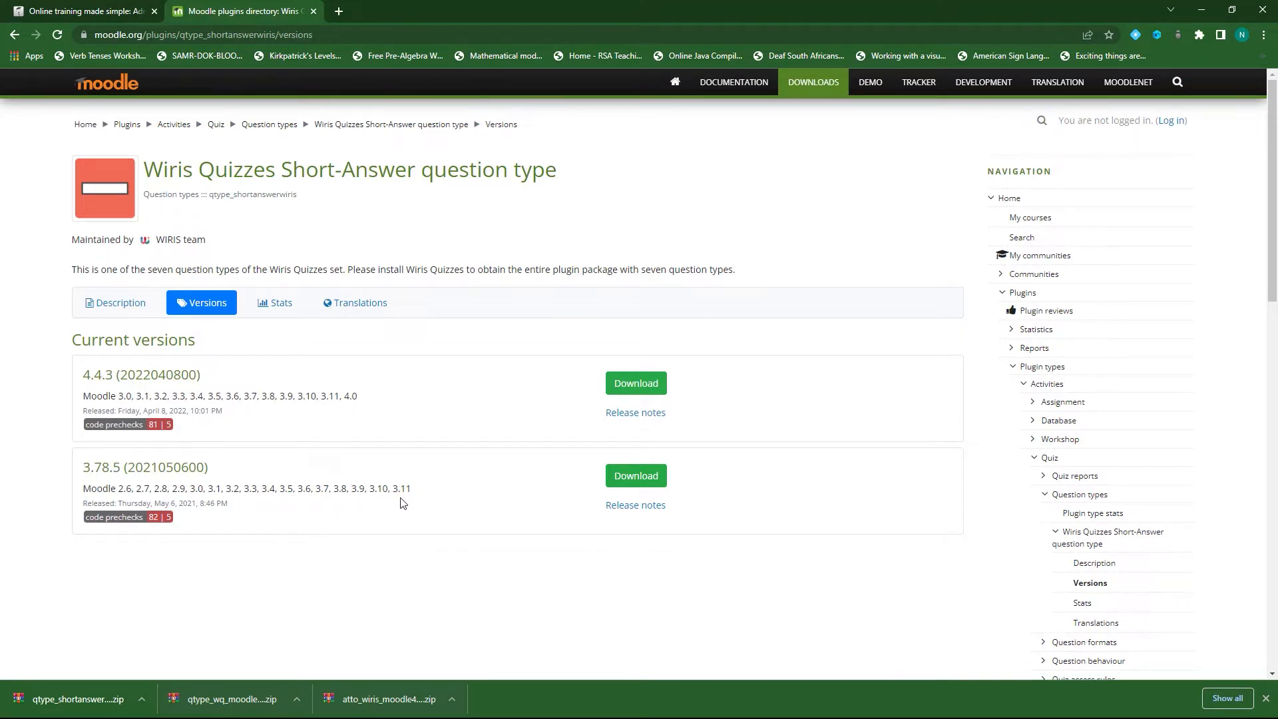
- On the training site, upload qtype_shortanswerwiris_moodle40_2022040800.zip to the plugin installer, start its installation and continue after validation
left_click(120, 10)
left_click(508, 456)
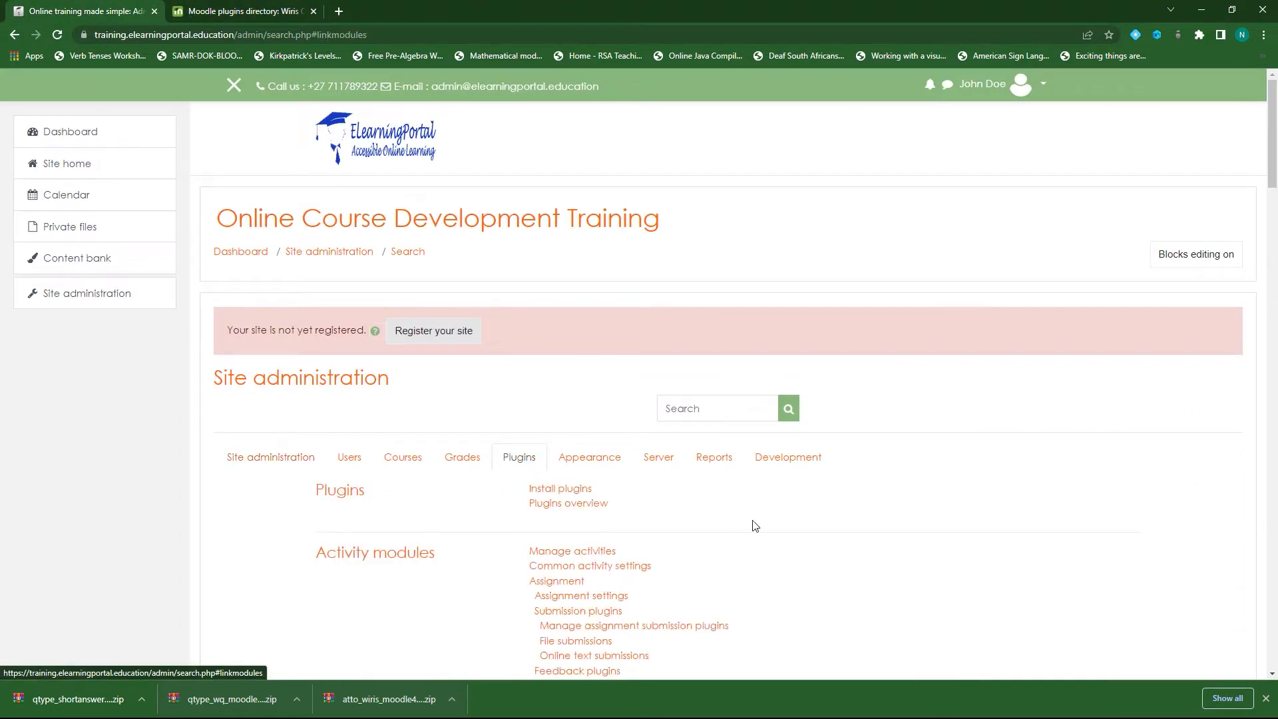
left_click(578, 495)
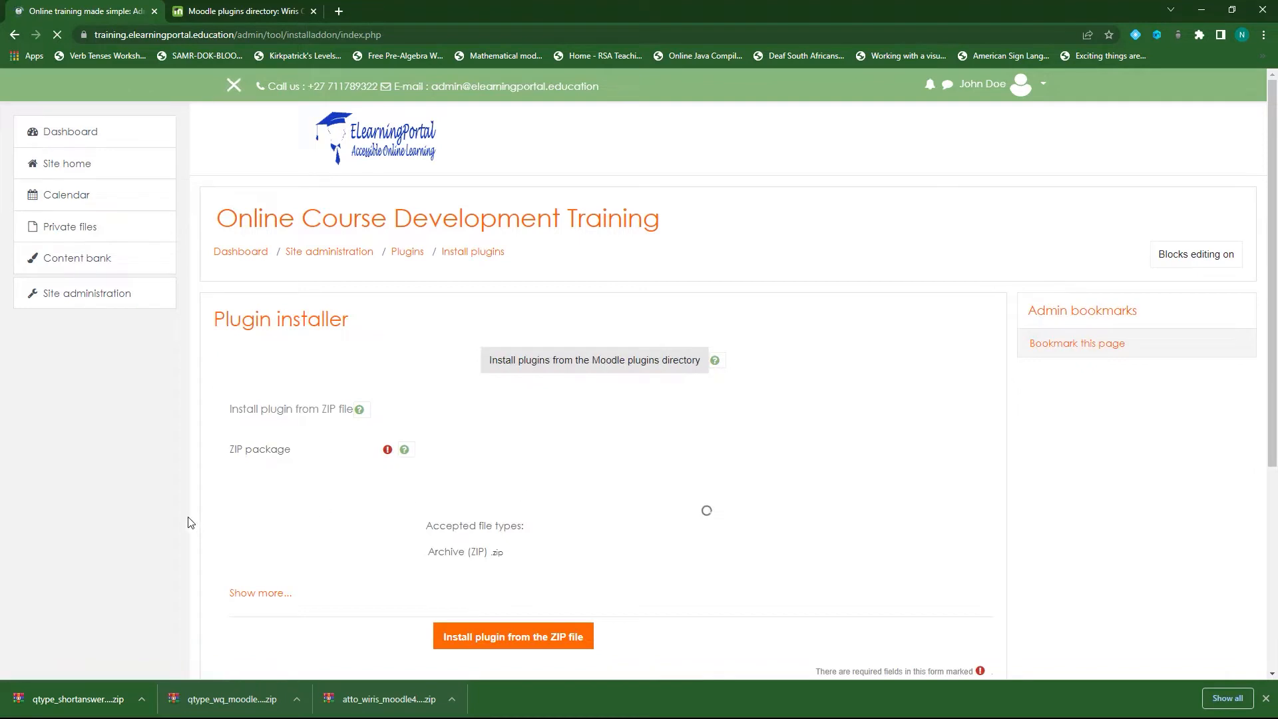
left_click_drag(69, 705, 544, 530)
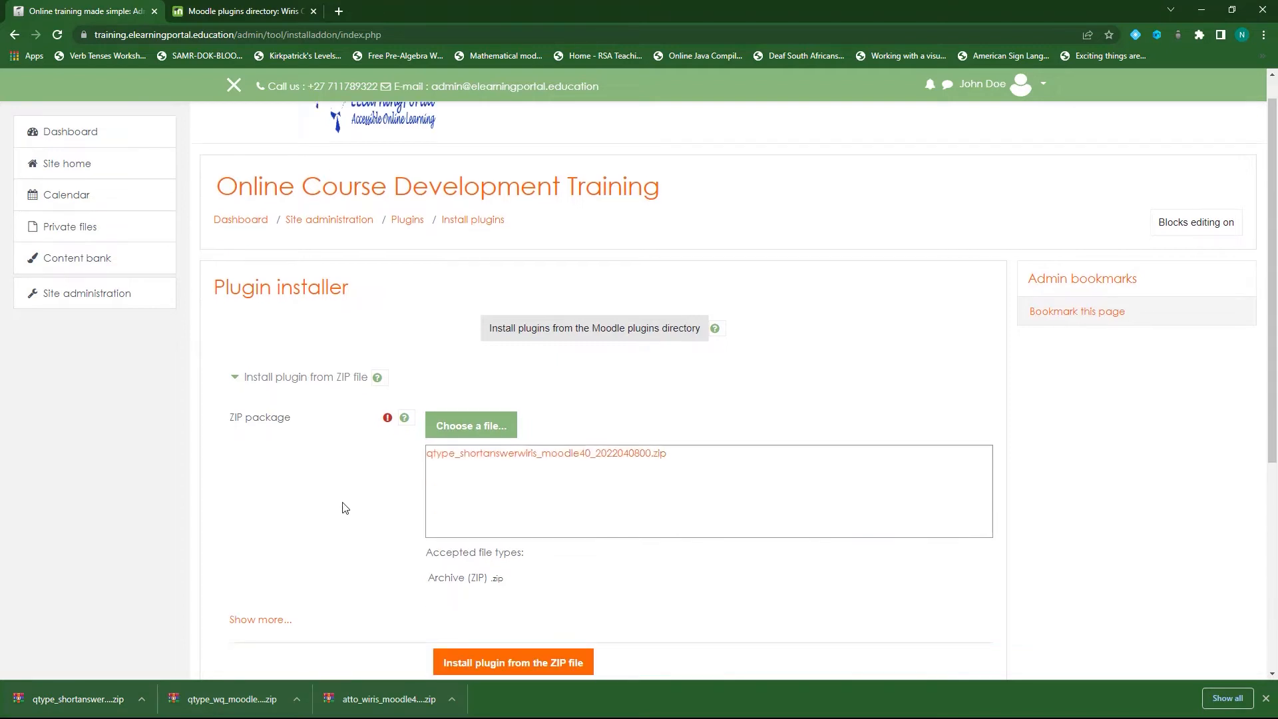
scroll(342, 508, "down", 4)
left_click(509, 429)
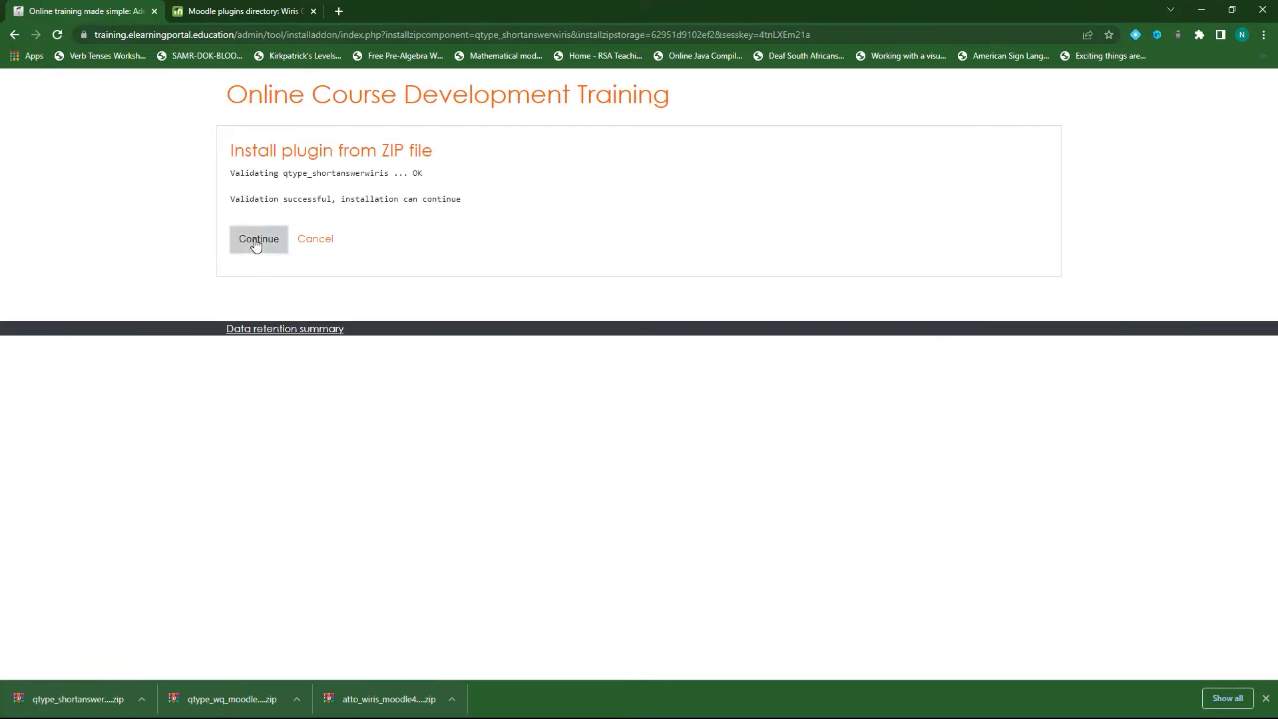
left_click(258, 241)
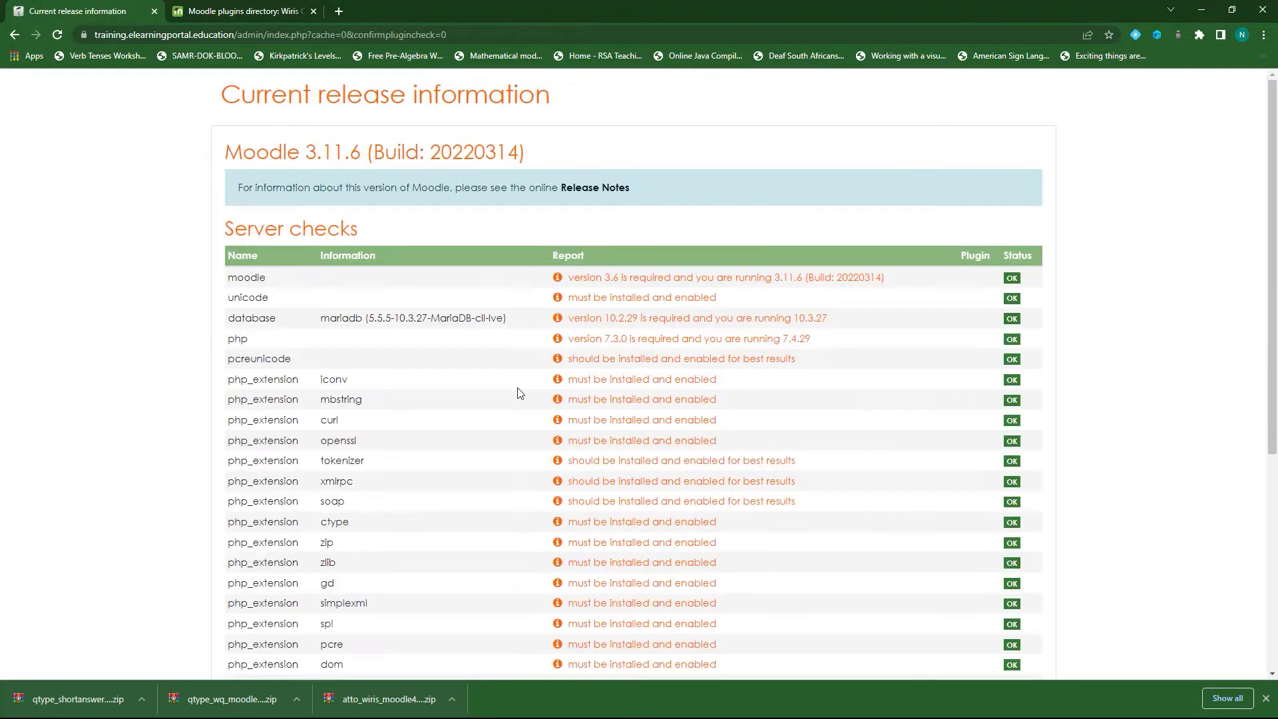
- Continue past the server checks, upgrade the Moodle database to install Short answer - science, and return to site administration
scroll(429, 449, "down", 5)
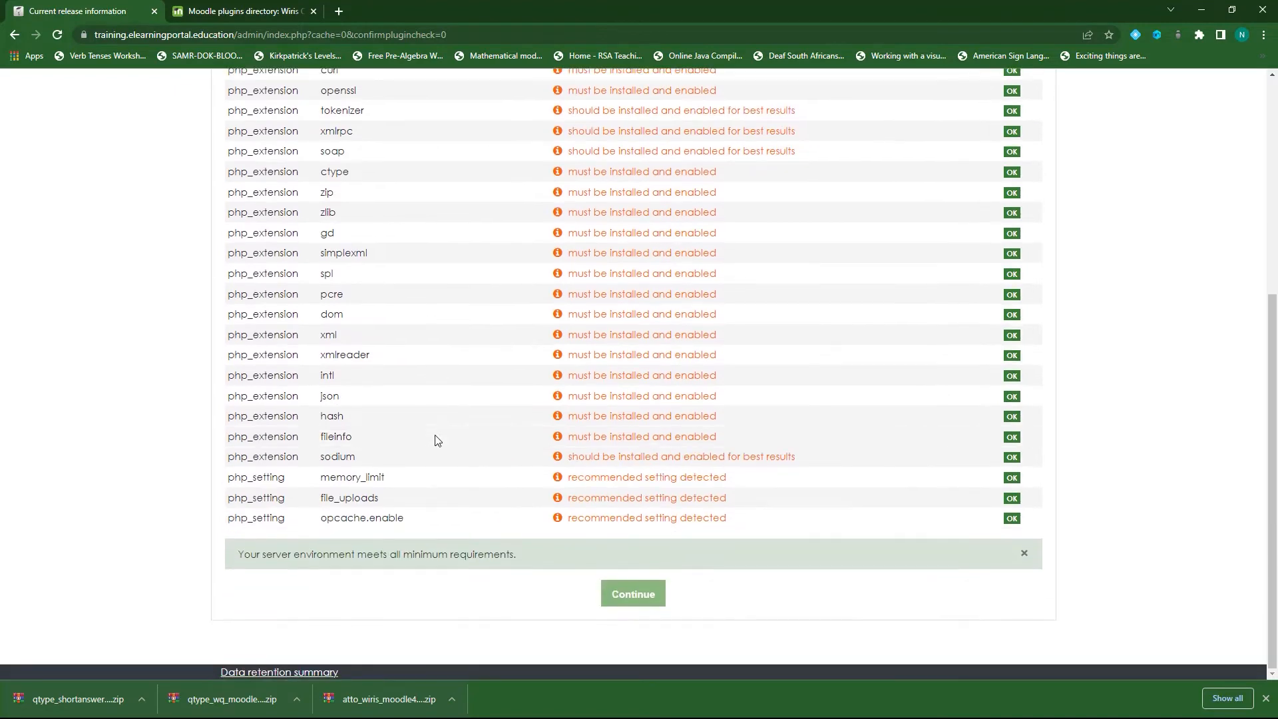
left_click(625, 601)
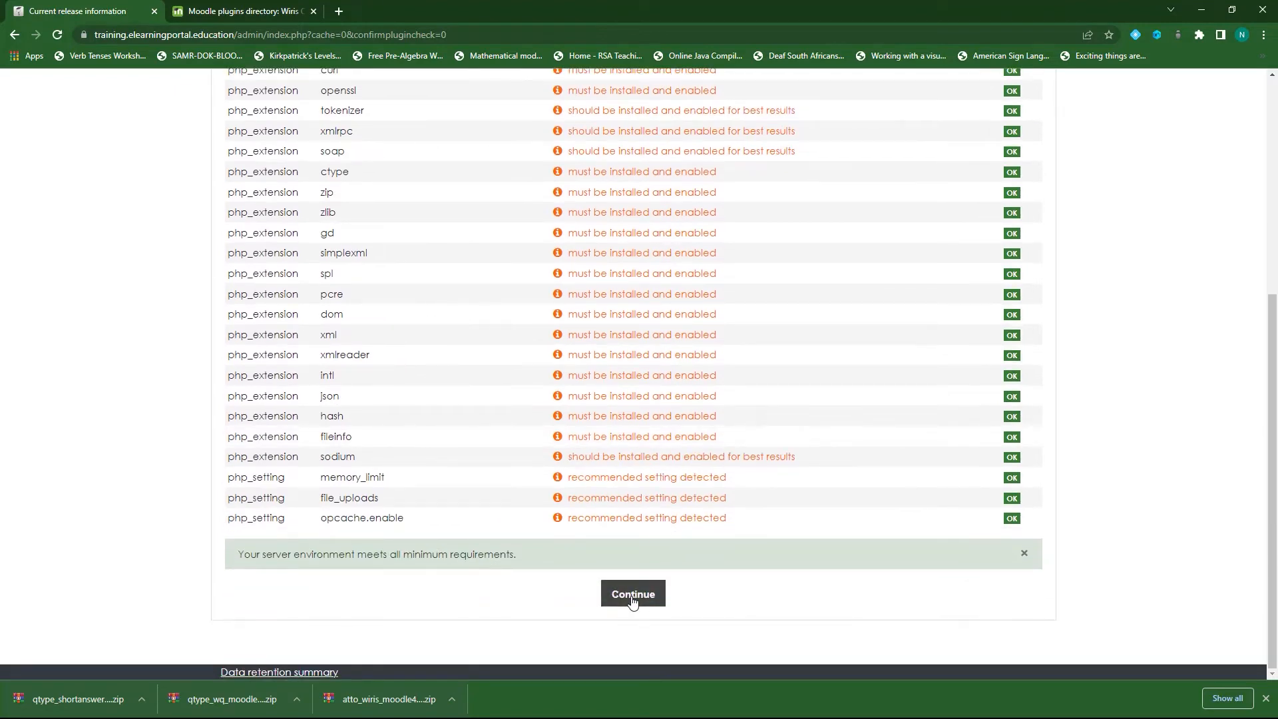
left_click(632, 601)
scroll(272, 468, "down", 1)
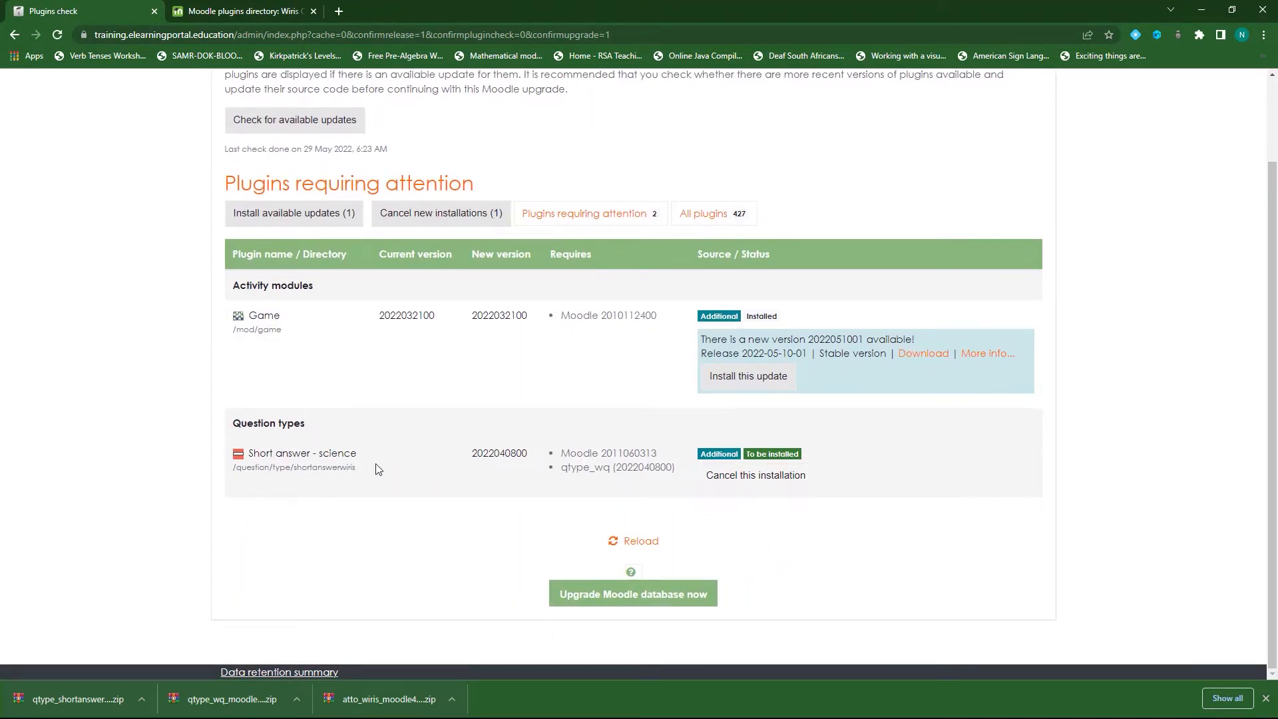
left_click(627, 601)
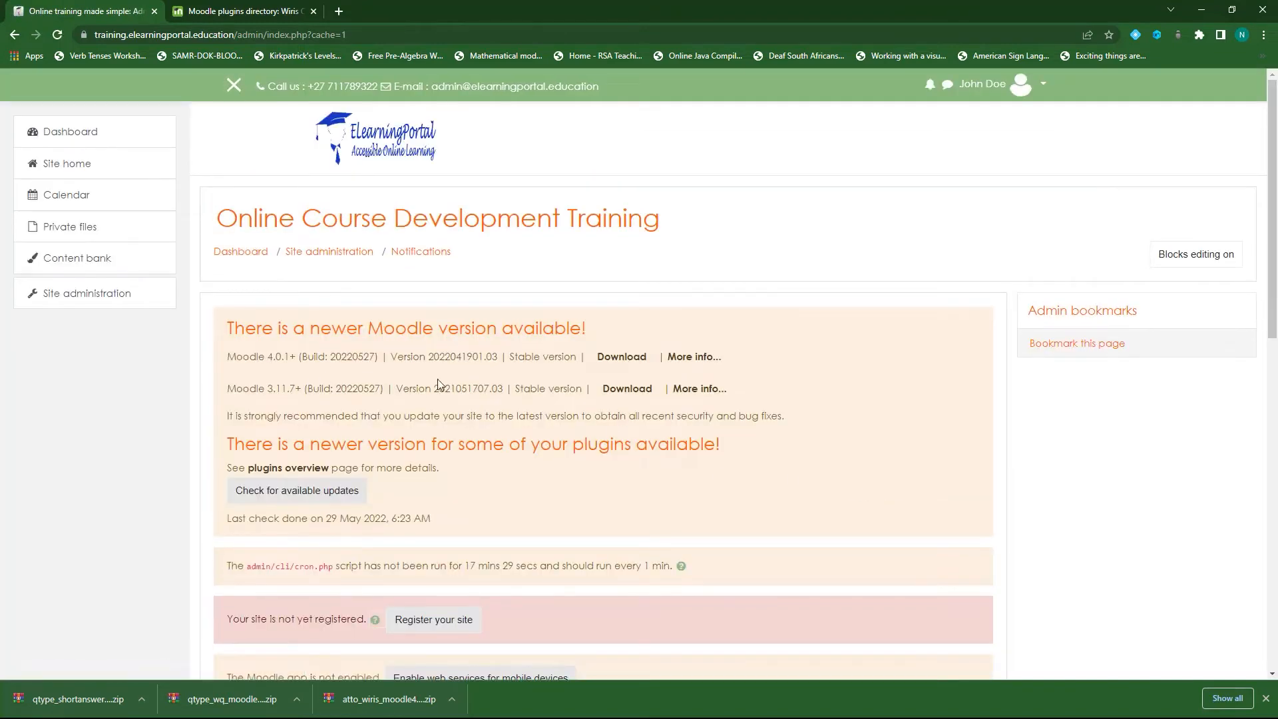
left_click(90, 297)
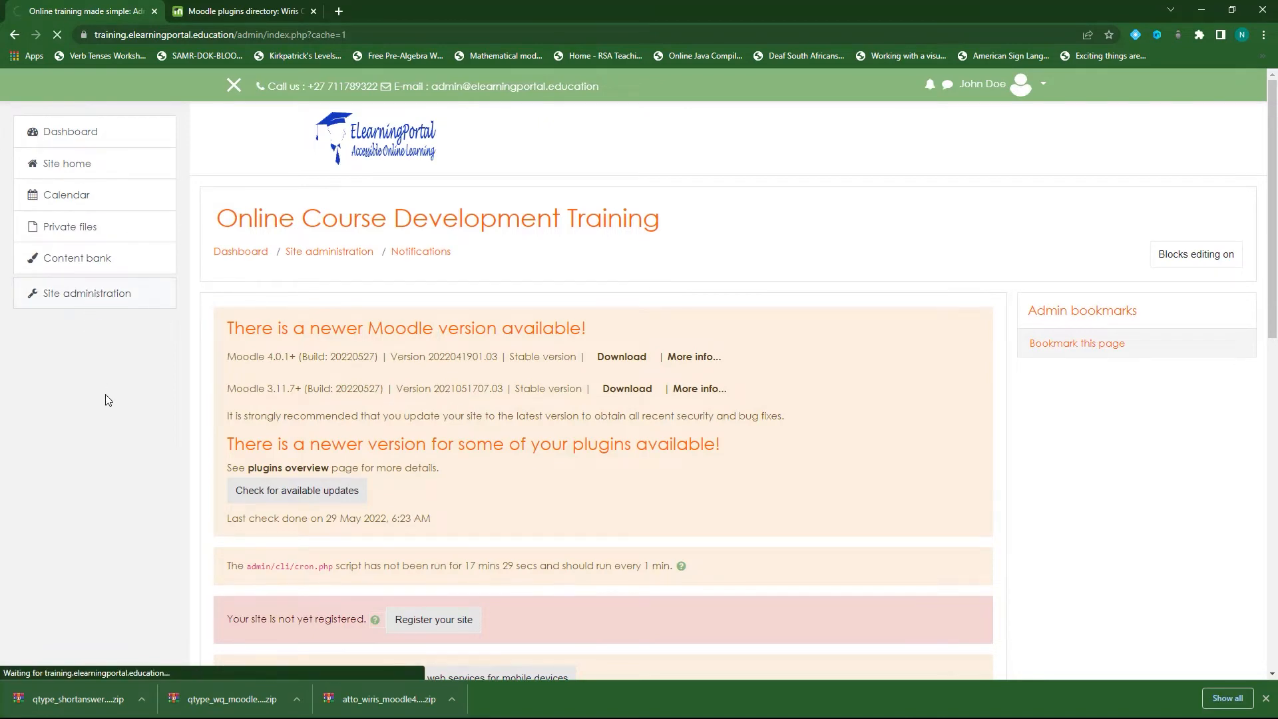
- Return to the WIRIS set in the plugins directory and download the Wiris Quizzes Embedded answer (Cloze) question type for Moodle 3.11
left_click(253, 12)
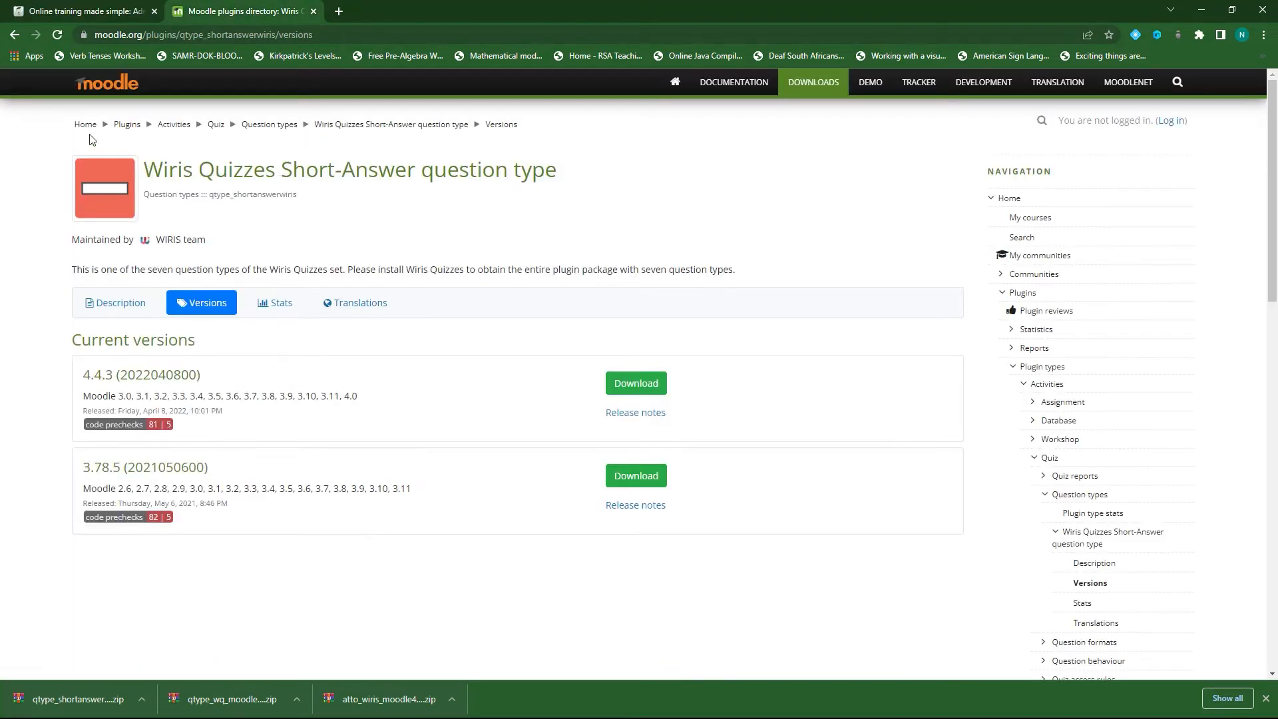
left_click(14, 34)
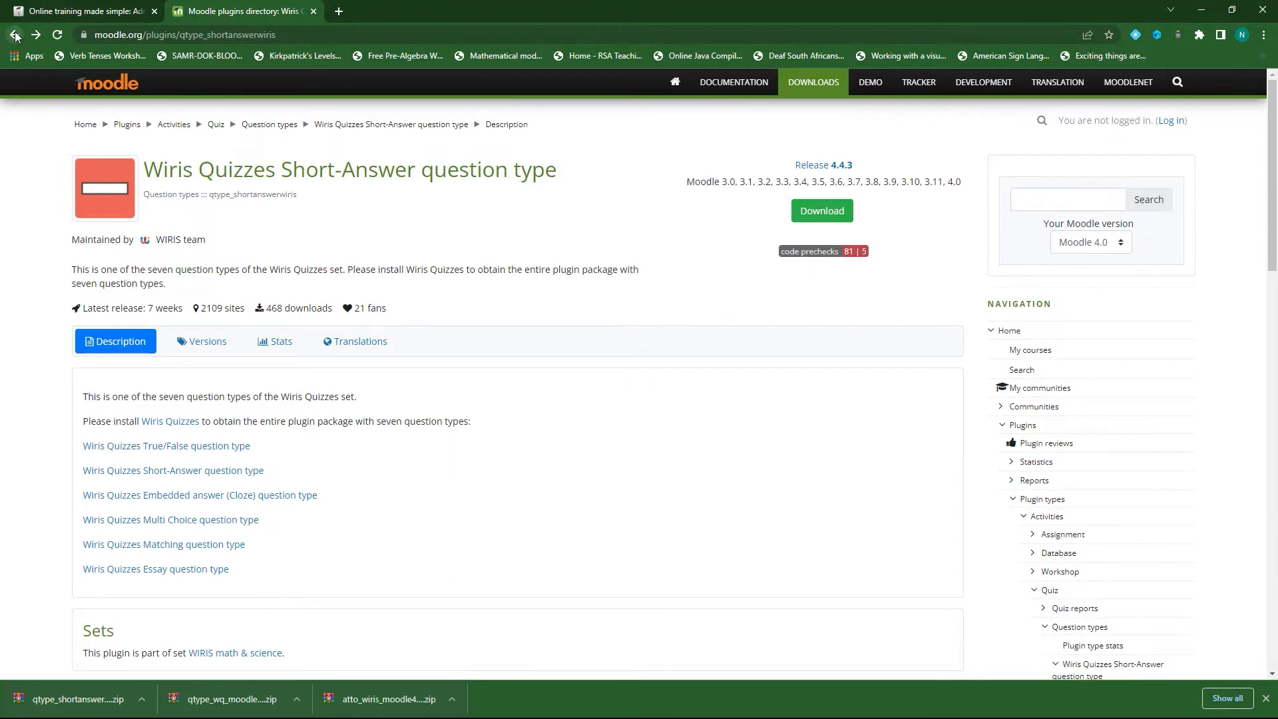
left_click(15, 35)
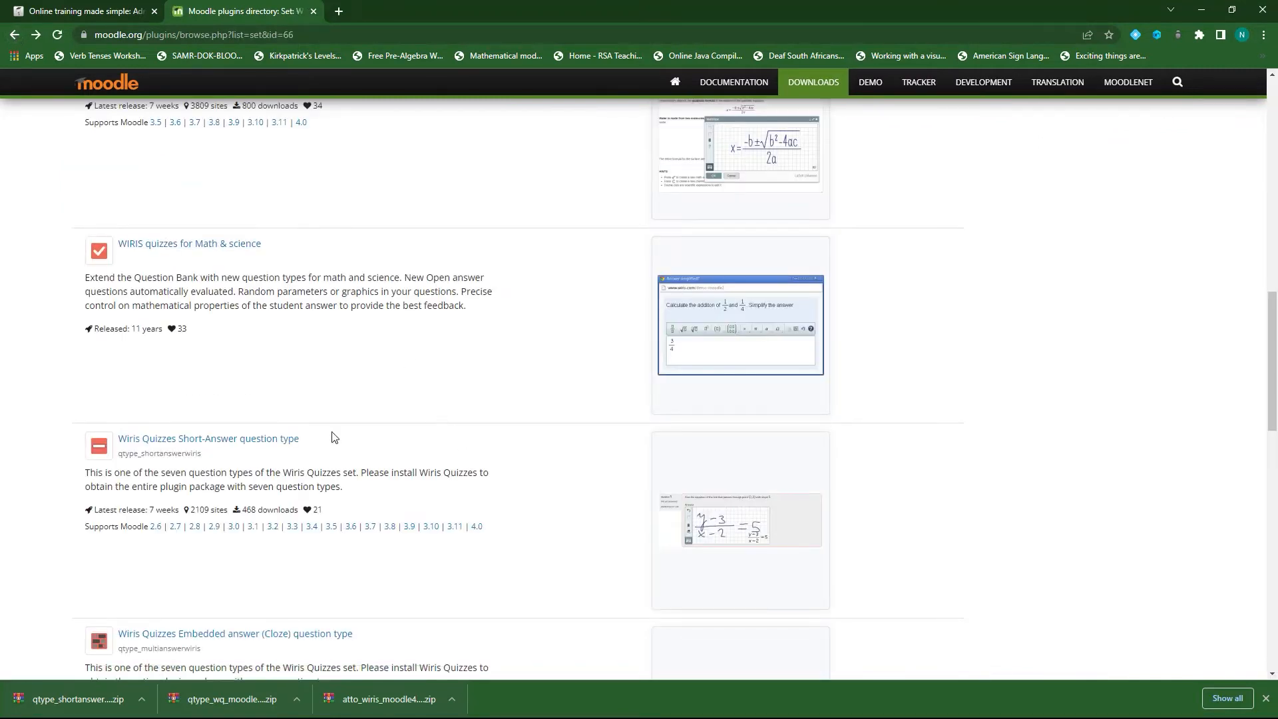
scroll(300, 419, "down", 2)
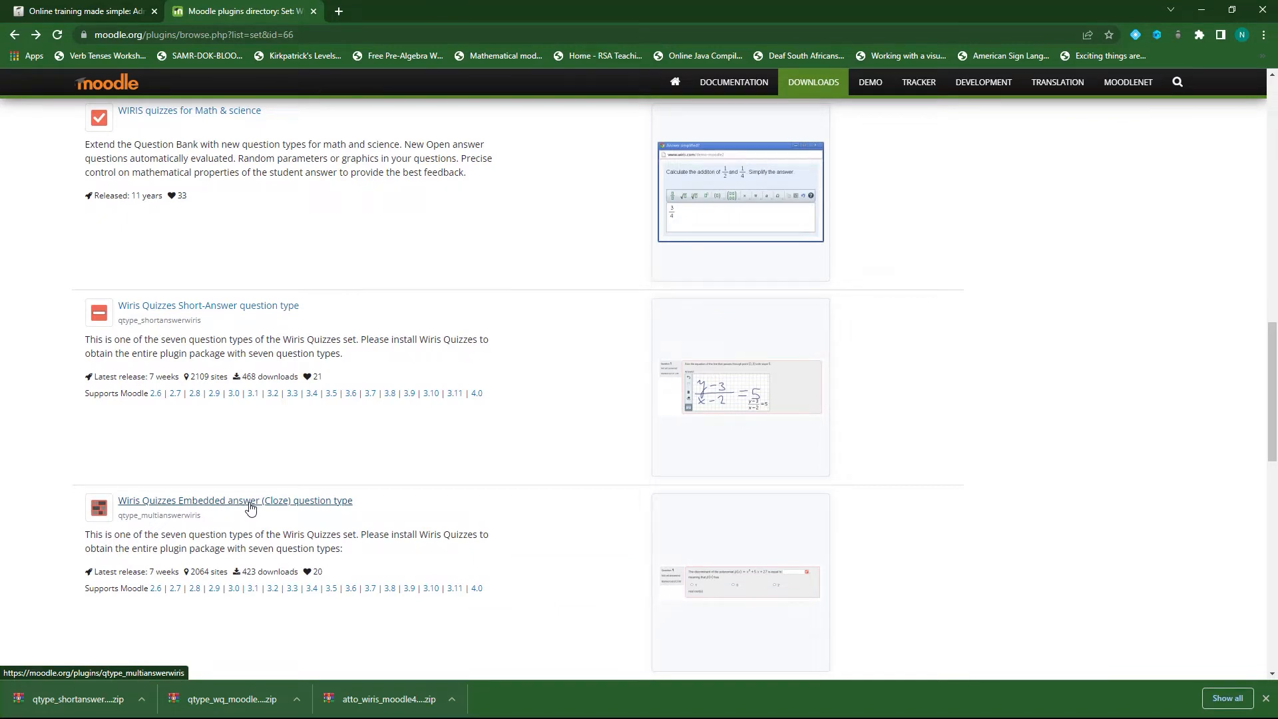
left_click(455, 590)
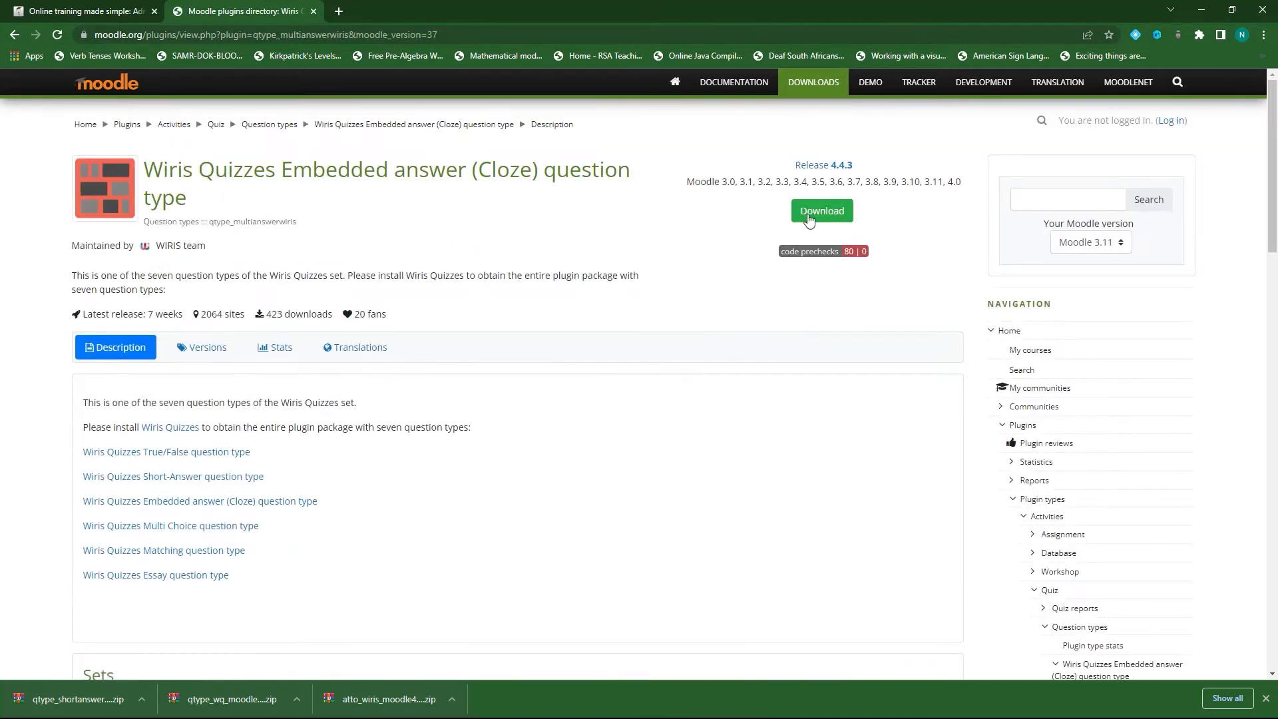
left_click(809, 219)
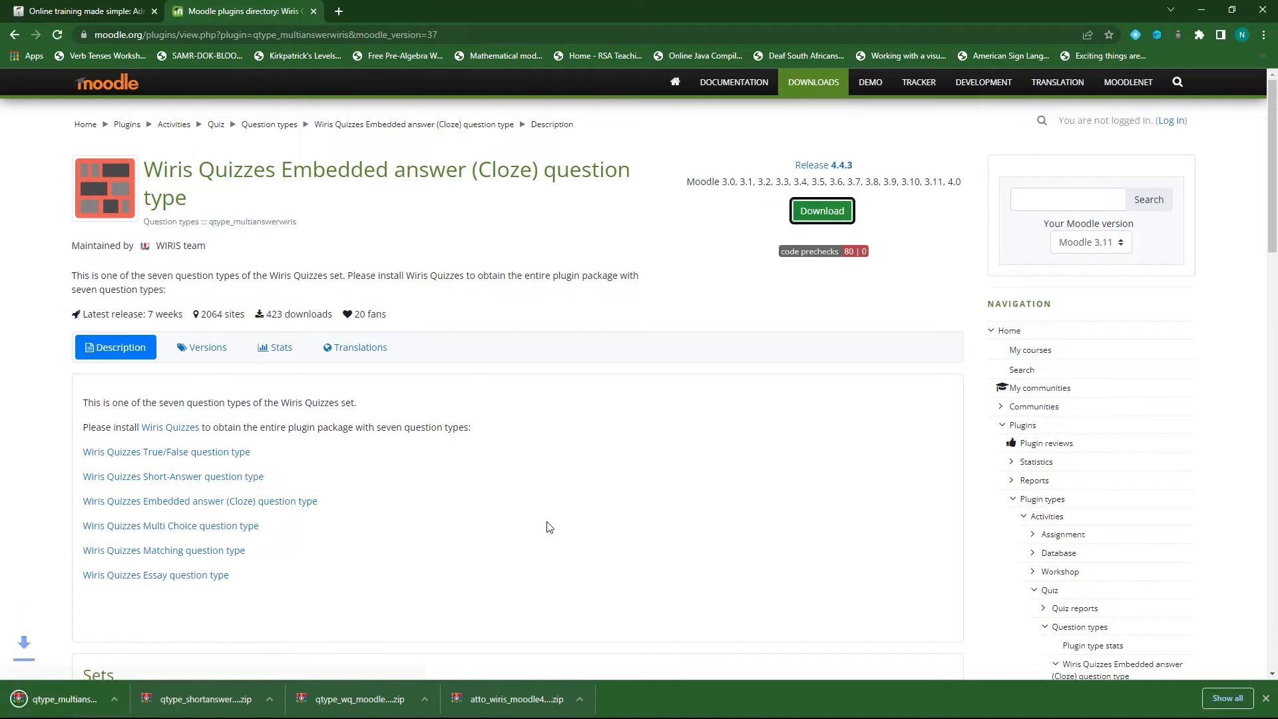
- On the training site, upload qtype_multianswerwiris_moodle40_2022040800.zip to the plugin installer, start its installation and continue after validation
left_click(116, 11)
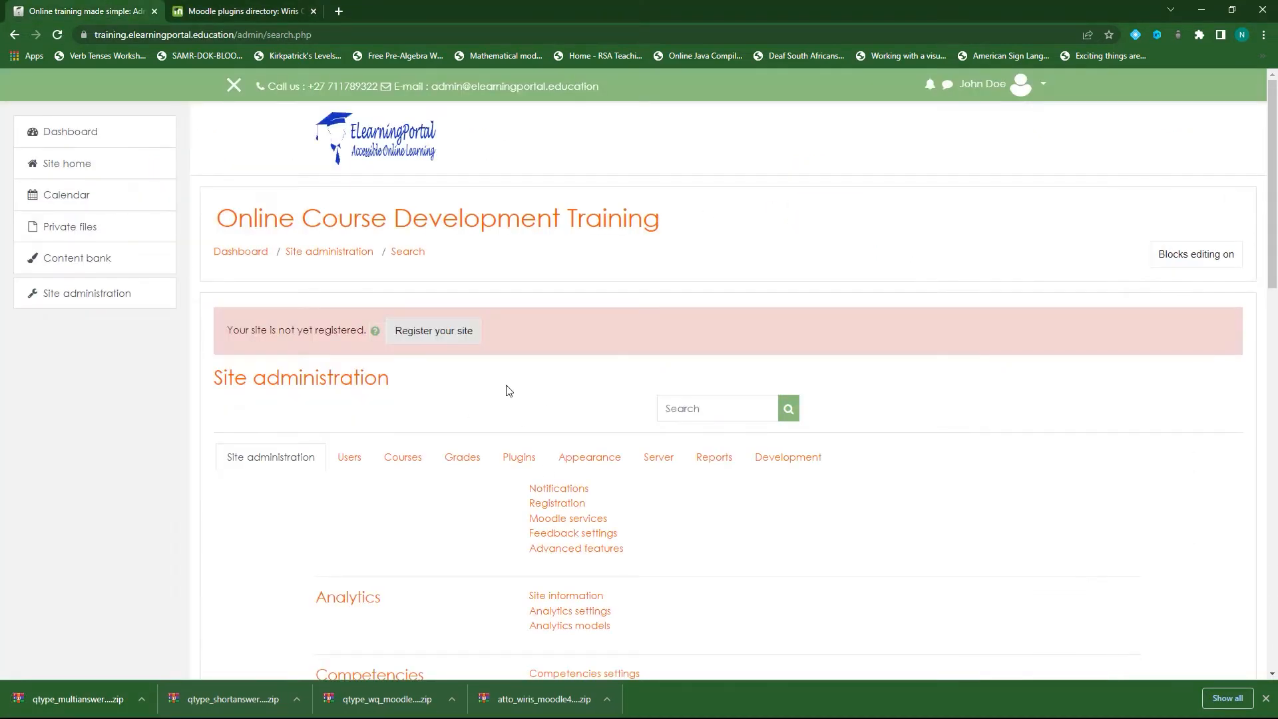
left_click(516, 461)
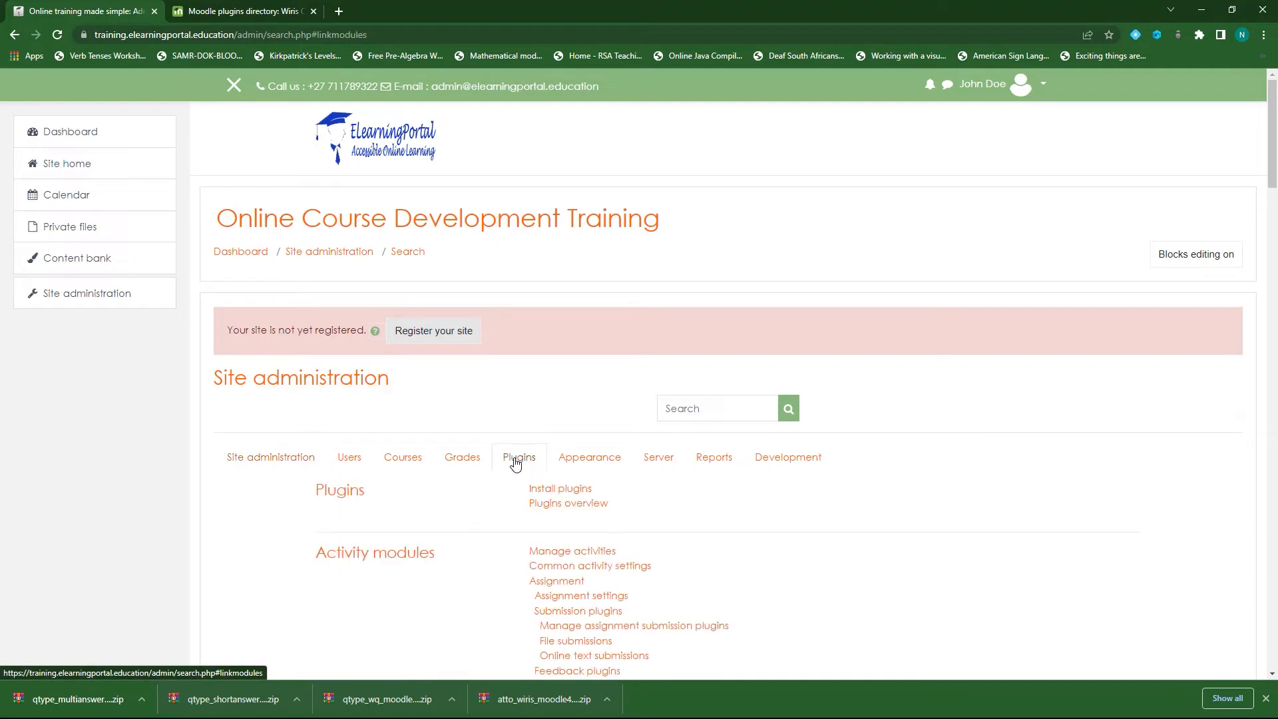
left_click(562, 490)
scroll(640, 484, "down", 2)
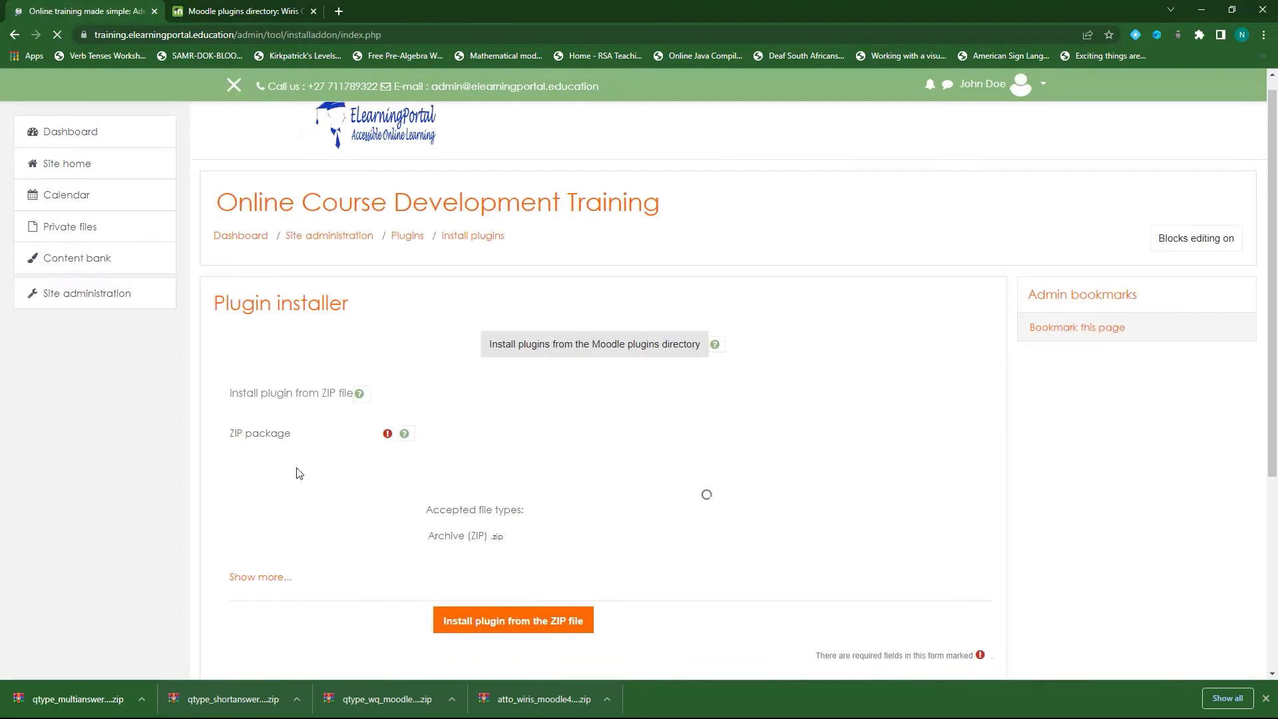
left_click_drag(79, 703, 516, 406)
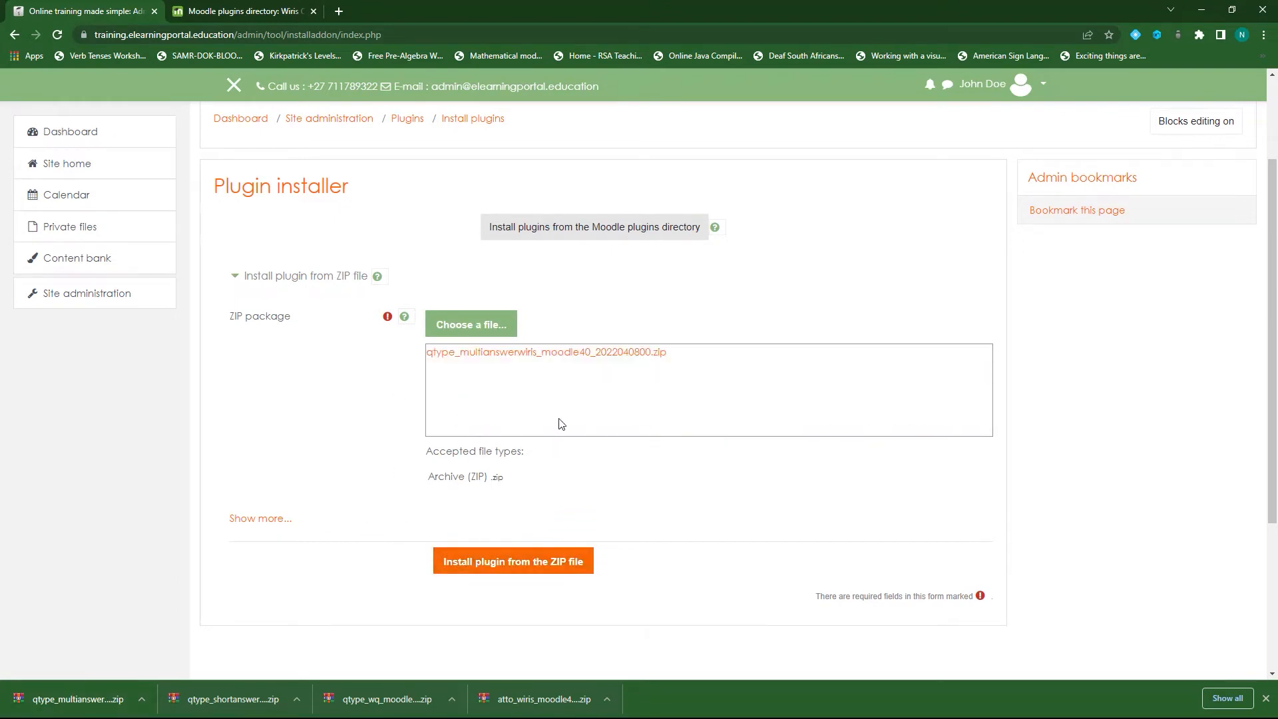
left_click(498, 567)
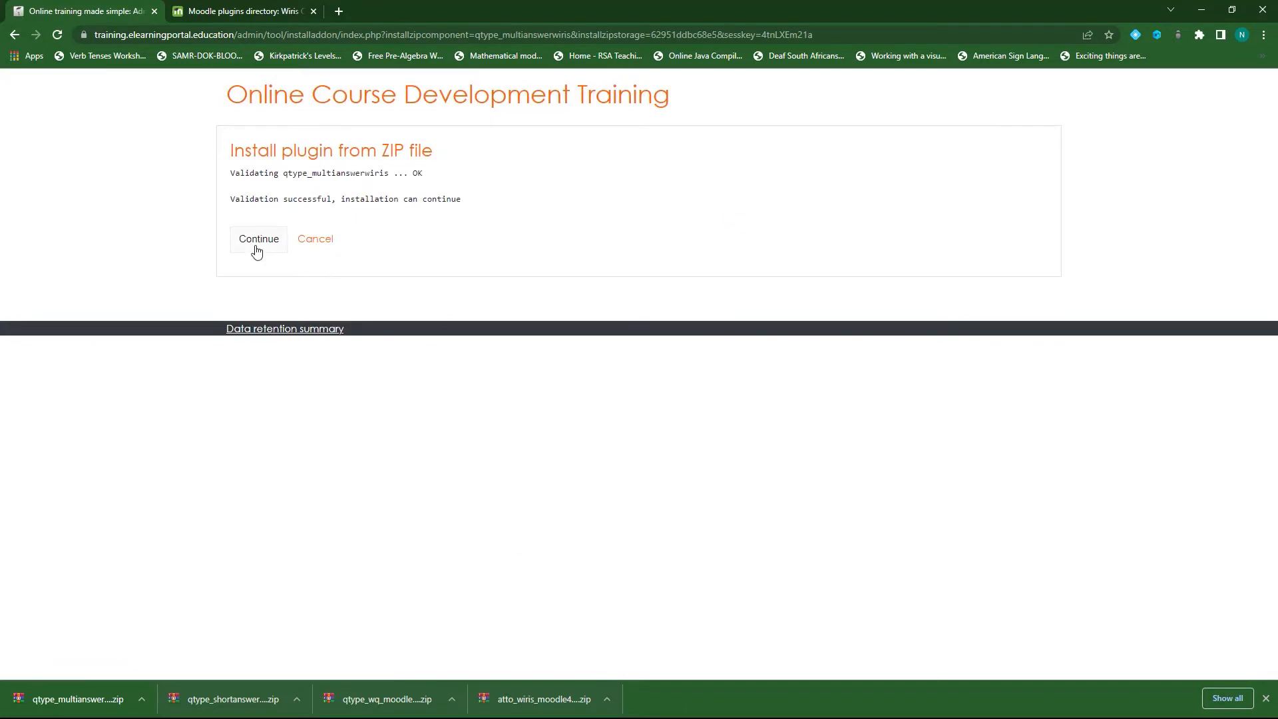
left_click(256, 248)
- Continue past the server checks, upgrade the Moodle database to install the Wiris Cloze question type, and return to site administration
scroll(413, 429, "down", 5)
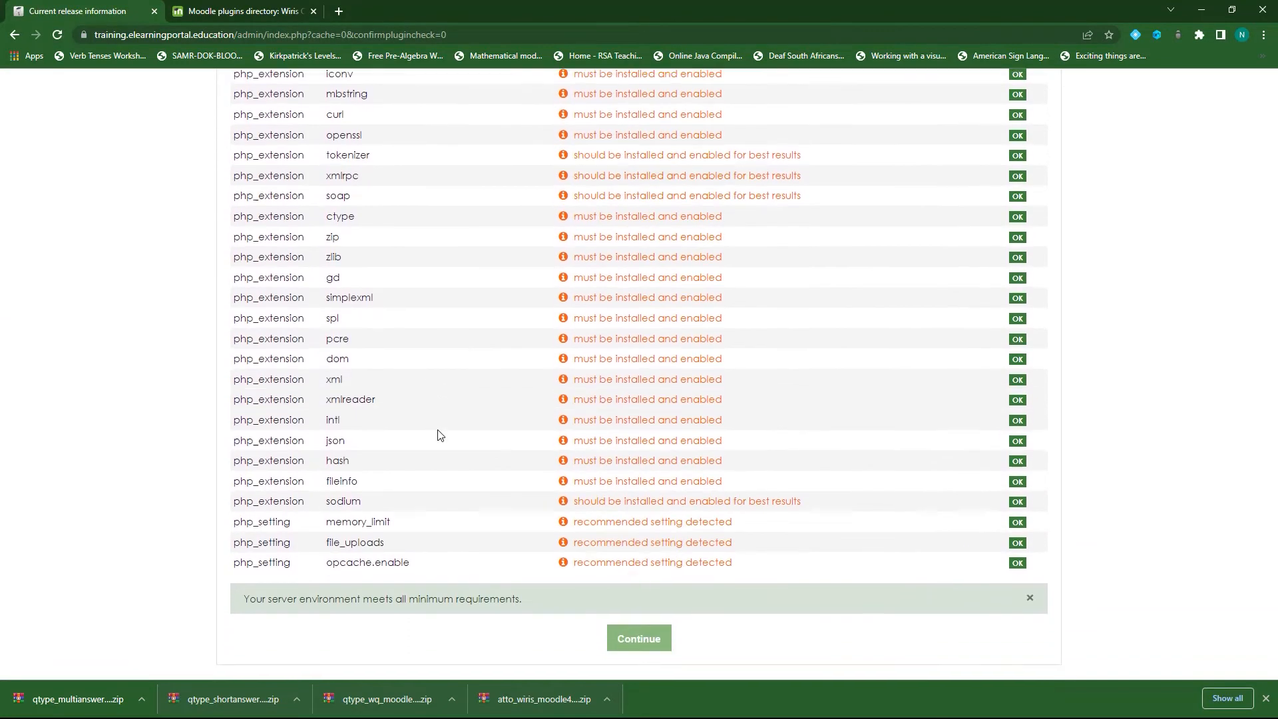
scroll(440, 434, "down", 1)
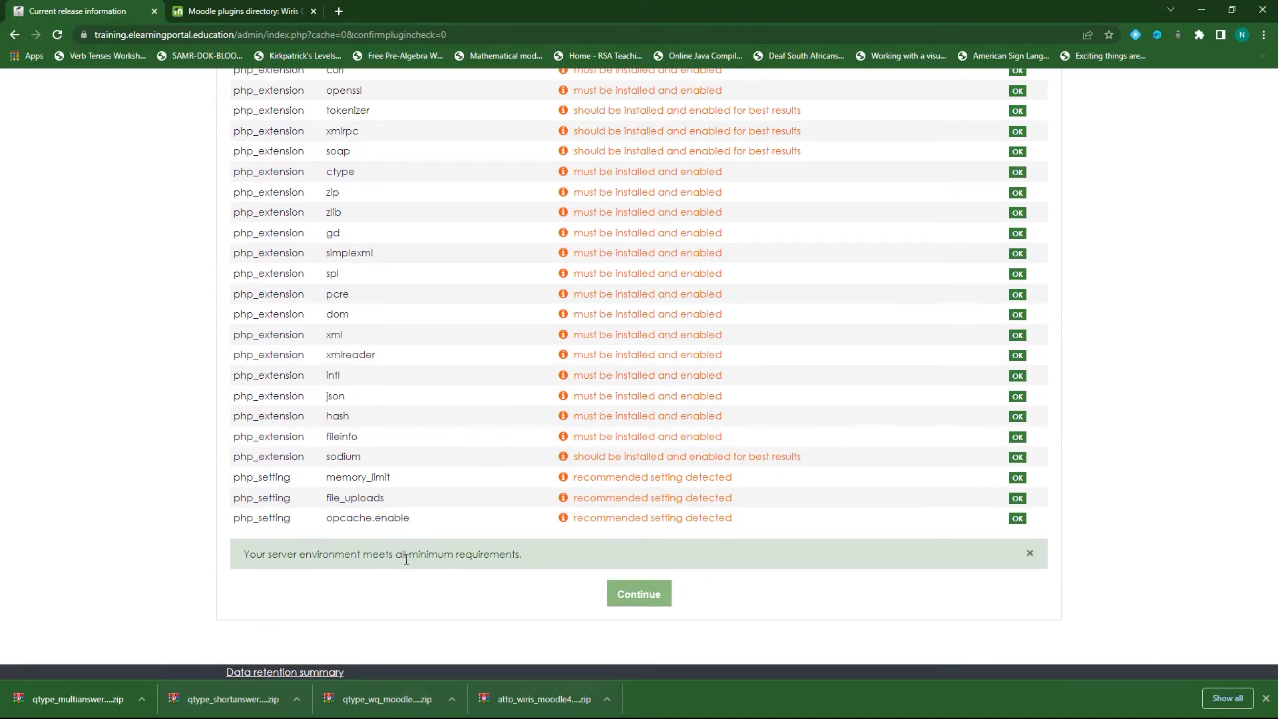
left_click(637, 599)
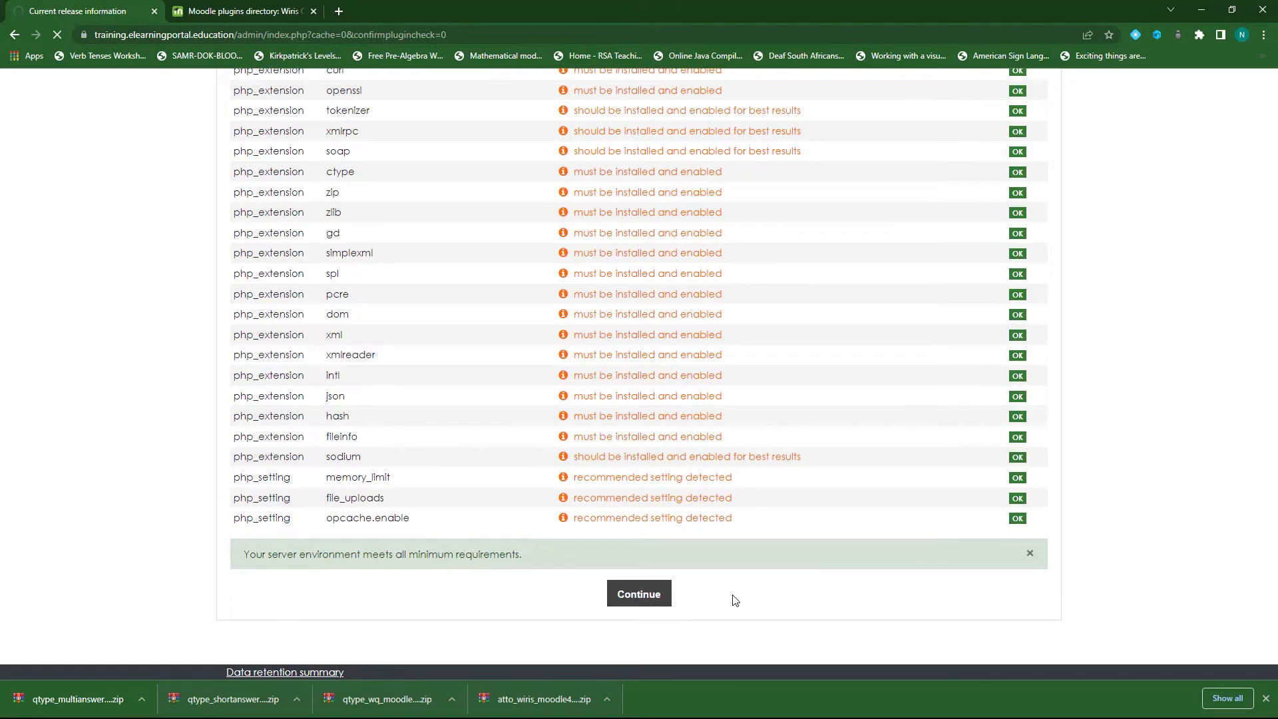
scroll(427, 477, "down", 2)
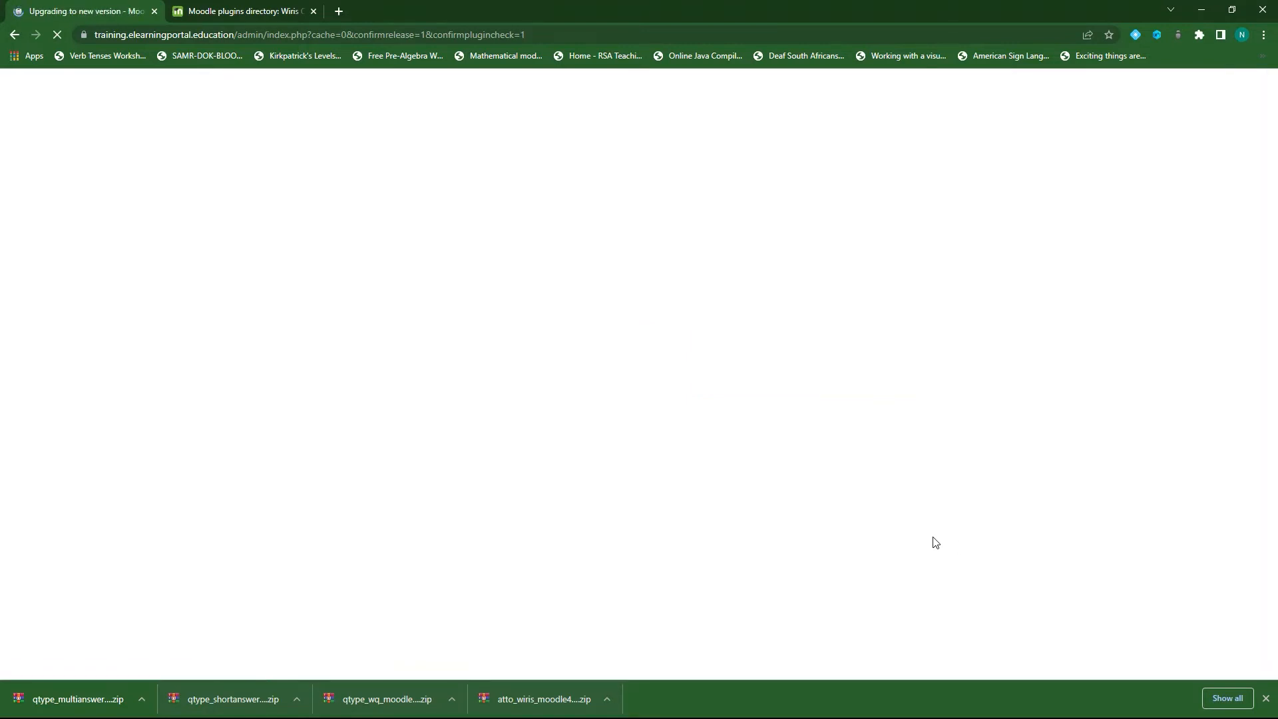
left_click(643, 238)
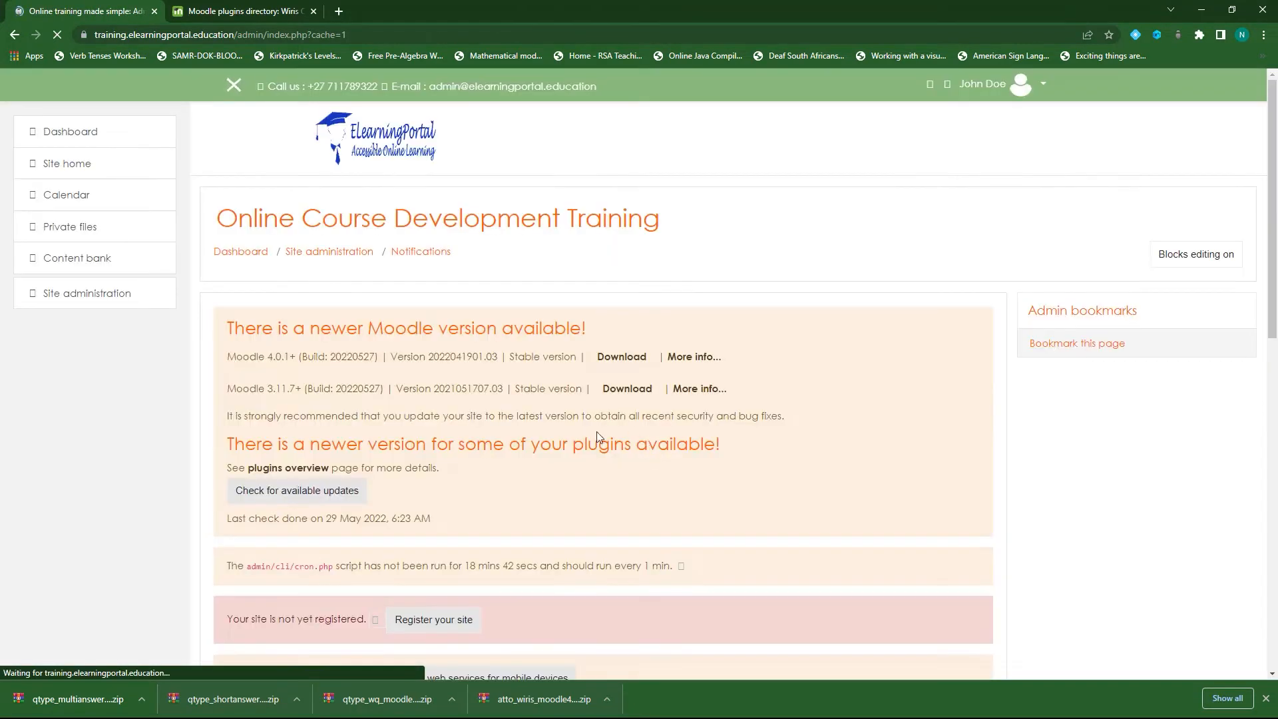
left_click(90, 298)
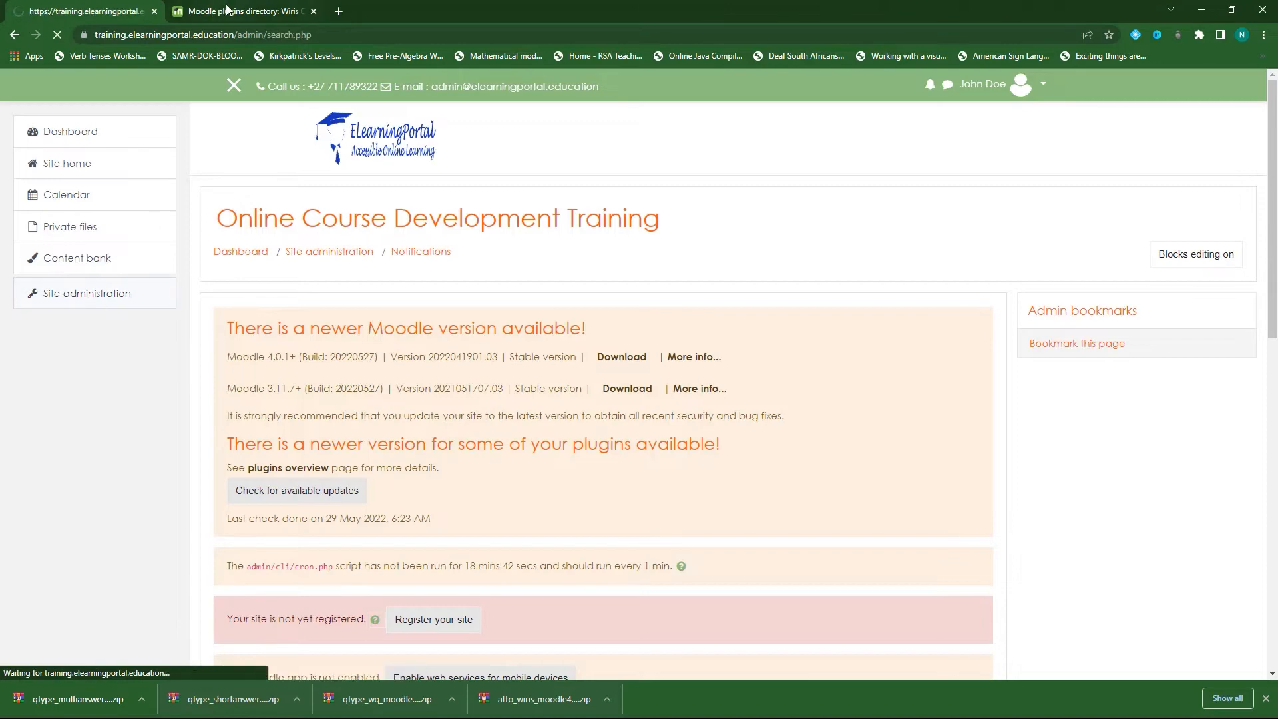
- Return to the WIRIS set in the plugins directory and download the Wiris Quizzes Matching question type for Moodle 3.11
left_click(220, 11)
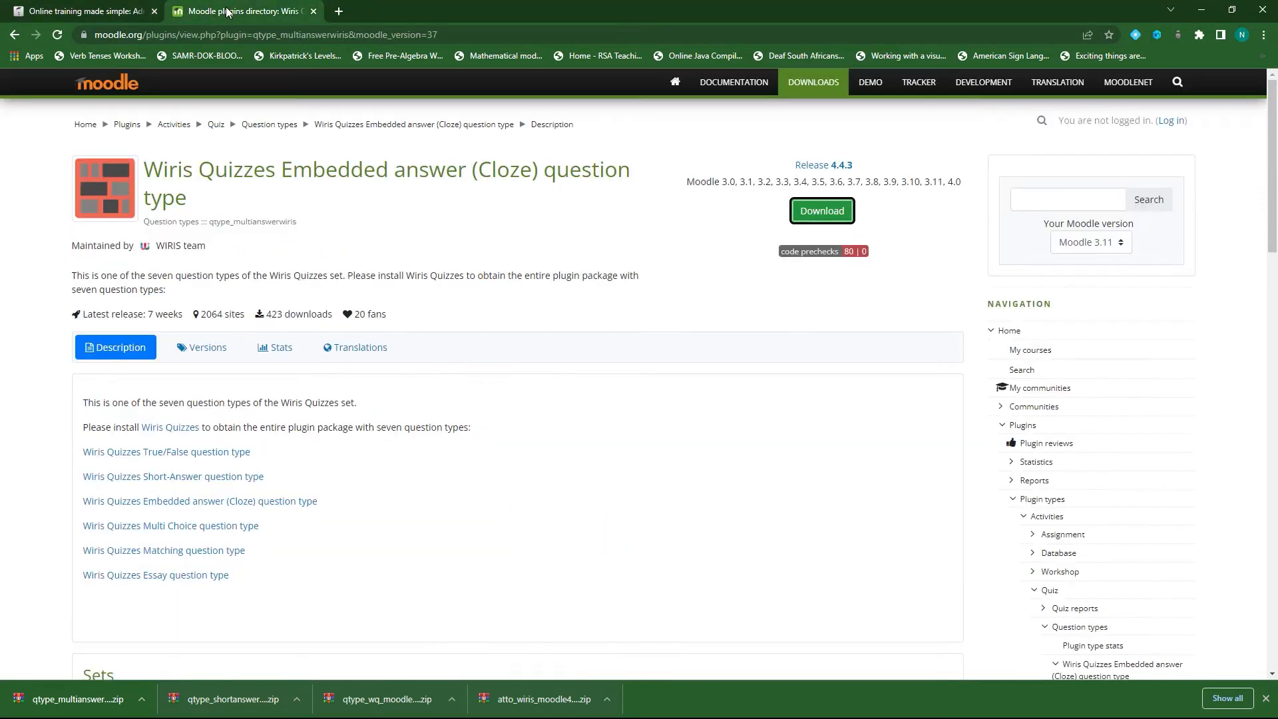
left_click(15, 35)
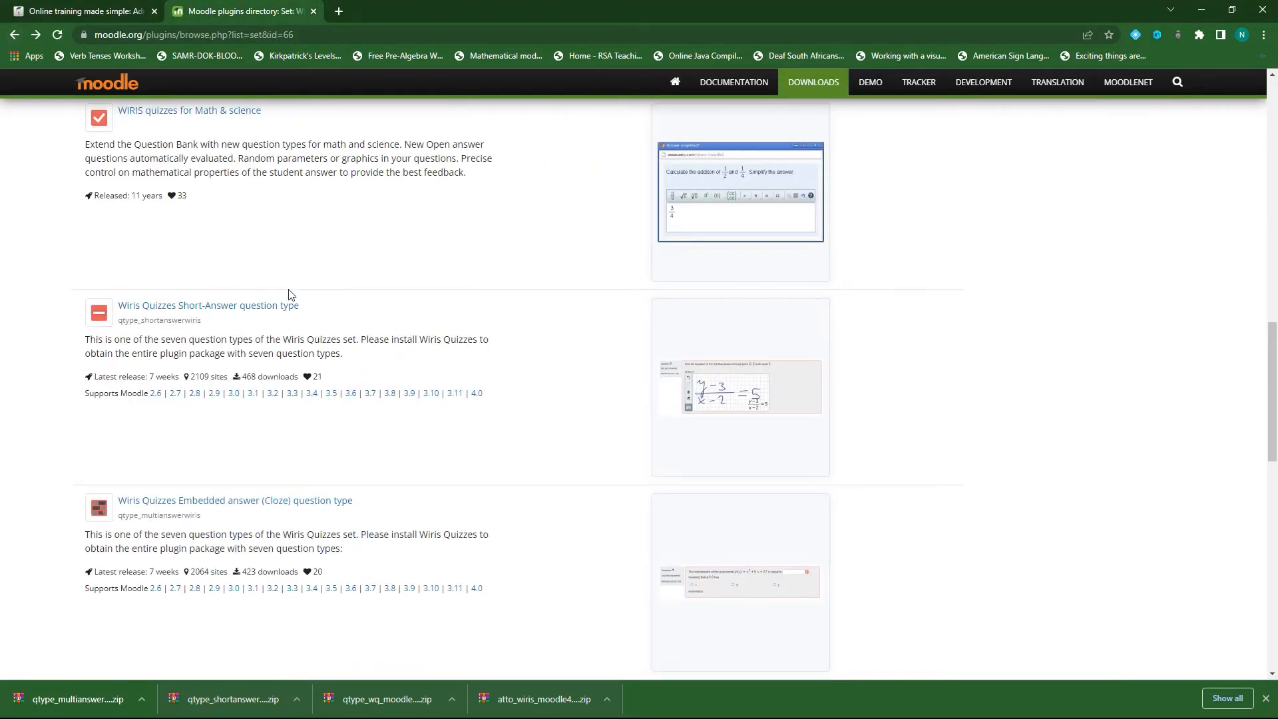
scroll(453, 513, "down", 4)
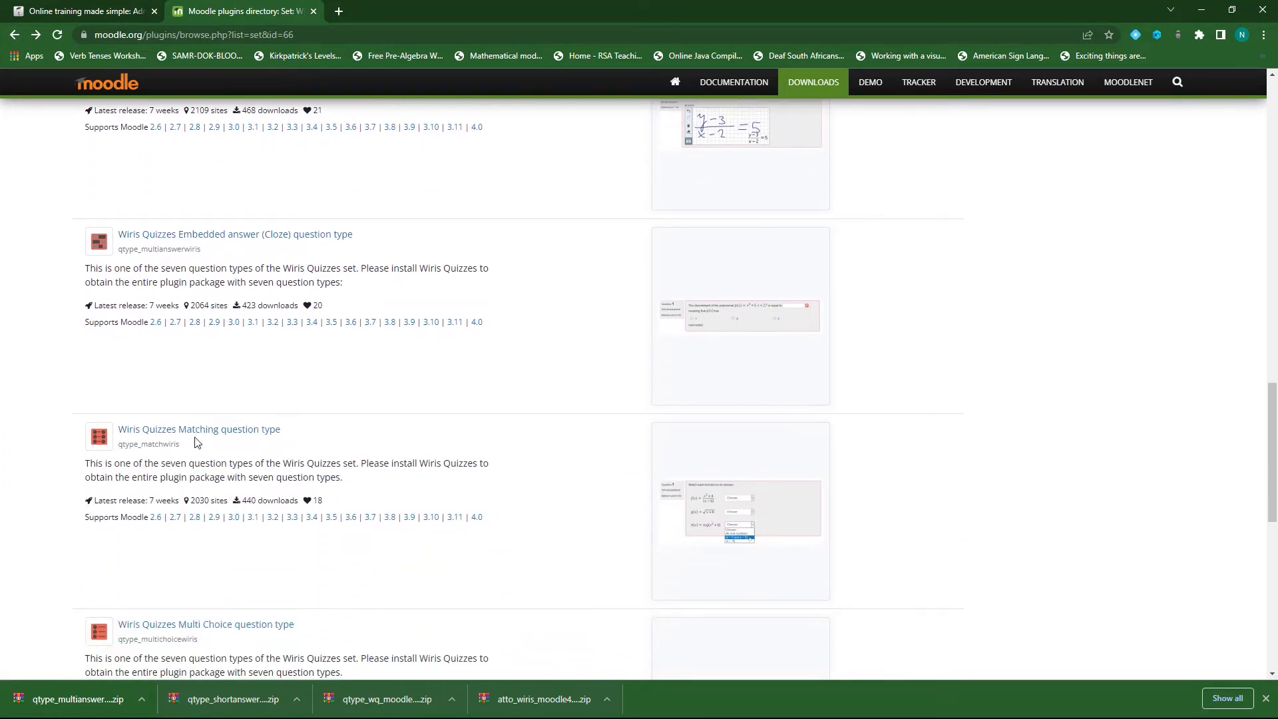
left_click(455, 520)
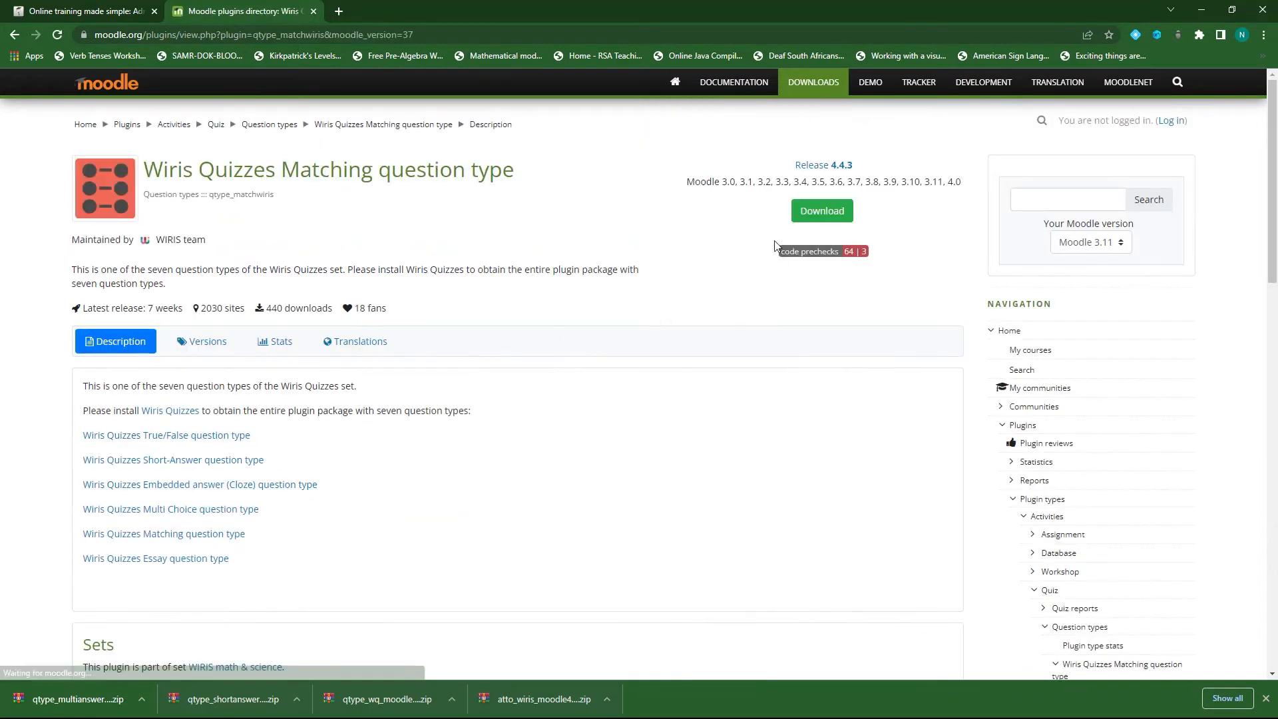
left_click(824, 214)
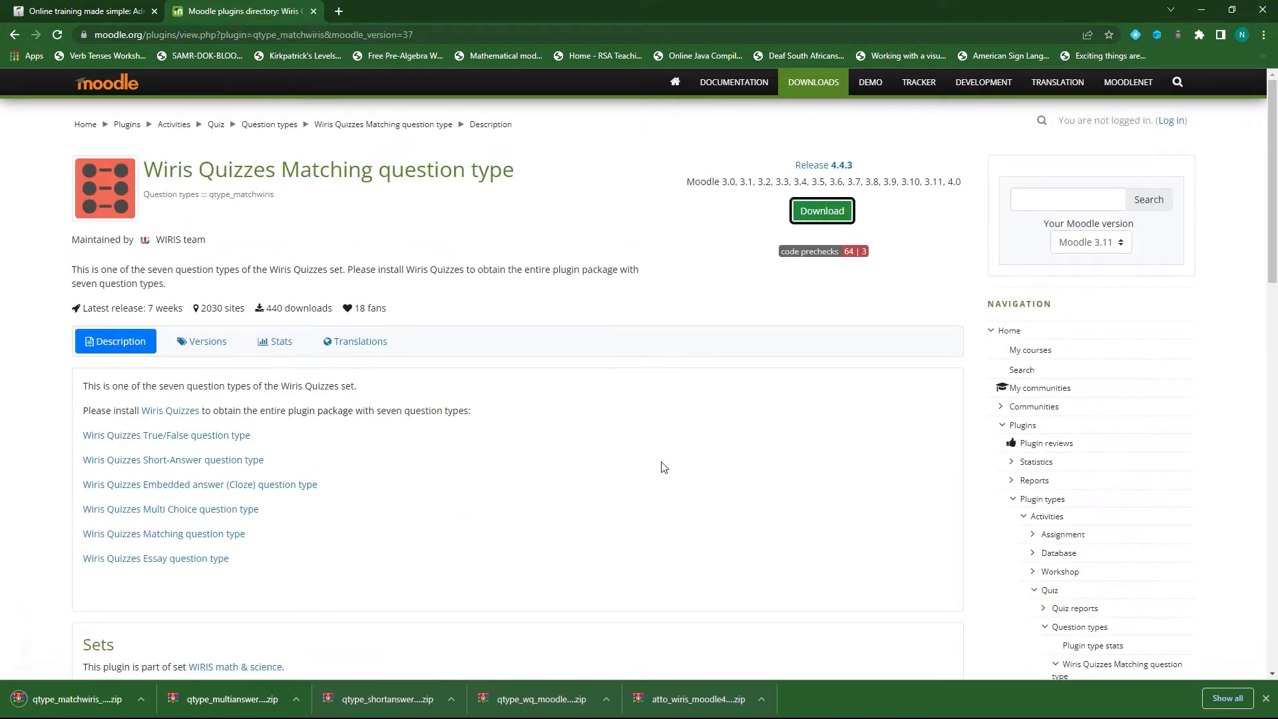
- On the training site, upload qtype_matchwiris_moodle40_2022040800.zip to the plugin installer, start its installation and continue after validation
left_click(121, 15)
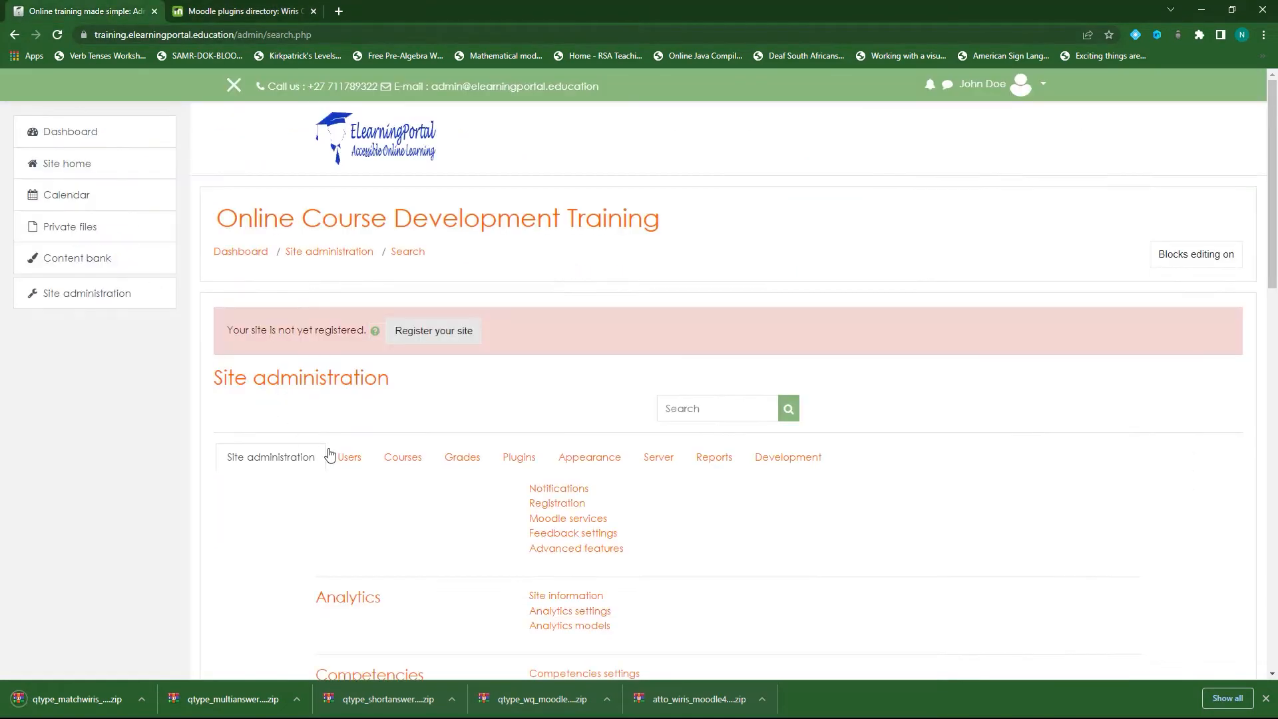
left_click(519, 457)
scroll(619, 434, "down", 2)
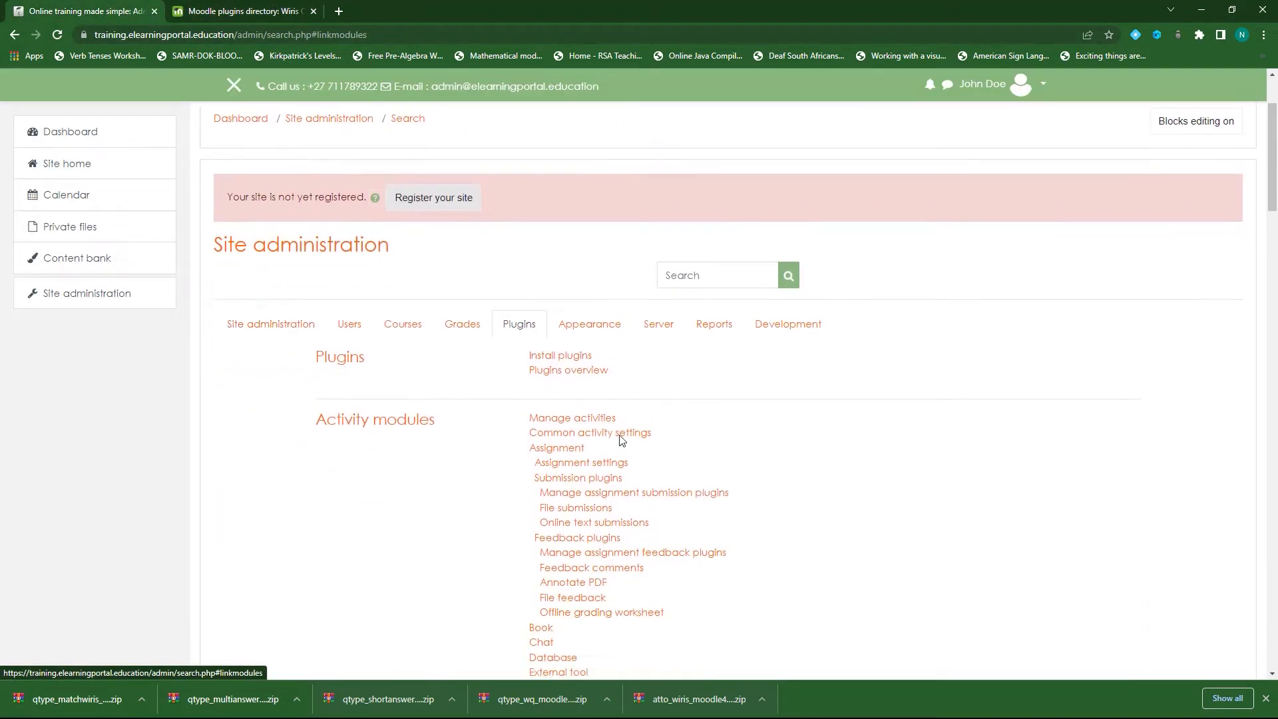
left_click(560, 357)
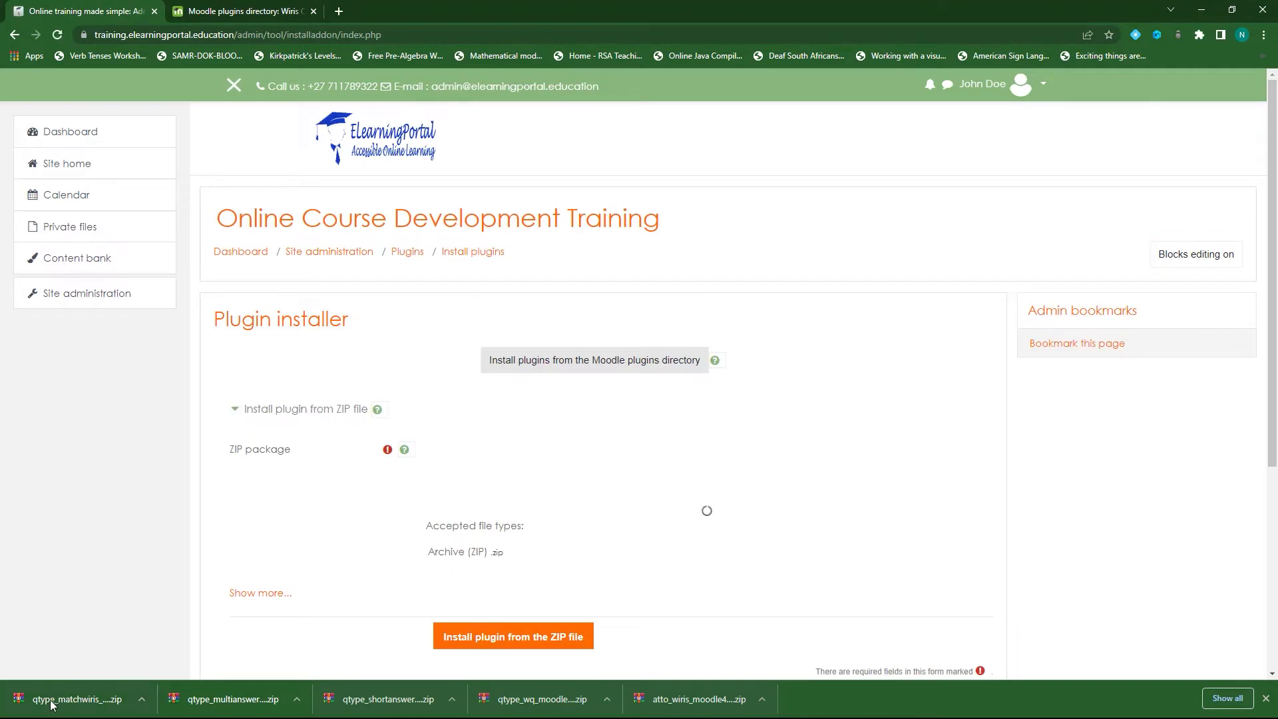
left_click_drag(53, 704, 532, 529)
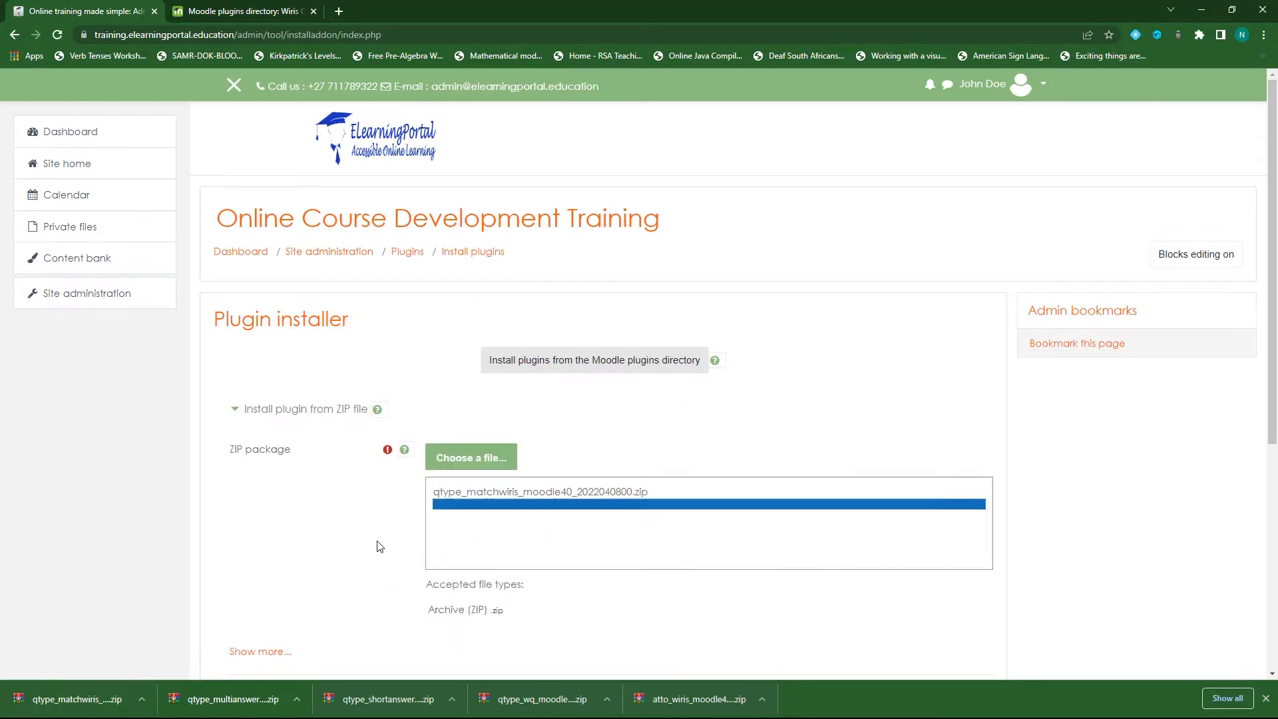
scroll(375, 544, "down", 2)
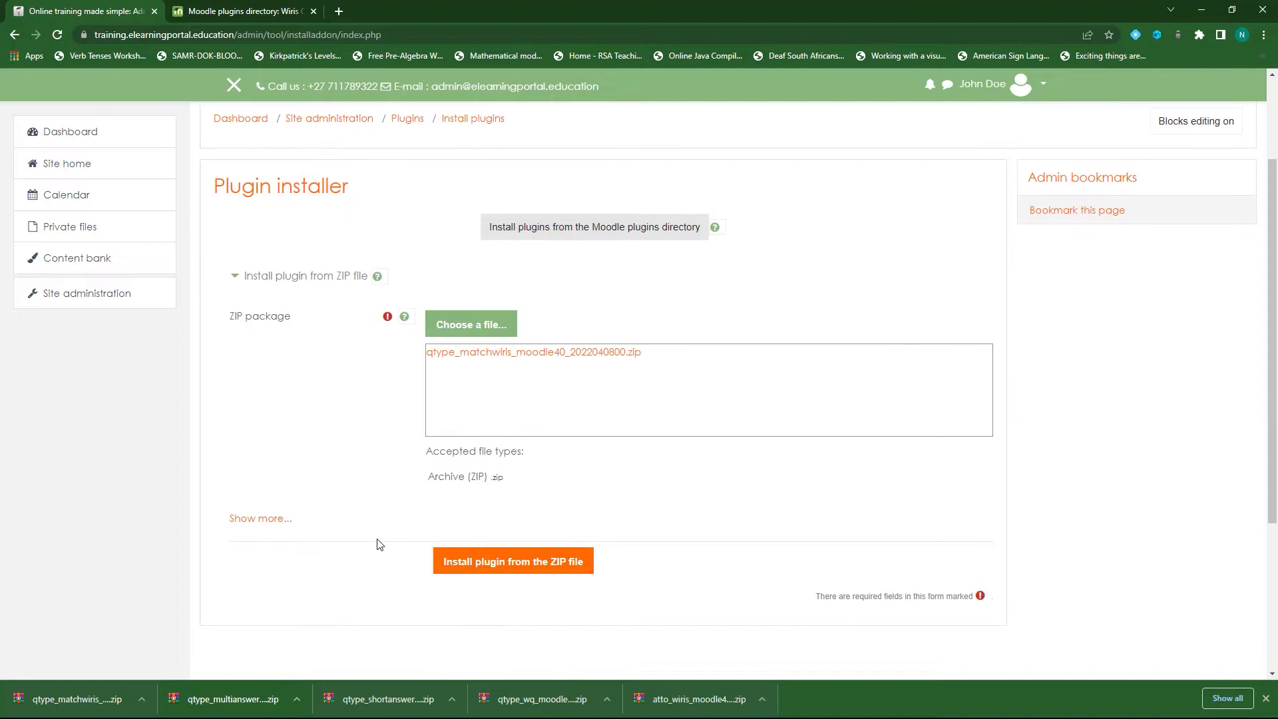
left_click(496, 568)
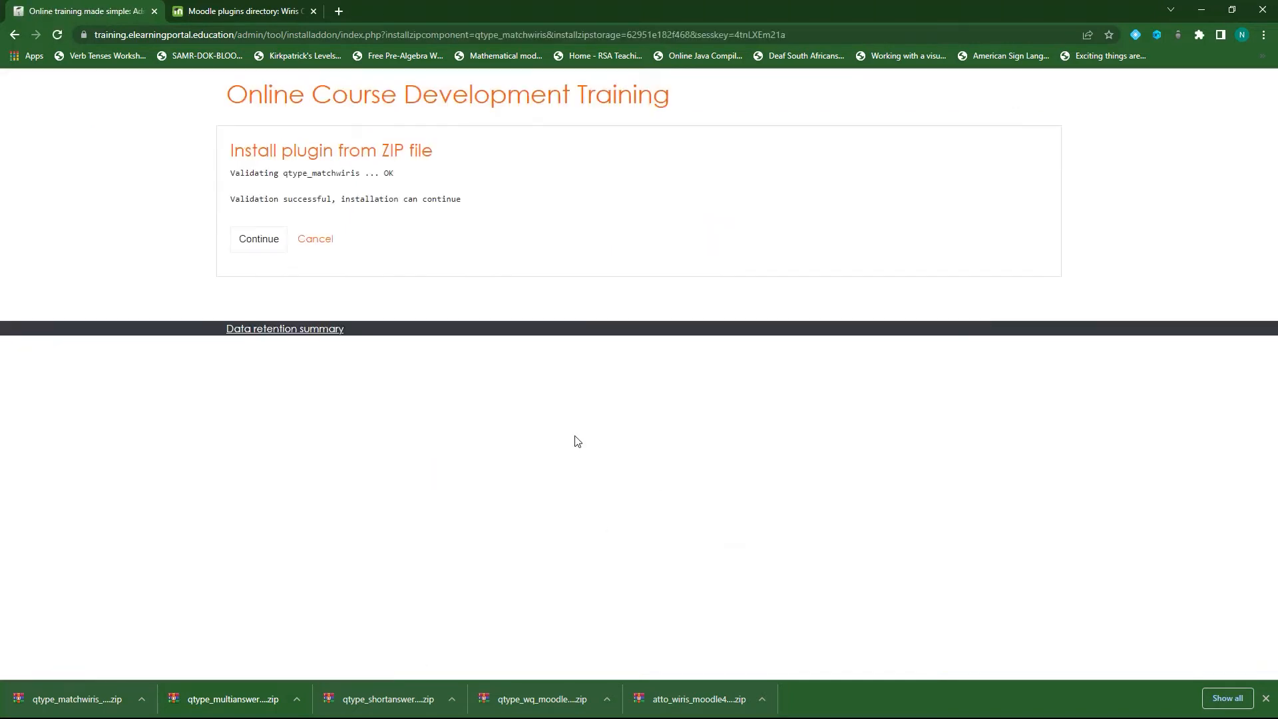
left_click(248, 241)
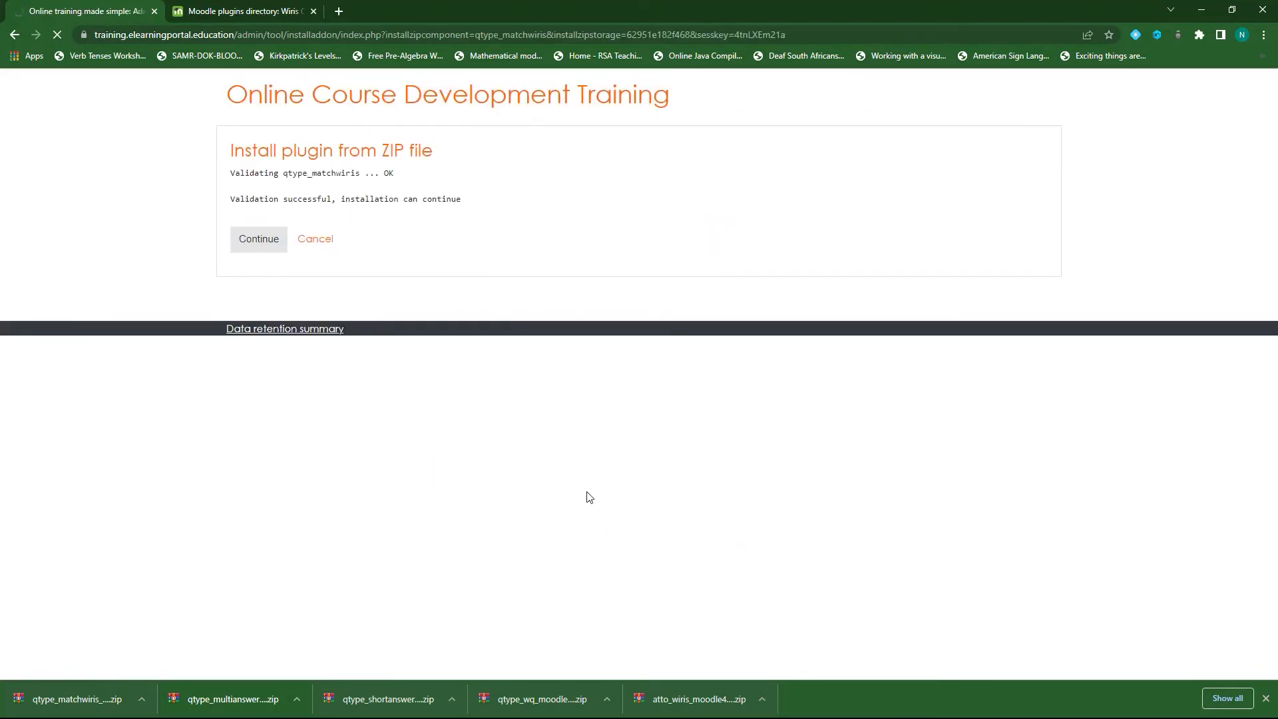
- Continue past the server checks, upgrade the Moodle database to install Matching - science, and return to site administration
scroll(742, 508, "down", 5)
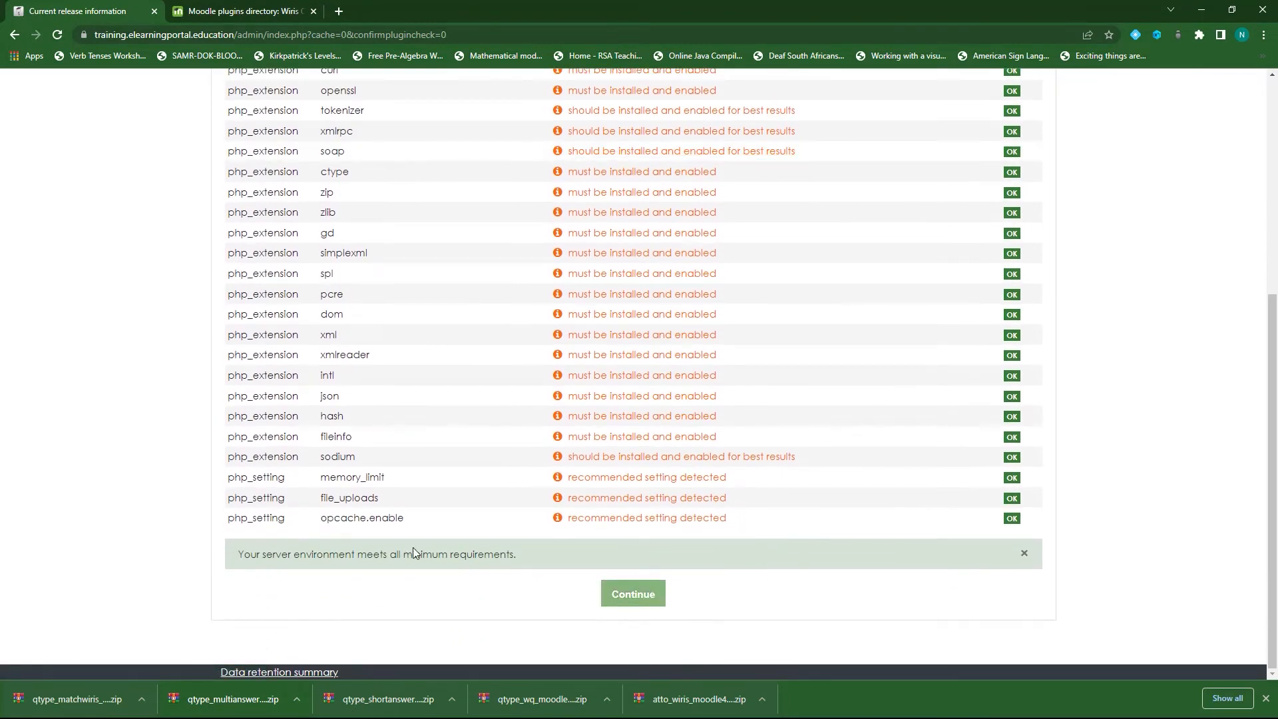
left_click(639, 601)
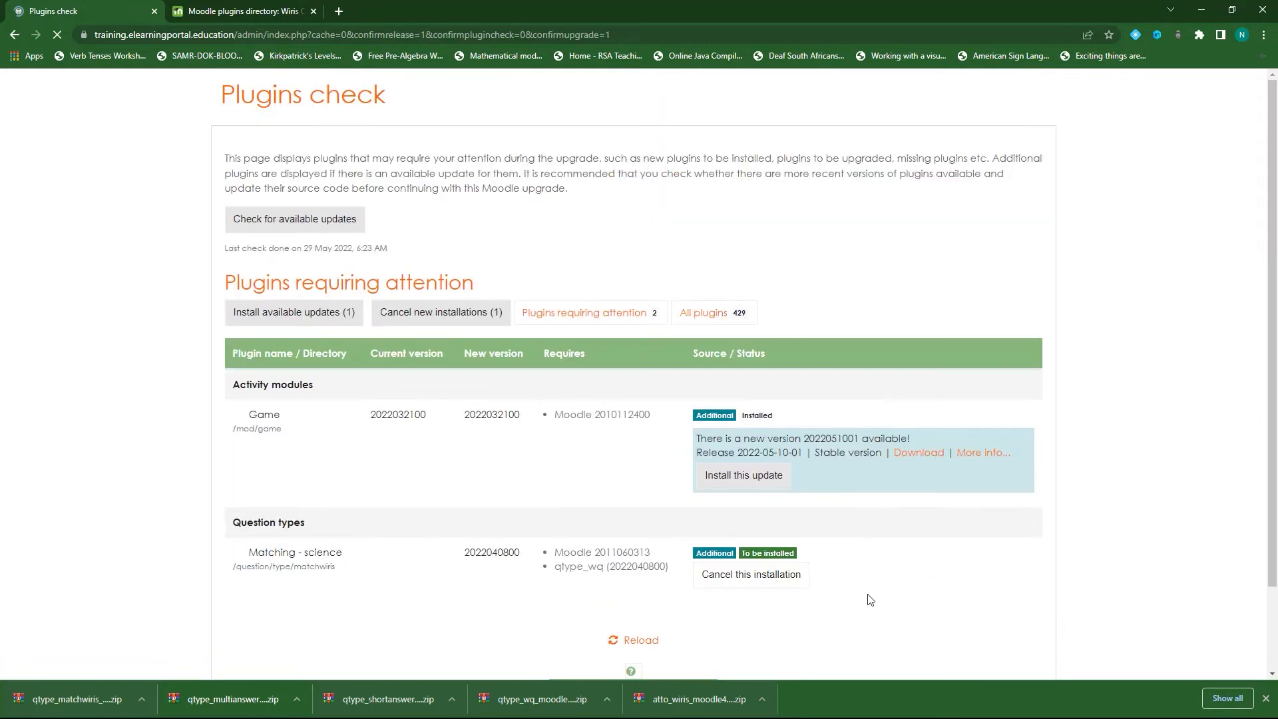
scroll(865, 599, "down", 2)
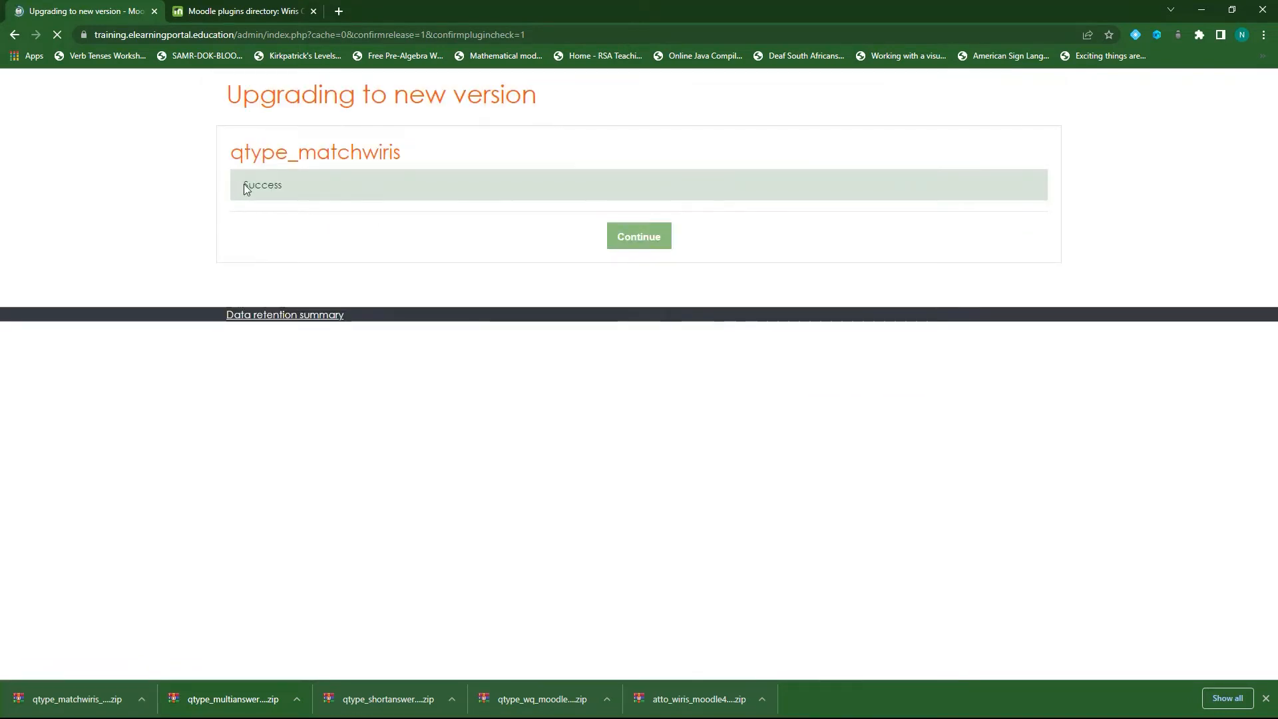
left_click_drag(244, 184, 284, 185)
left_click(645, 241)
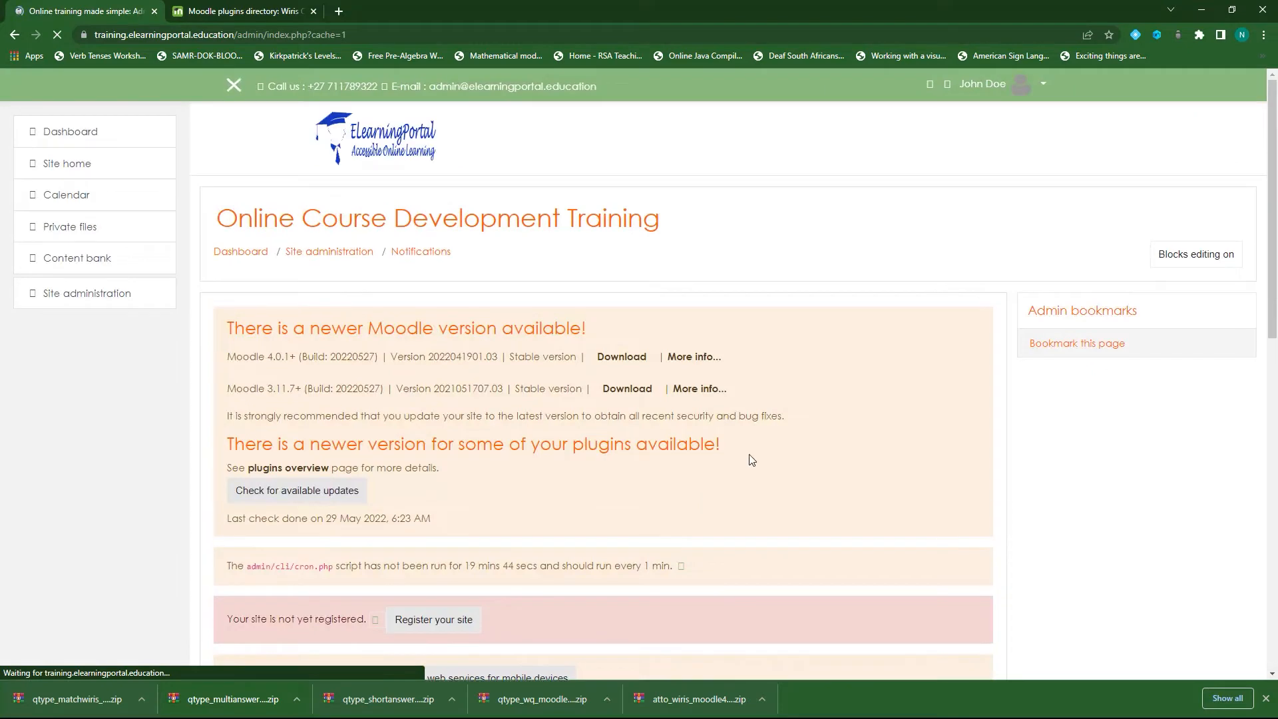
left_click(95, 302)
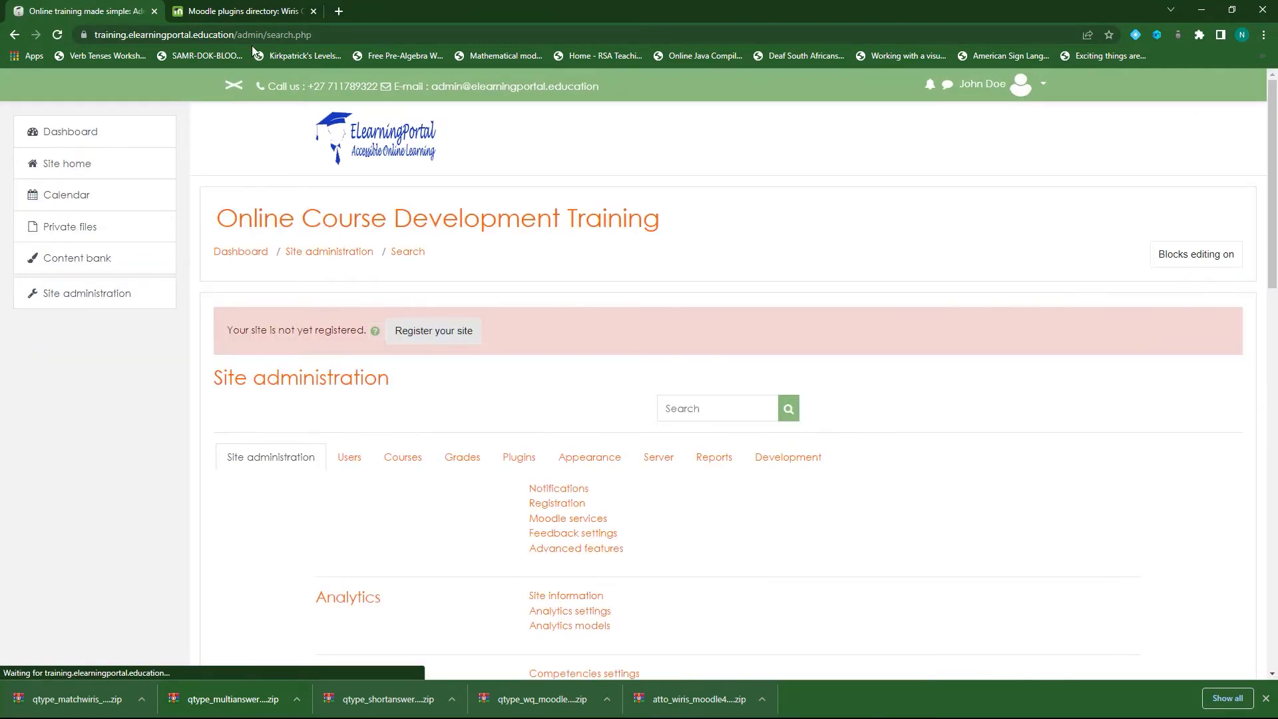
- Return to the WIRIS set in the plugins directory and download the Wiris Quizzes Multi Choice question type for Moodle 3.11
left_click(247, 11)
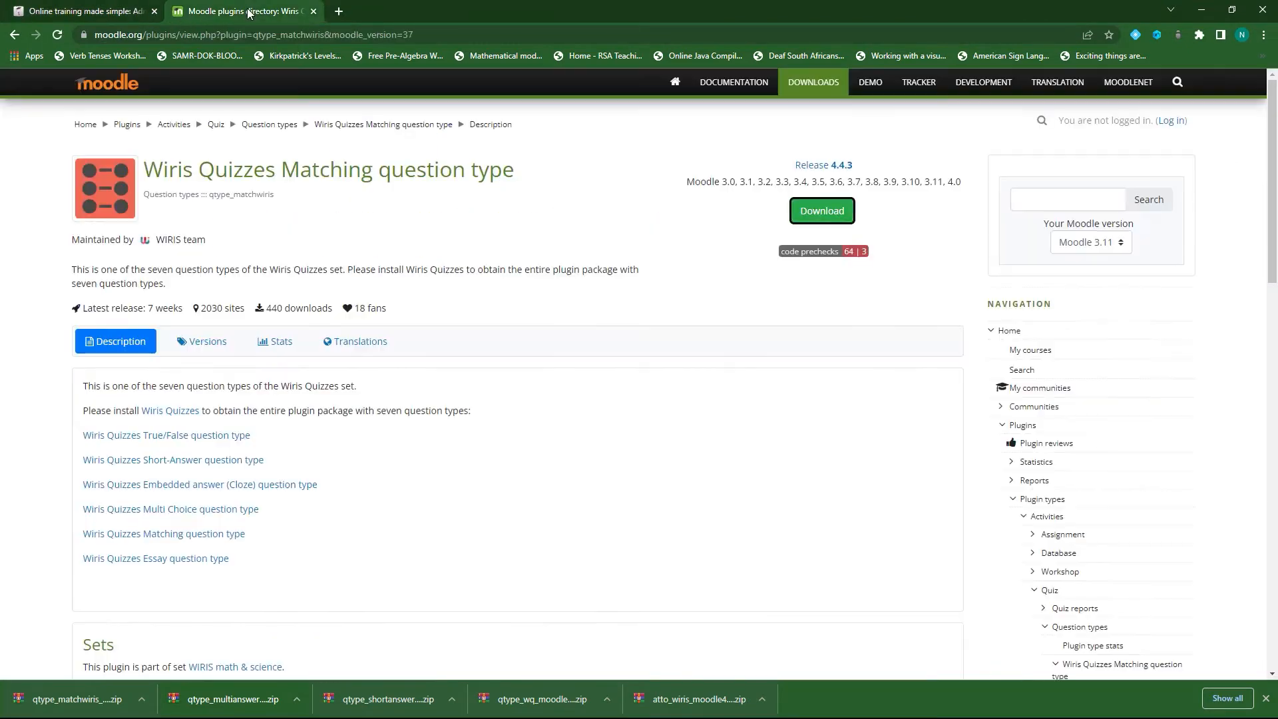
left_click(14, 35)
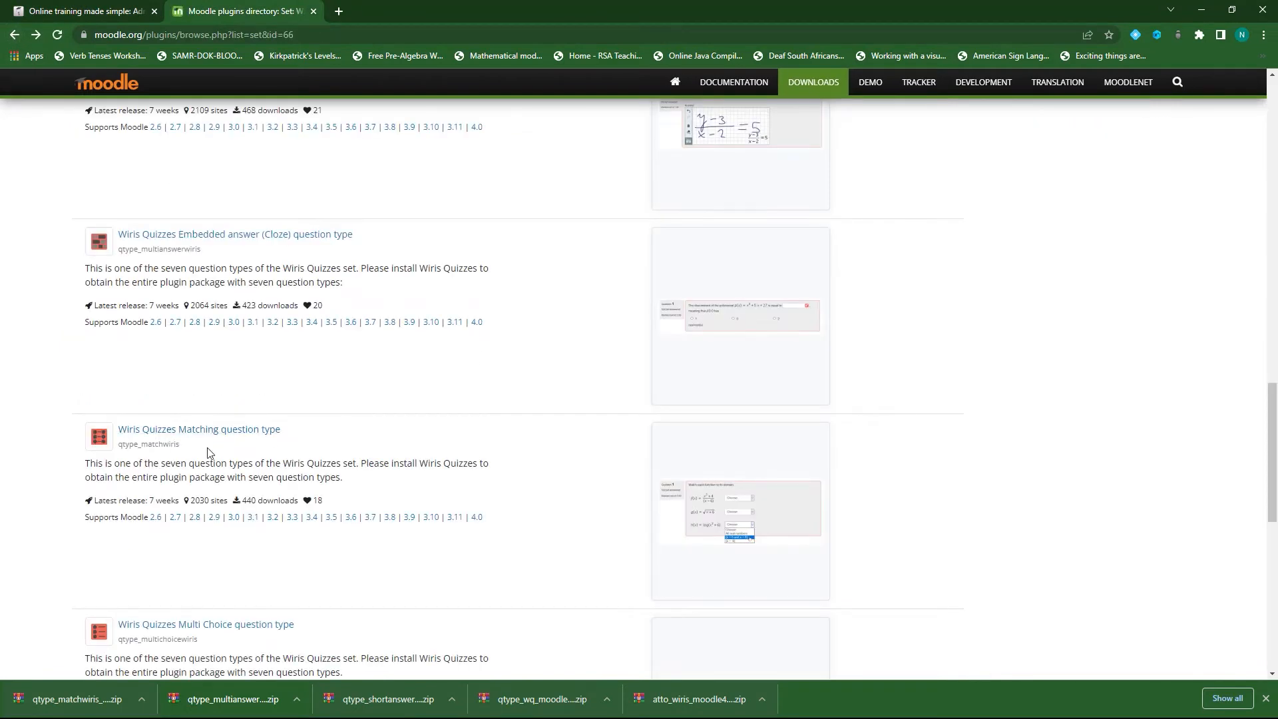
scroll(493, 440, "down", 3)
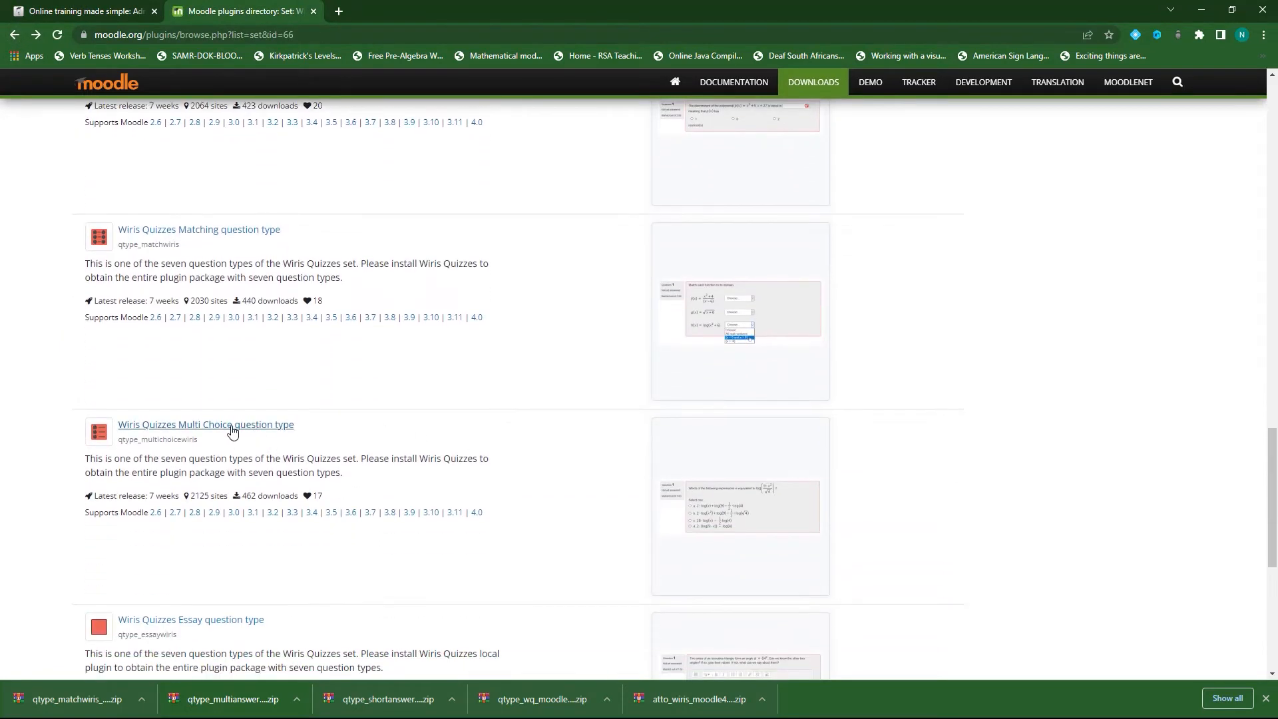
left_click(454, 514)
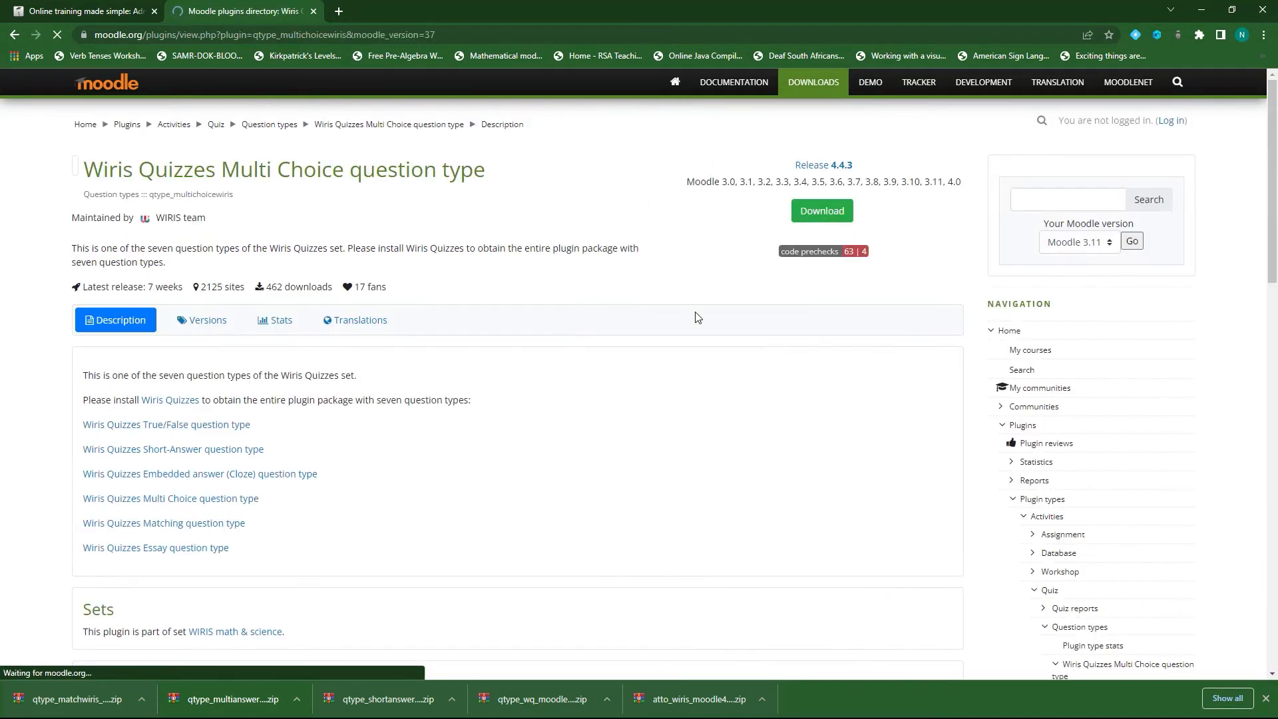
left_click(824, 212)
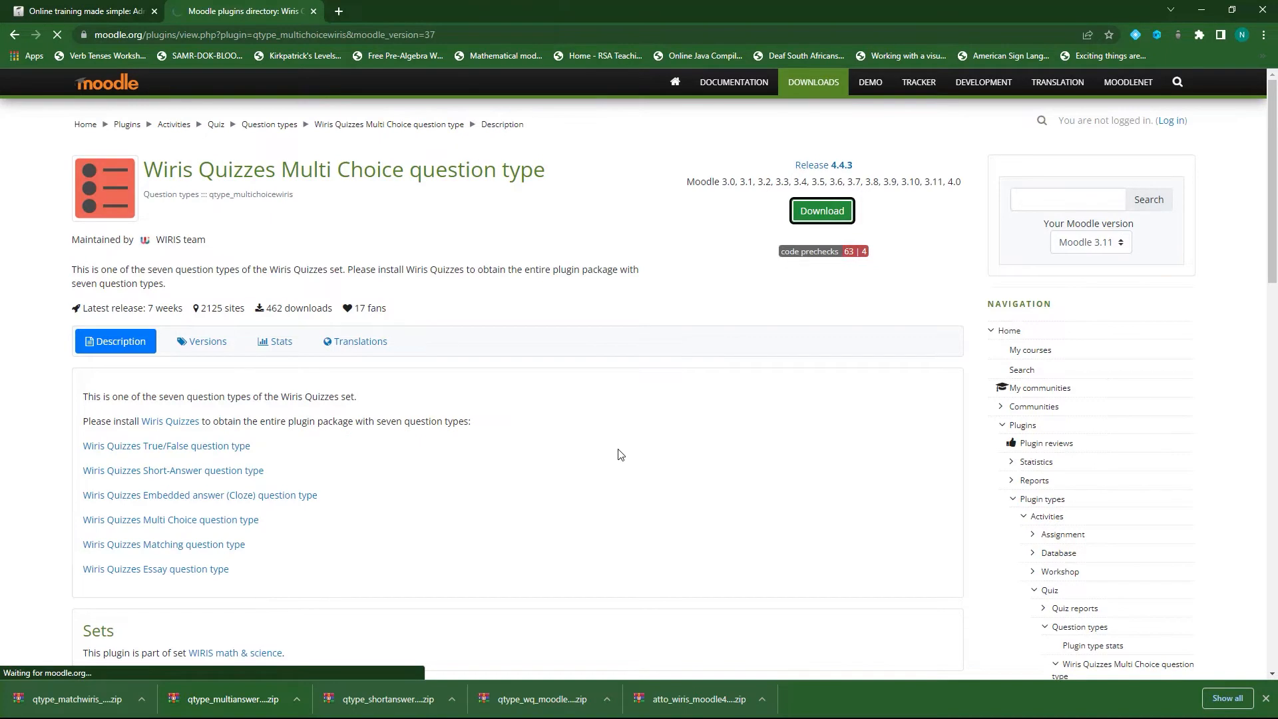
- On the training site, upload qtype_multichoicewiris_moodle40_2022040800.zip to the plugin installer, start its installation and continue after validation
left_click(83, 12)
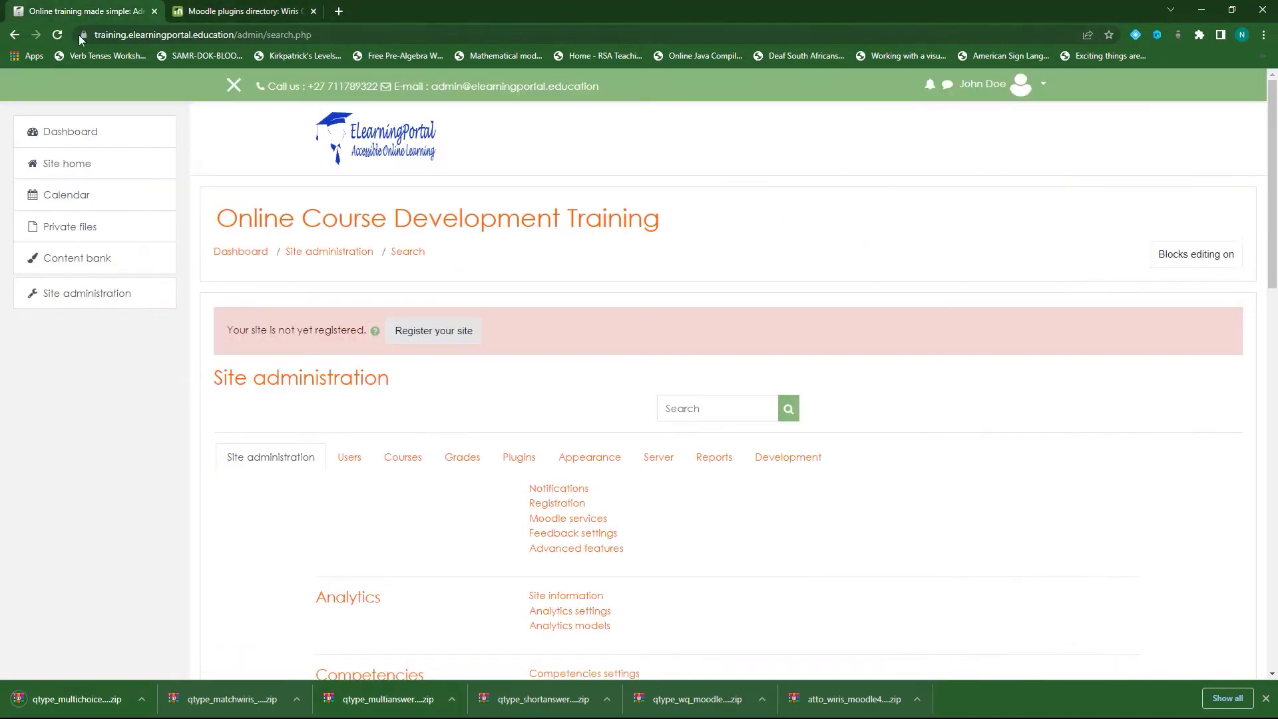
left_click(511, 458)
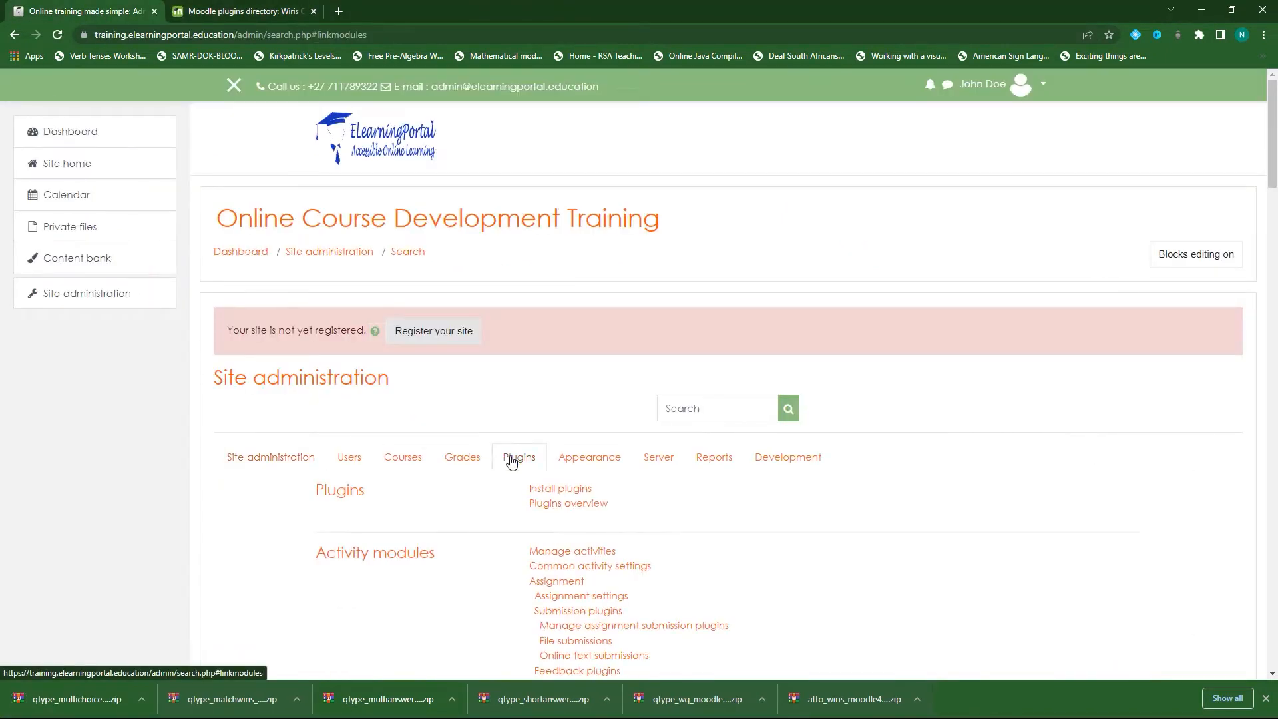
left_click(555, 490)
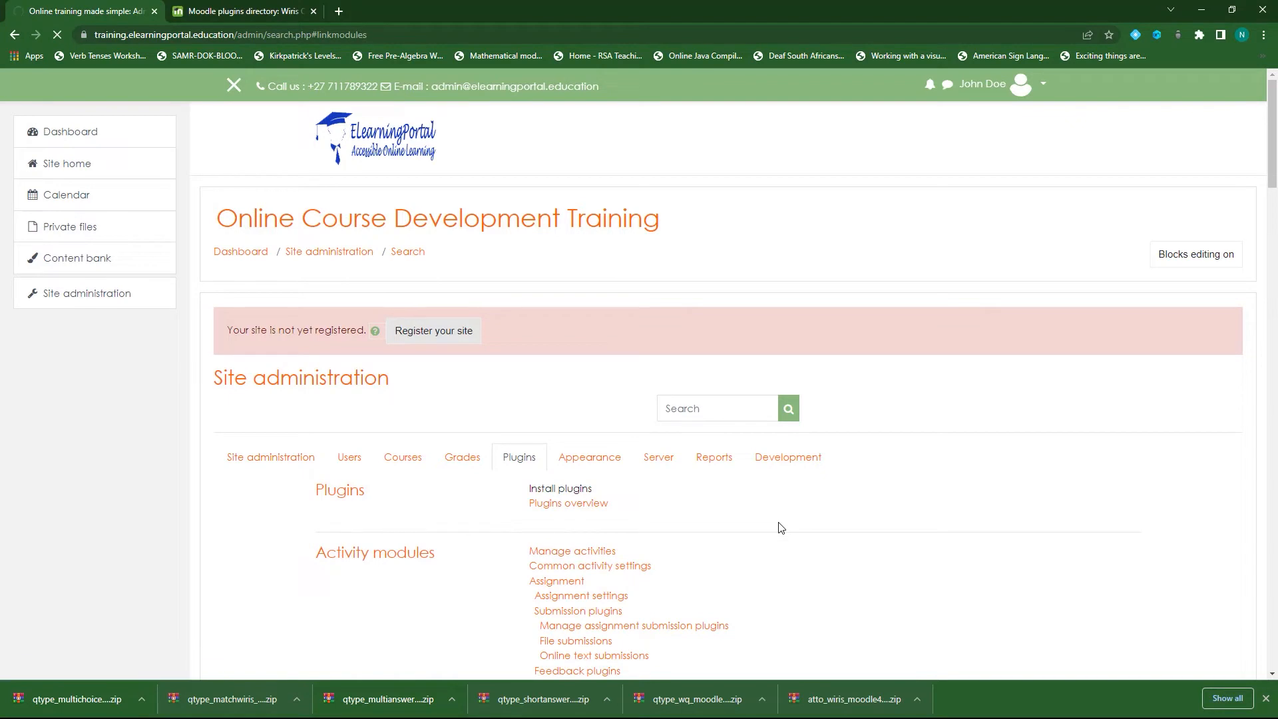
scroll(222, 579, "down", 2)
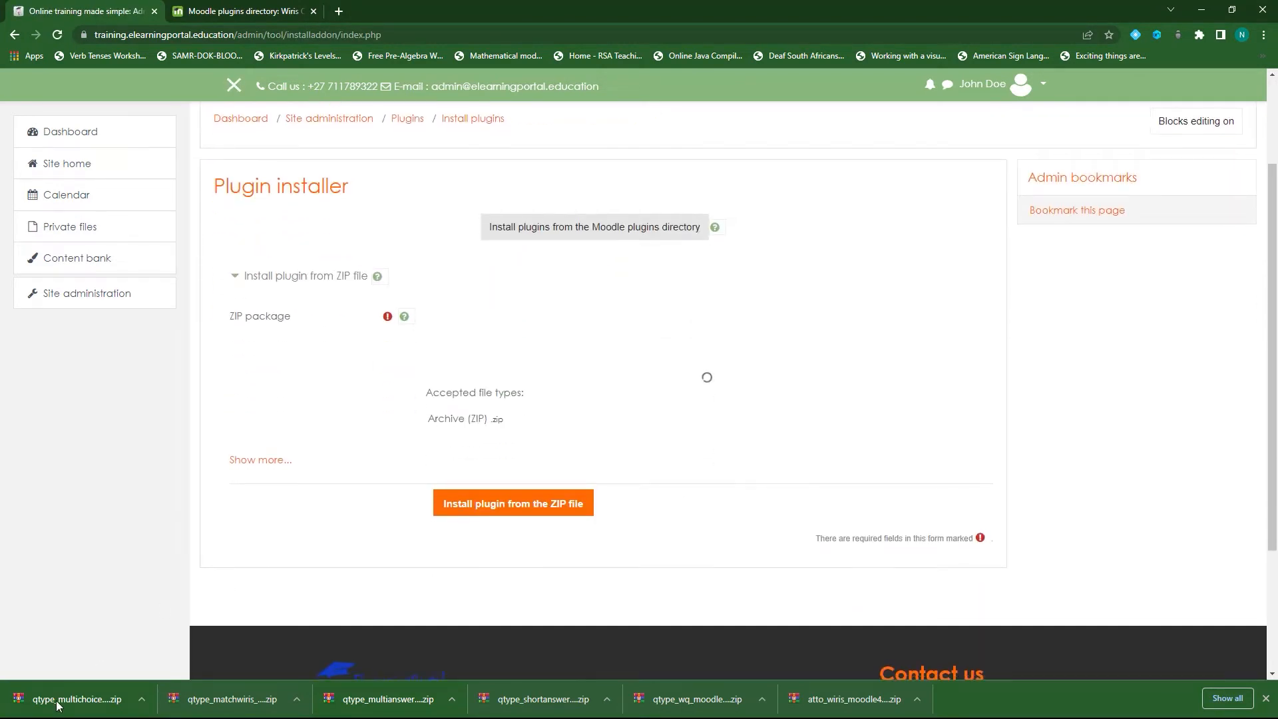
left_click_drag(66, 706, 442, 413)
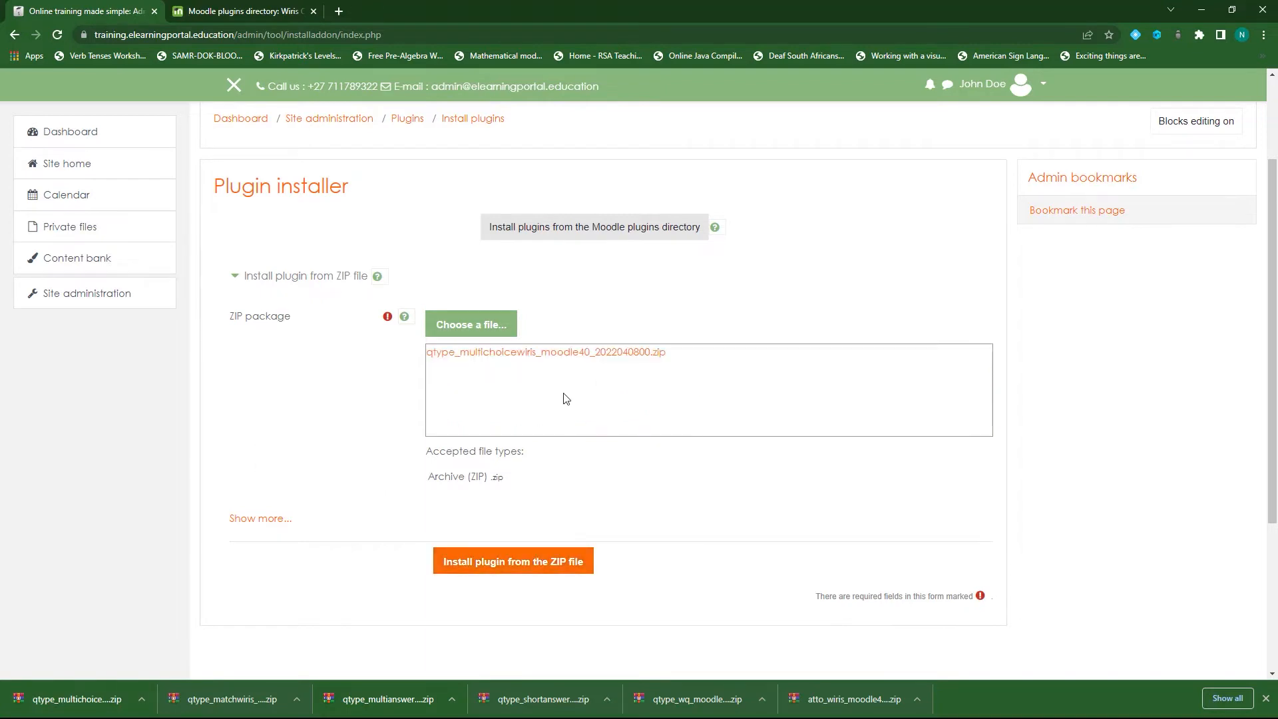
left_click(518, 570)
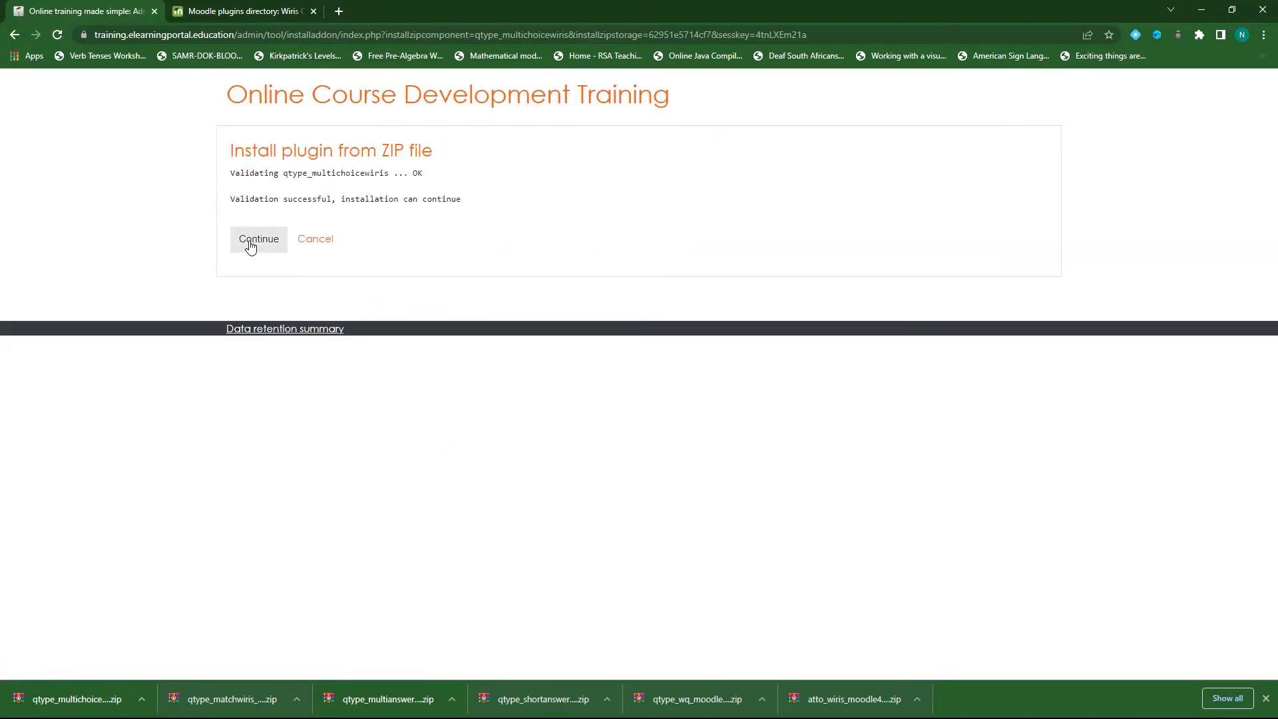
left_click(251, 246)
- Continue past the server checks, upgrade the Moodle database to install Multiple choice - science, and return to site administration
scroll(599, 333, "down", 5)
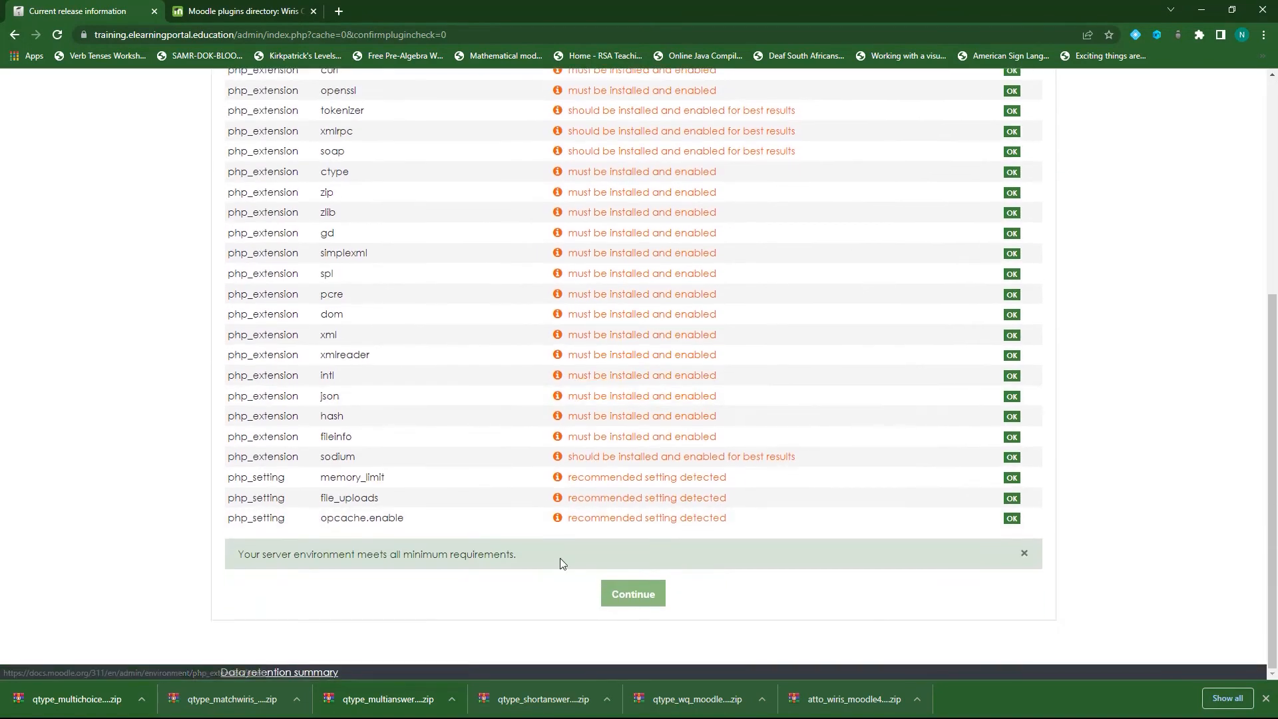
left_click(644, 594)
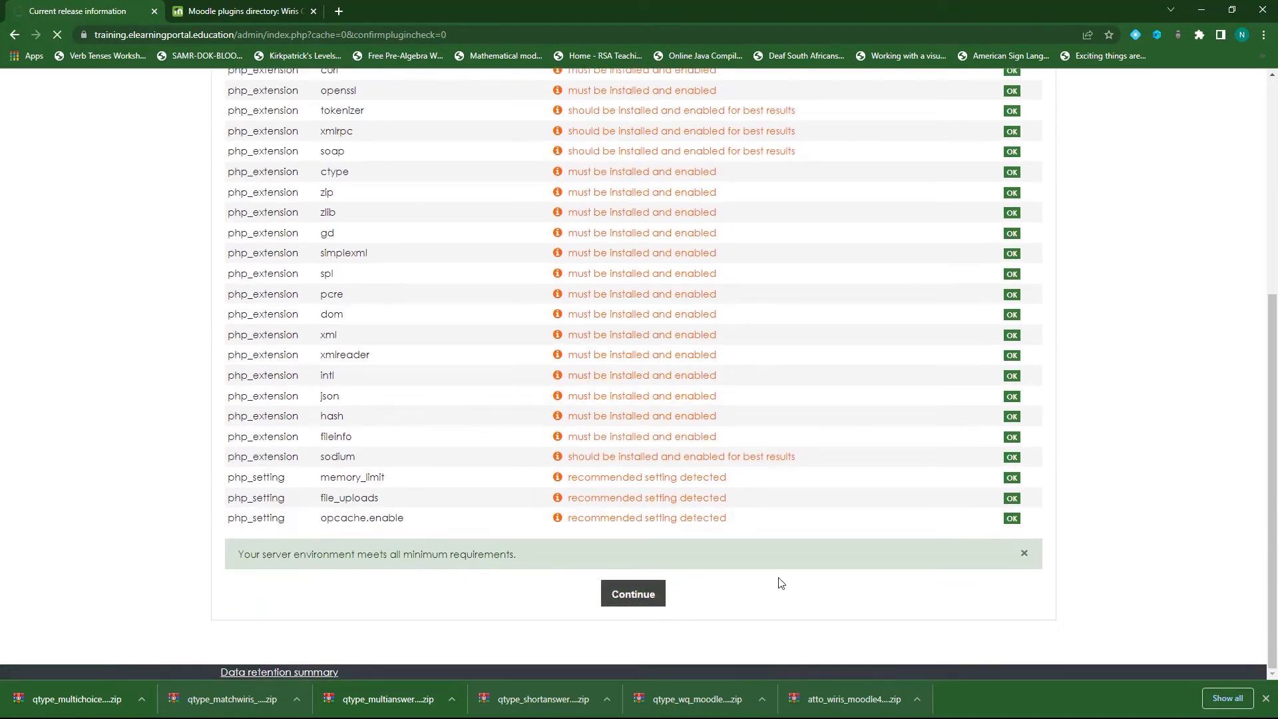
scroll(598, 451, "down", 3)
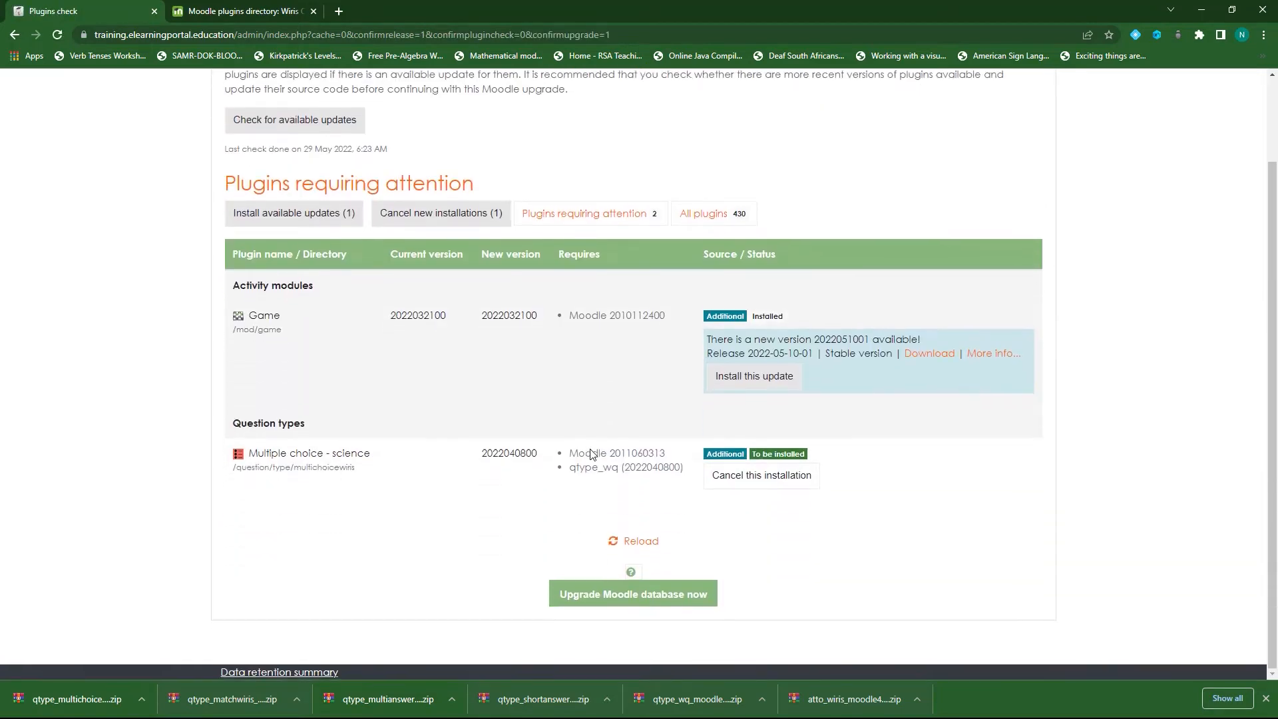
left_click(656, 600)
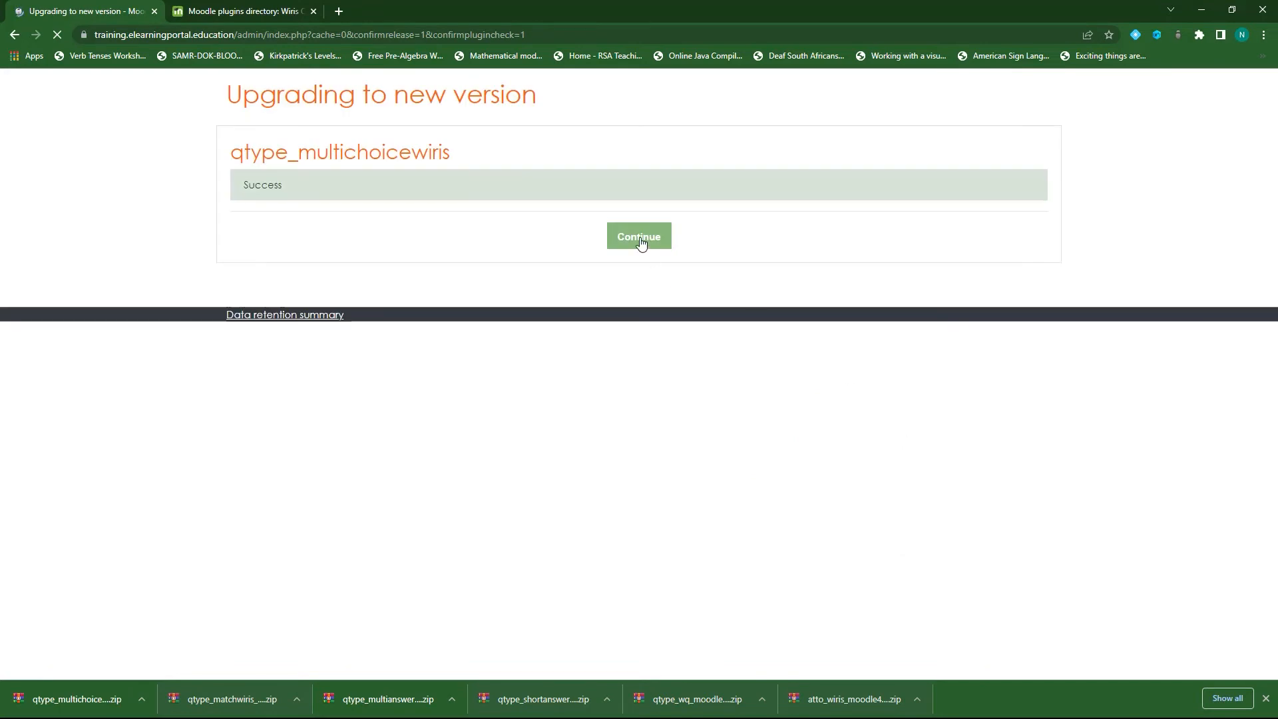
left_click(641, 243)
left_click_drag(246, 185, 302, 187)
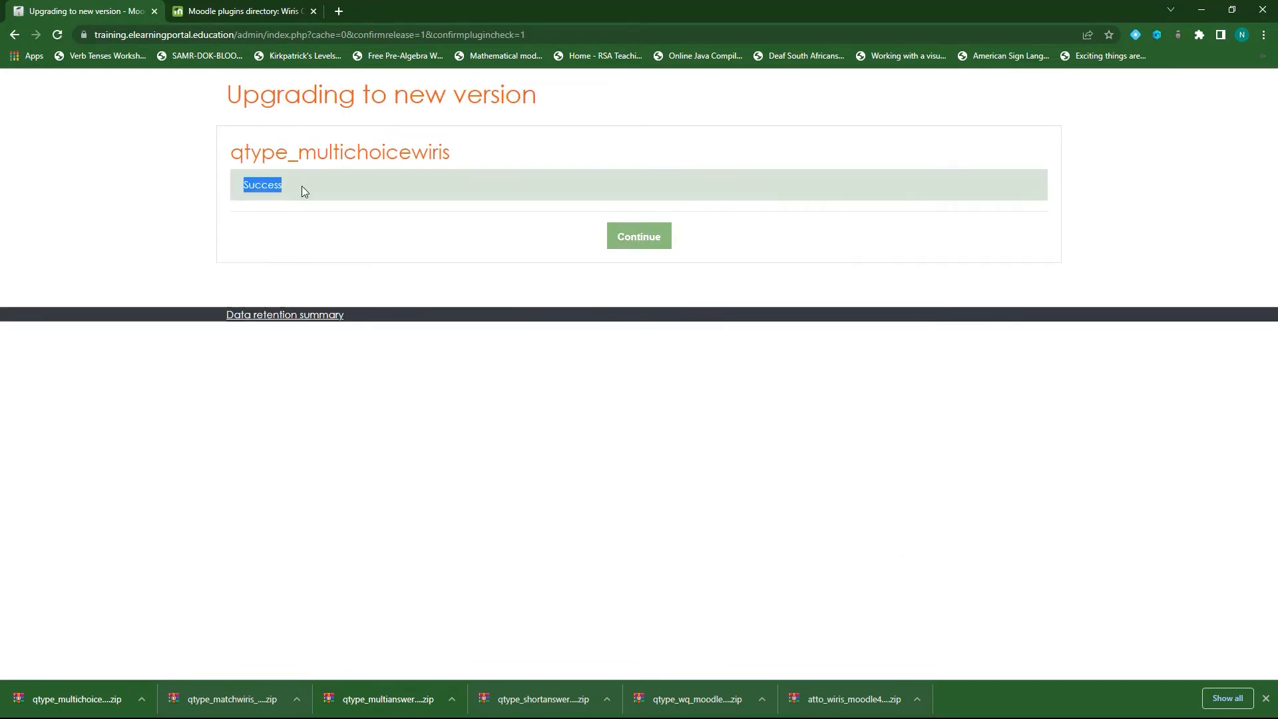
left_click(616, 237)
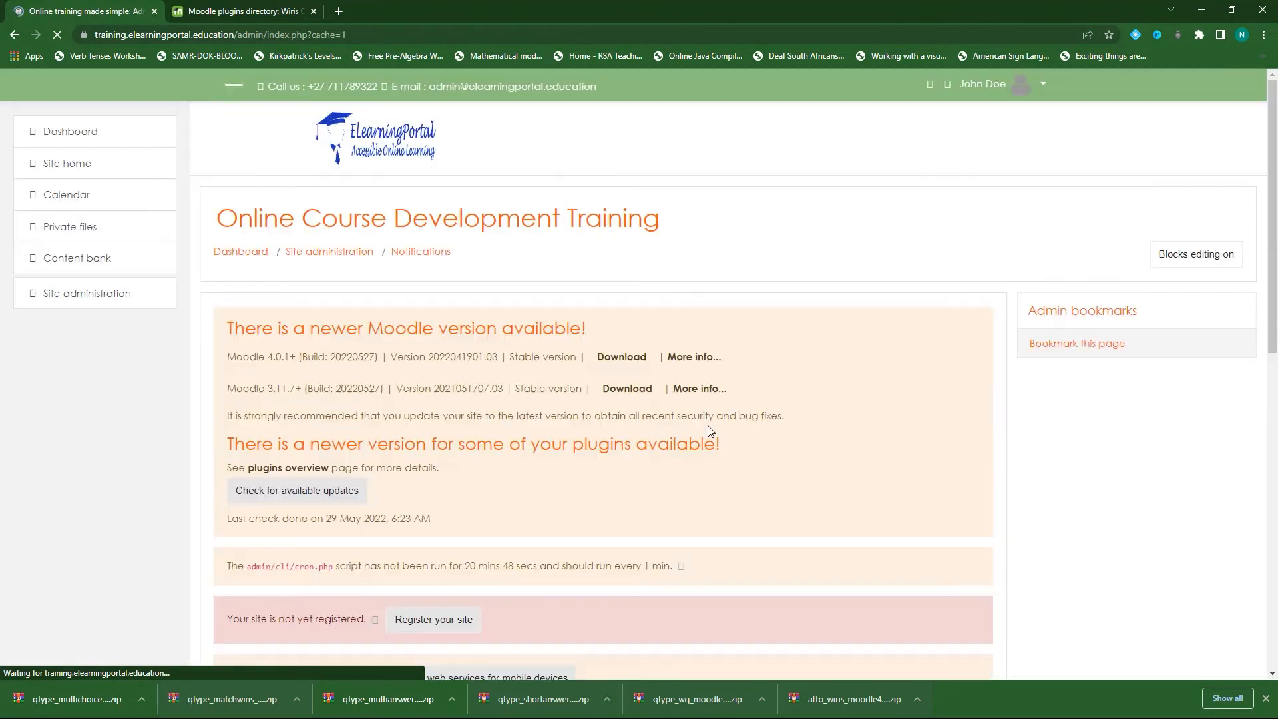
left_click(78, 296)
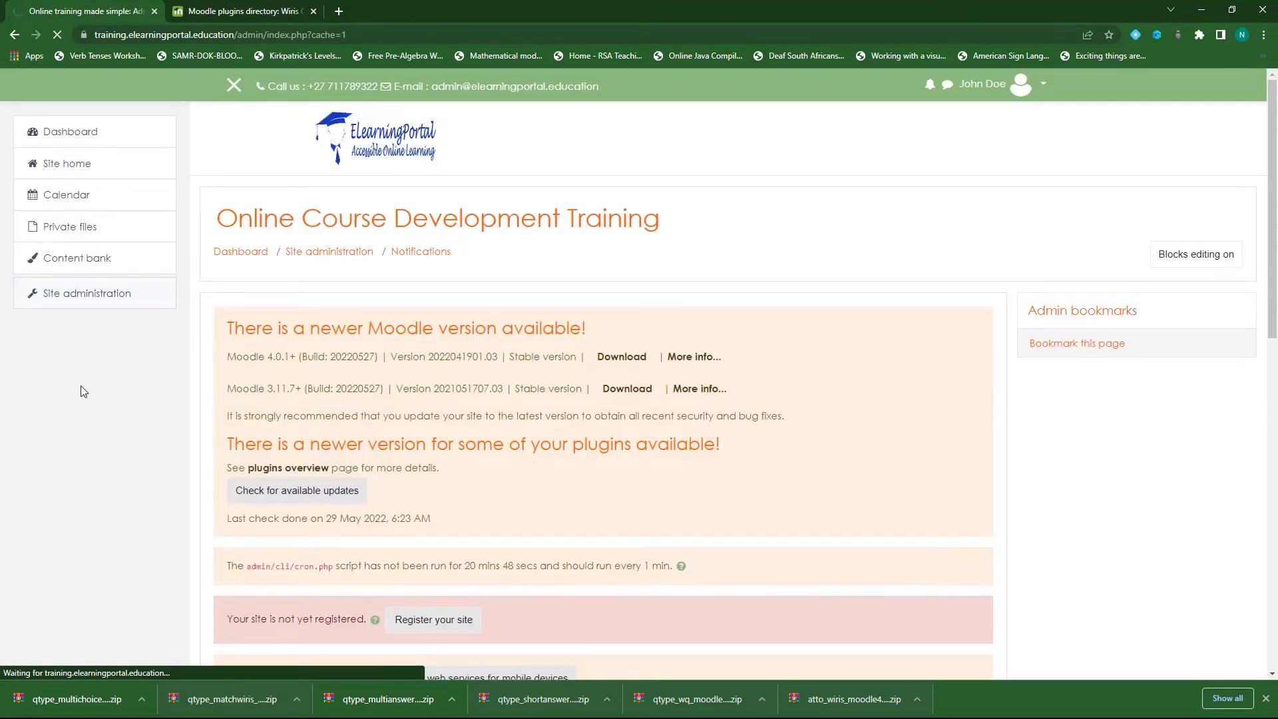
- Return to the WIRIS set in the plugins directory and download the Wiris Quizzes Essay question type for Moodle 3.11
left_click(246, 18)
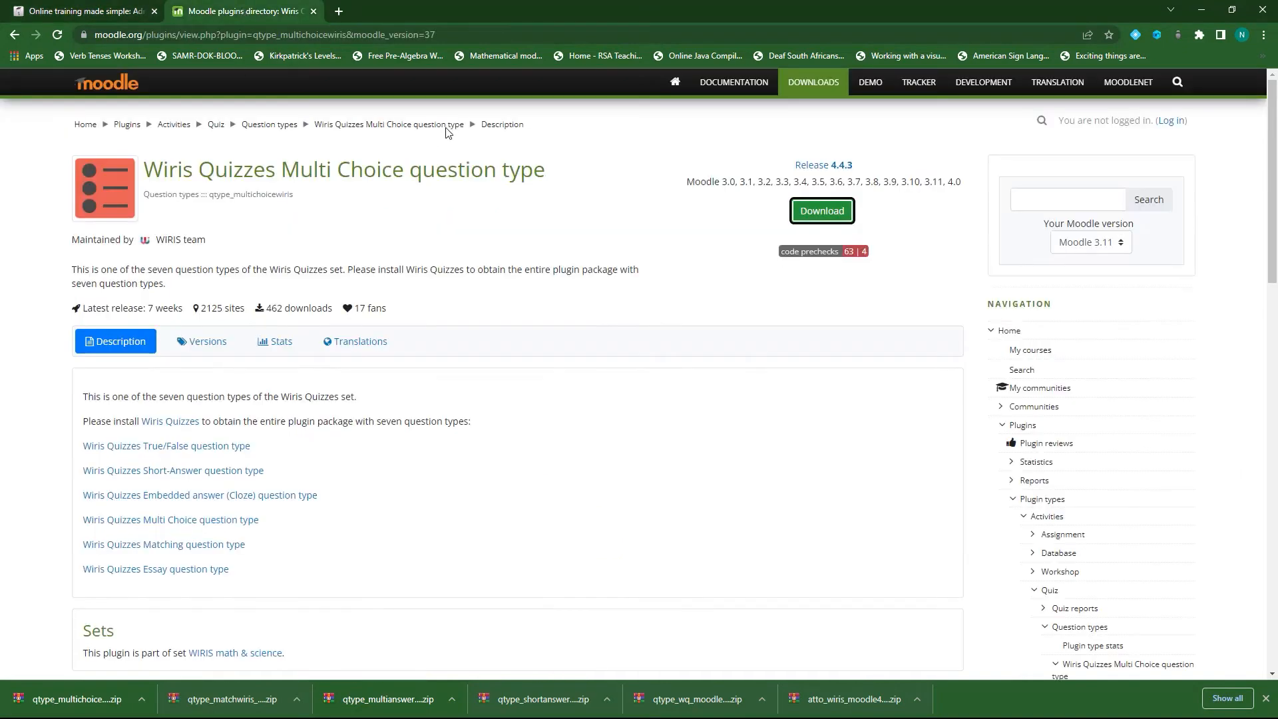
left_click(14, 35)
scroll(273, 490, "down", 3)
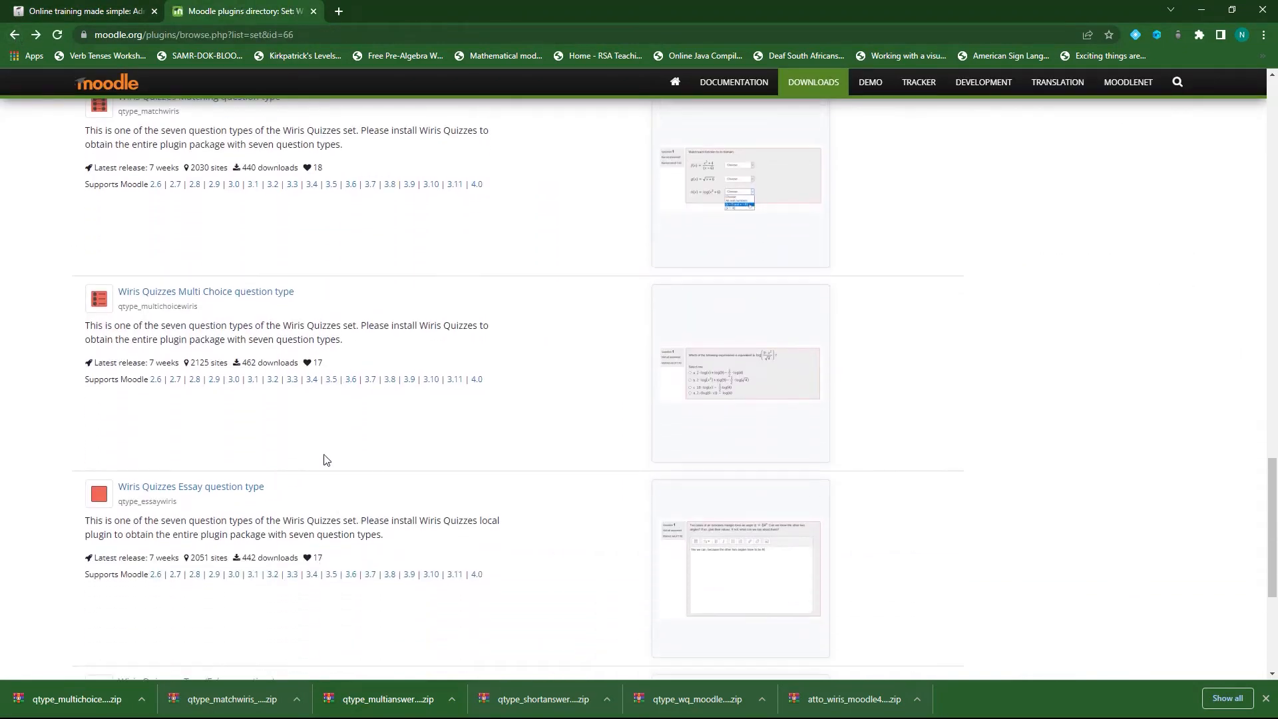
scroll(326, 459, "down", 1)
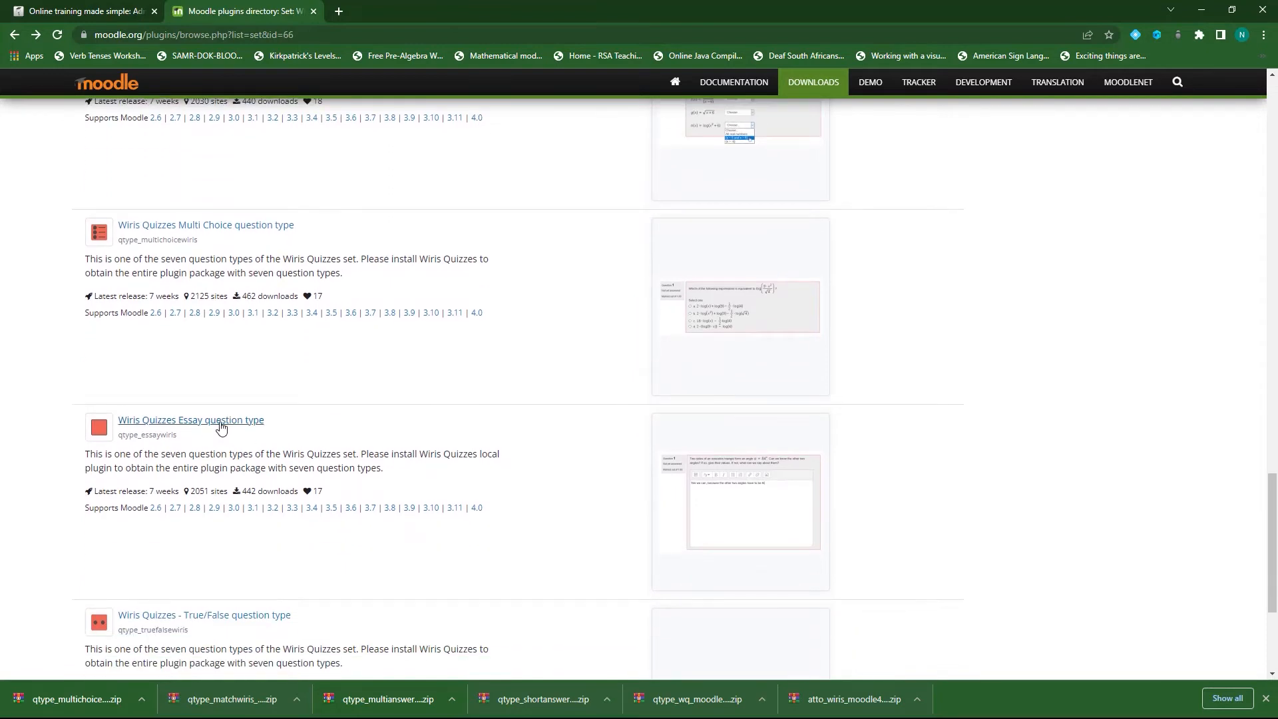
left_click(453, 508)
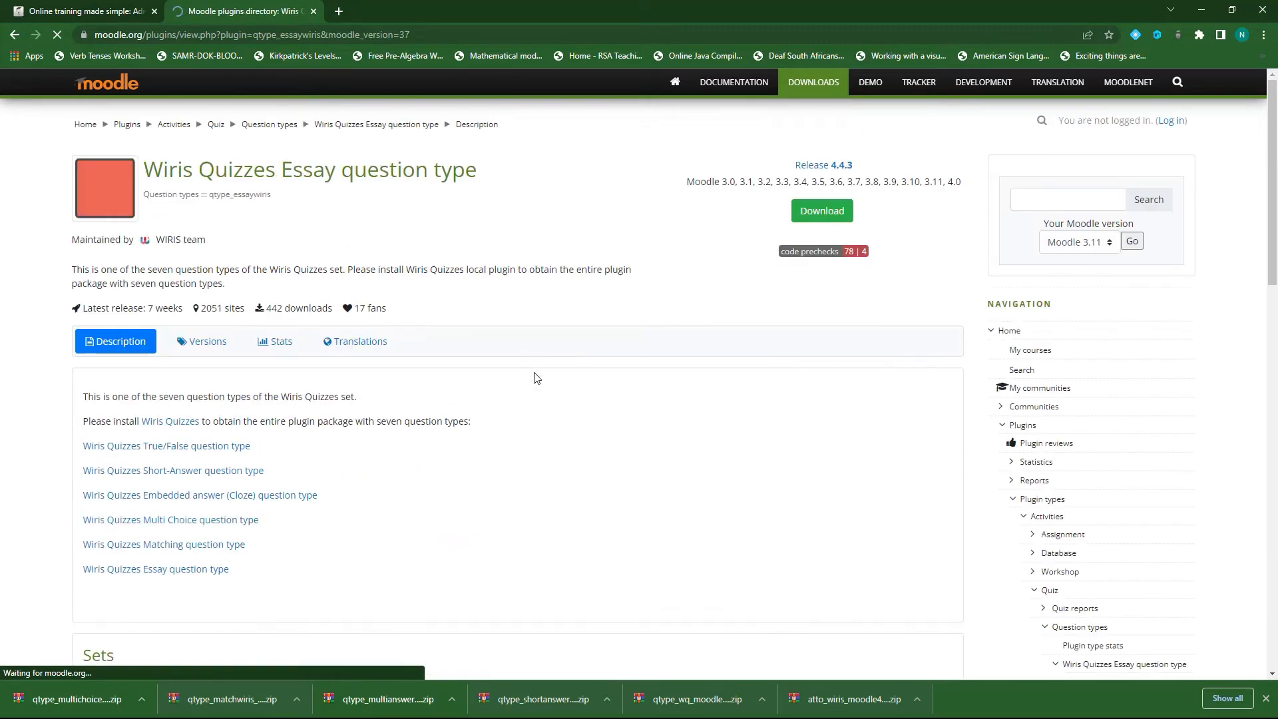
left_click(822, 211)
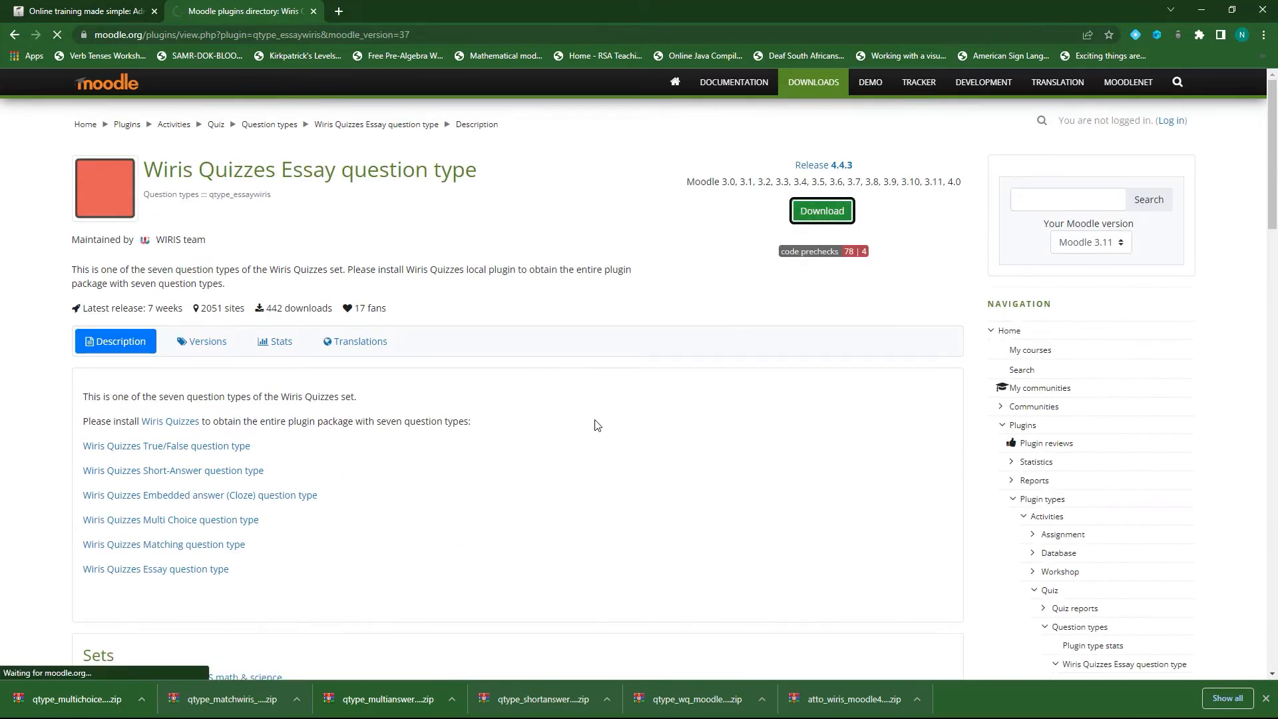
- On the training site, upload qtype_essaywiris_moodle40_2022040800.zip to the plugin installer, start its installation and continue after validation
left_click(125, 8)
left_click(512, 461)
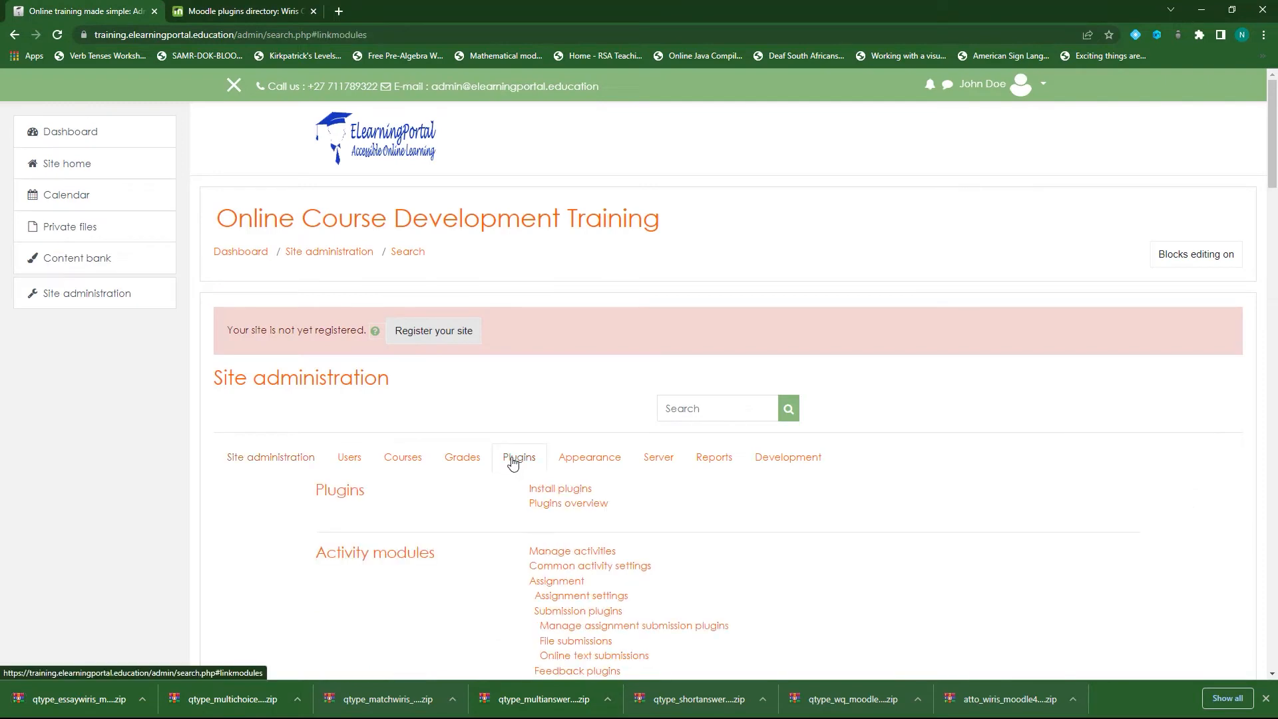
left_click(559, 490)
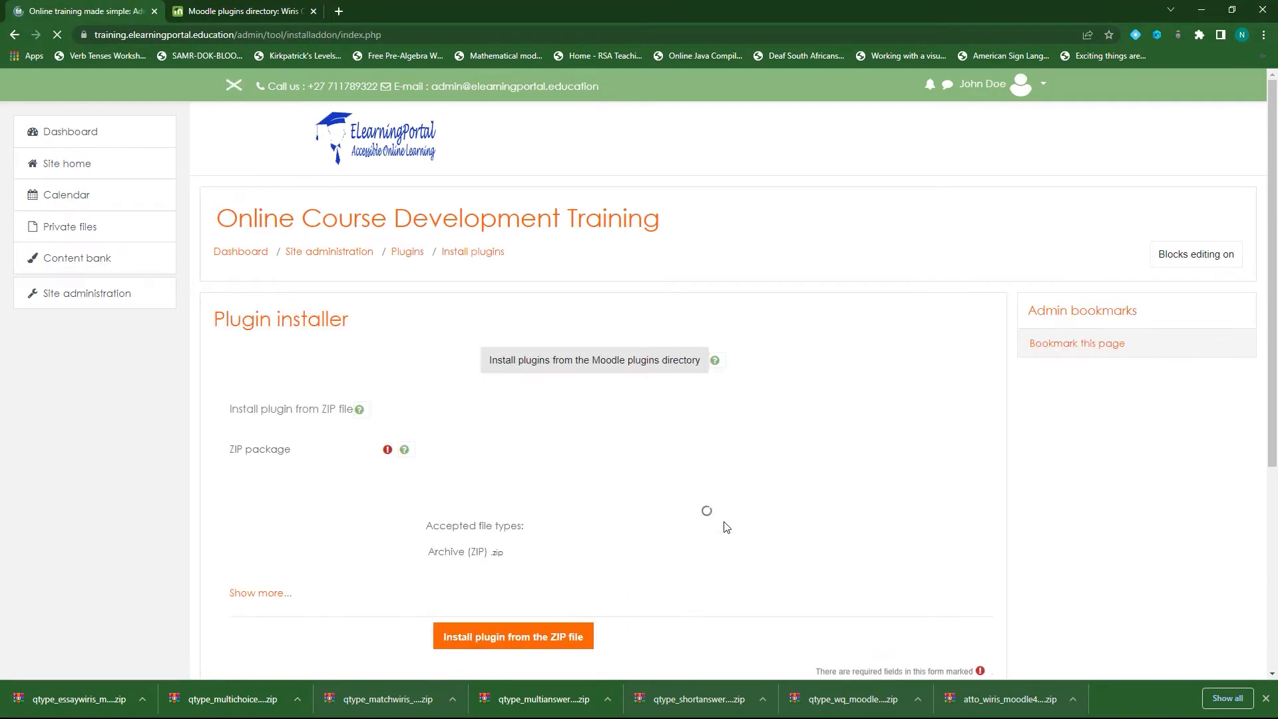
left_click_drag(67, 707, 508, 518)
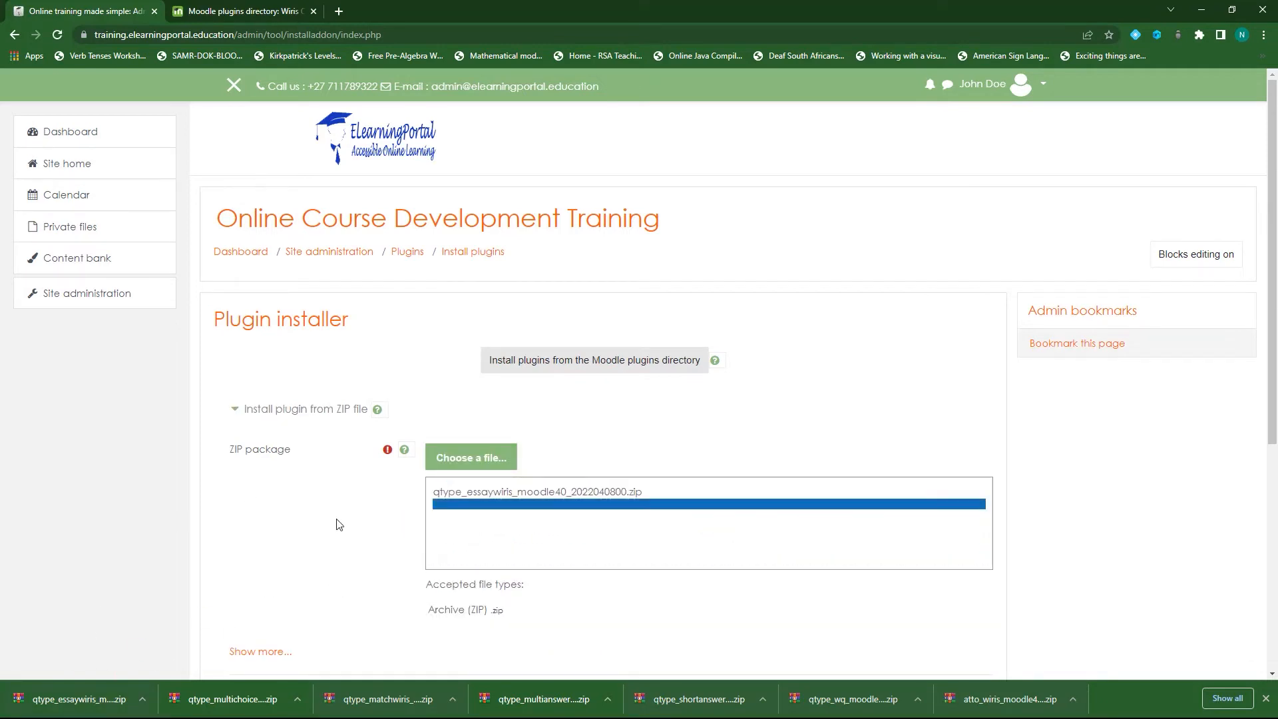
scroll(329, 513, "down", 2)
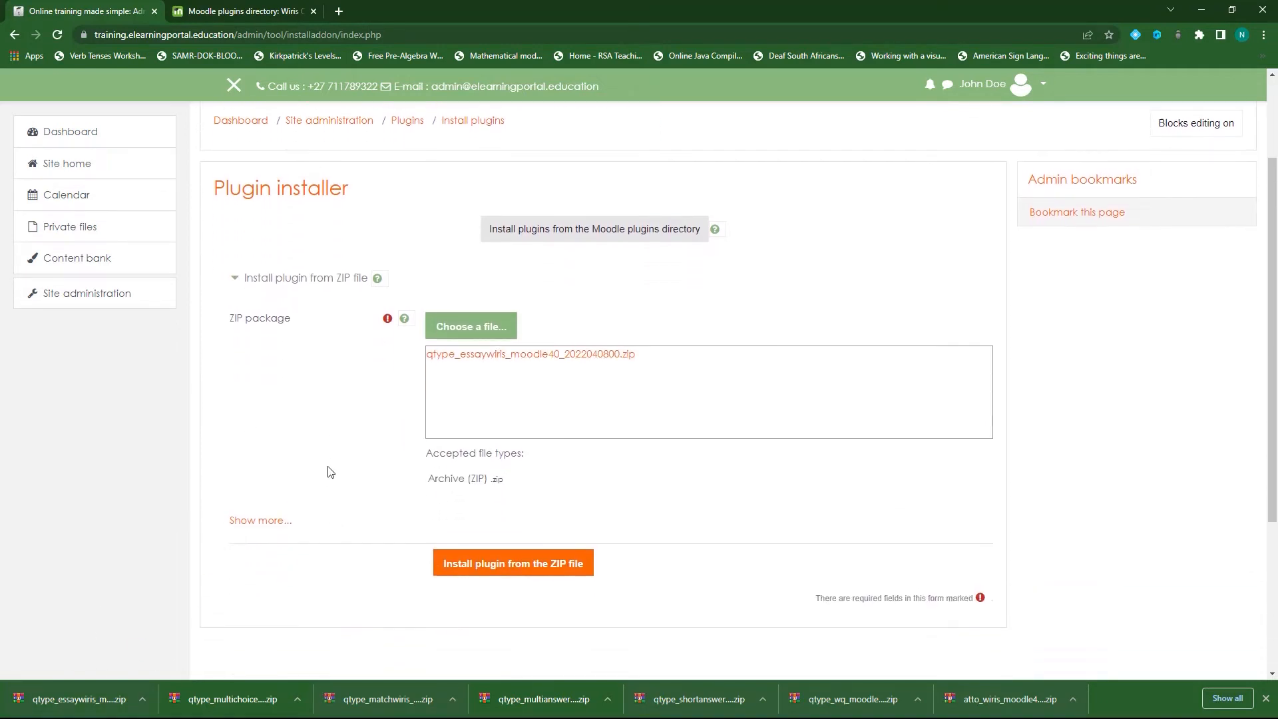
left_click(502, 565)
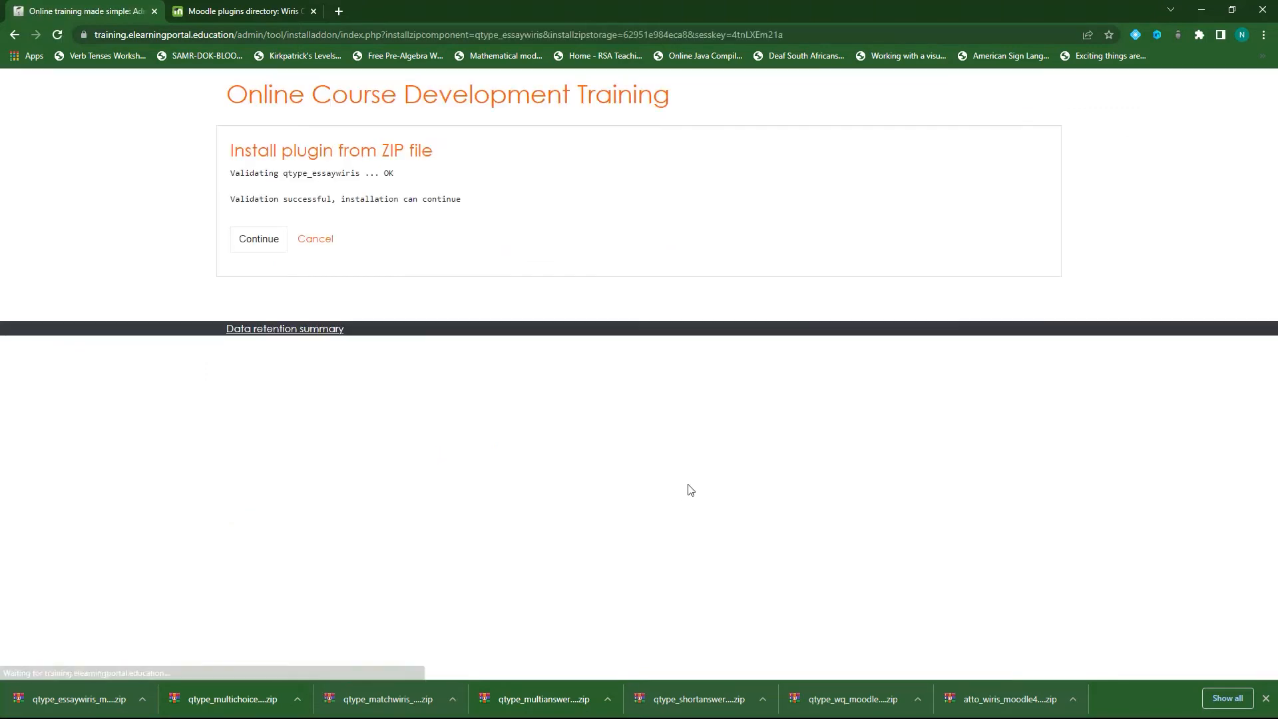
left_click(245, 238)
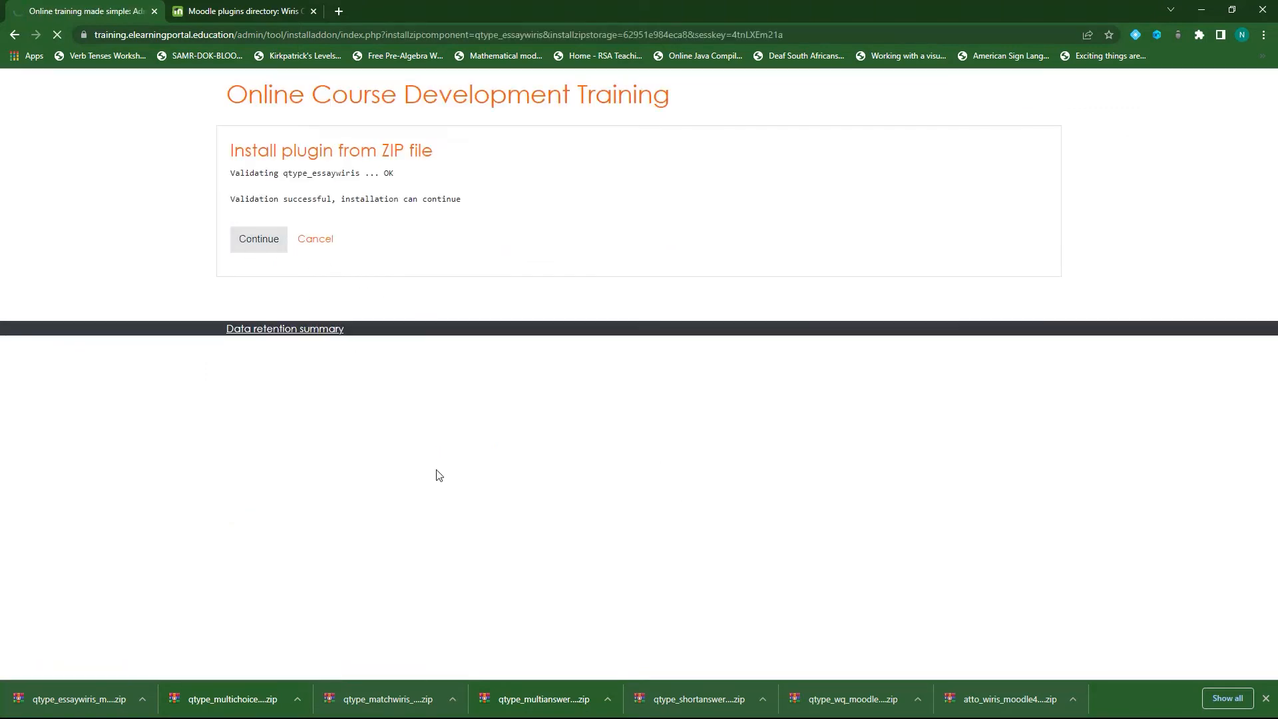
- Continue past the server checks, upgrade the Moodle database to install Essay - science, and return to site administration
scroll(560, 522, "down", 5)
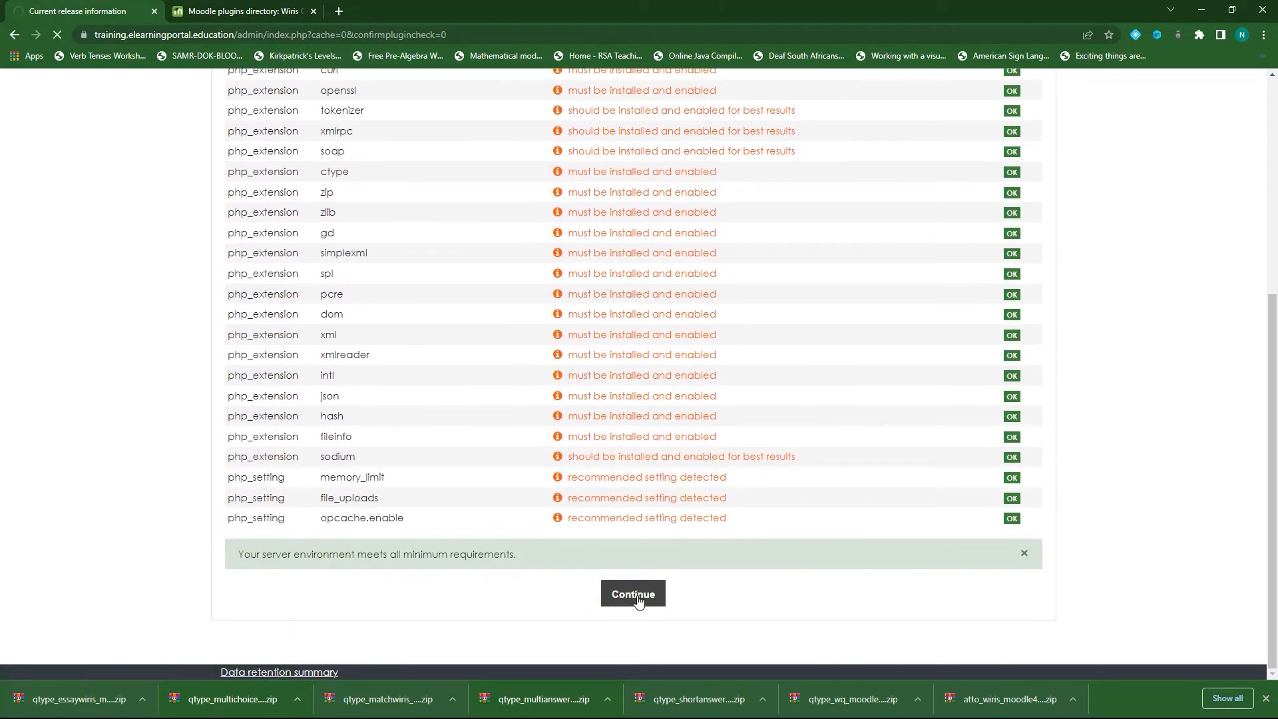
scroll(435, 488, "down", 3)
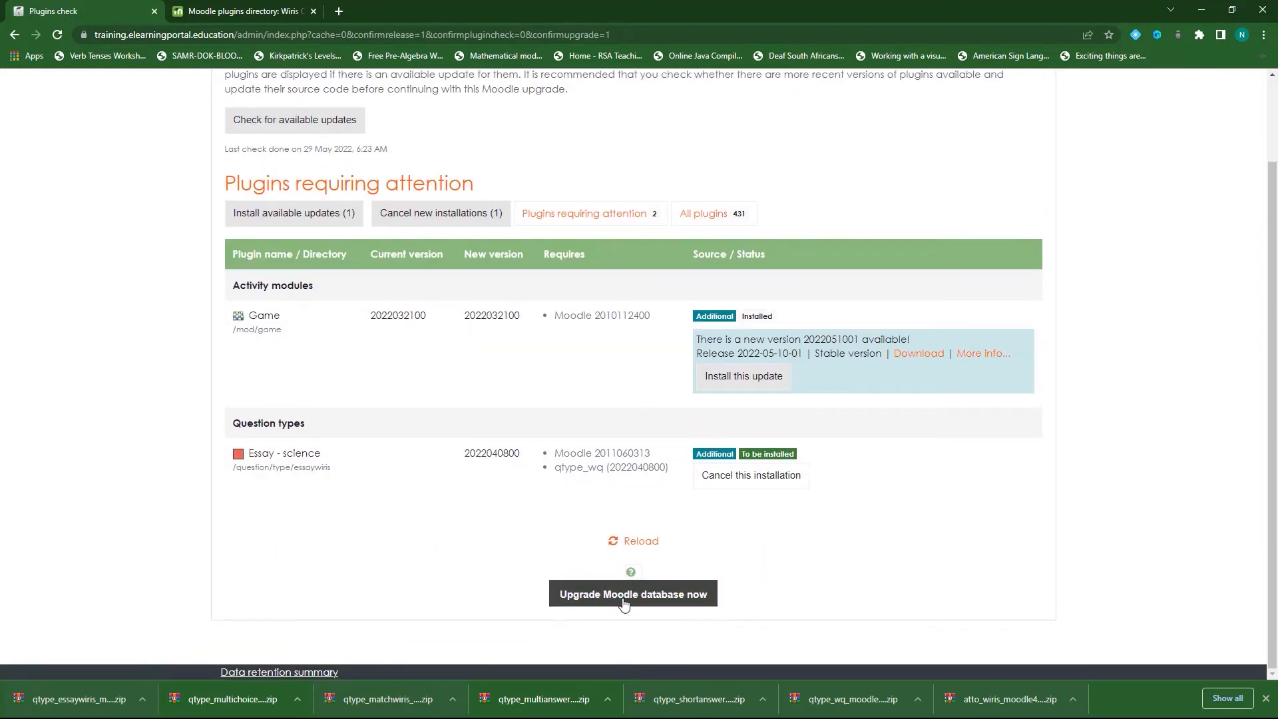
left_click(624, 603)
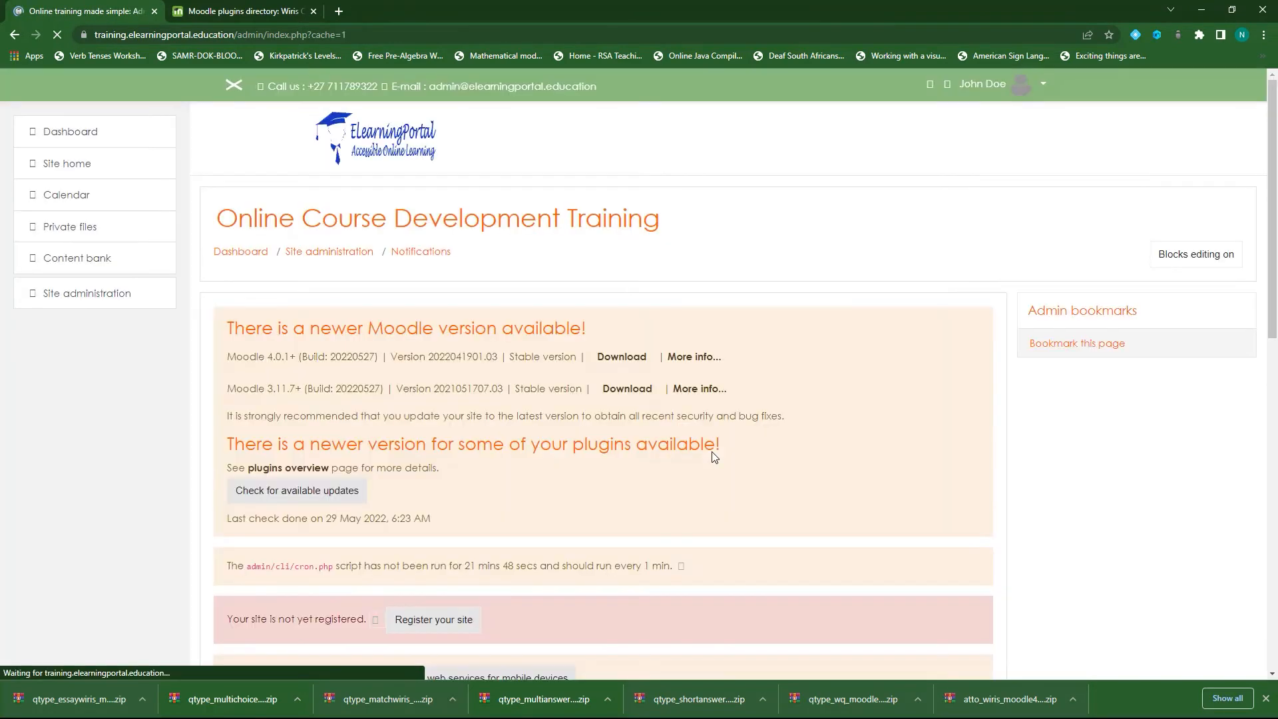
left_click(80, 298)
- Return to the WIRIS set in the plugins directory and download the Wiris Quizzes - True/False question type for Moodle 3.11
left_click(226, 13)
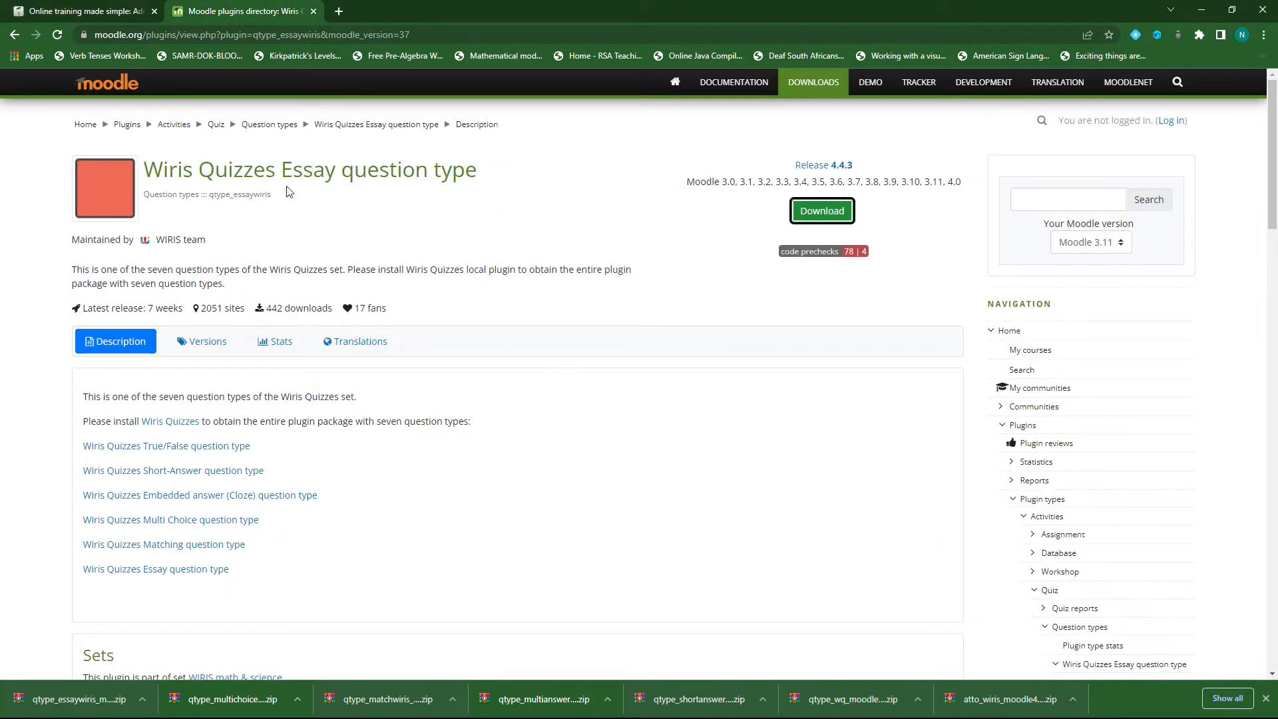
left_click(15, 34)
scroll(445, 502, "down", 3)
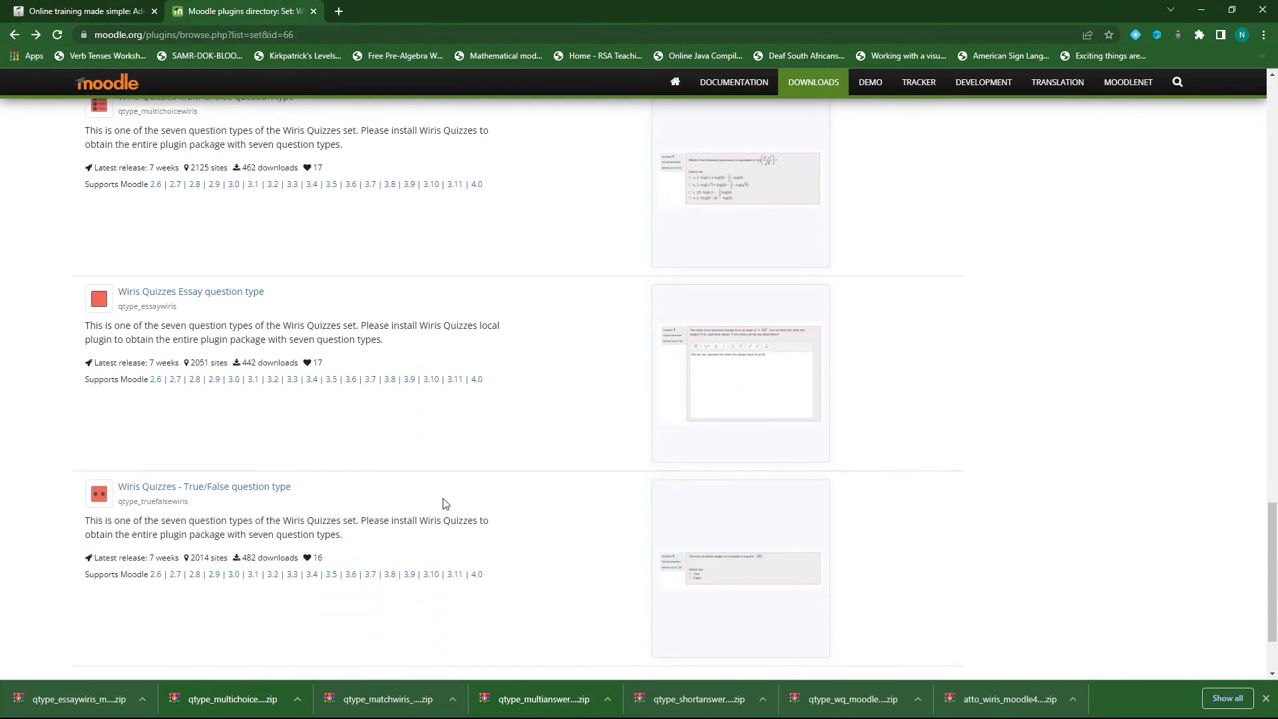
scroll(419, 479, "down", 1)
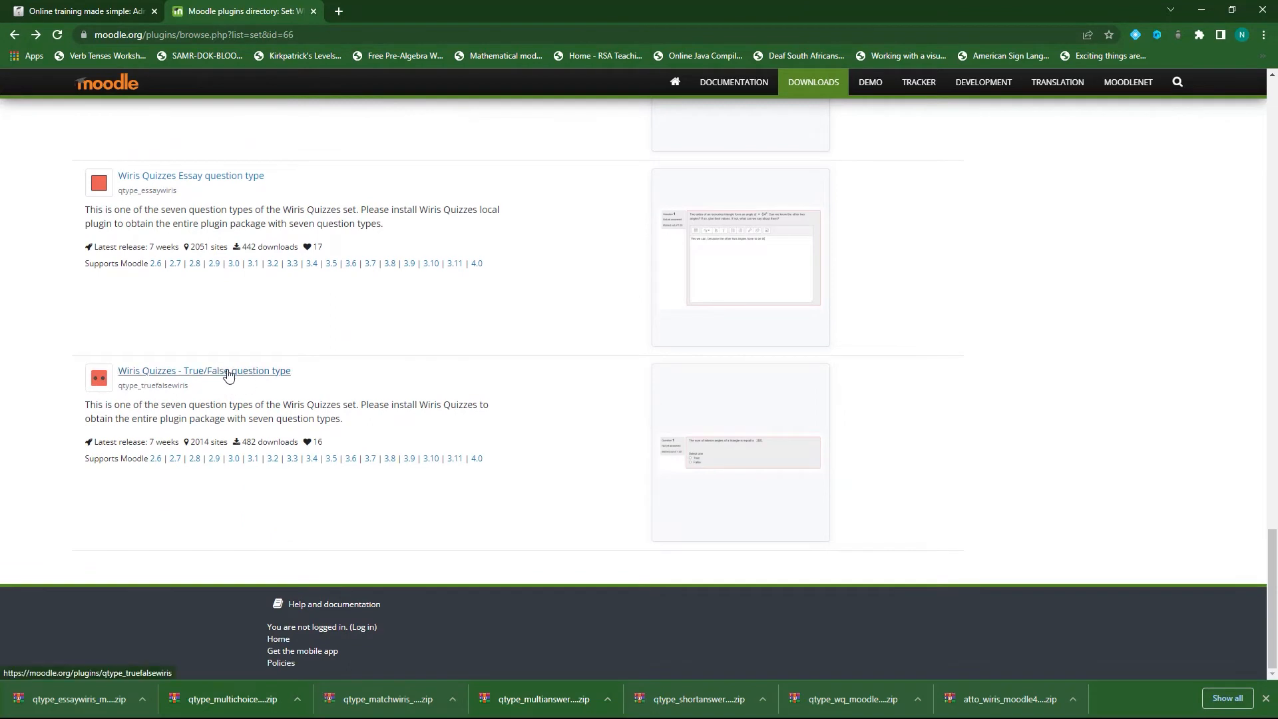
left_click(455, 459)
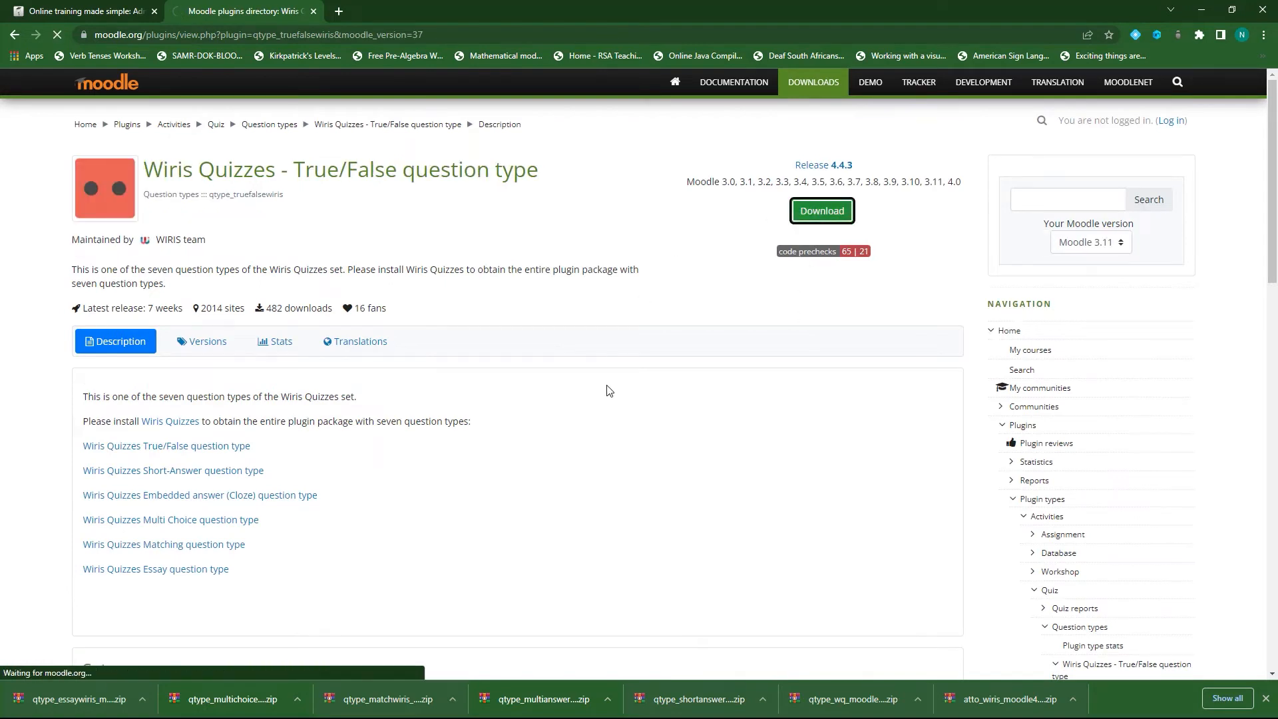
- On the training site, upload qtype_truefalsewiris_moodle40_2022040800.zip to the plugin installer, start its installation and continue after validation
left_click(104, 9)
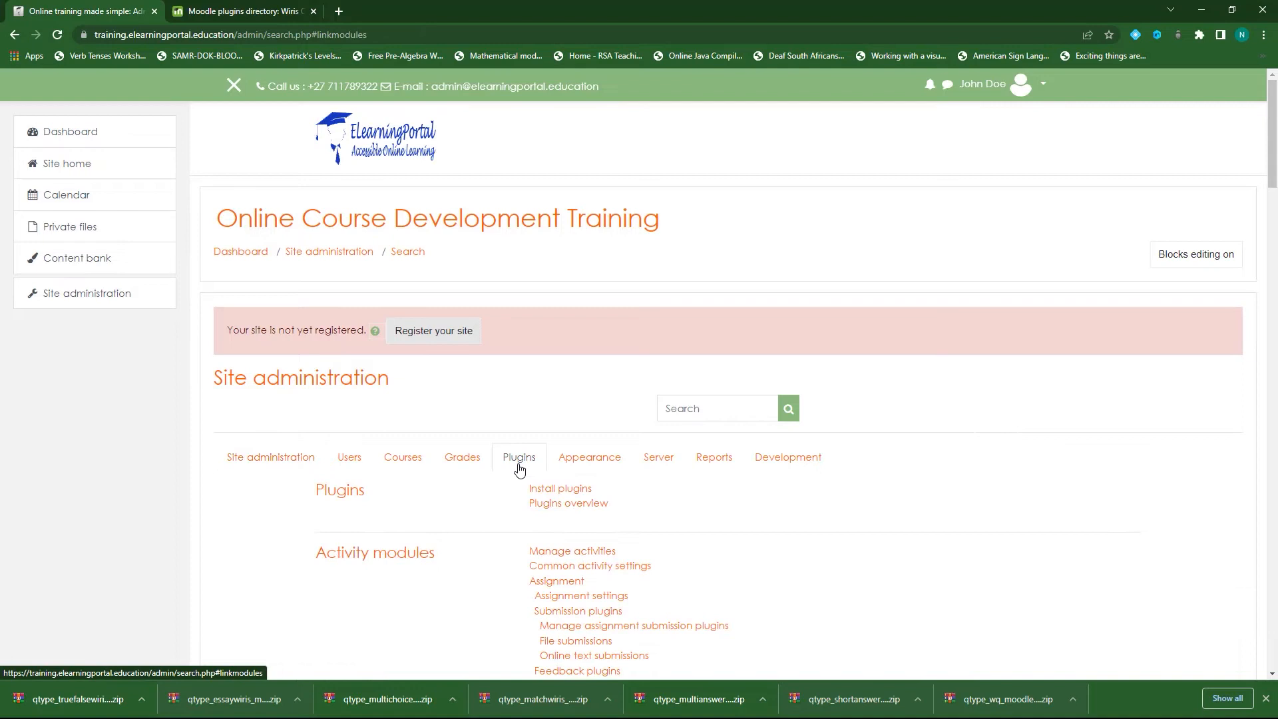
left_click(544, 491)
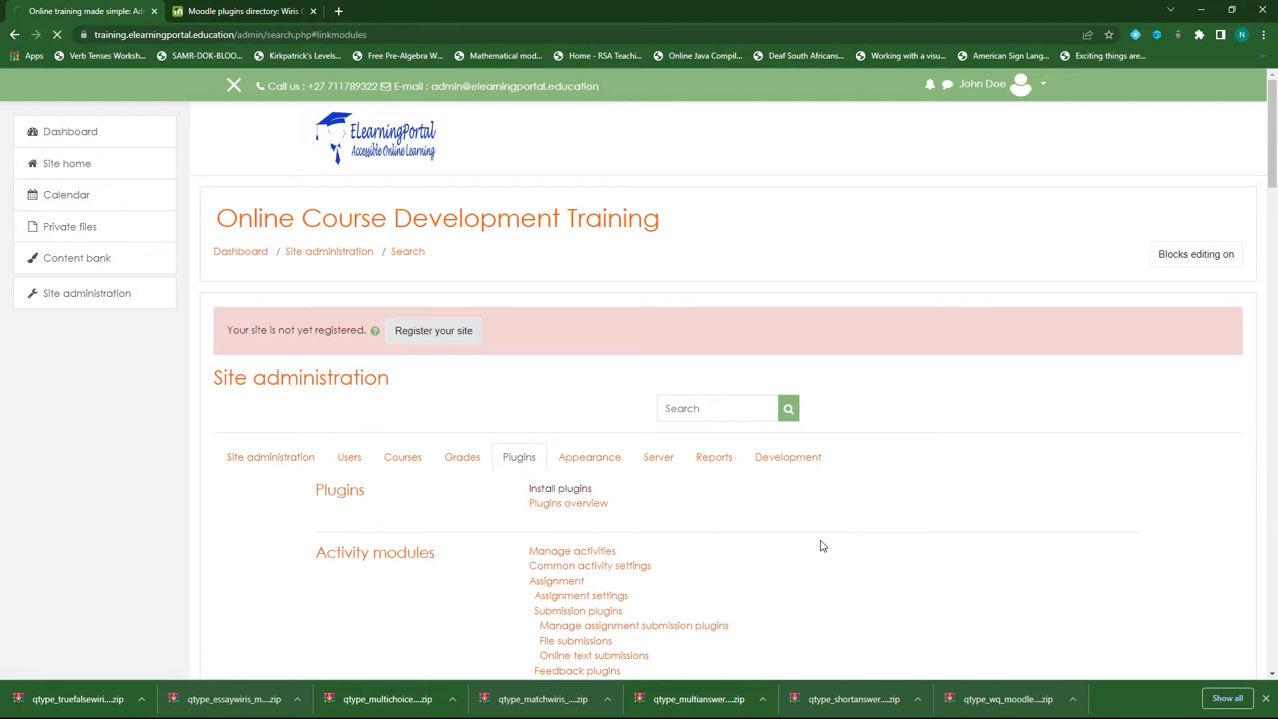
scroll(243, 622, "down", 3)
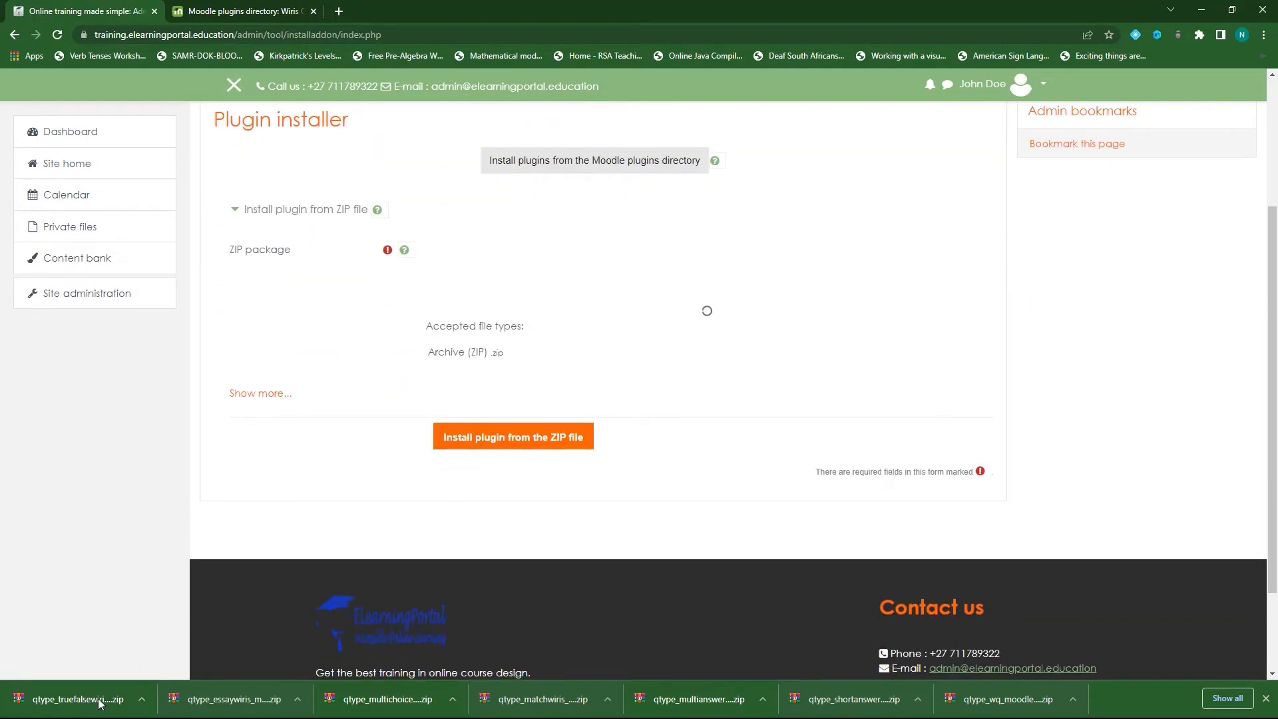
left_click_drag(61, 708, 568, 337)
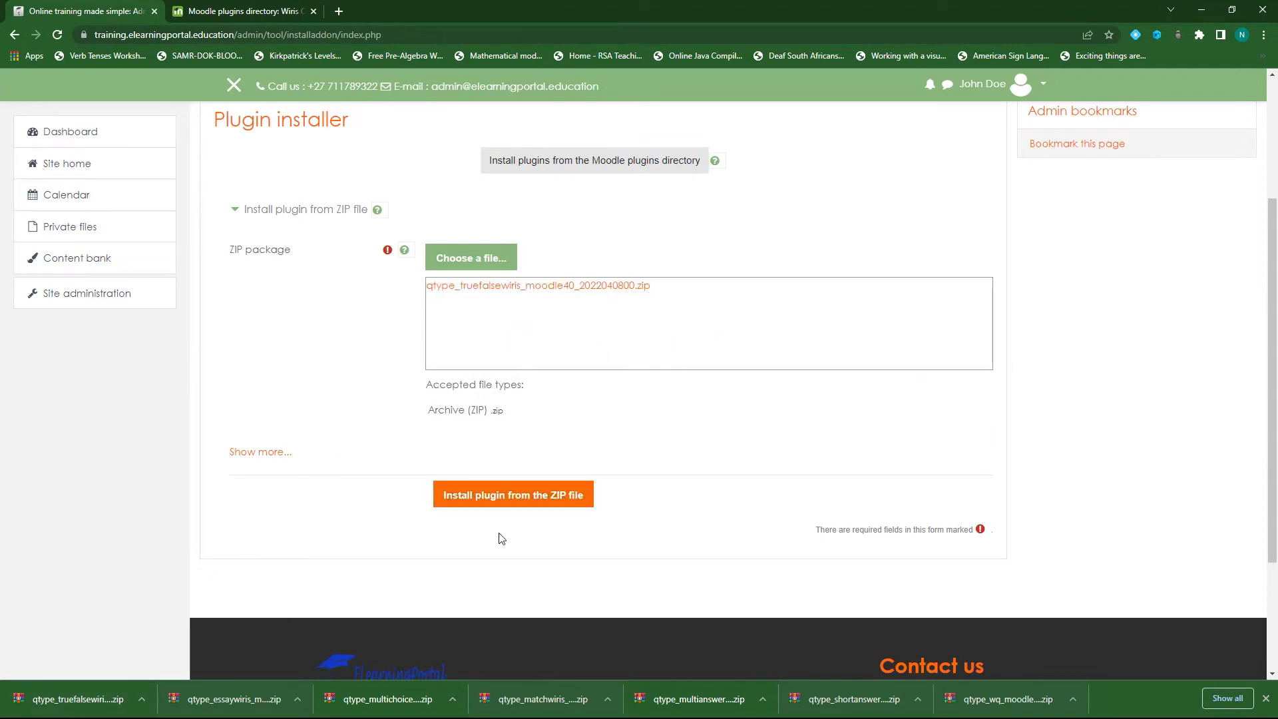
left_click(509, 496)
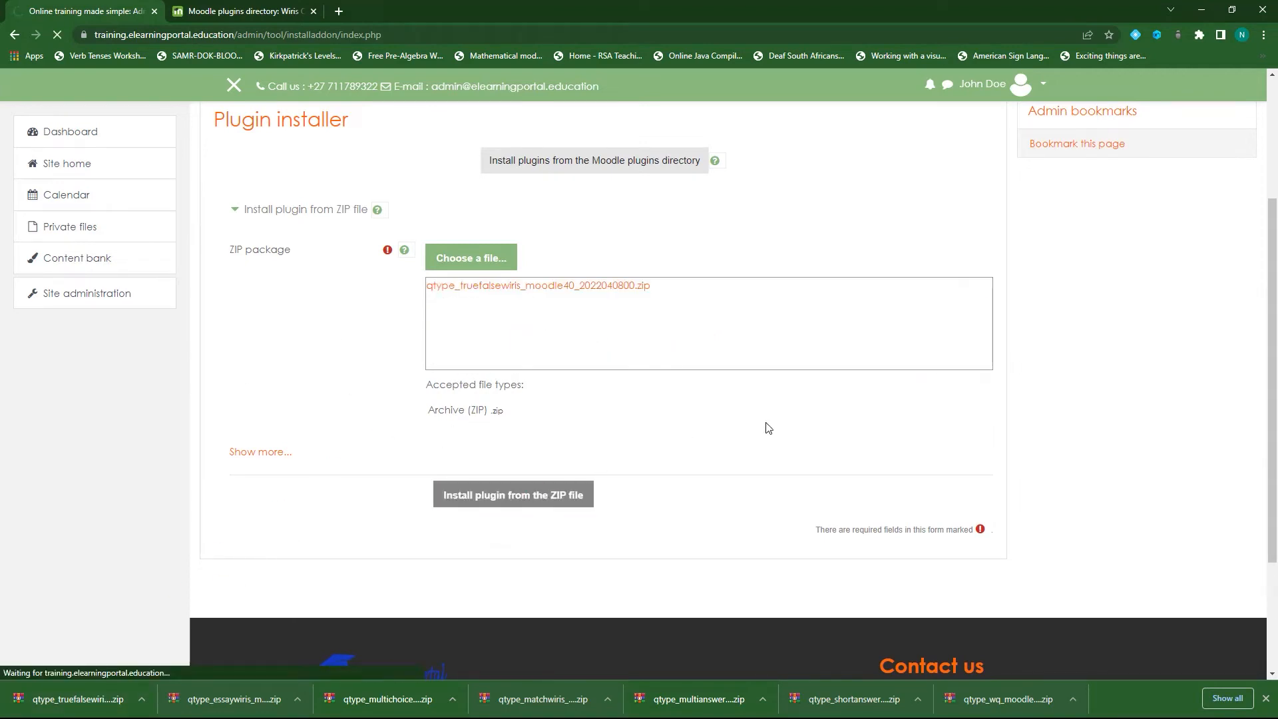
left_click(255, 243)
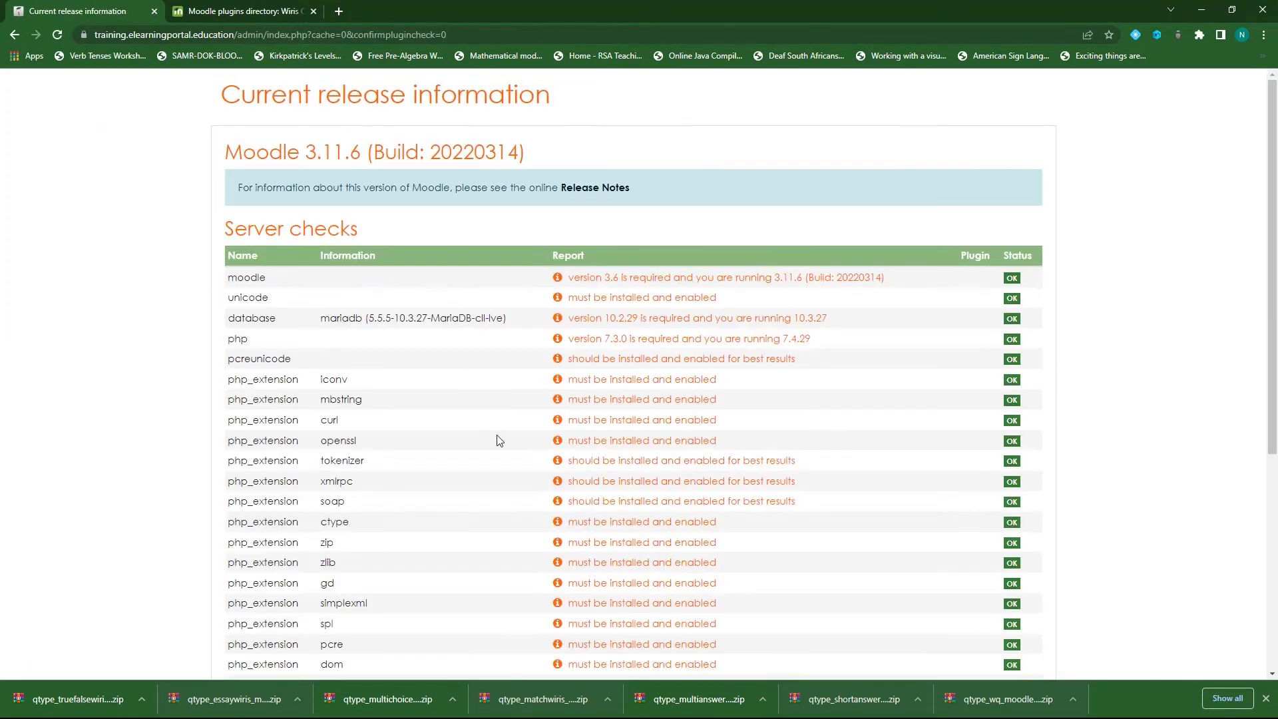
- Continue past the server checks, upgrade the Moodle database to install True/False - science, and continue after the upgrade
scroll(500, 439, "down", 5)
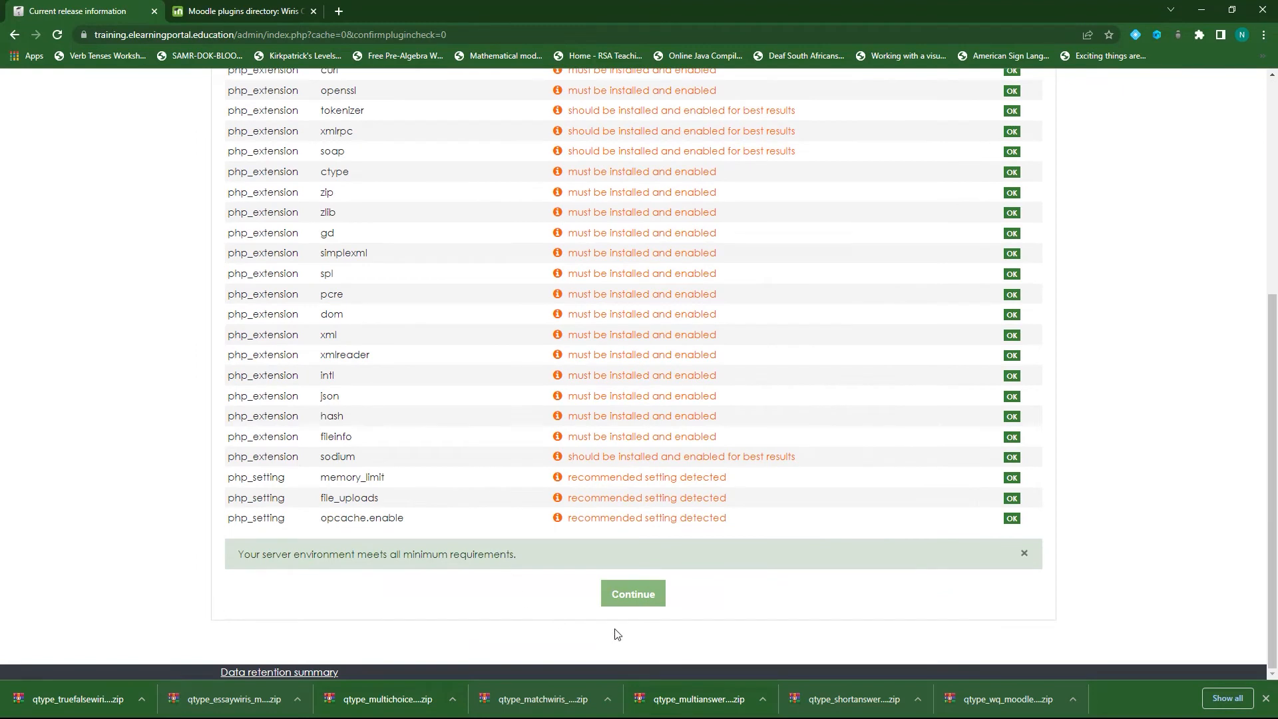
left_click(630, 599)
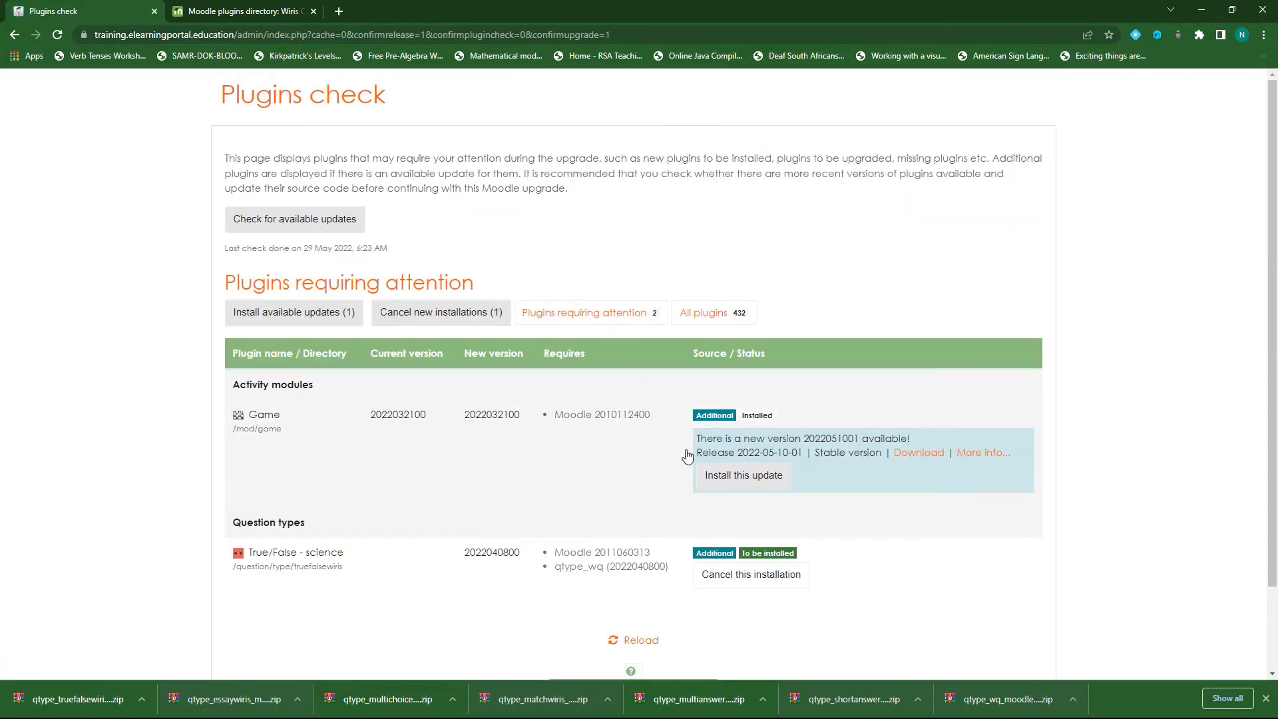
scroll(485, 508, "down", 2)
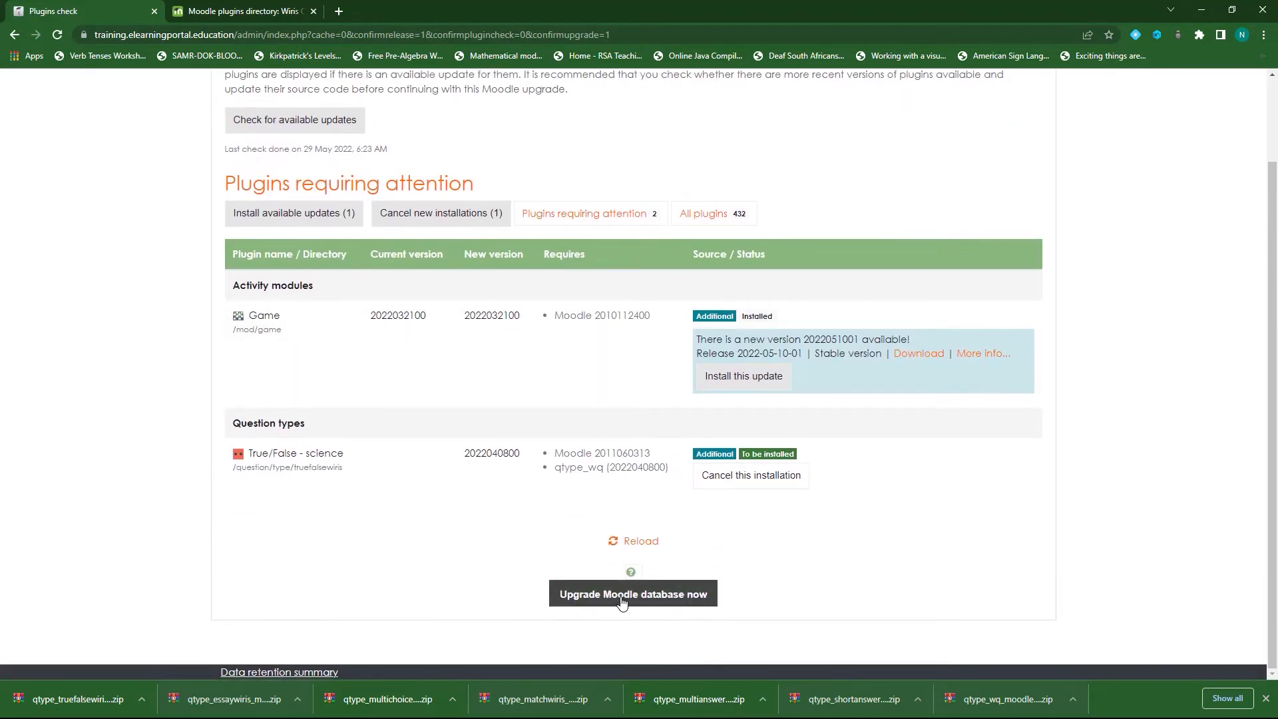
left_click(621, 603)
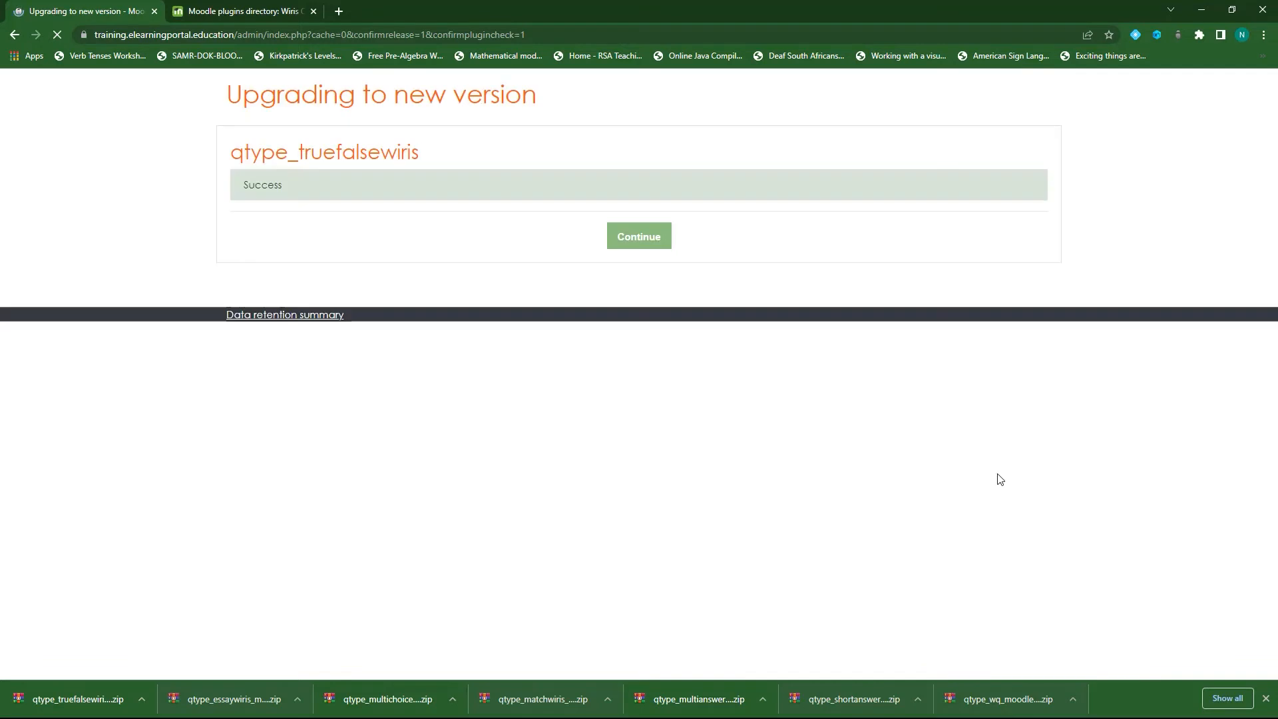
left_click(633, 235)
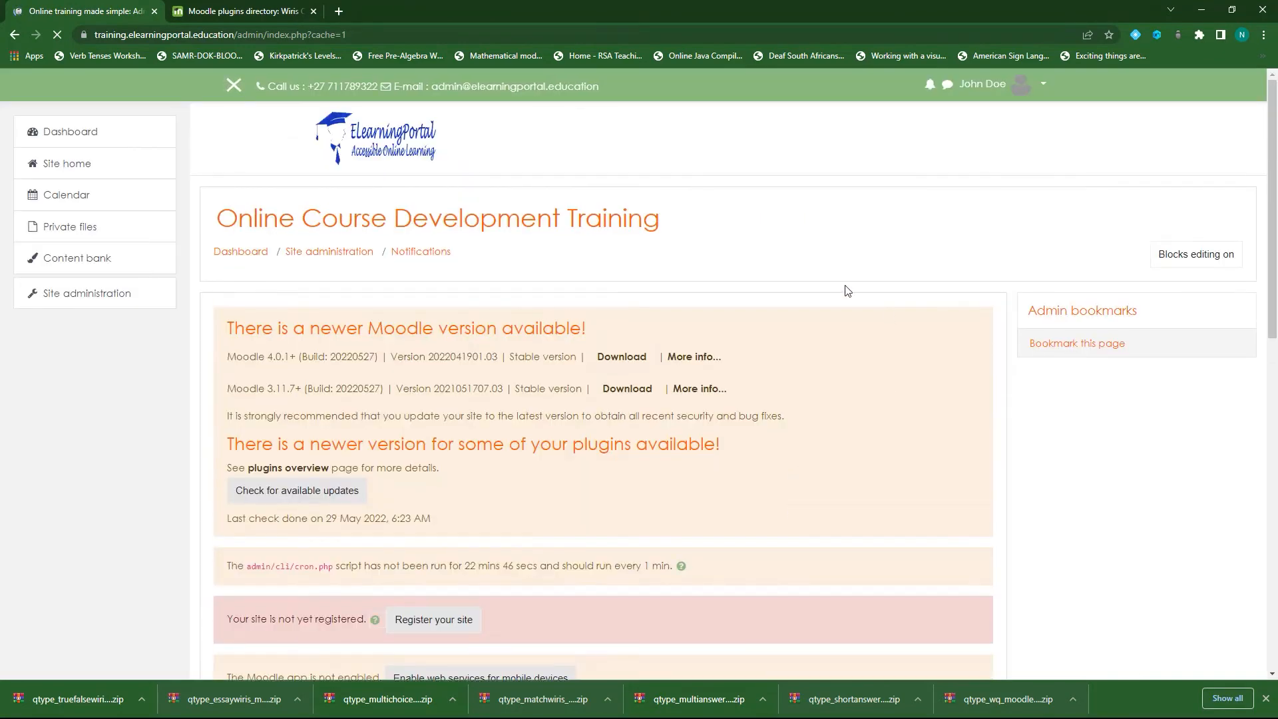
- Review the WIRIS math & science set in the plugins directory, and close the directory page and the browser's downloads bar
left_click(263, 9)
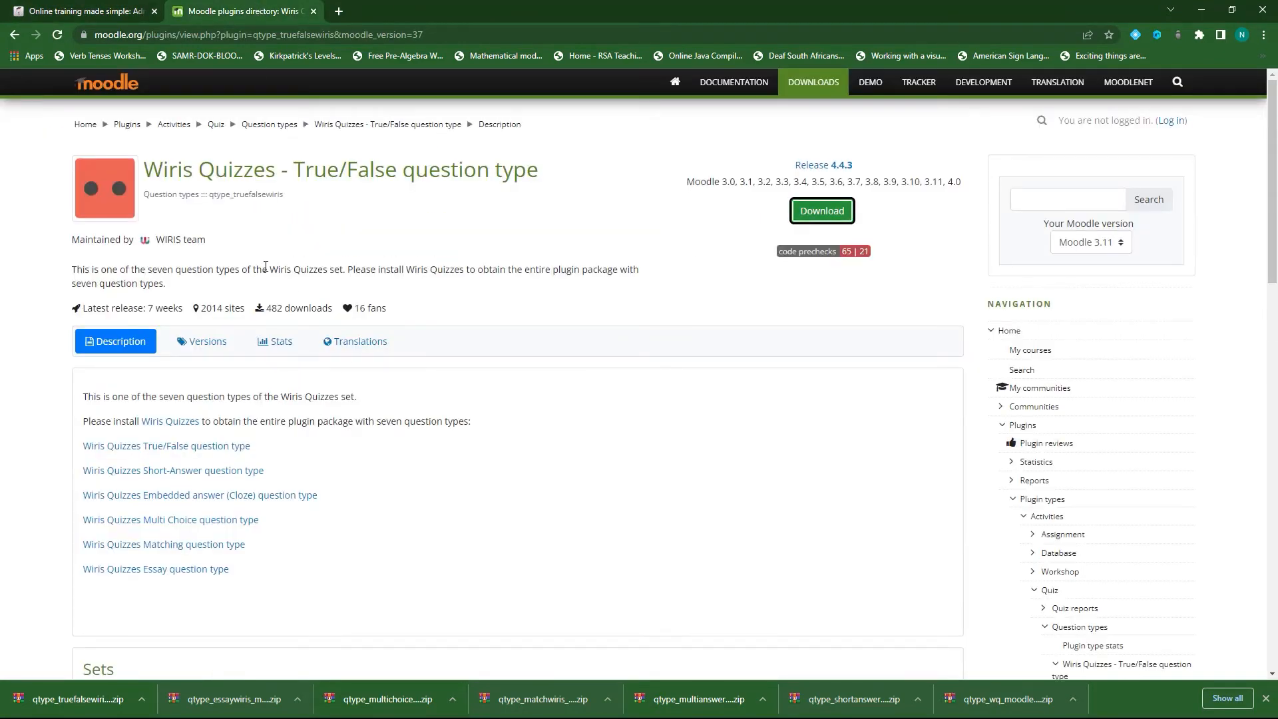
left_click(18, 38)
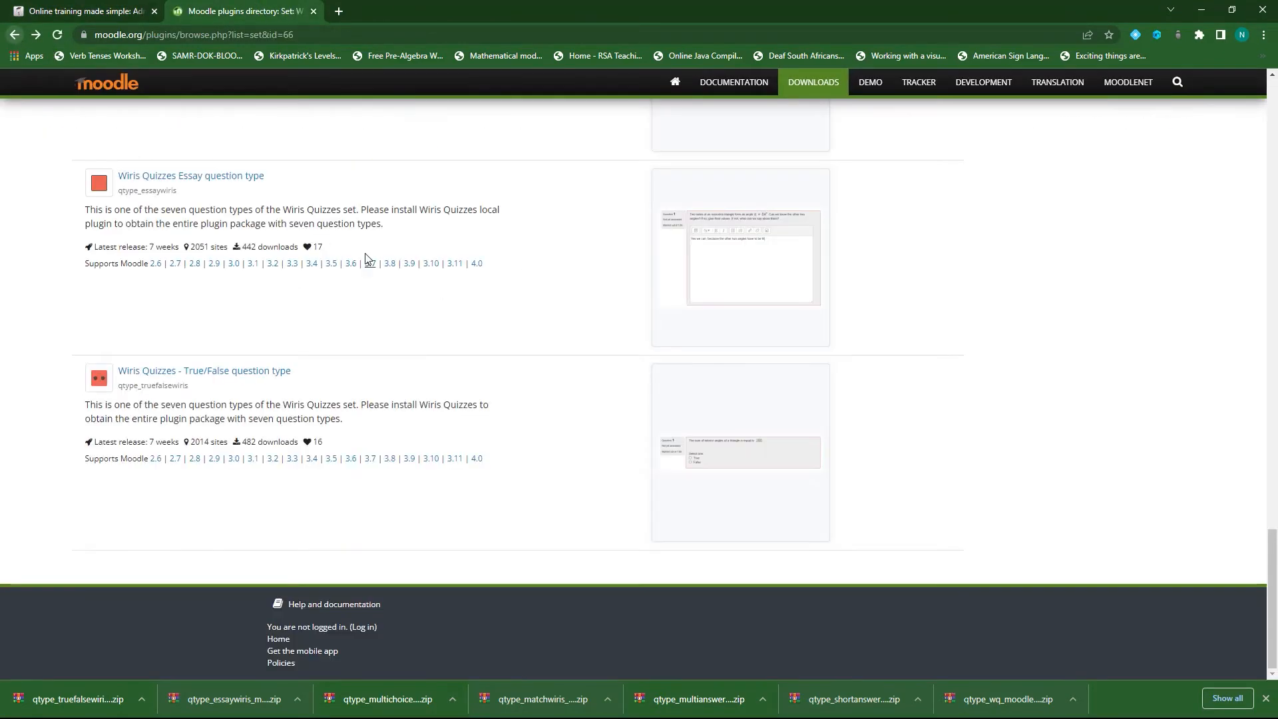
scroll(390, 391, "up", 4)
scroll(390, 392, "up", 15)
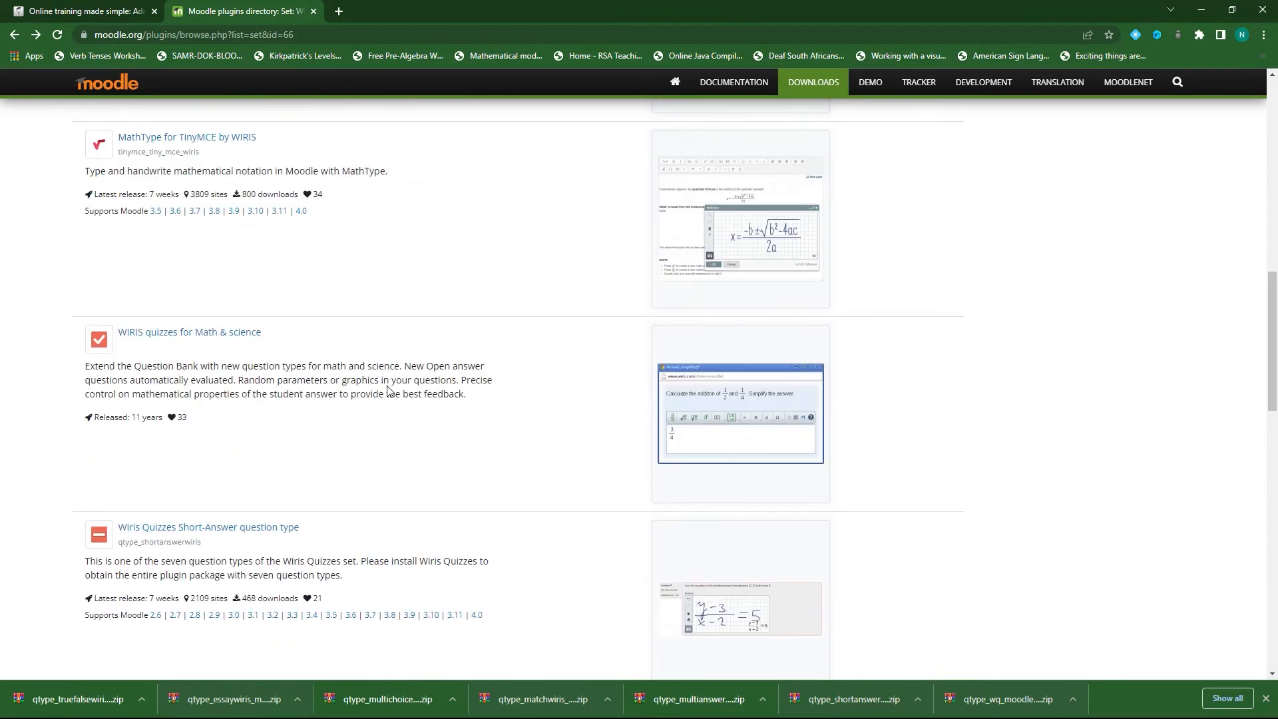
scroll(390, 391, "up", 1)
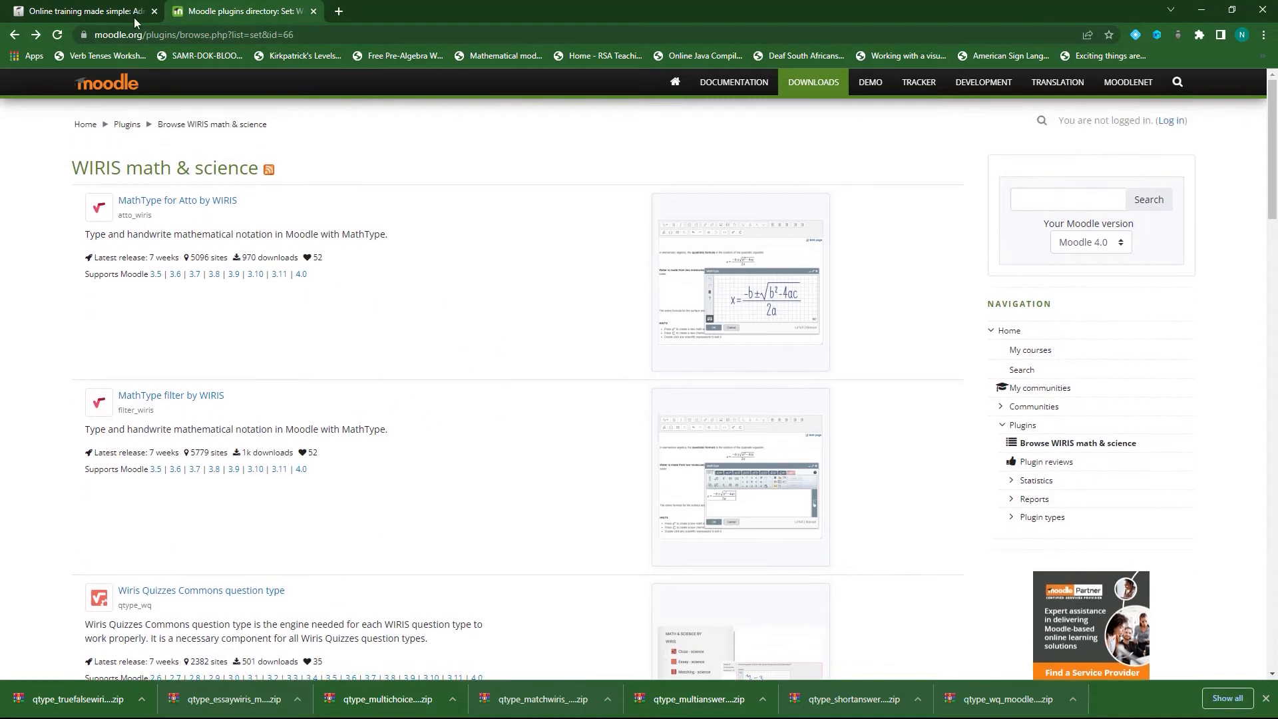
left_click(82, 10)
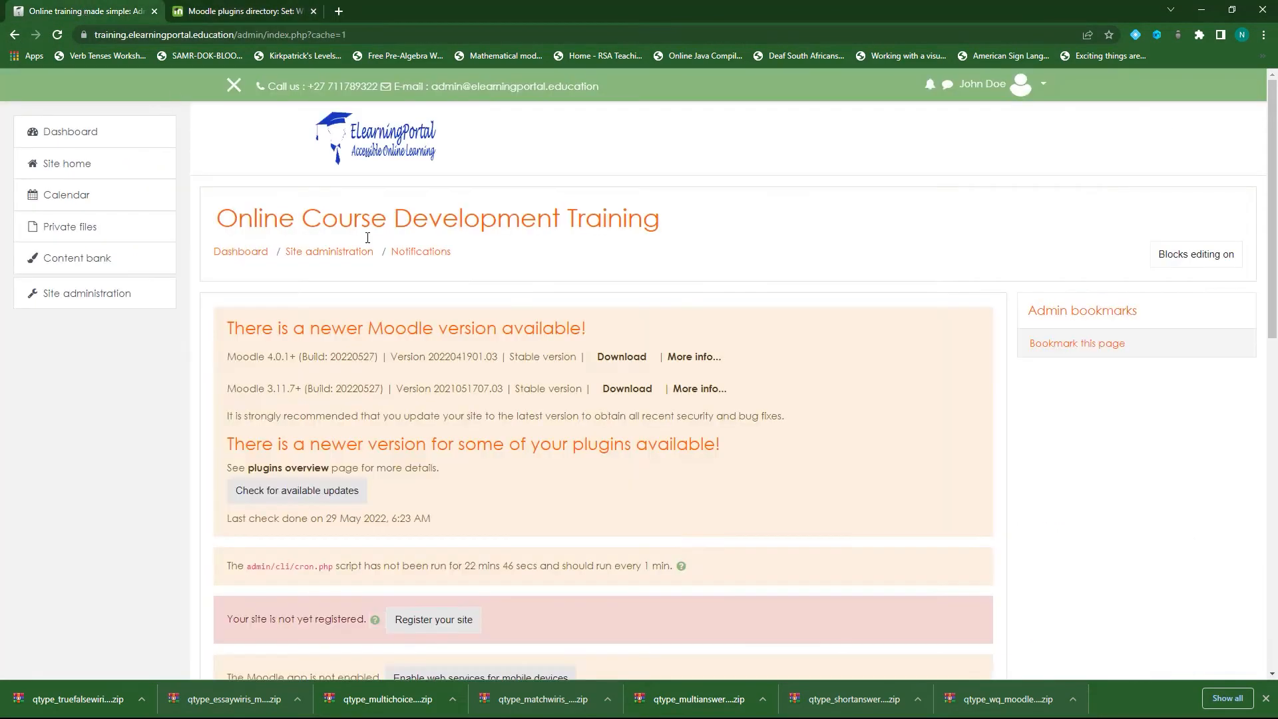
left_click(314, 12)
left_click(1266, 699)
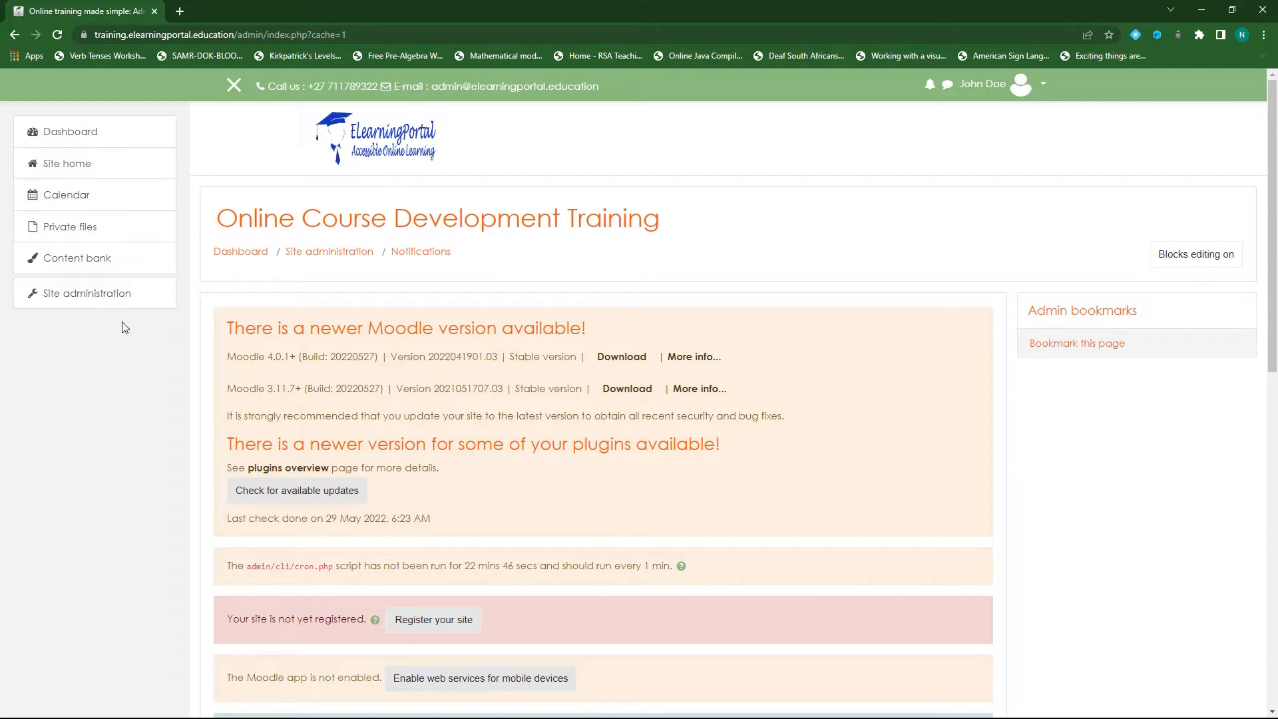
- Open the Manage filters page from the plugin section of the site administration
left_click(105, 293)
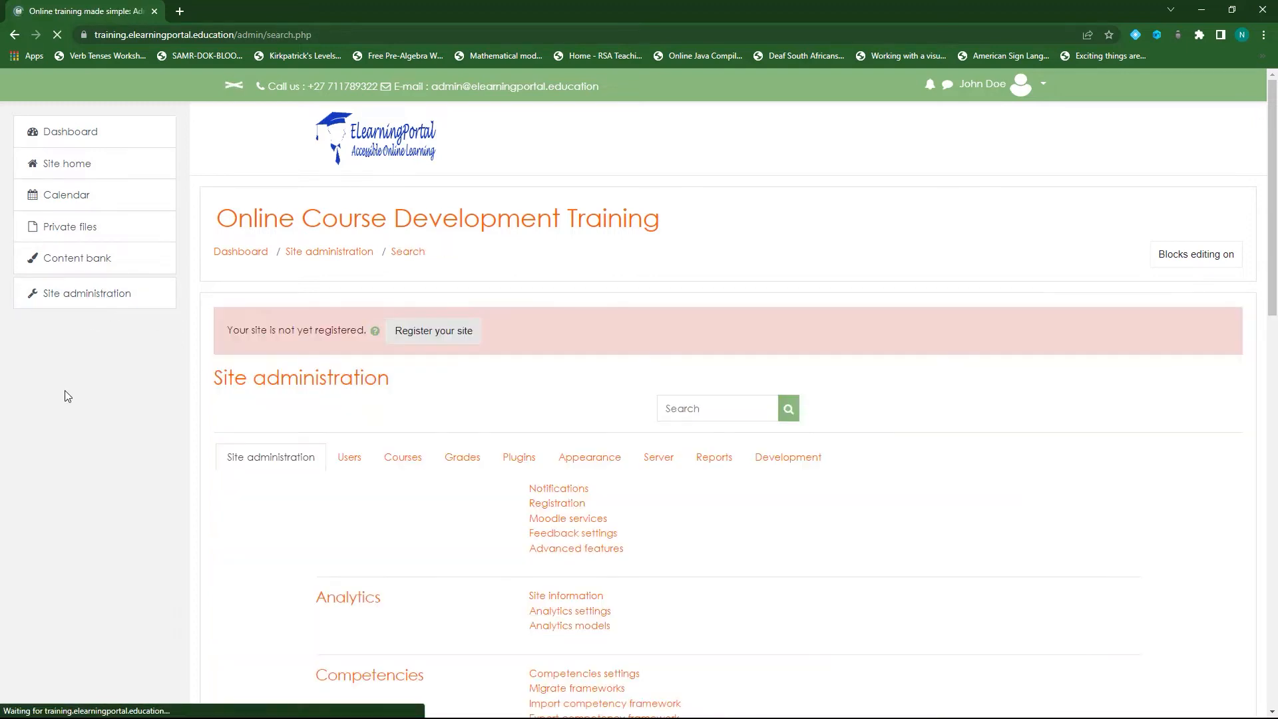
left_click(519, 459)
scroll(624, 509, "down", 15)
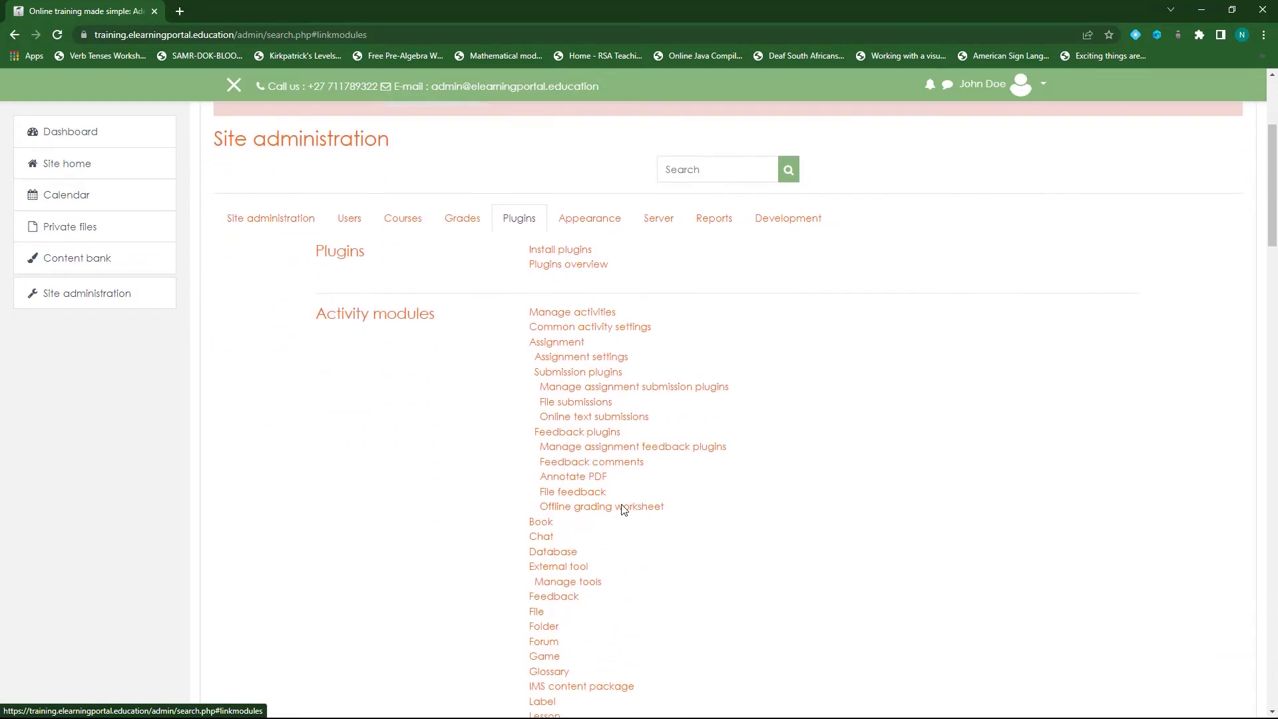
scroll(623, 509, "down", 13)
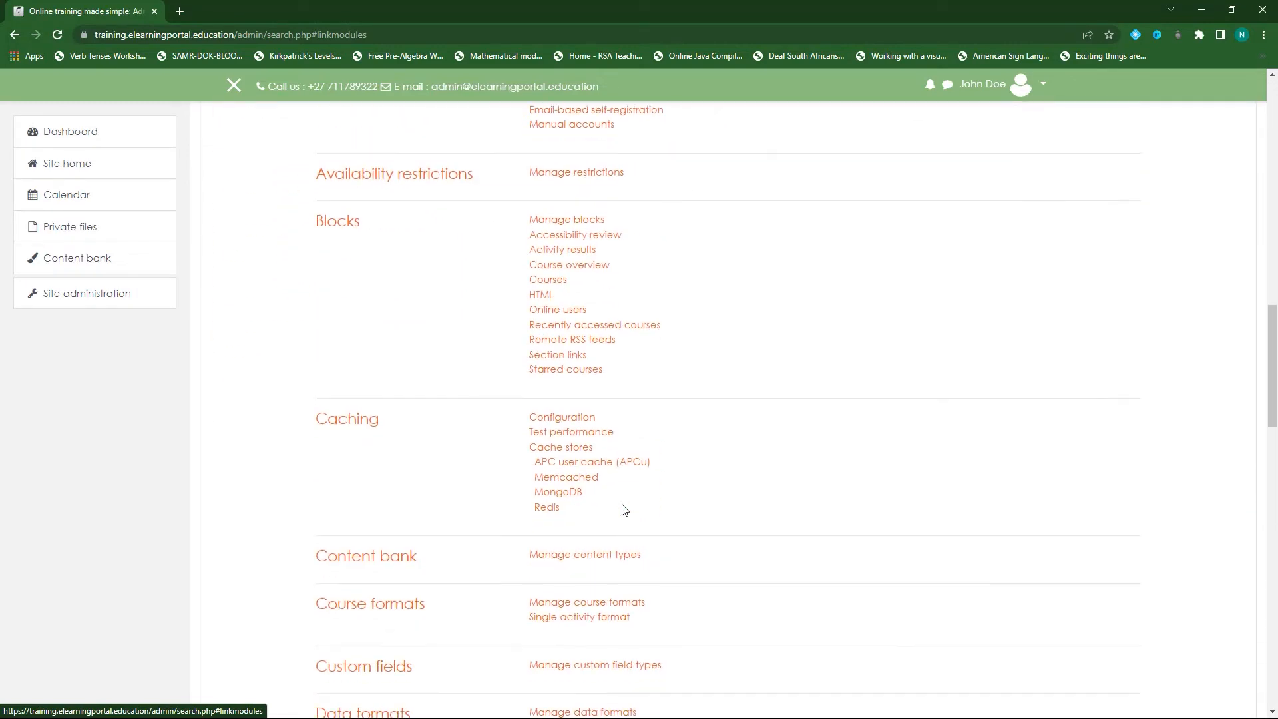
scroll(624, 510, "down", 2)
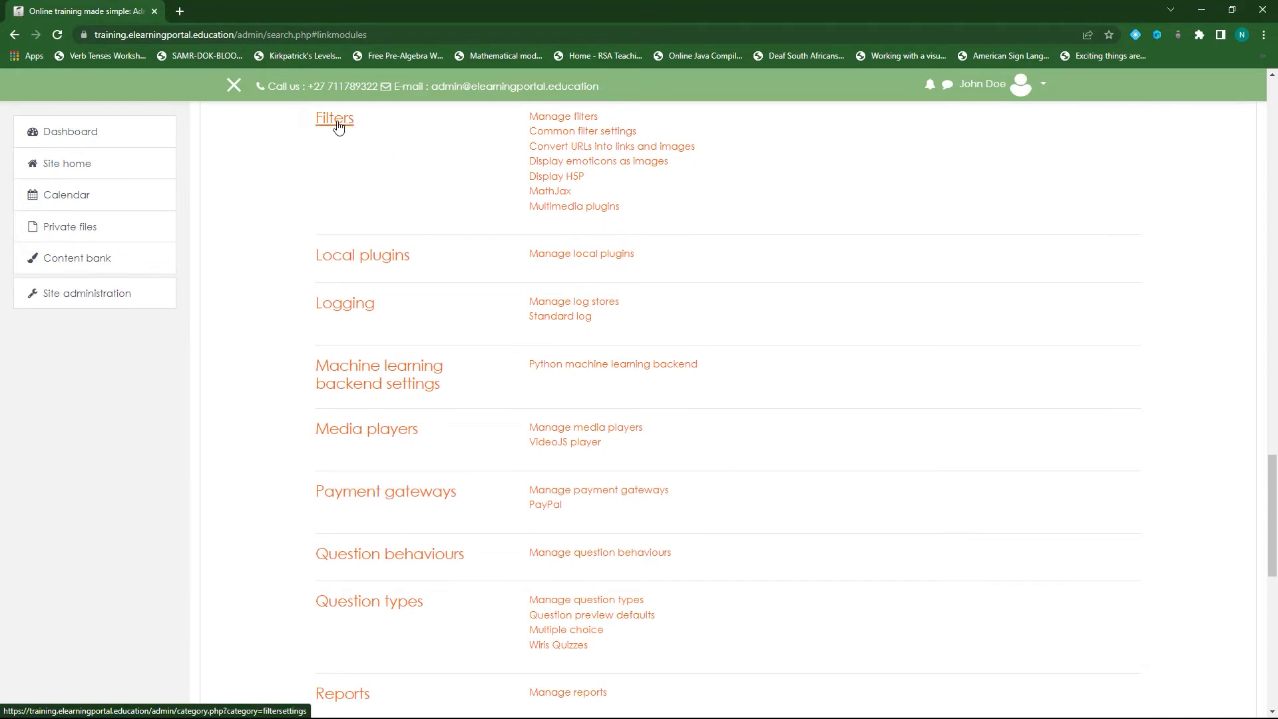
left_click(568, 122)
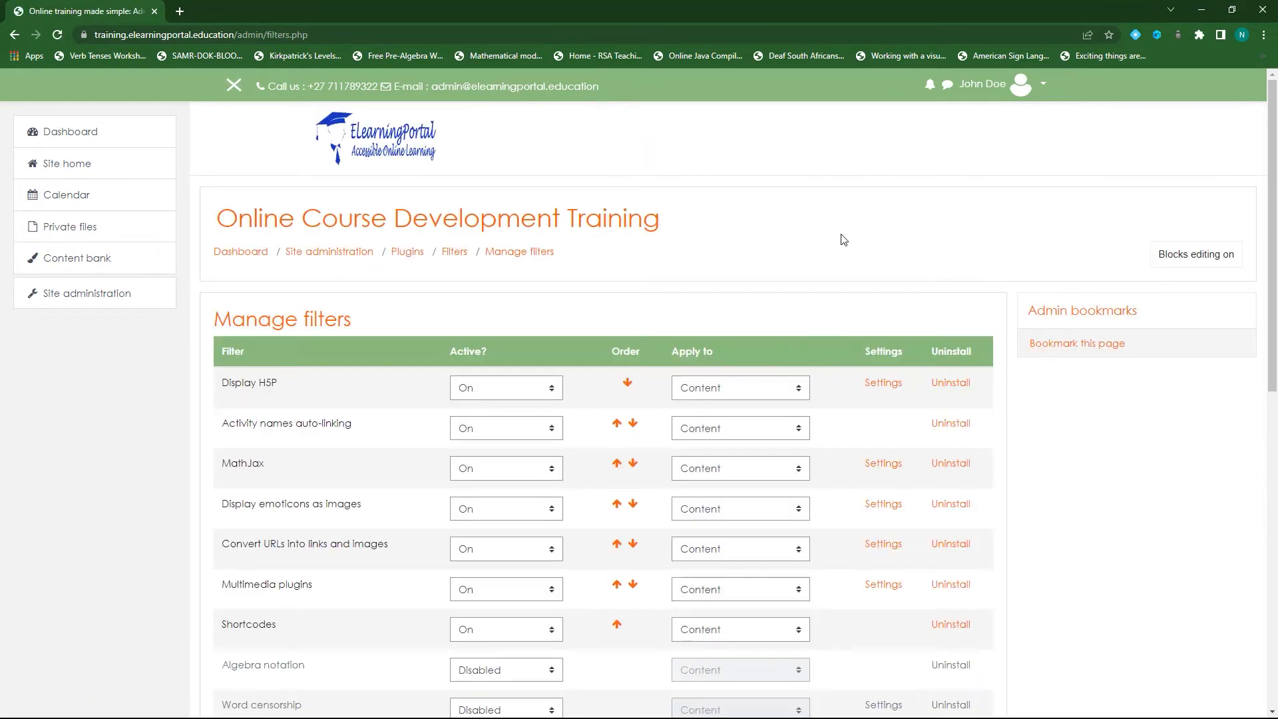
- Set the MathType by WIRIS filter to On
scroll(350, 402, "down", 6)
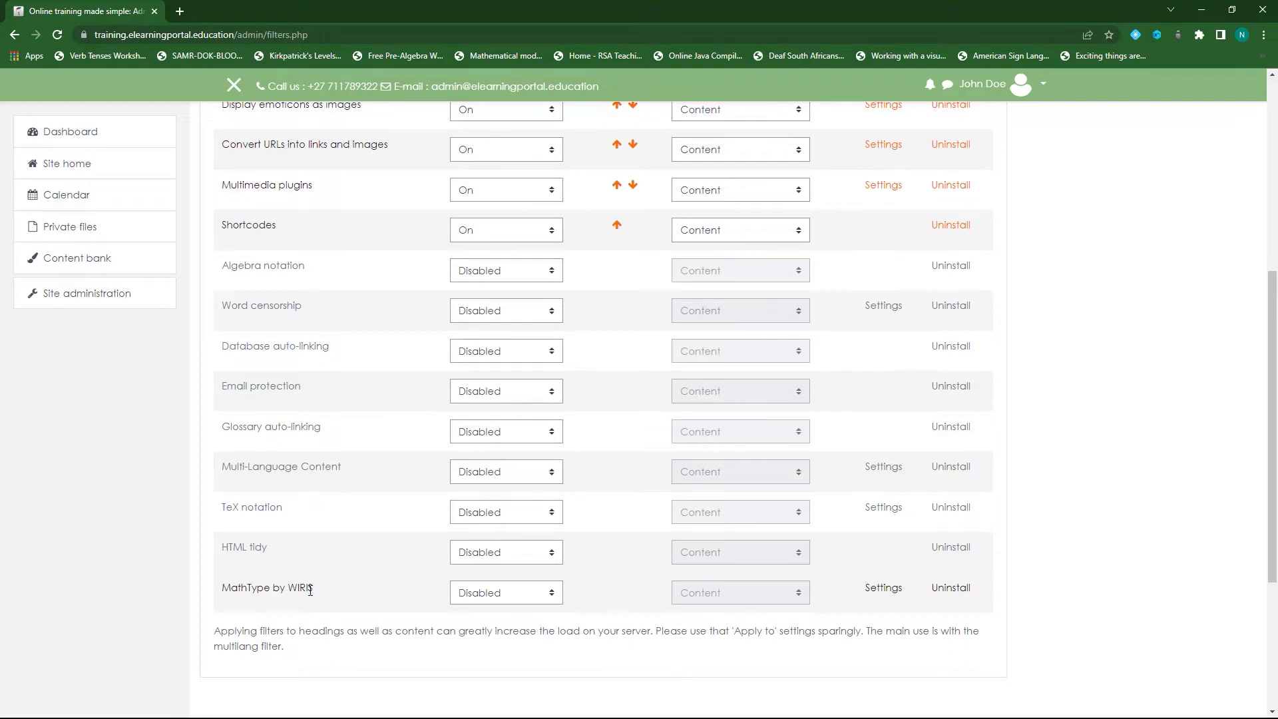
left_click(532, 601)
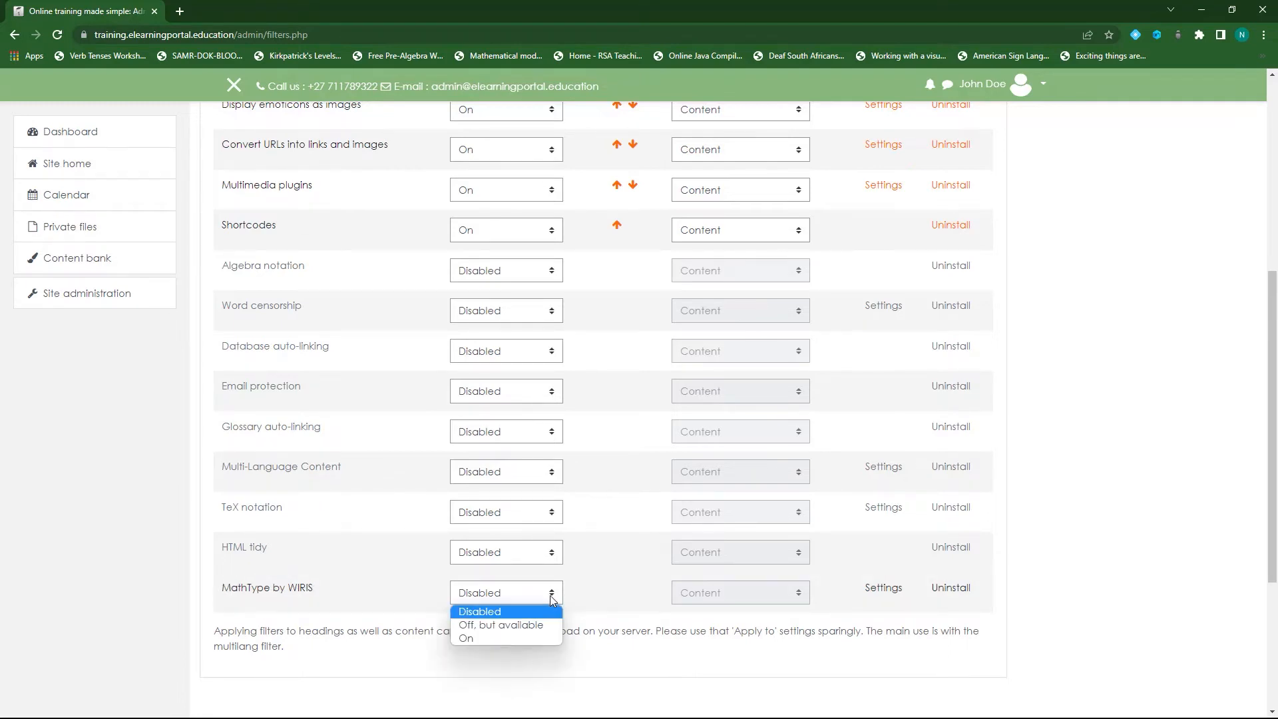
left_click(502, 638)
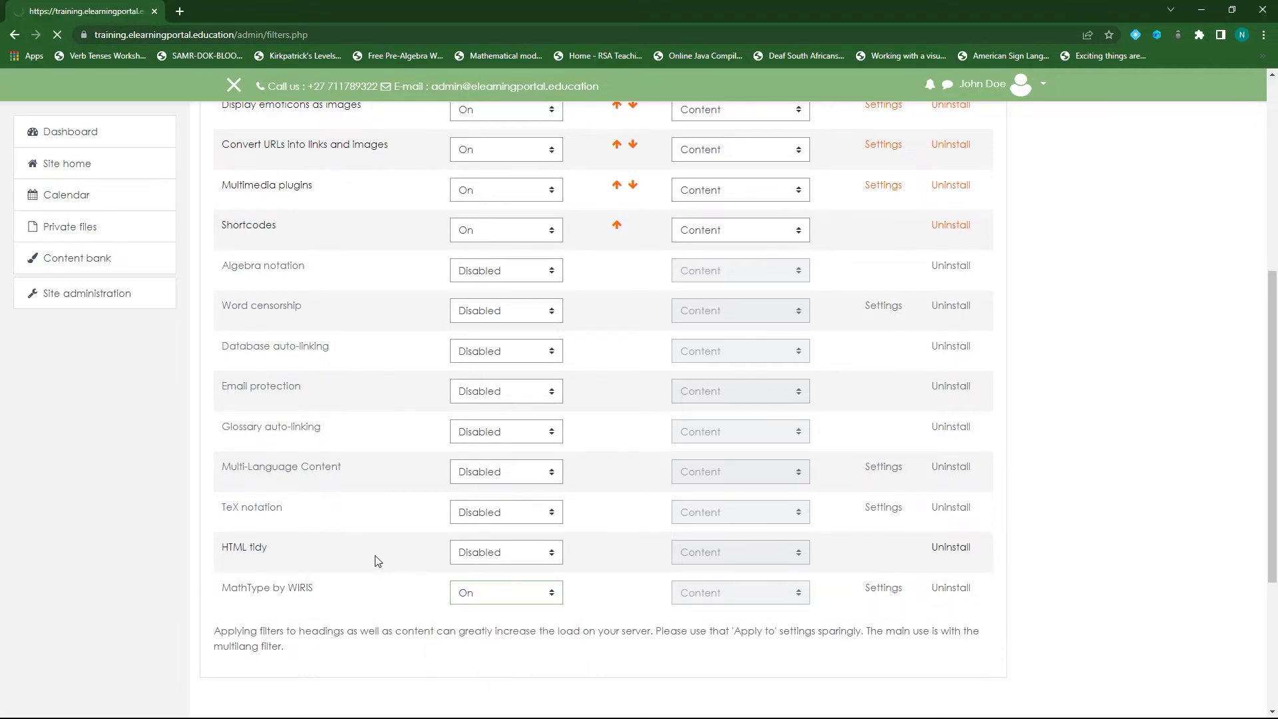
- Move the MathType by WIRIS filter up to first place in the filter order, above Display H5P, and review the list
scroll(399, 505, "down", 5)
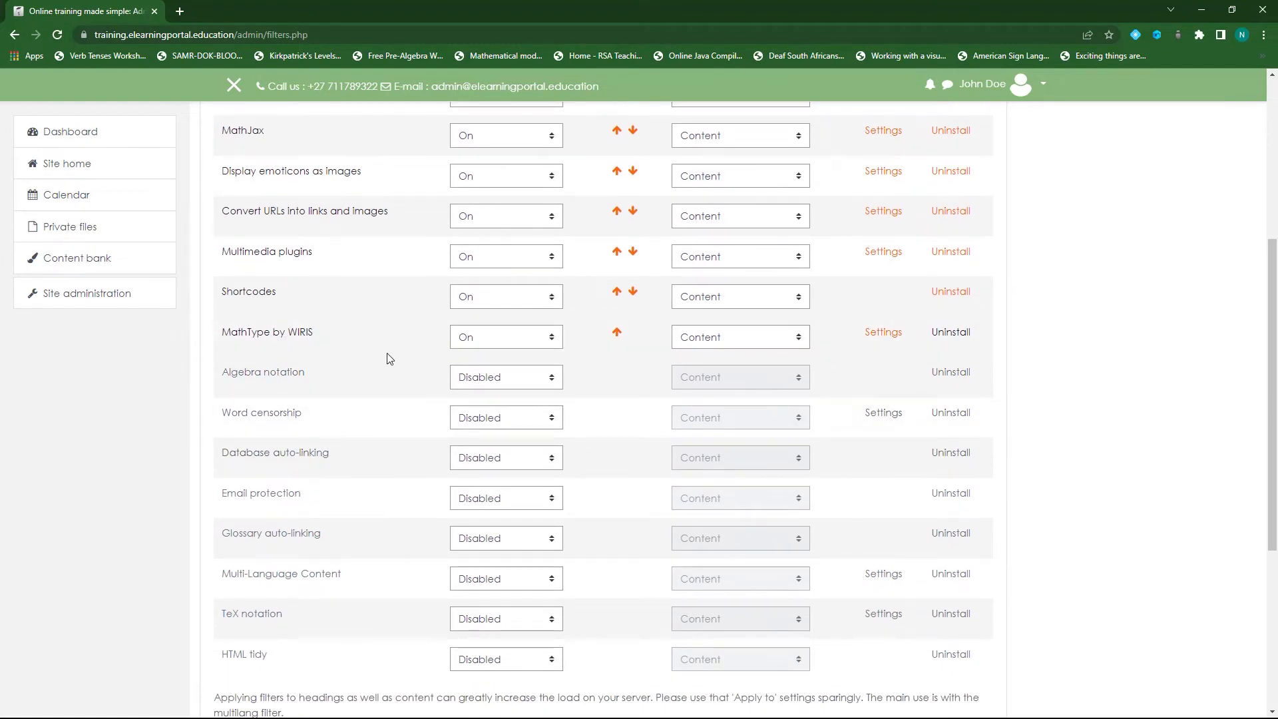
scroll(373, 354, "up", 2)
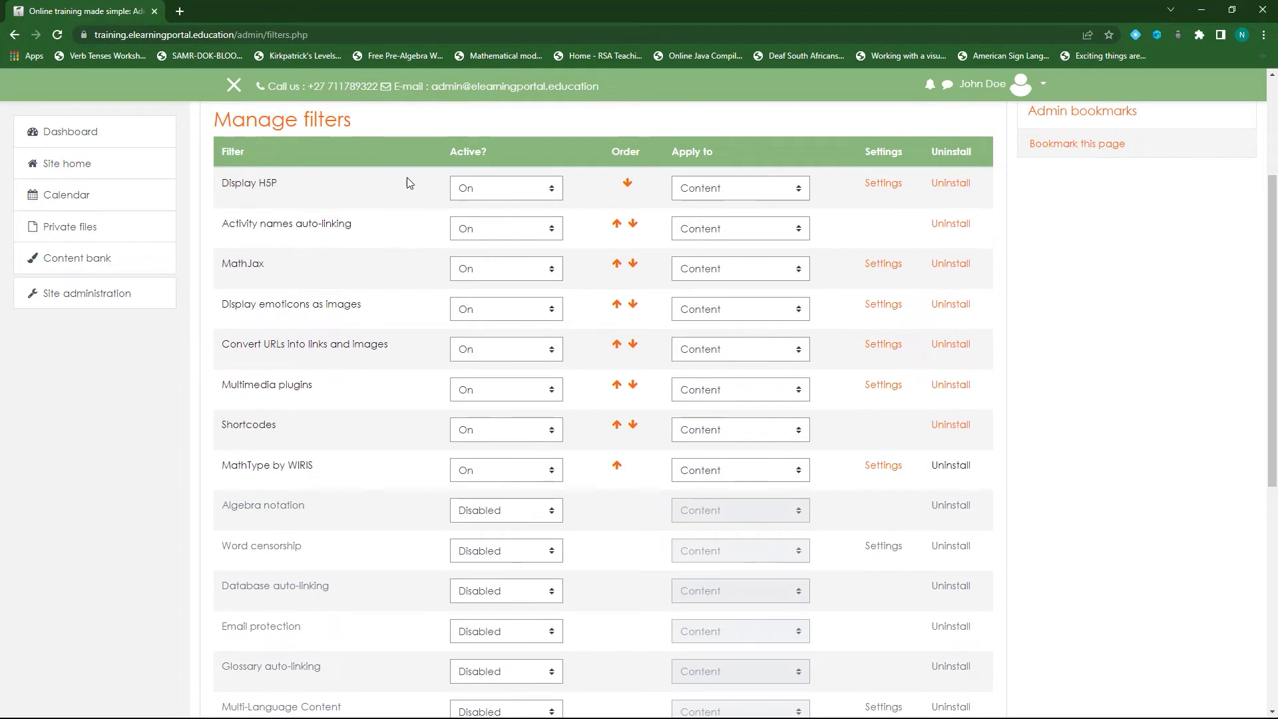
left_click(616, 467)
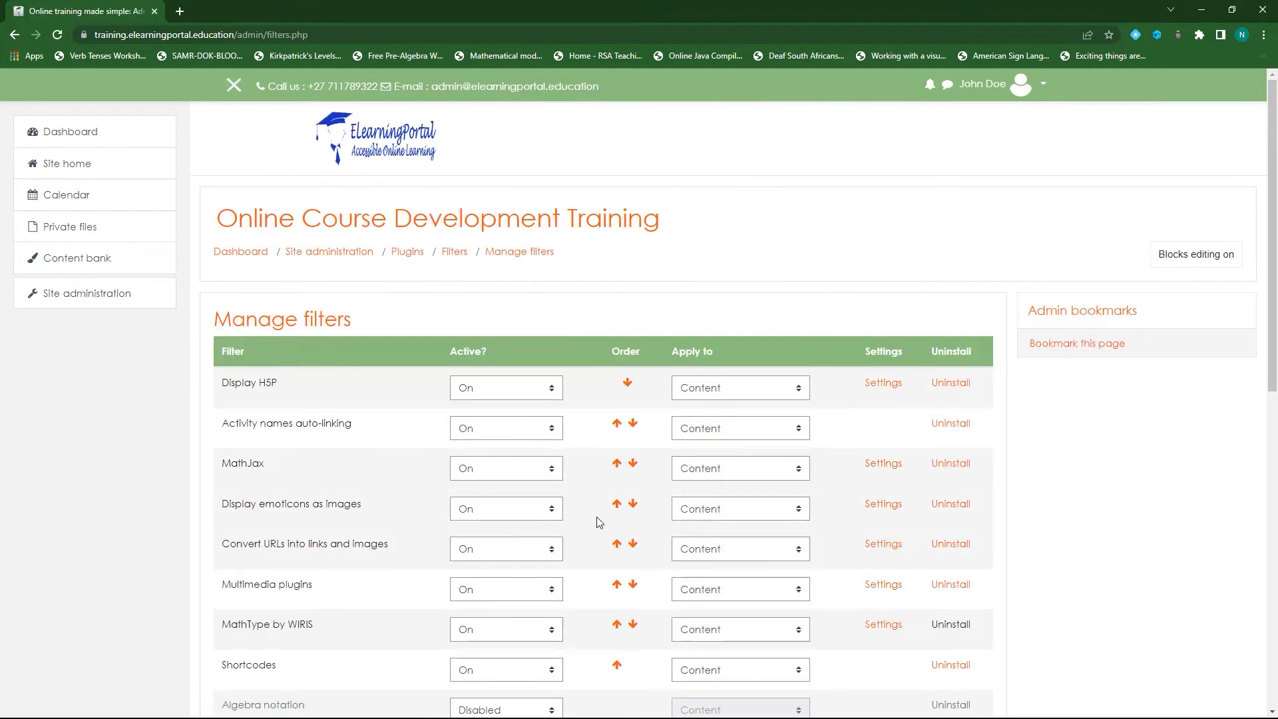
scroll(598, 522, "down", 2)
left_click(617, 493)
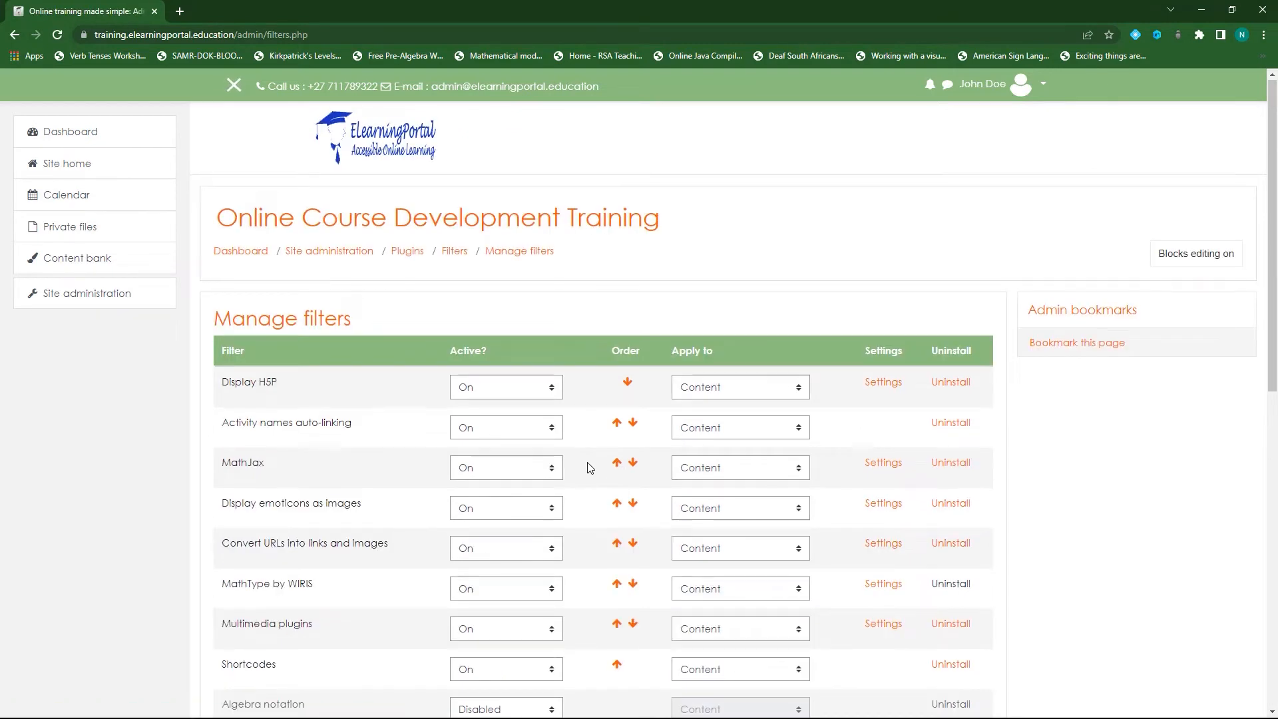
left_click(614, 518)
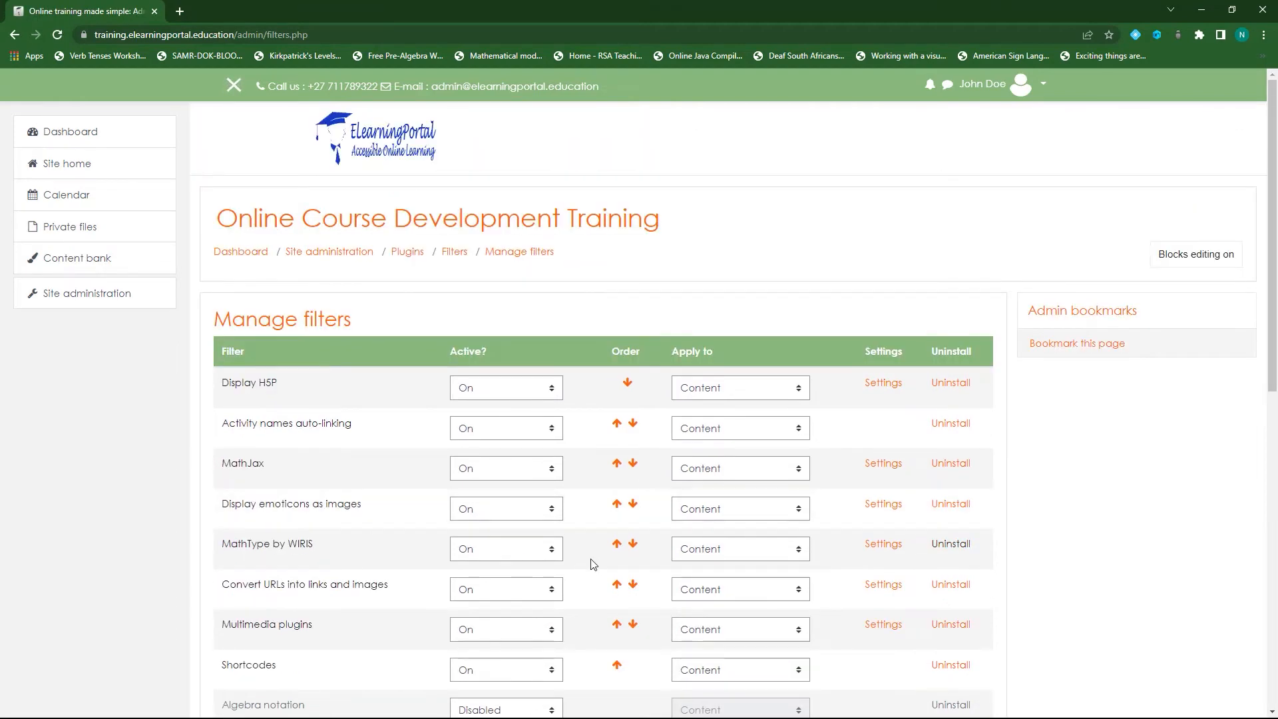
left_click(613, 547)
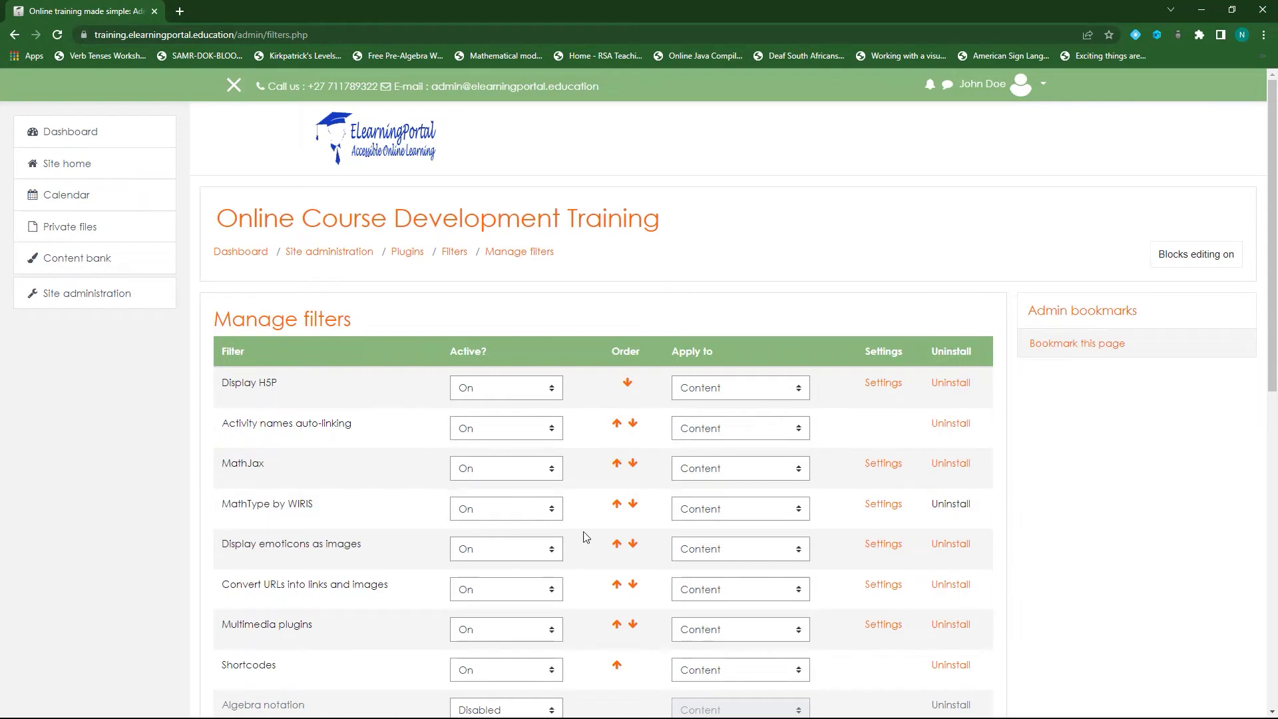
left_click(615, 508)
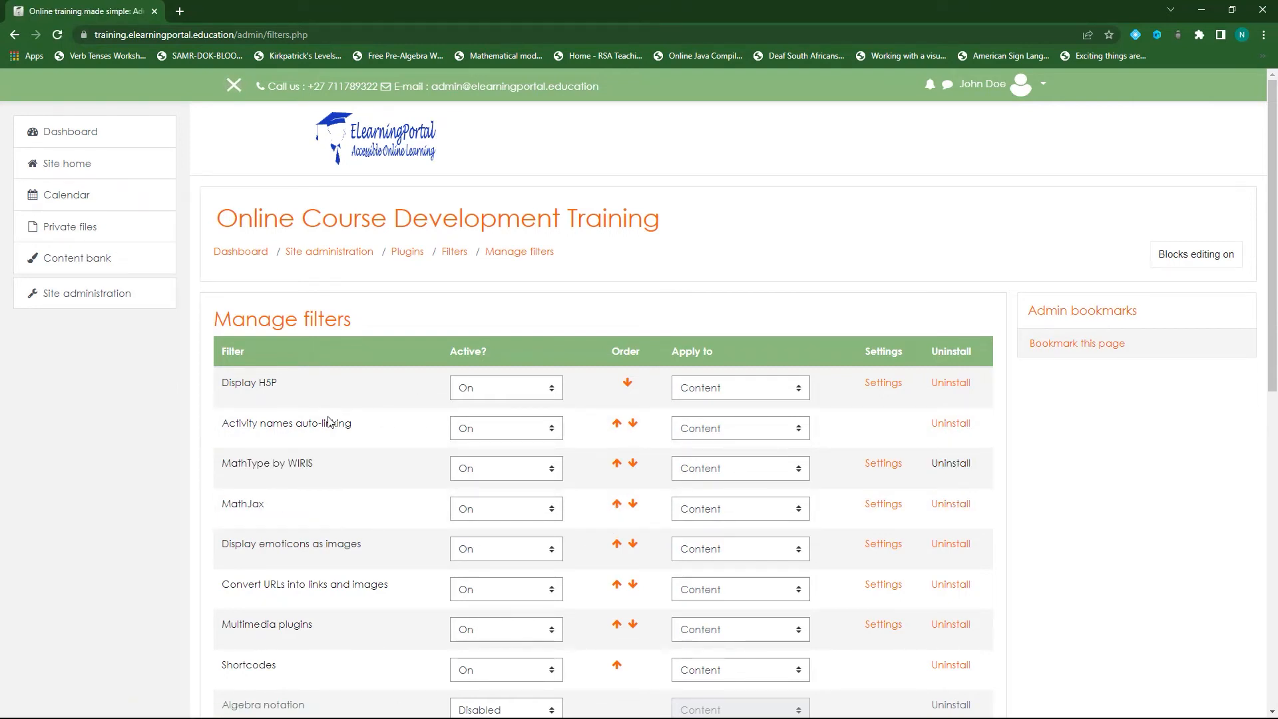
left_click(618, 466)
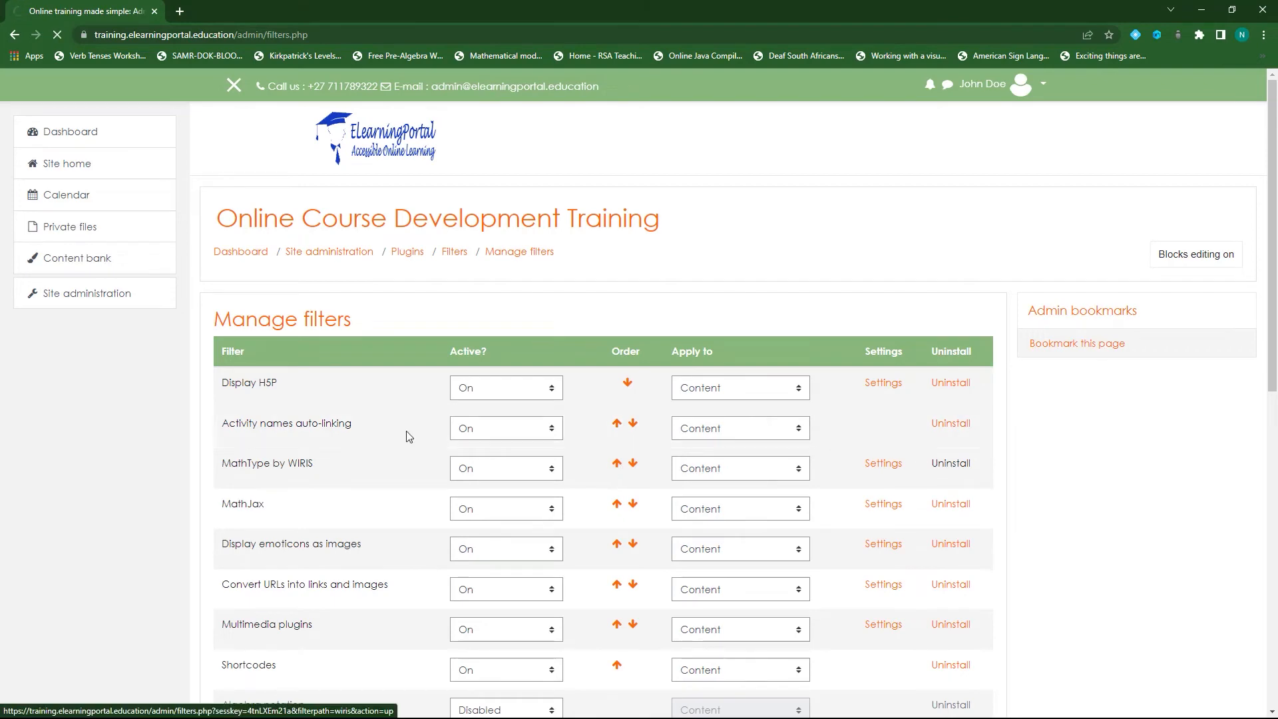
left_click(617, 423)
scroll(368, 460, "down", 8)
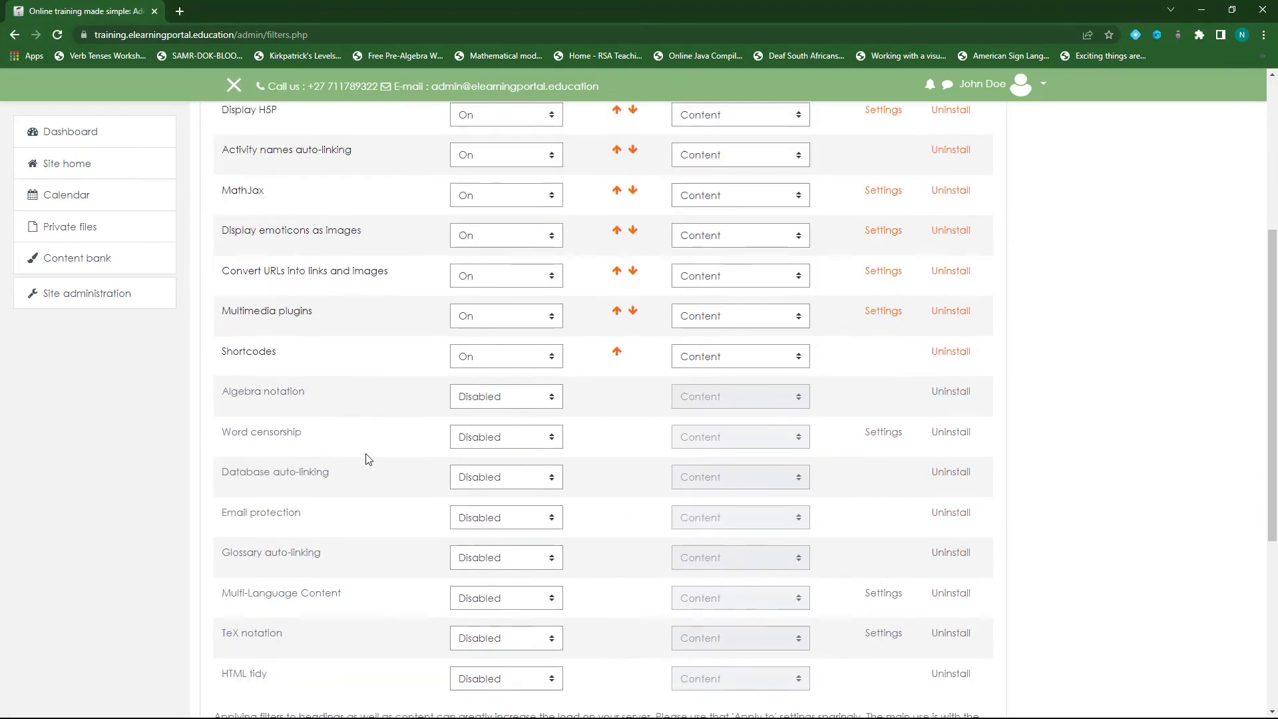
scroll(368, 461, "up", 4)
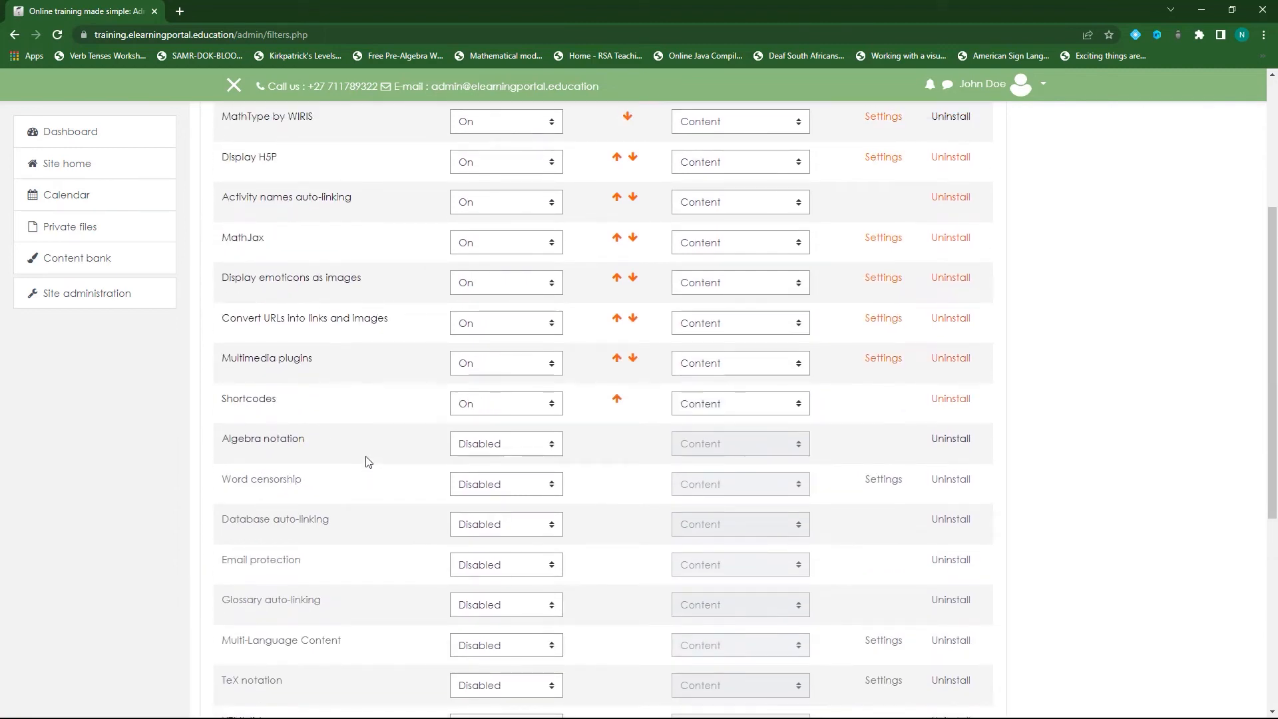
scroll(368, 459, "up", 4)
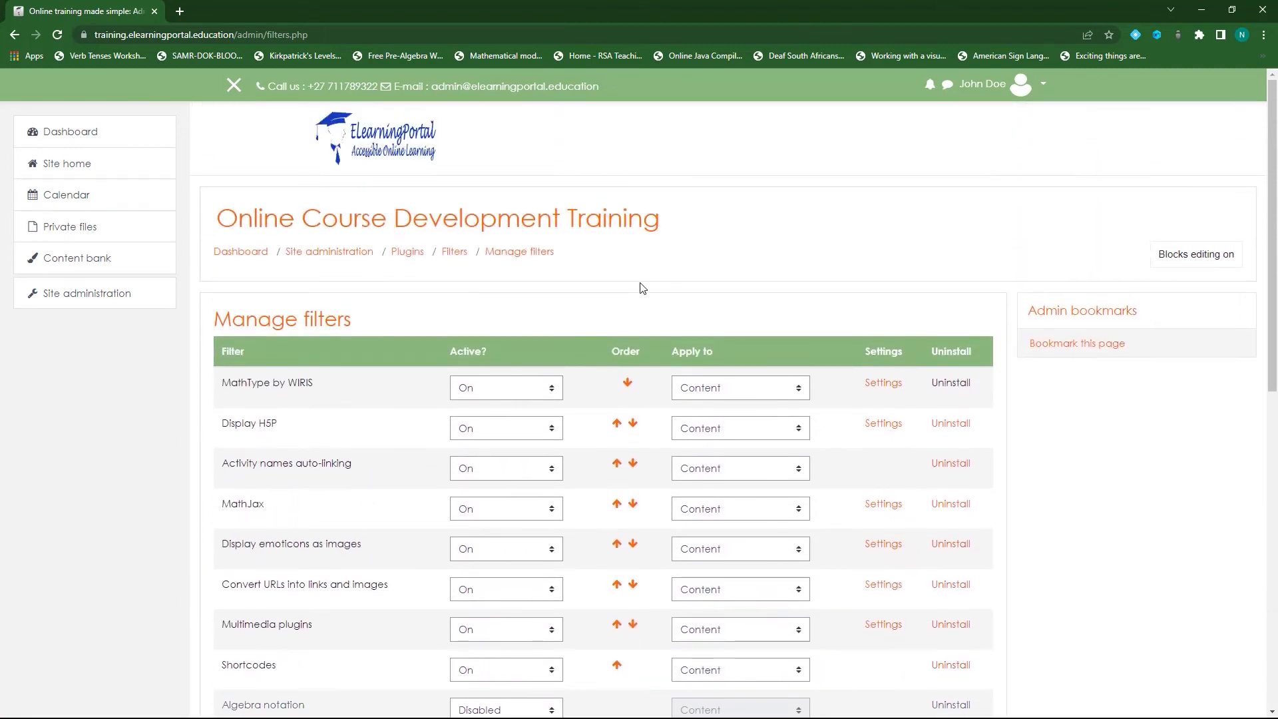
- Return to the site administration's plugin section, open Manage editors under Text editors, and open the Atto HTML editor's settings
left_click(326, 254)
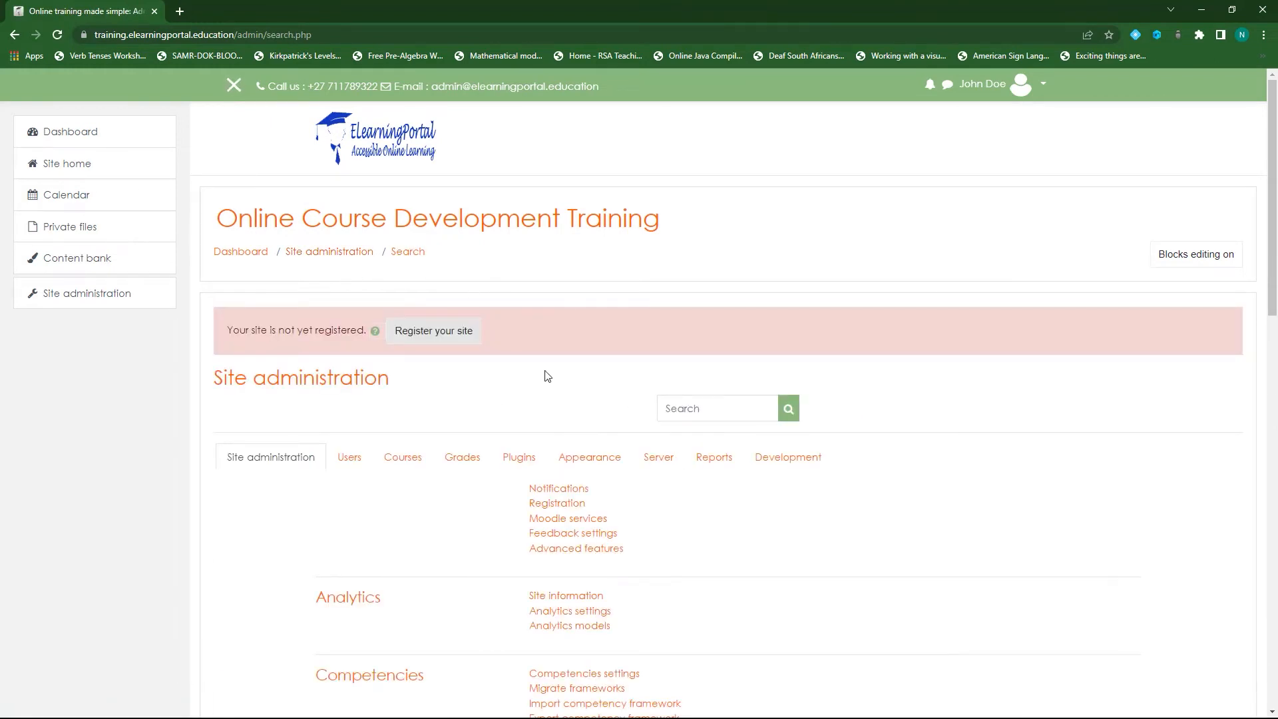
left_click(517, 460)
scroll(763, 536, "down", 20)
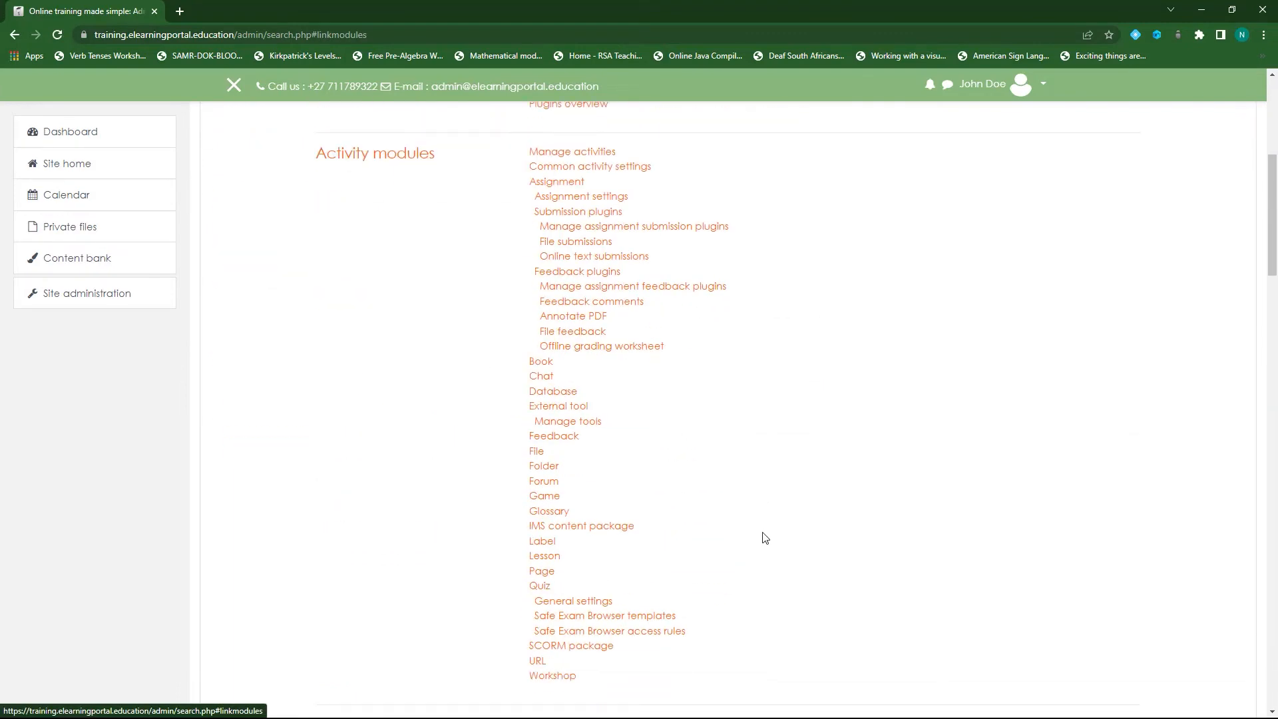
scroll(764, 536, "down", 15)
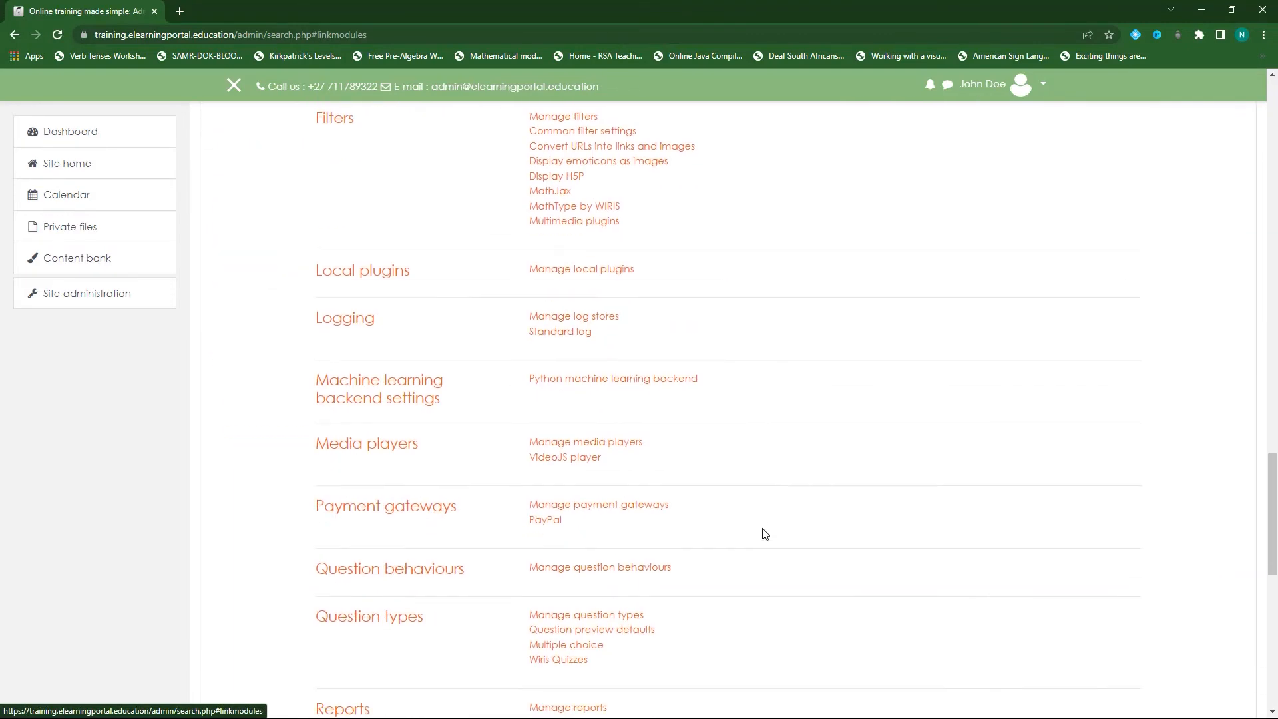
scroll(764, 530, "down", 2)
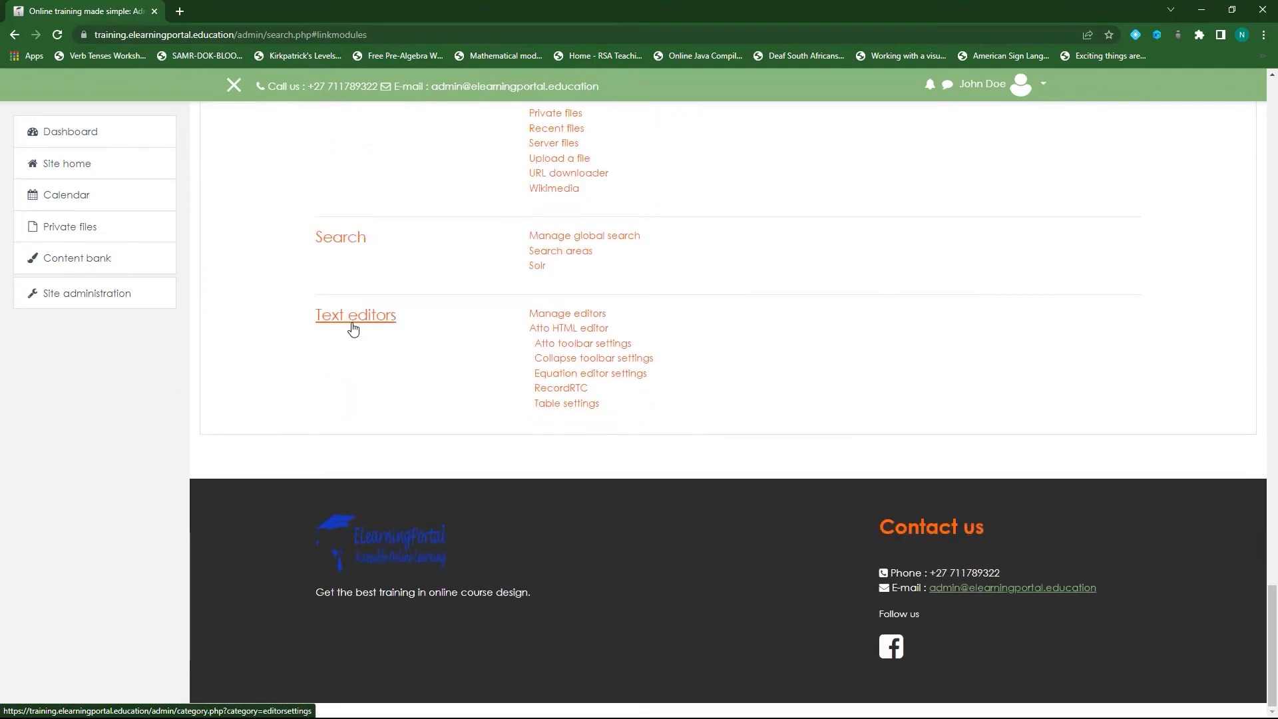
left_click(567, 318)
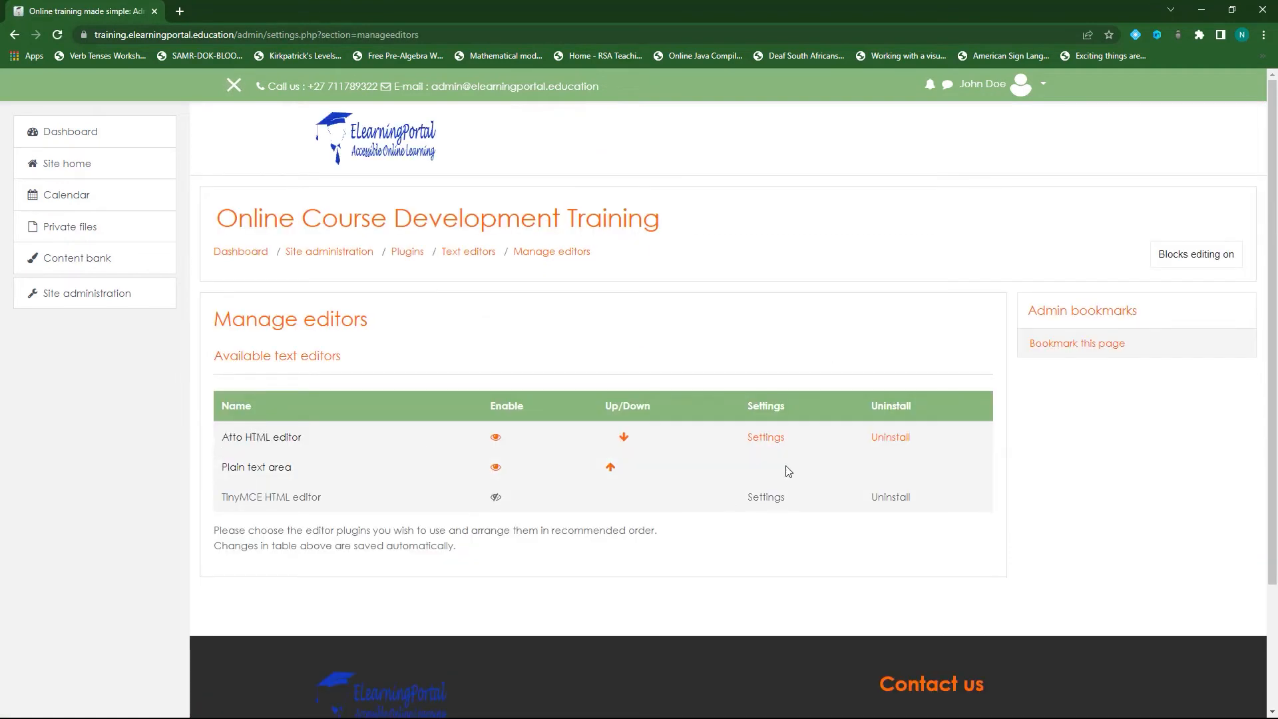
left_click(770, 441)
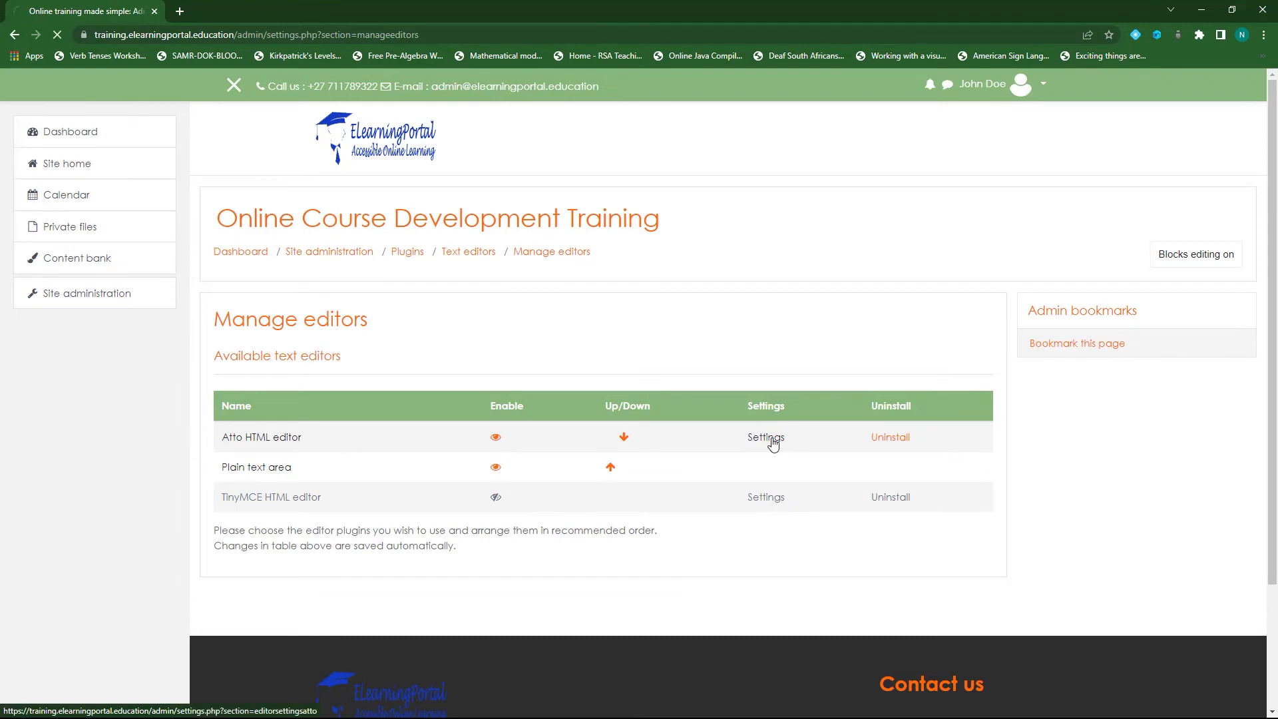
- Examine the Atto plugin list for MathType by WIRIS and its config name, enlarging the Toolbar config box to read every line
scroll(370, 471, "down", 2)
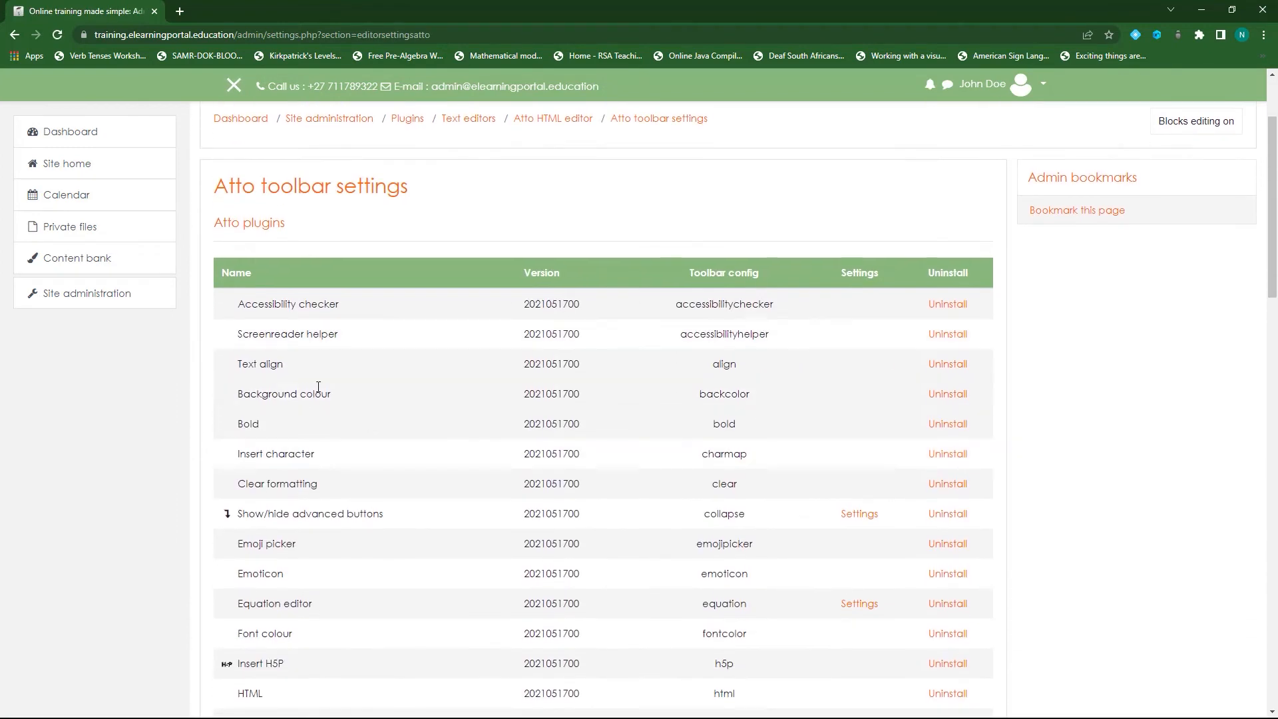
scroll(318, 386, "down", 5)
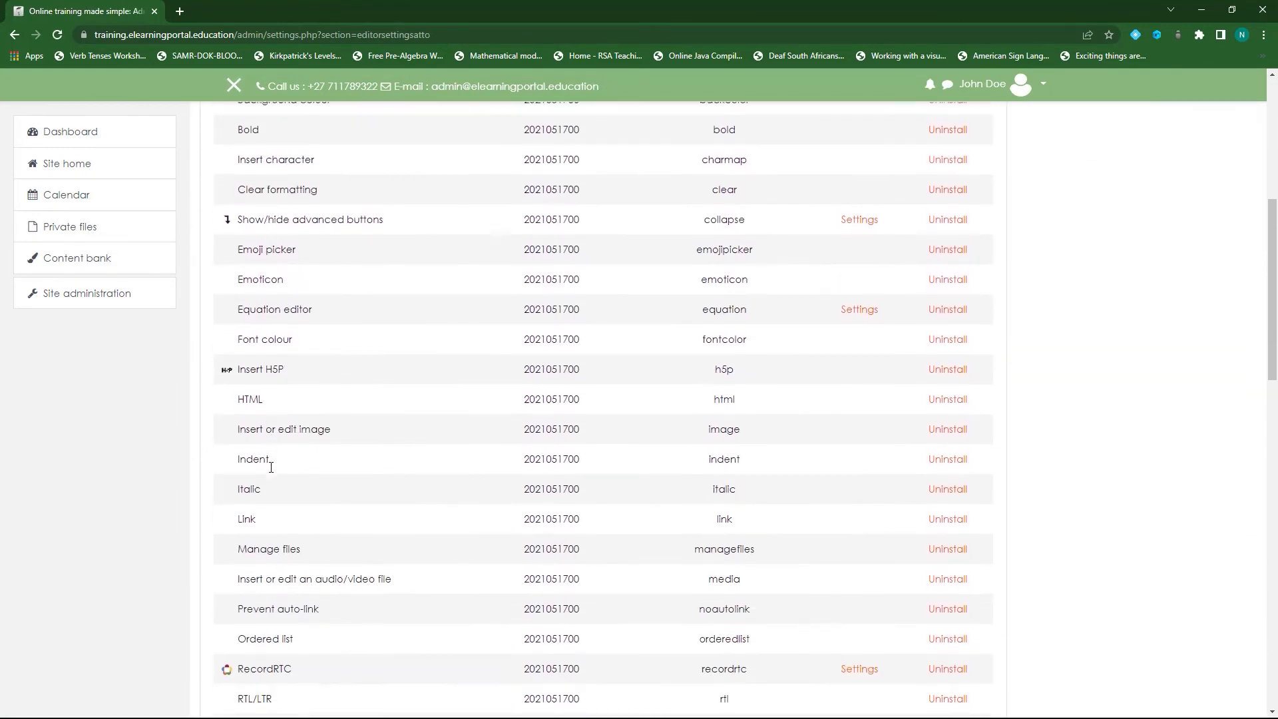
scroll(271, 467, "down", 4)
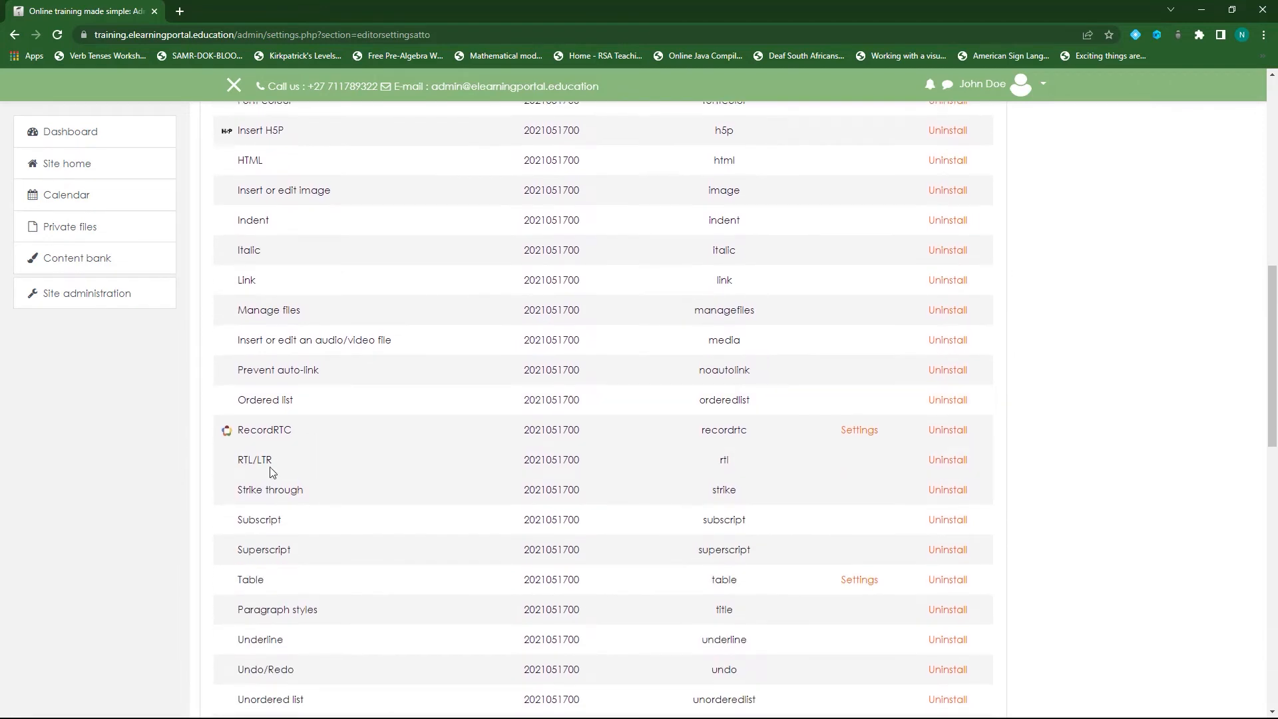
scroll(270, 469, "down", 2)
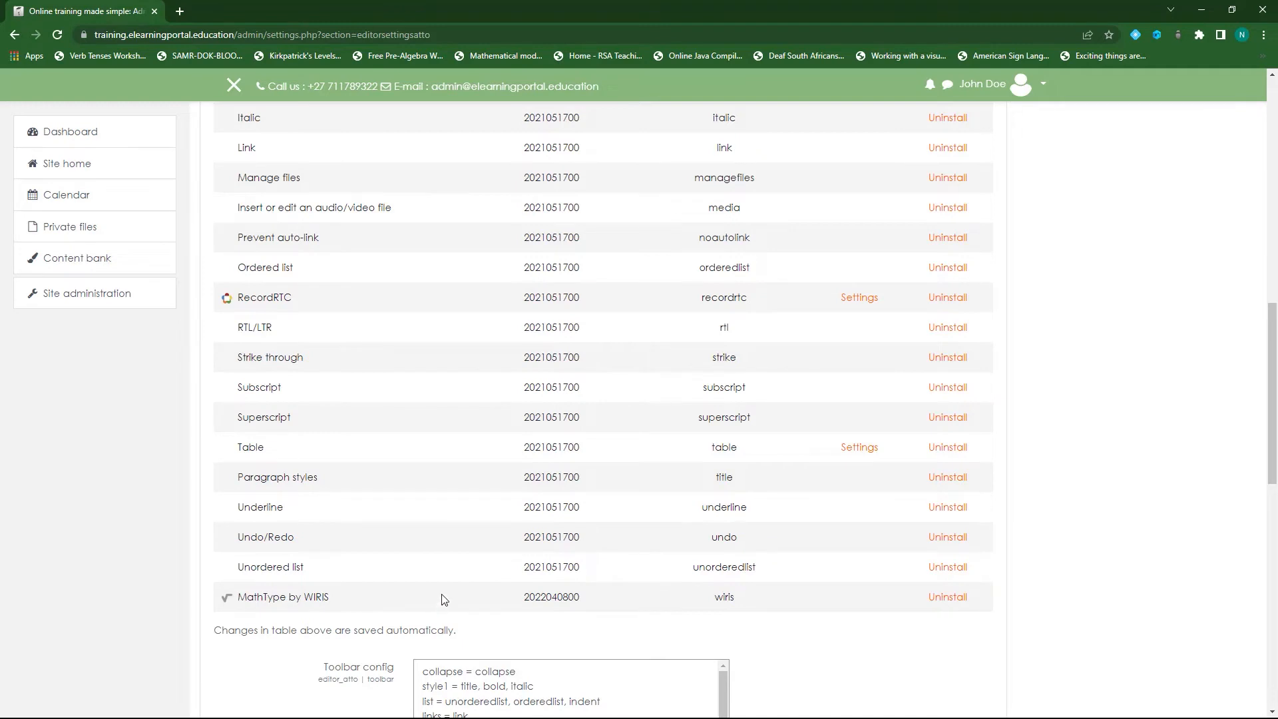
scroll(442, 597, "down", 2)
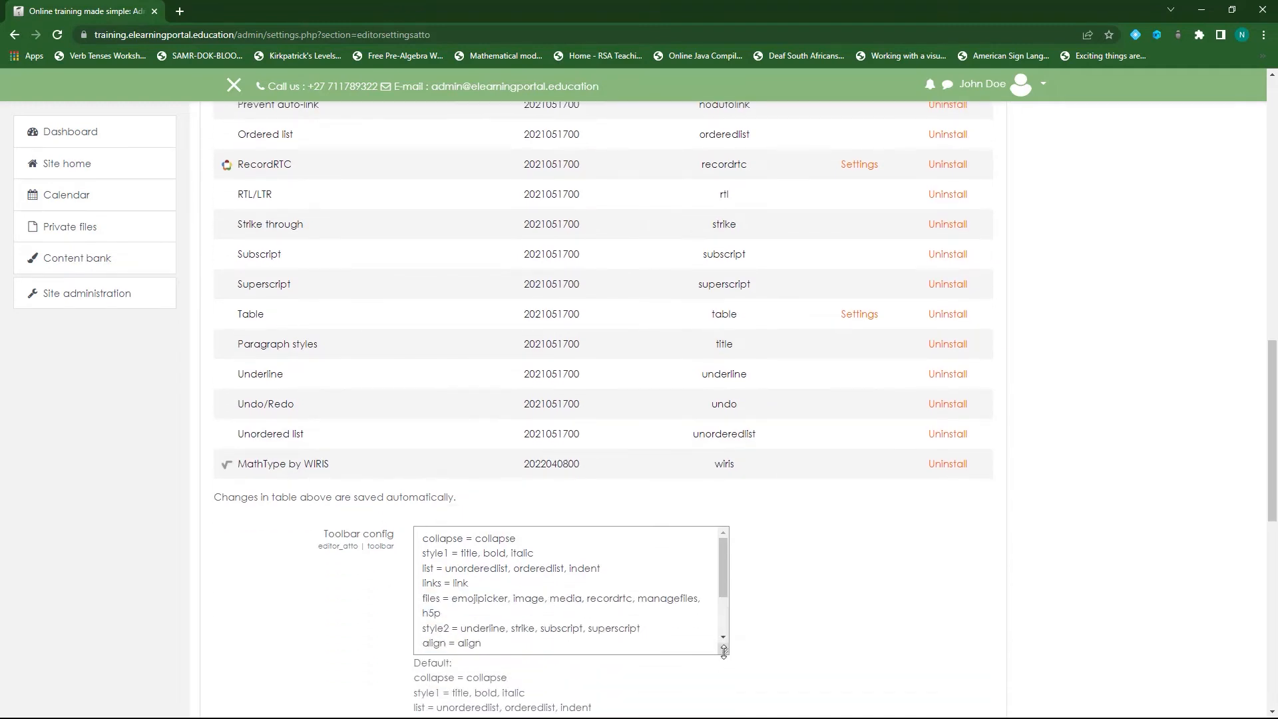
left_click_drag(724, 651, 724, 703)
scroll(820, 581, "down", 3)
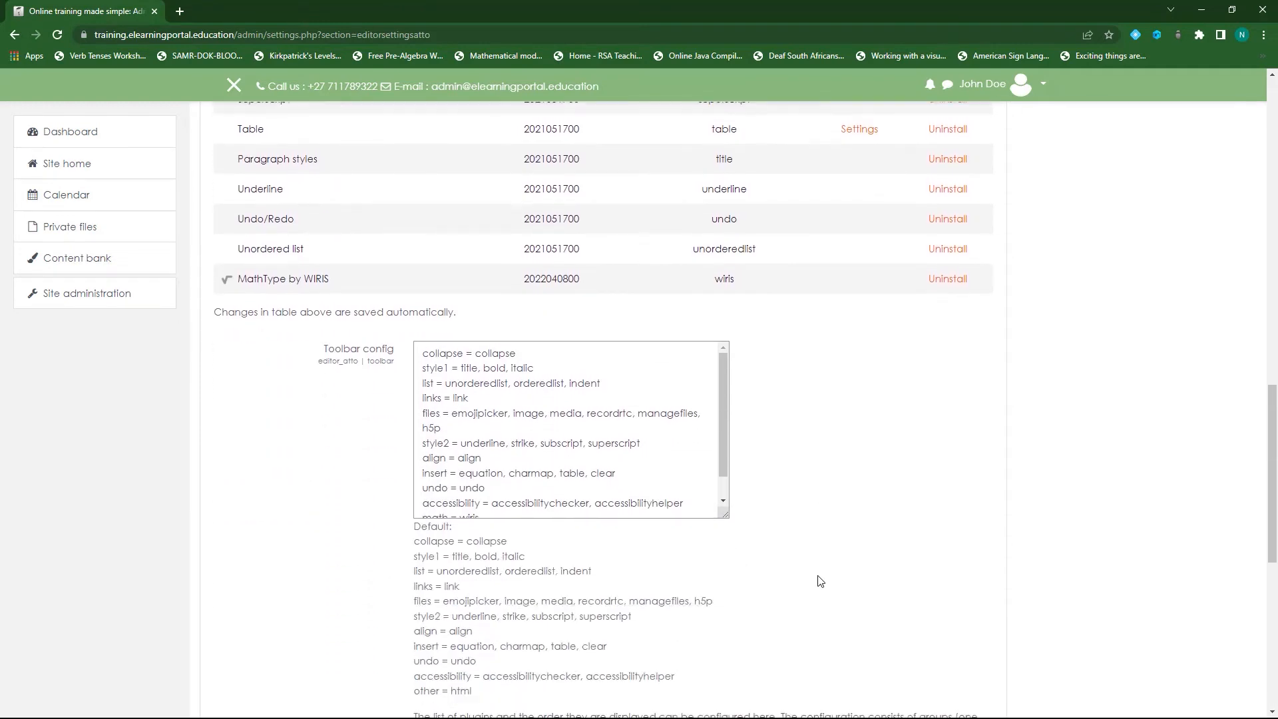
left_click_drag(726, 504, 727, 577)
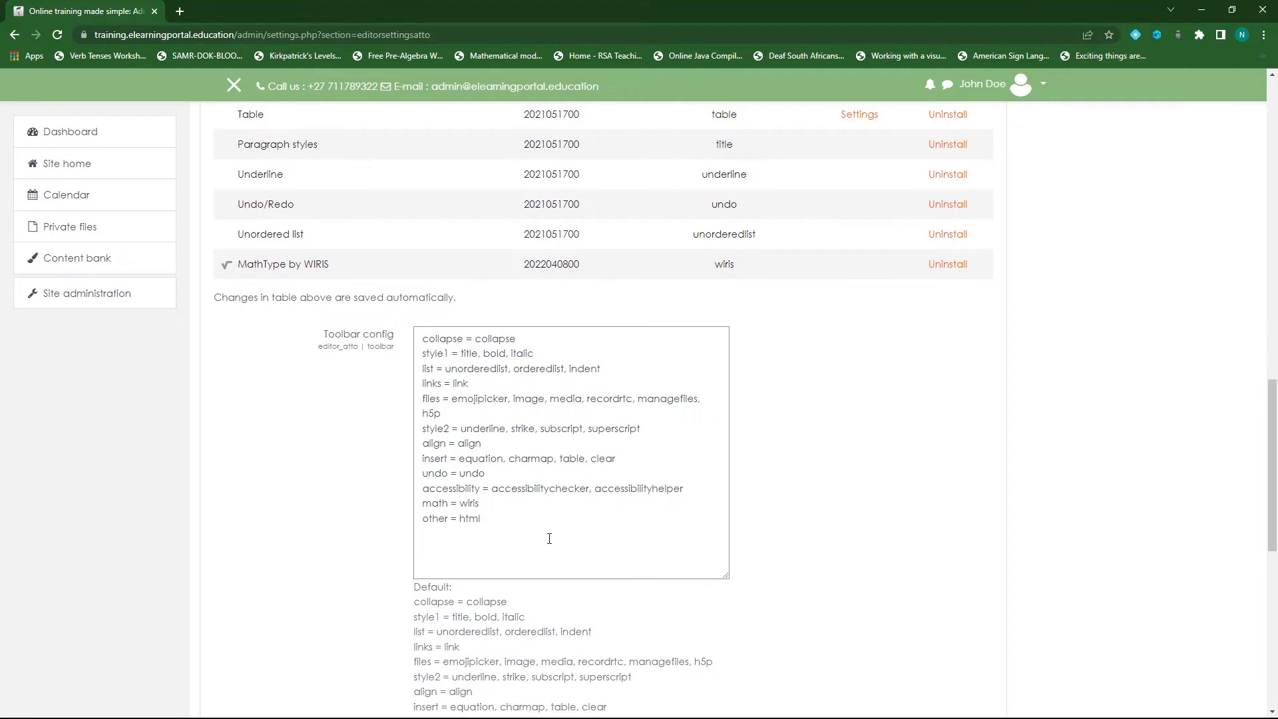
scroll(515, 534, "up", 20)
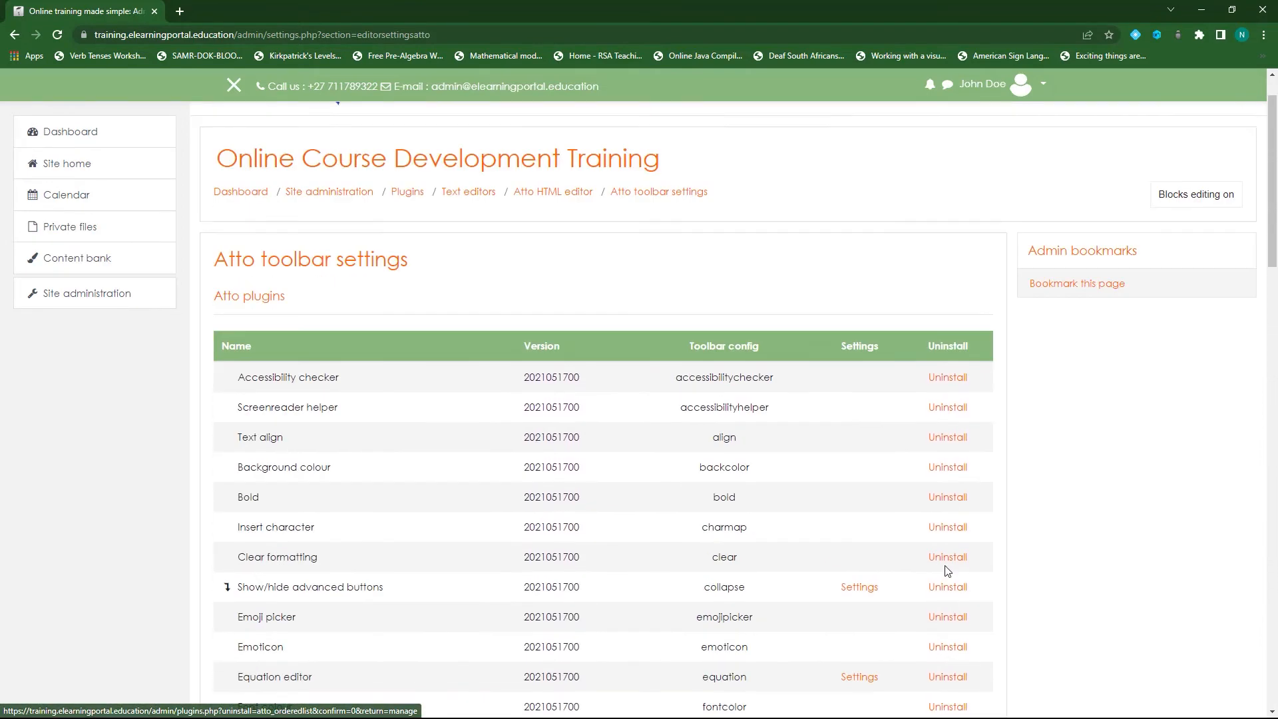
scroll(501, 513, "down", 9)
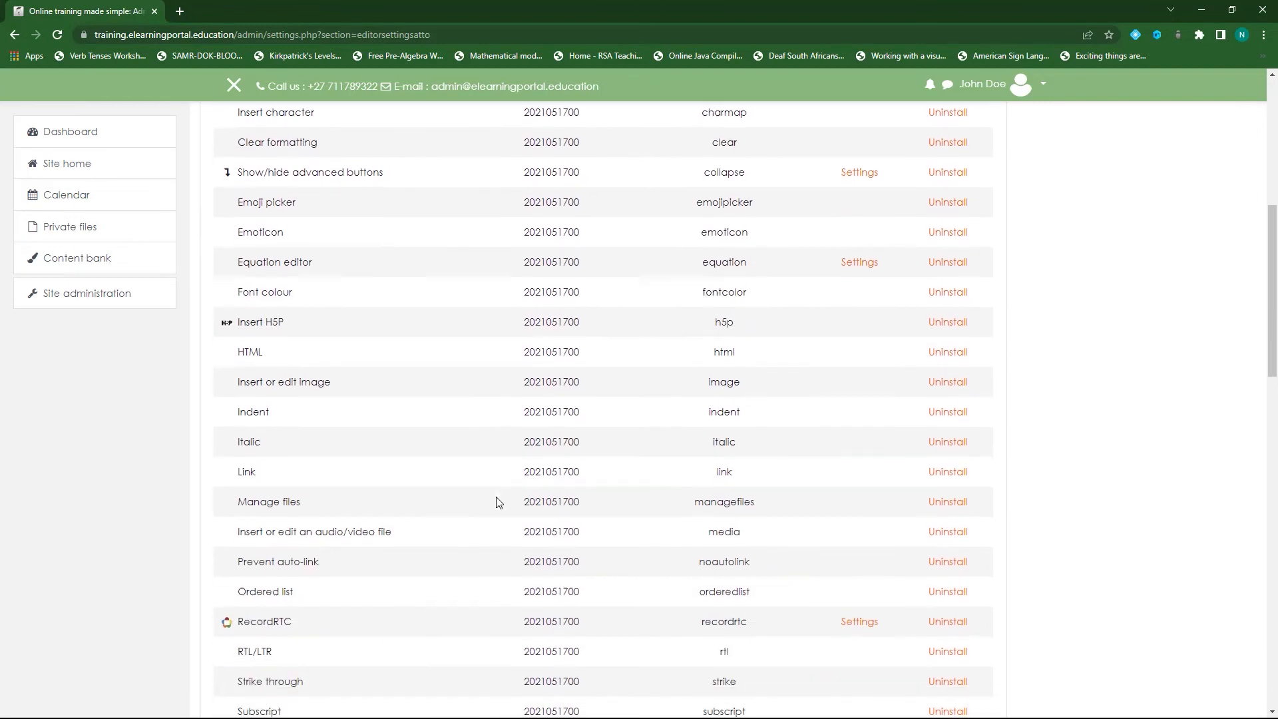
scroll(495, 499, "down", 6)
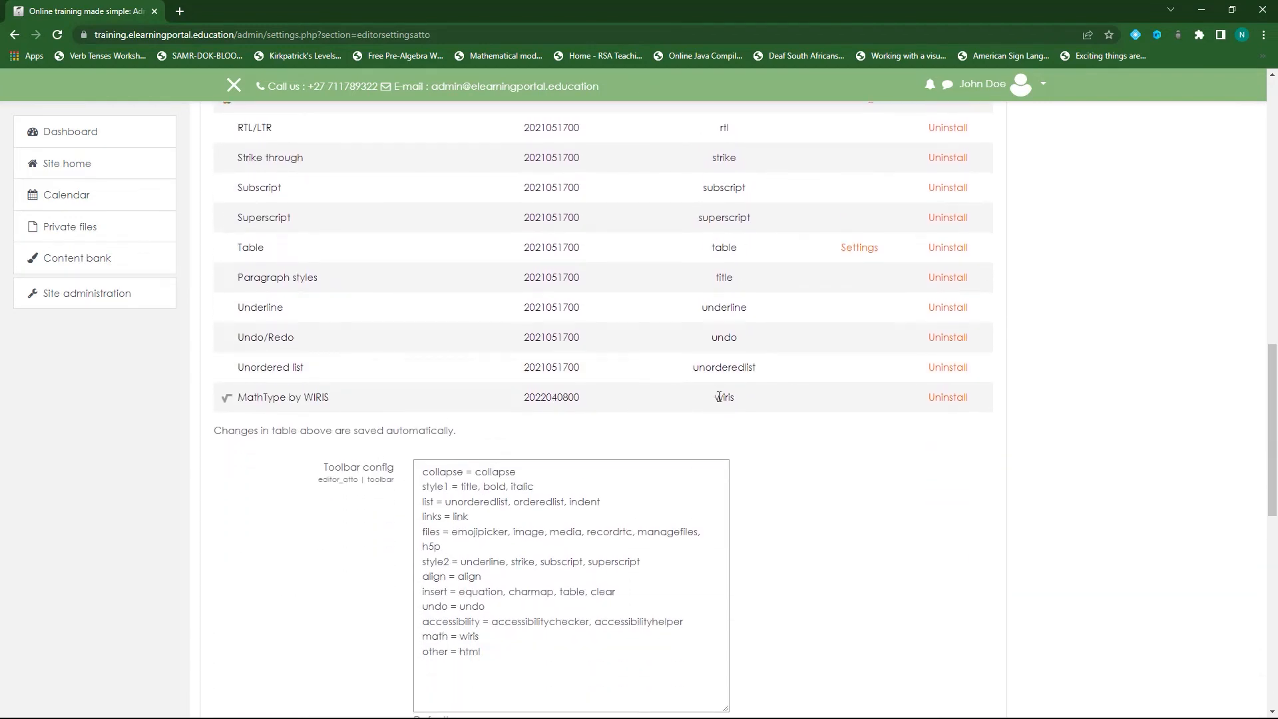
- Copy the MathType config name wiris from the plugin list, append it to the align line of the Toolbar config, and save the changes
left_click_drag(718, 397, 736, 399)
right_click(724, 398)
left_click(749, 409)
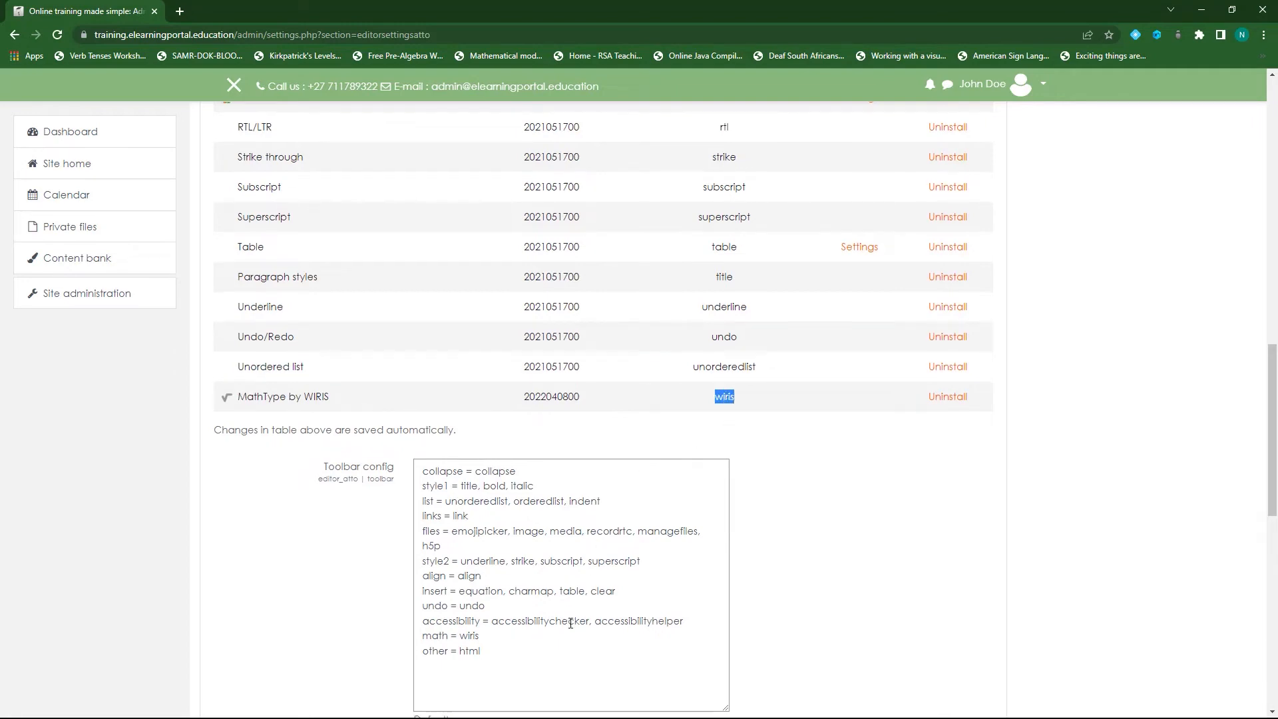
scroll(532, 609, "down", 1)
left_click(493, 587)
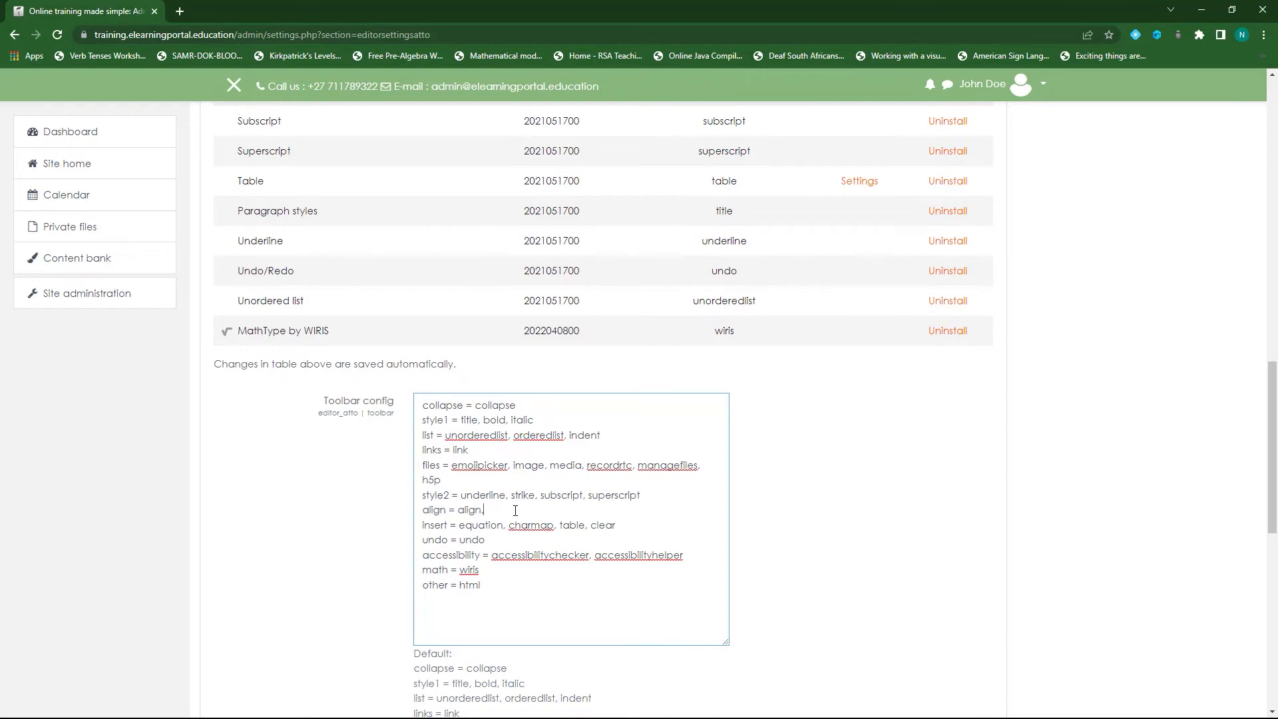
type("wiris")
scroll(905, 528, "down", 10)
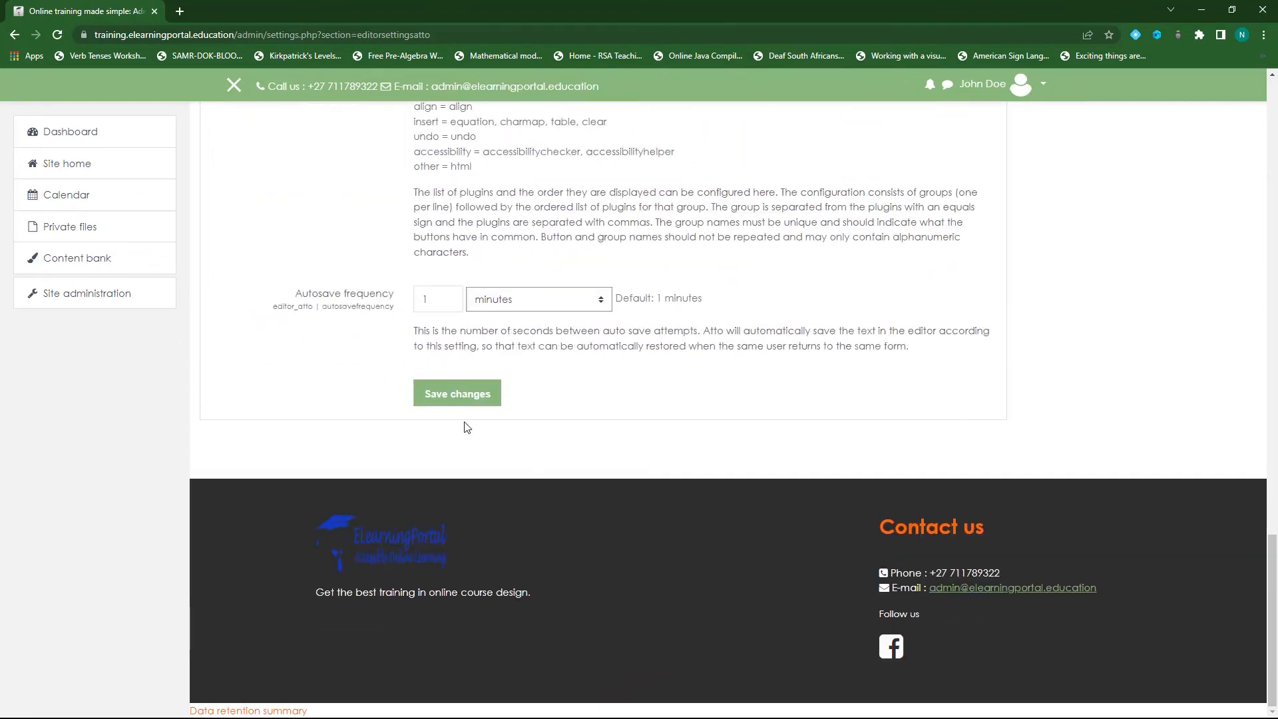
left_click(459, 402)
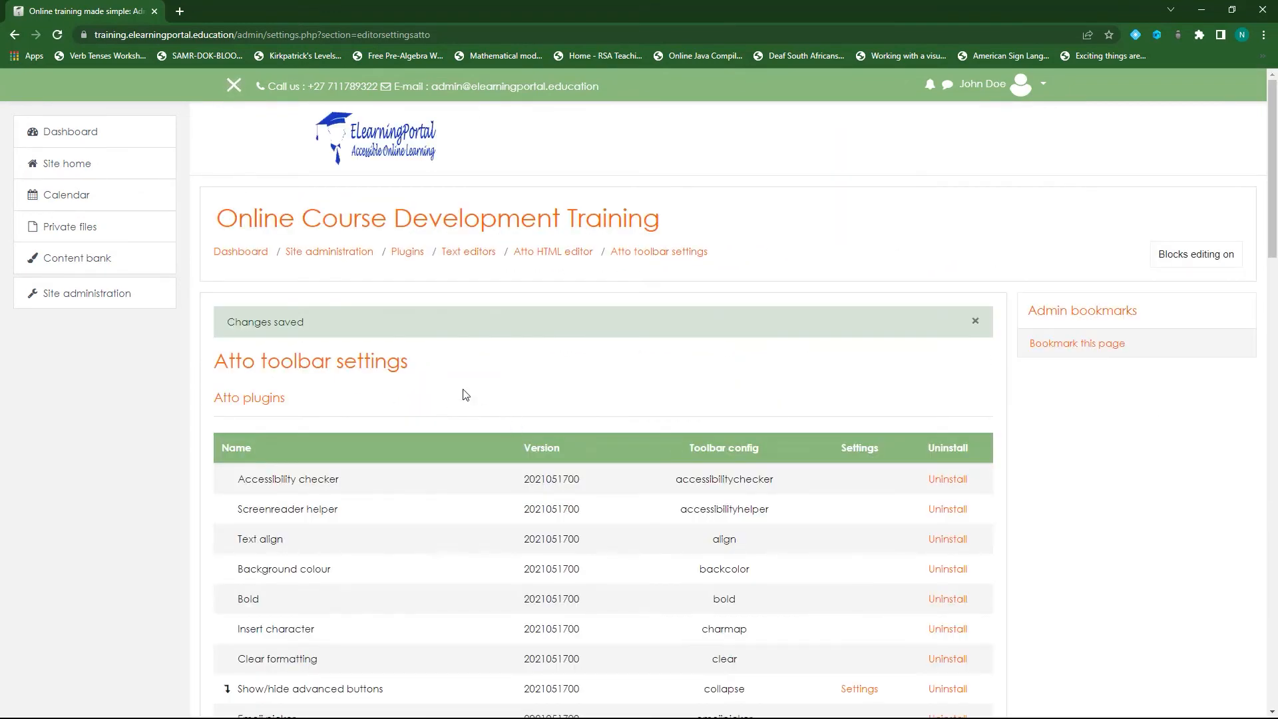
- Return to the site administration's plugin section and open the MathType by WIRIS settings under Filters
left_click(329, 252)
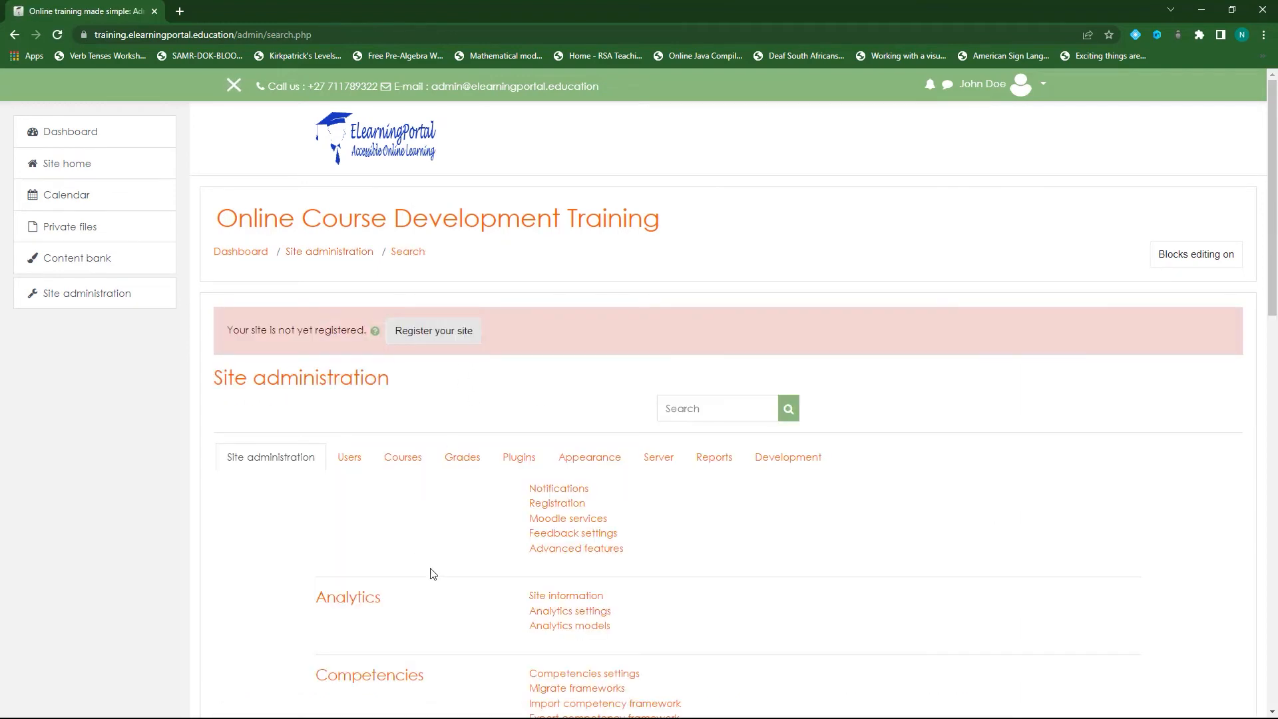
left_click(517, 471)
scroll(665, 530, "down", 5)
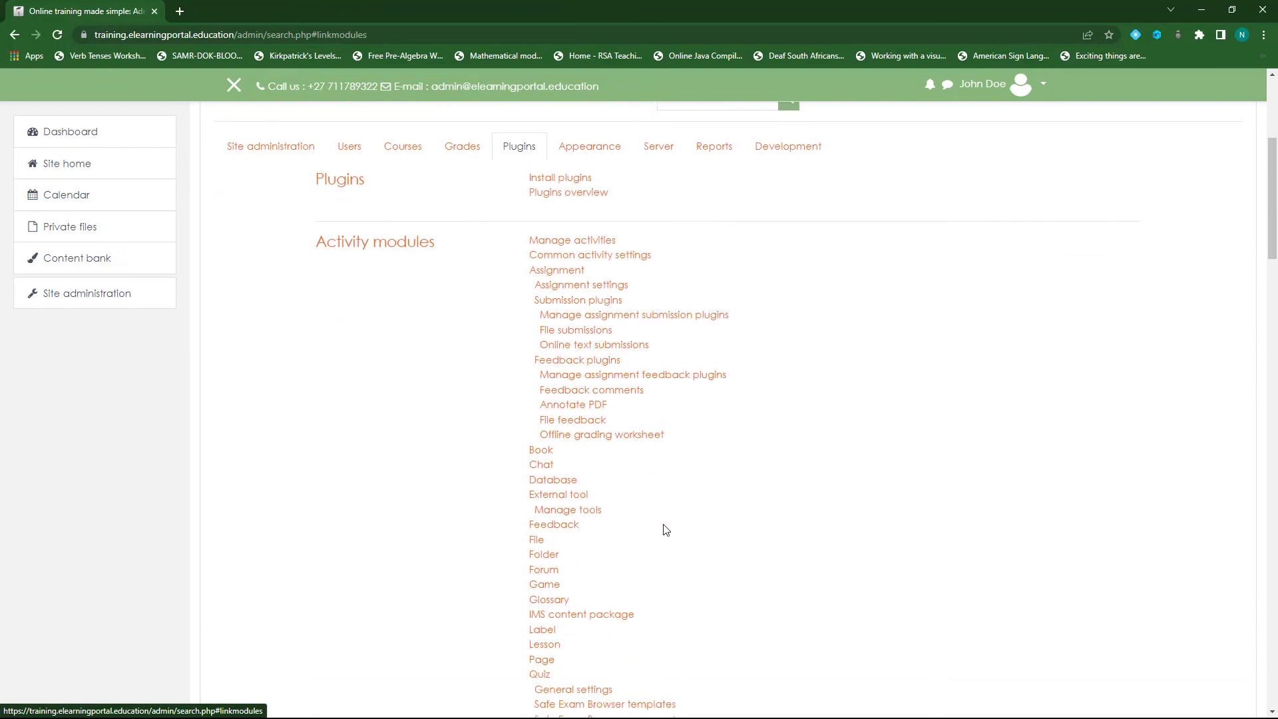
scroll(665, 530, "down", 10)
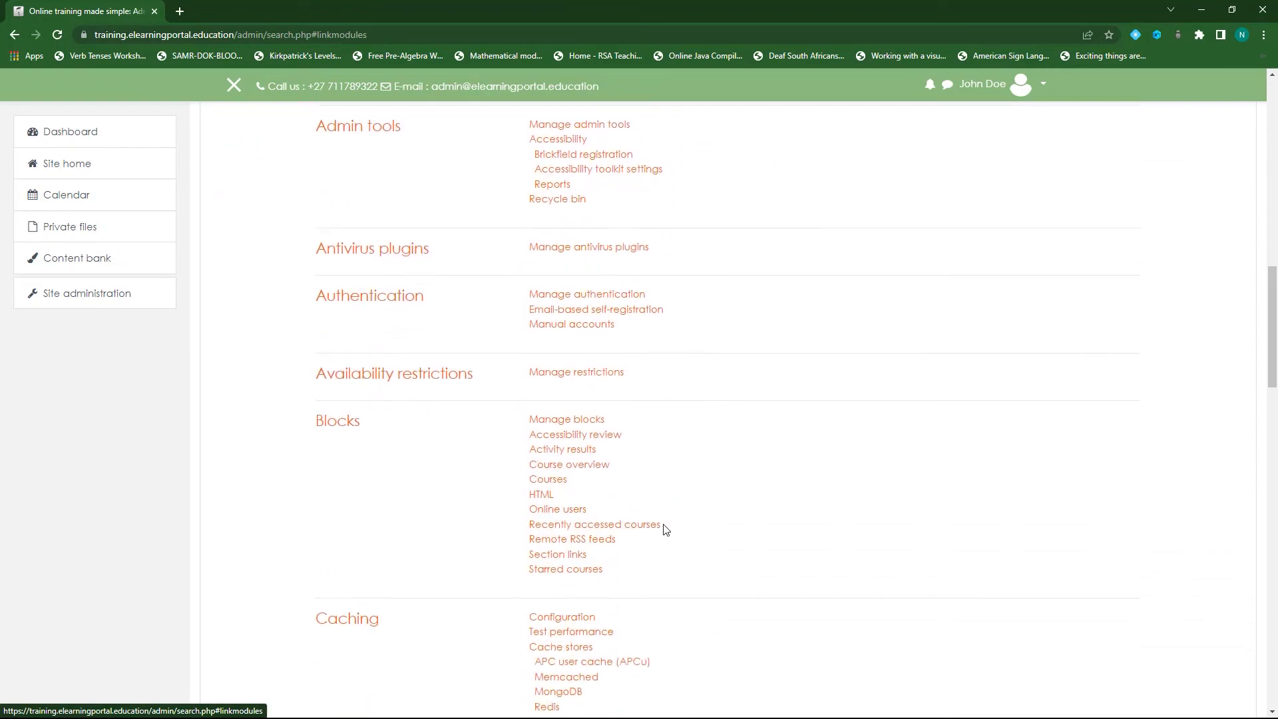
scroll(666, 530, "down", 8)
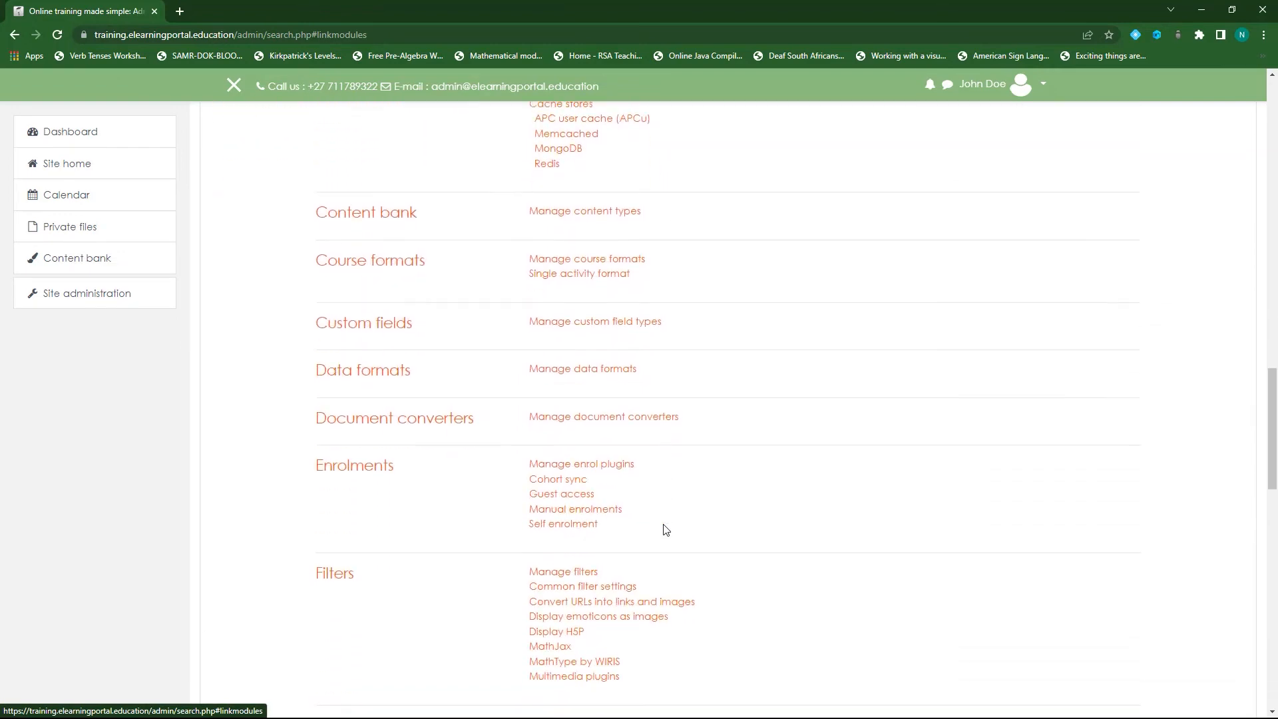
scroll(666, 530, "down", 2)
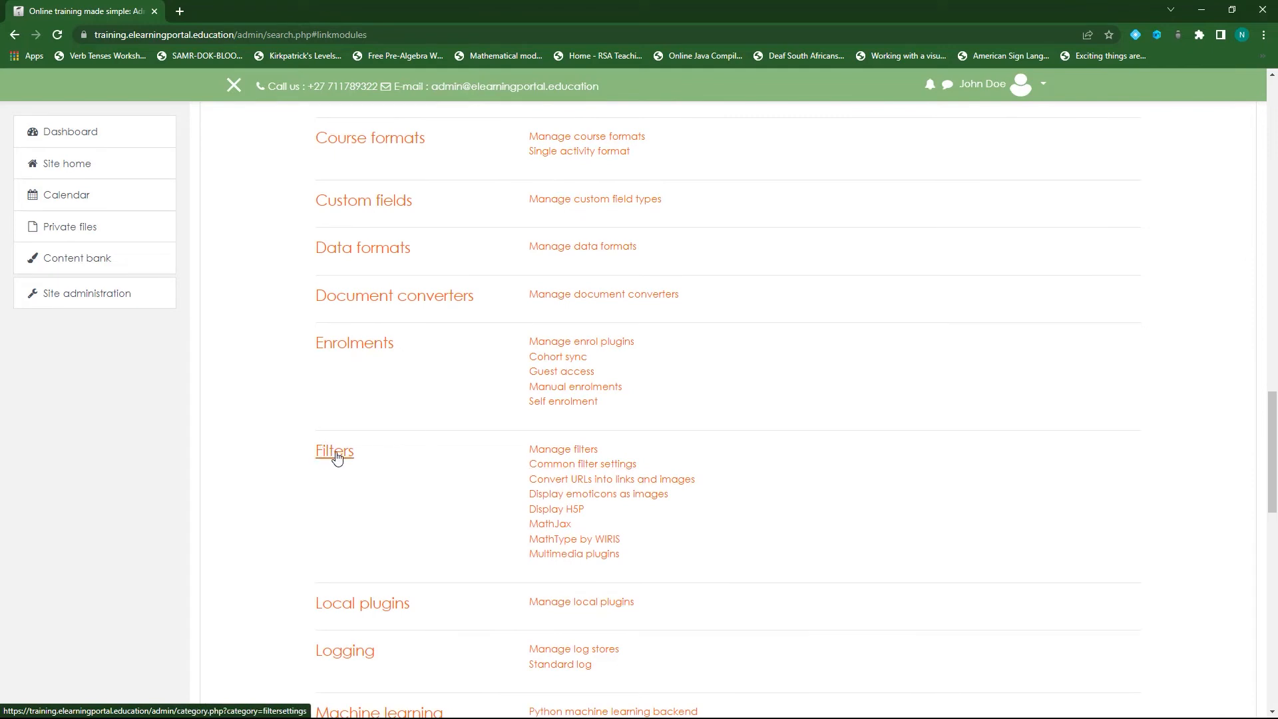
left_click(581, 541)
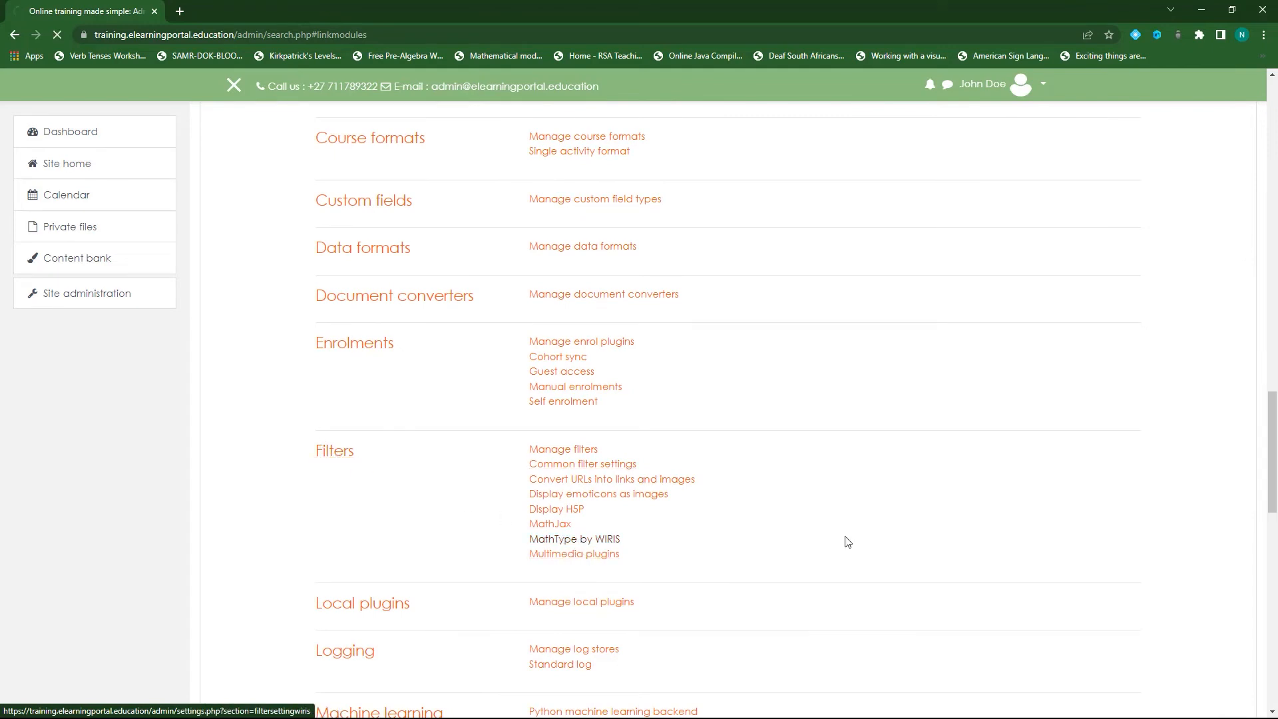
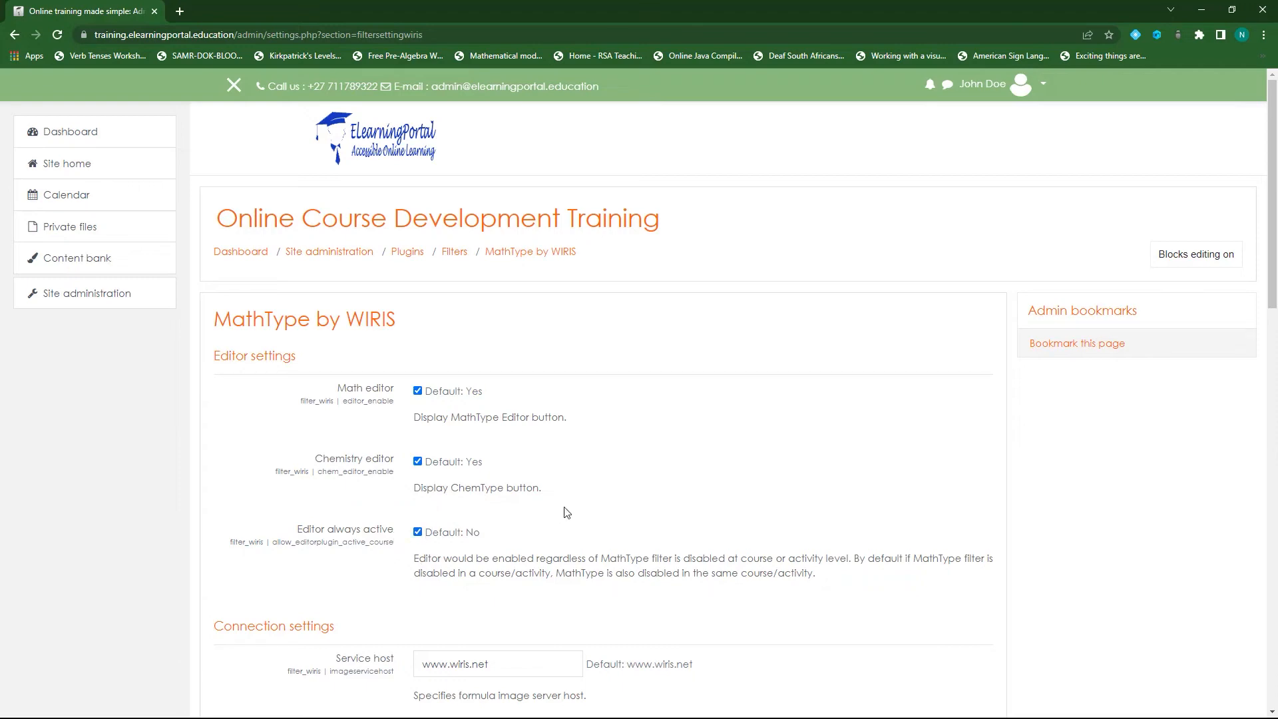
- Review the MathType by WIRIS settings through to the Wiris Quizzes settings and save them
scroll(774, 530, "down", 6)
scroll(774, 529, "down", 10)
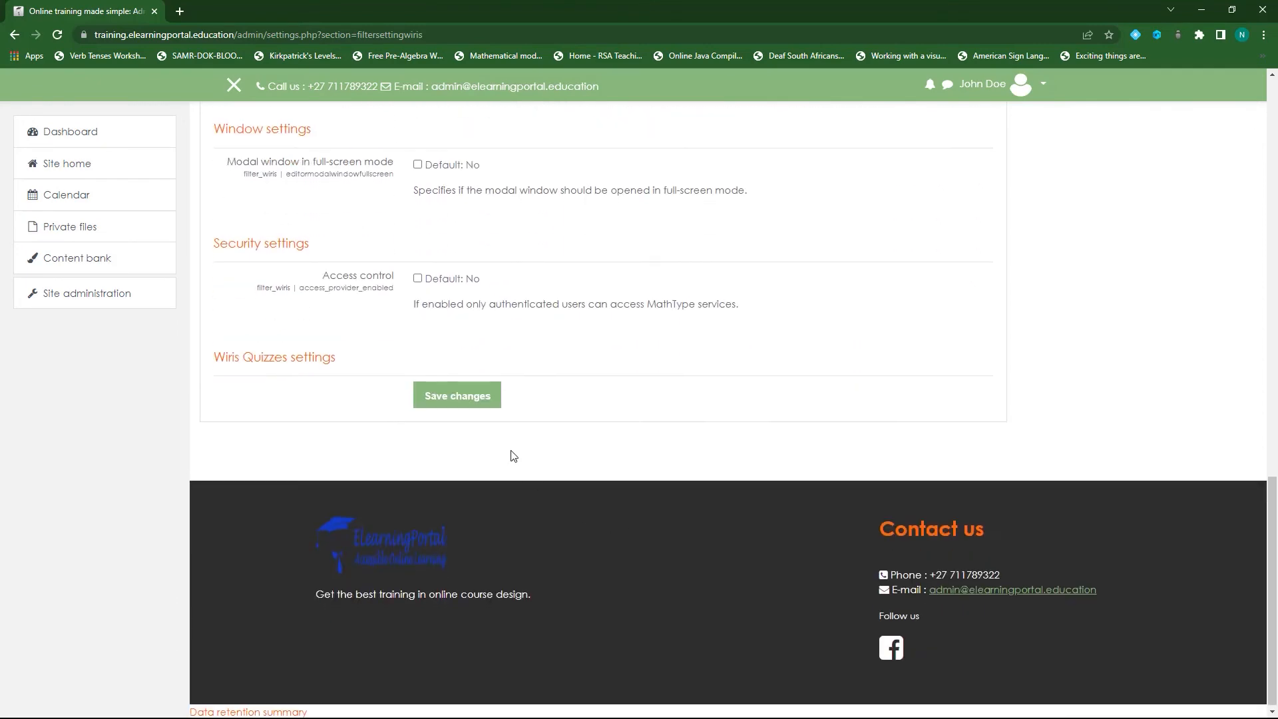
left_click(457, 398)
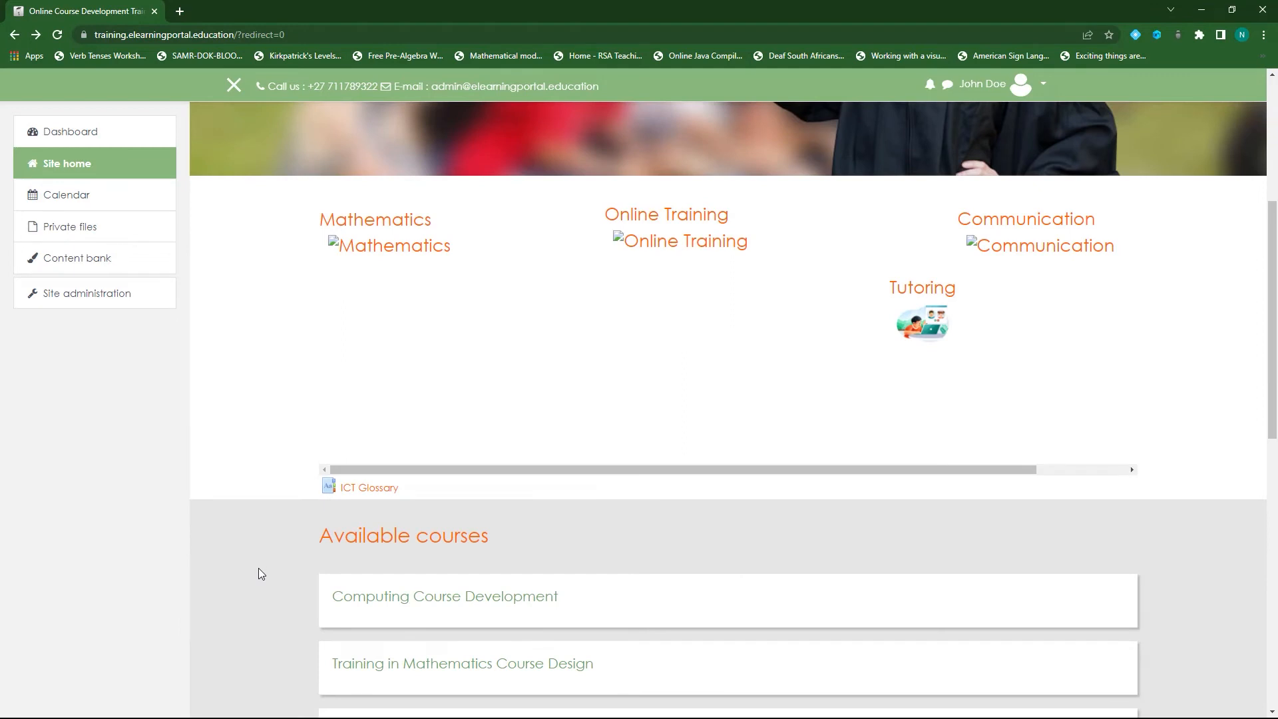
- Open the Training in Mathematics Course Design course from the available courses and turn editing on
scroll(273, 566, "down", 4)
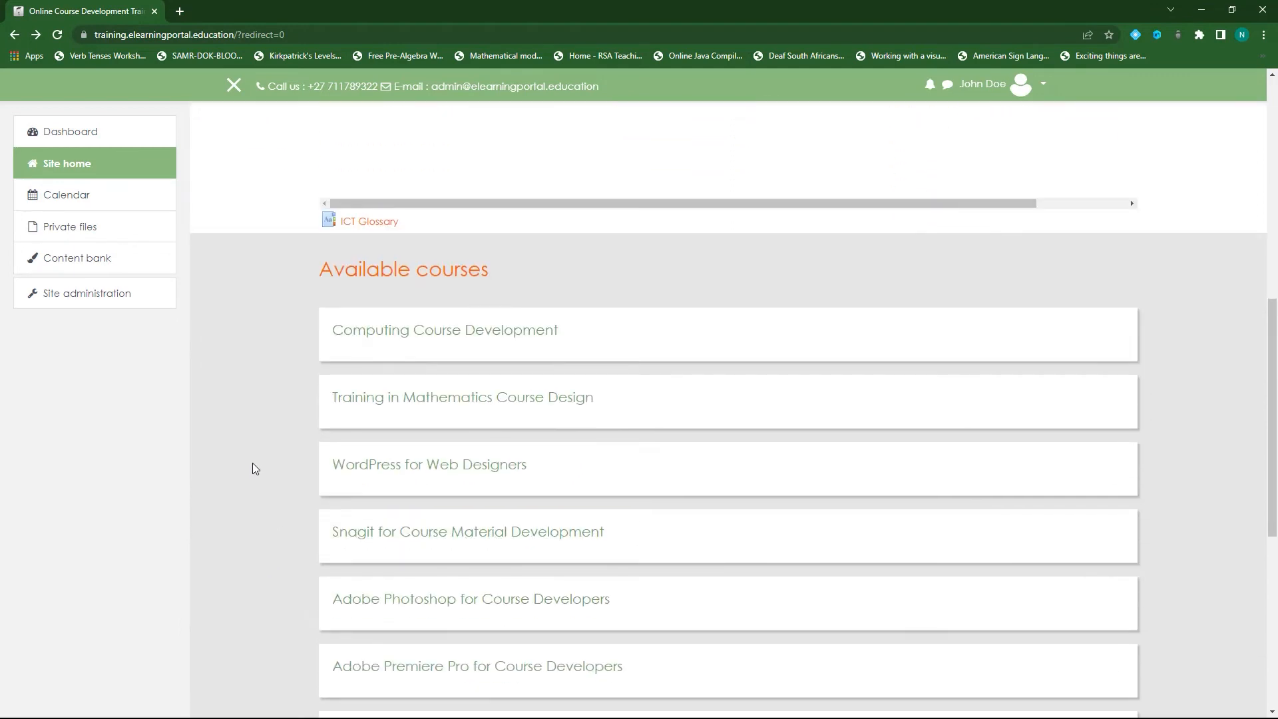
scroll(253, 469, "down", 1)
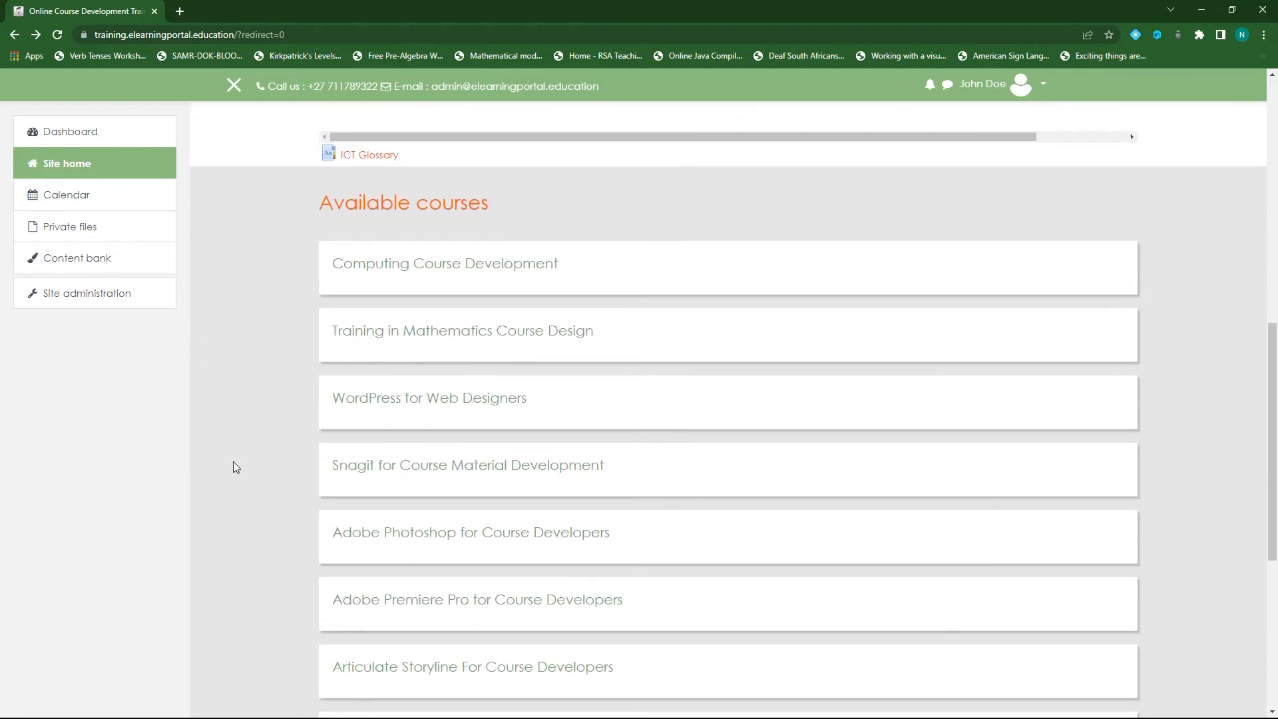
left_click(763, 348)
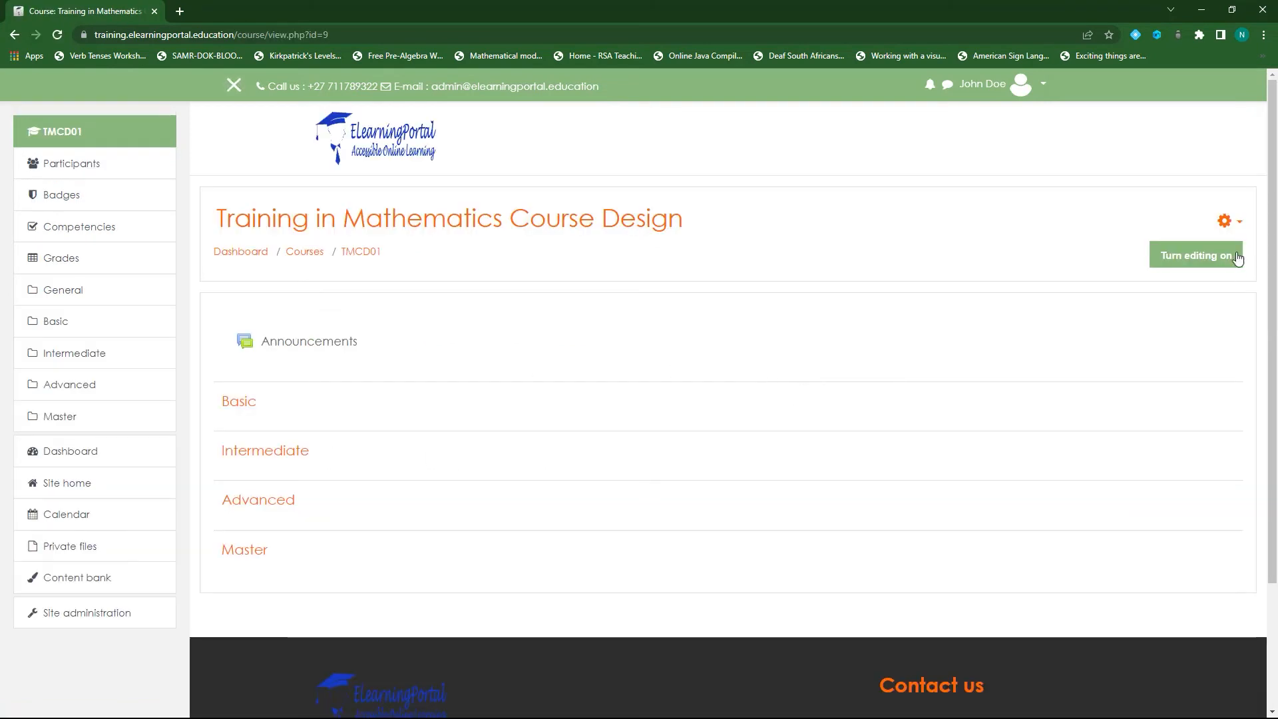
left_click(1206, 260)
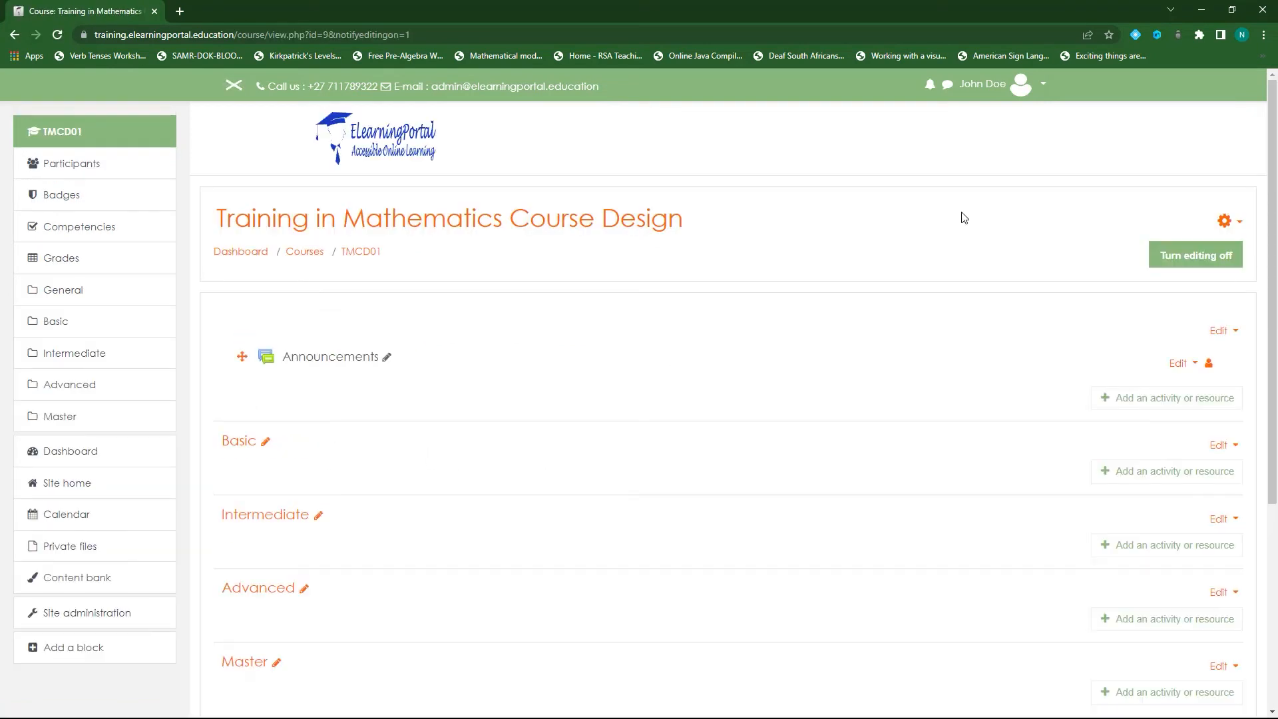
- Open the course's full administration page, enter its question bank, and show the question categories
left_click(1238, 227)
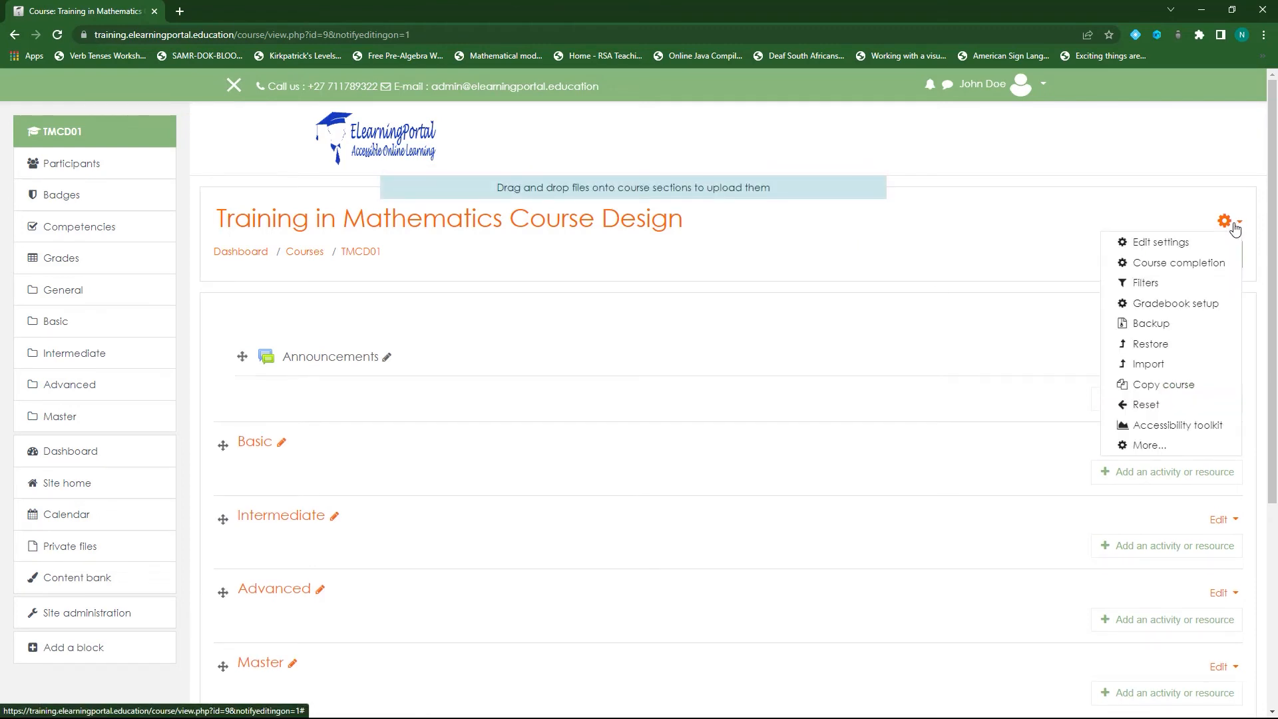
left_click(1149, 446)
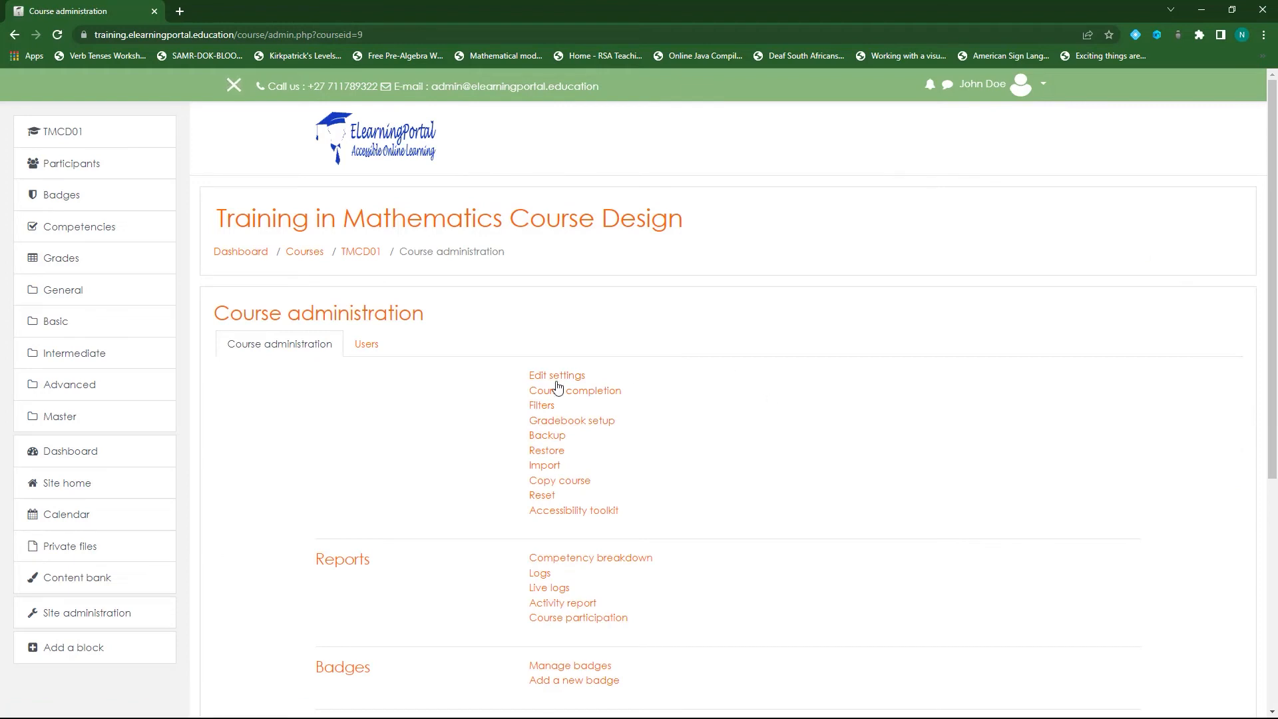
scroll(438, 457, "down", 1)
scroll(438, 457, "down", 2)
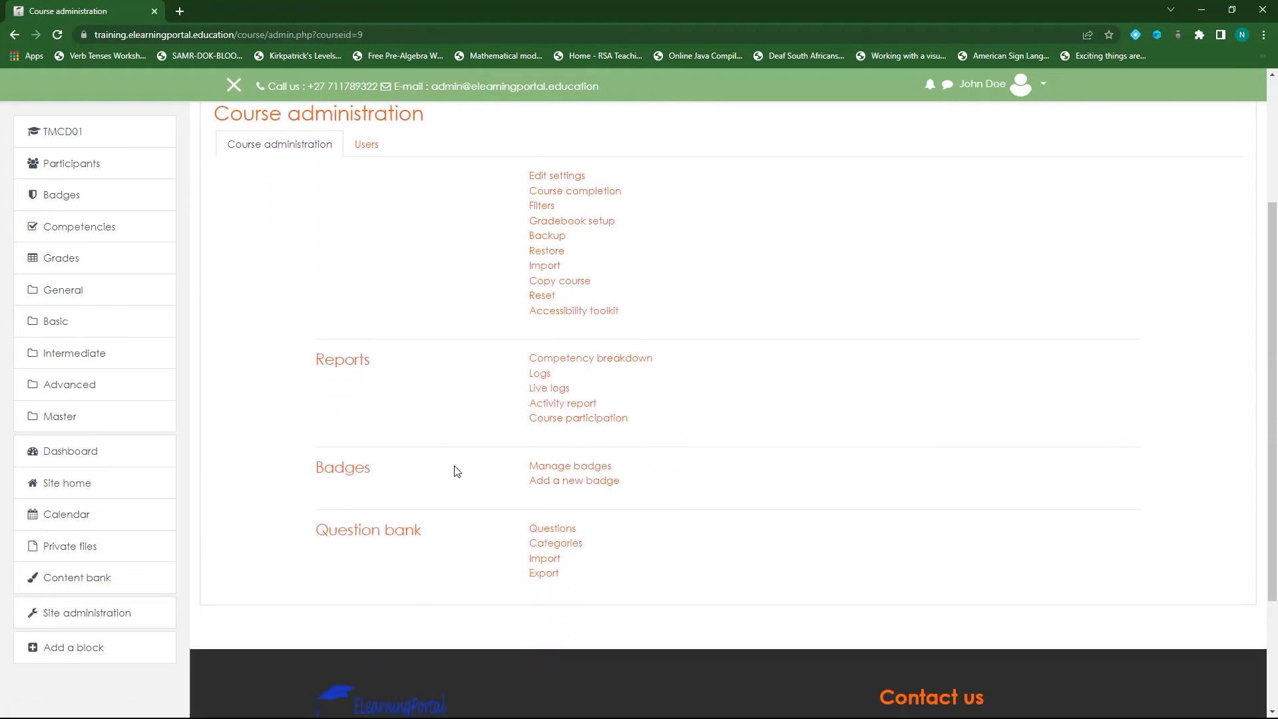
left_click(399, 532)
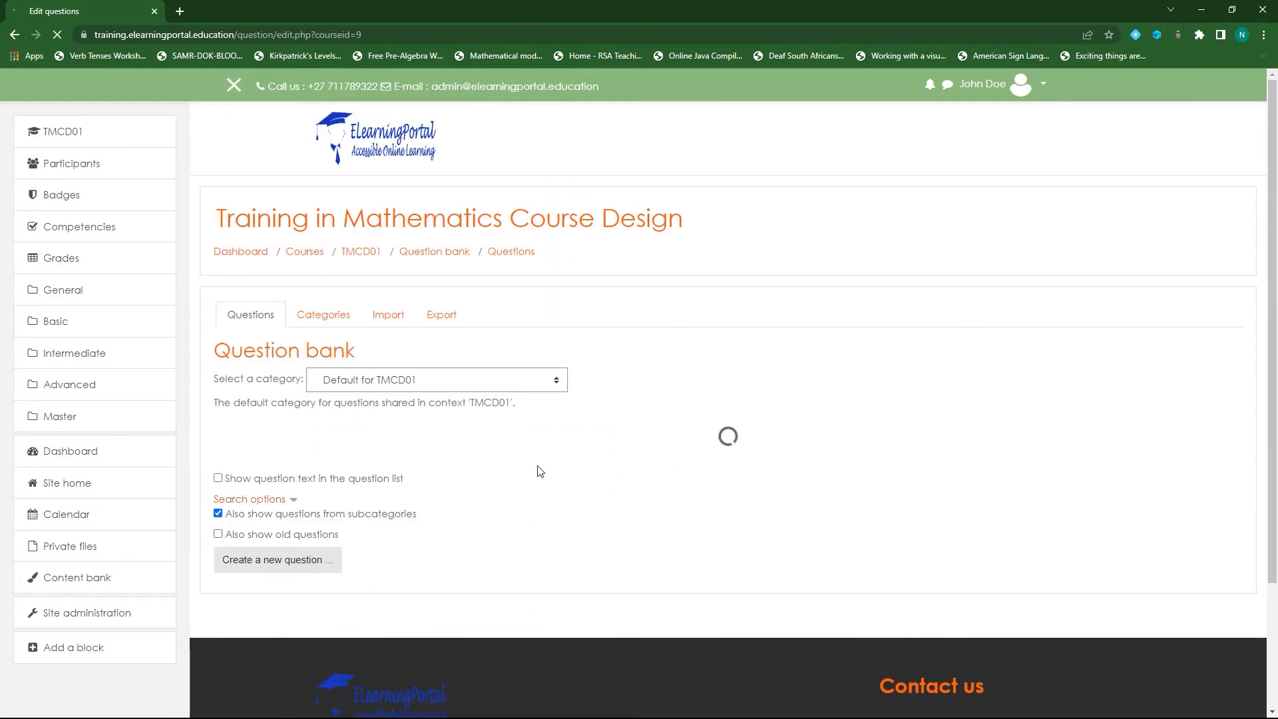
left_click(327, 317)
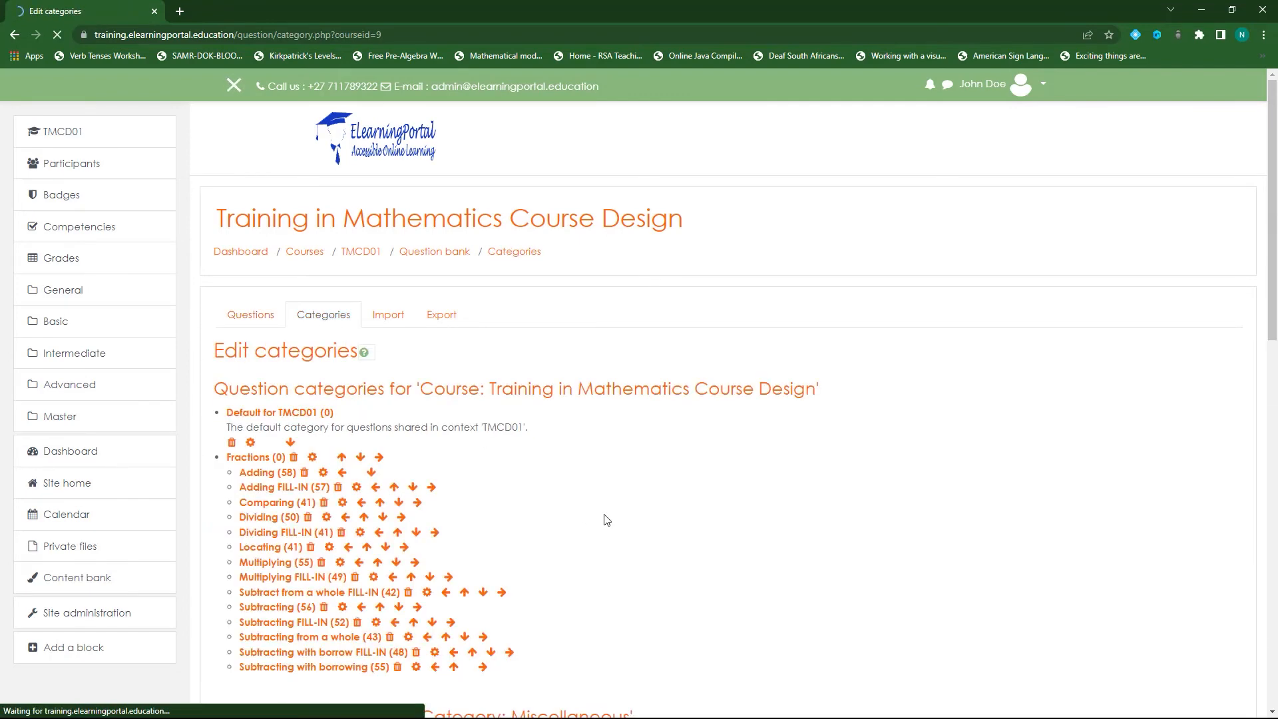
- Add a question category named WIRIS Question Types with Top for Training in Mathematics Course Design as its parent
scroll(607, 519, "down", 9)
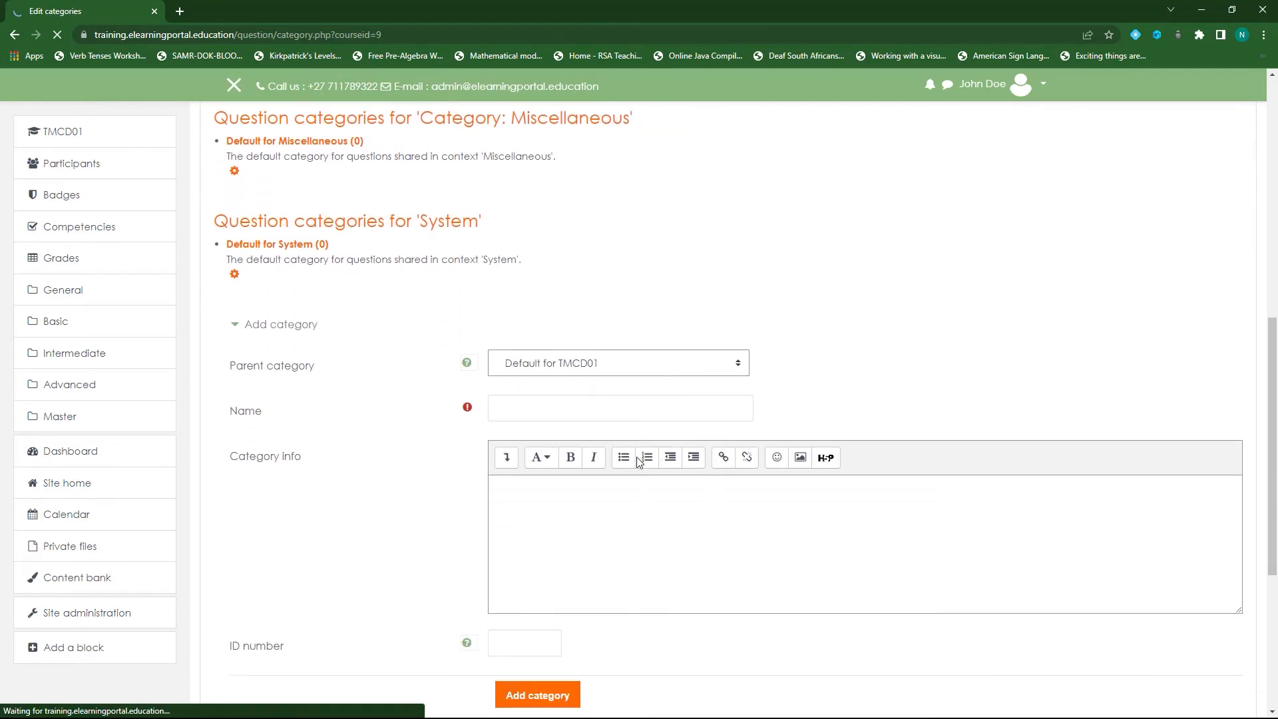
left_click(619, 365)
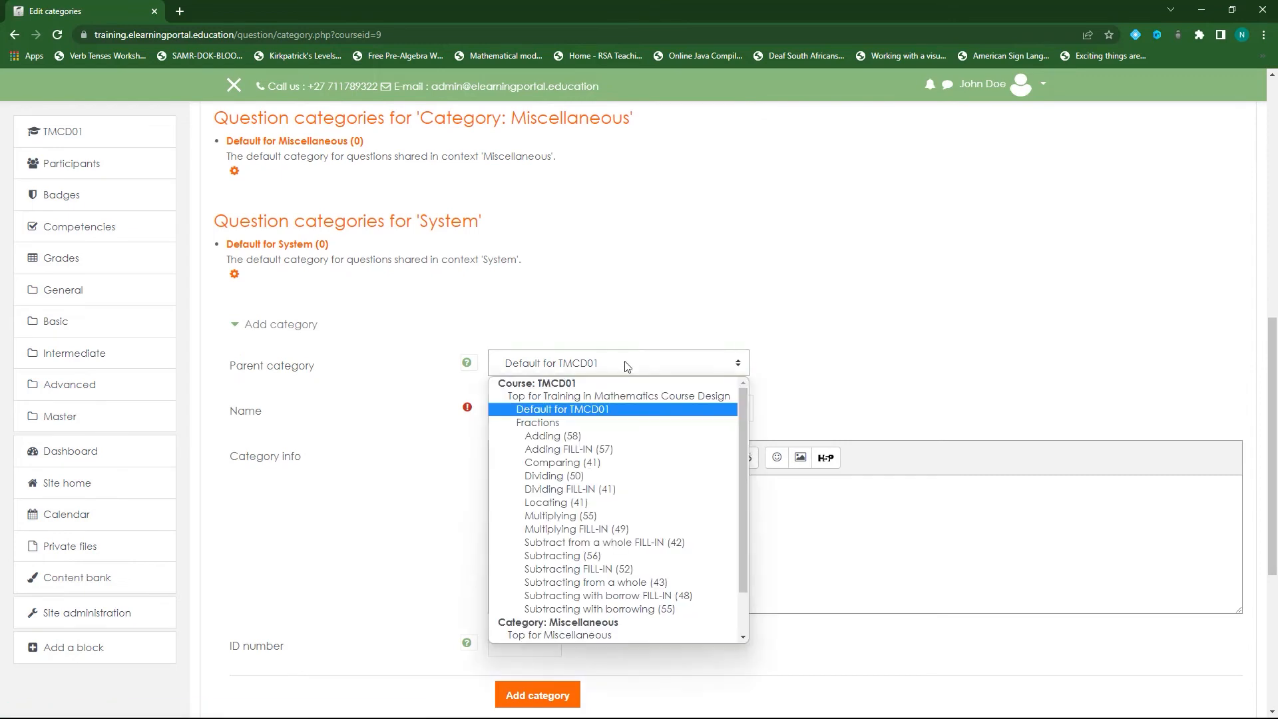
left_click(580, 397)
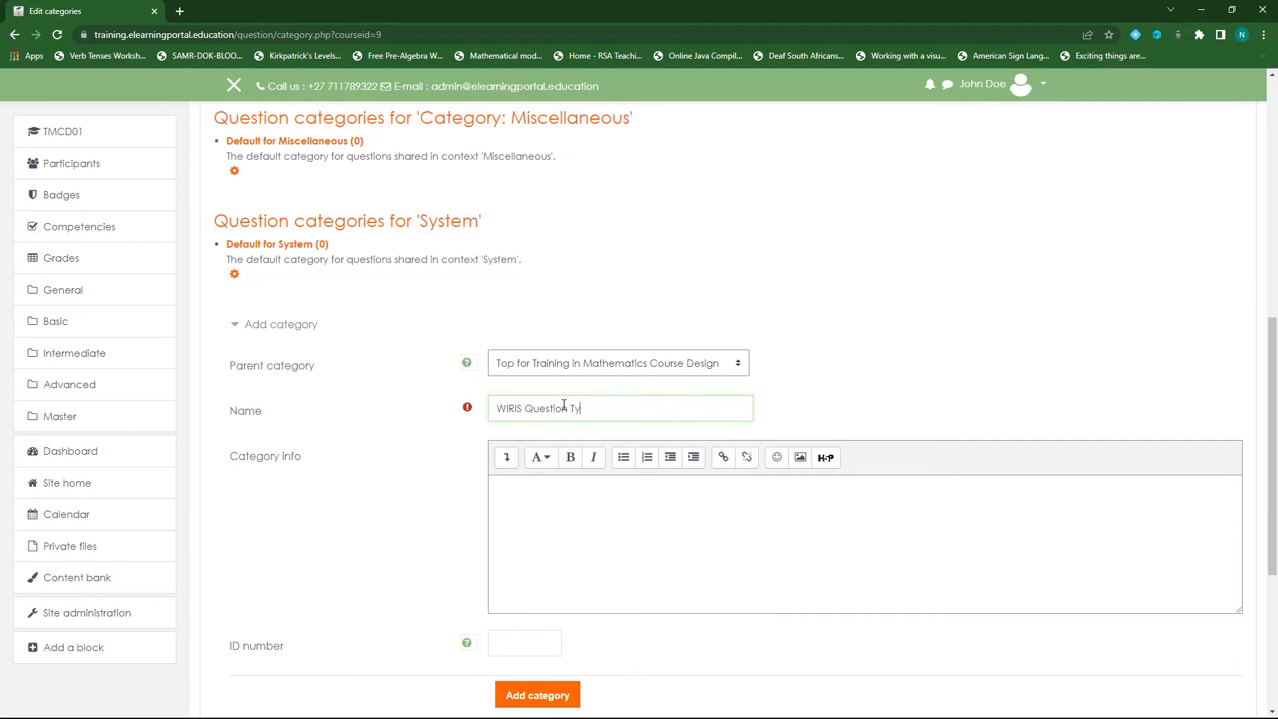
left_click(541, 698)
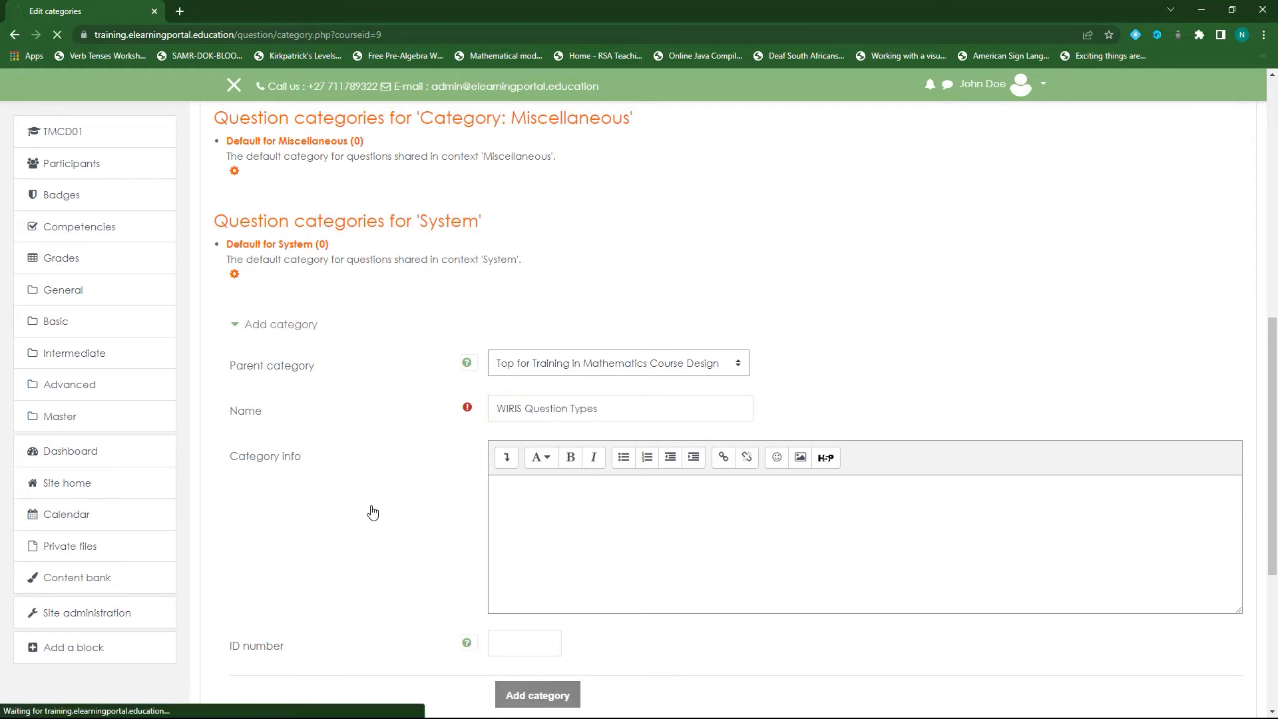
- Find the WIRIS Question Types category in the course's category list and open its questions
scroll(453, 494, "down", 5)
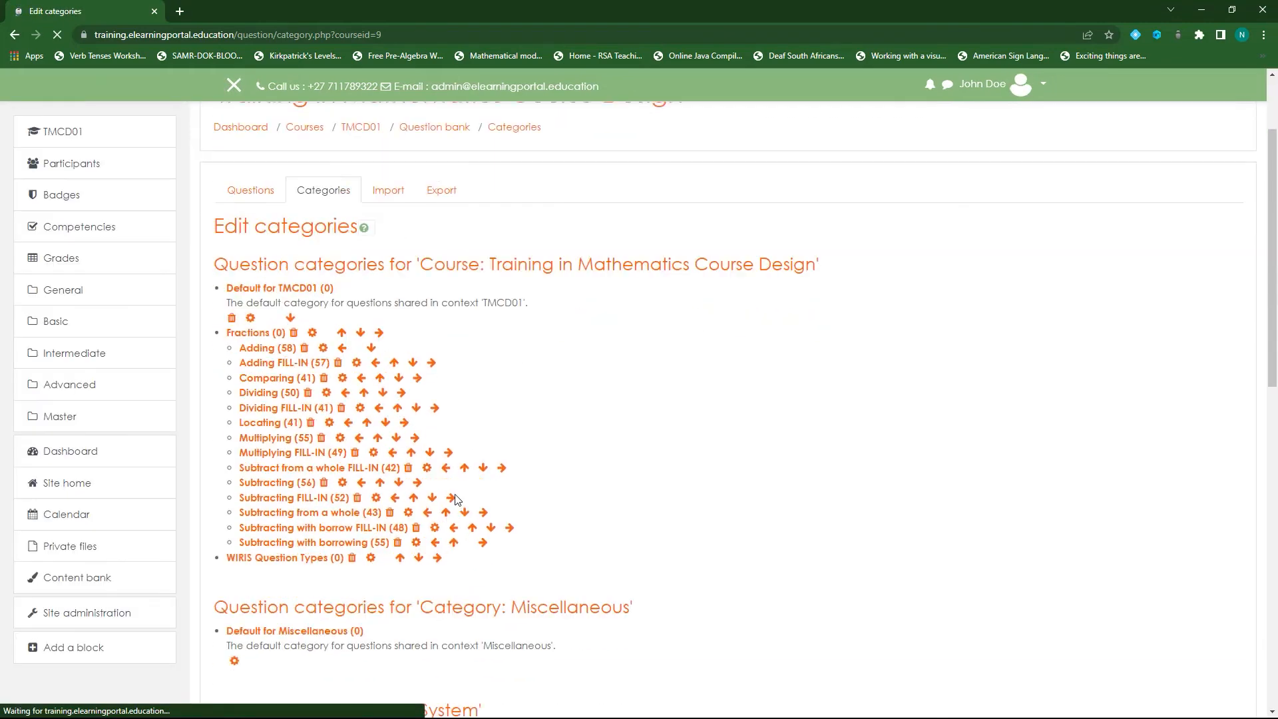
scroll(322, 472, "down", 2)
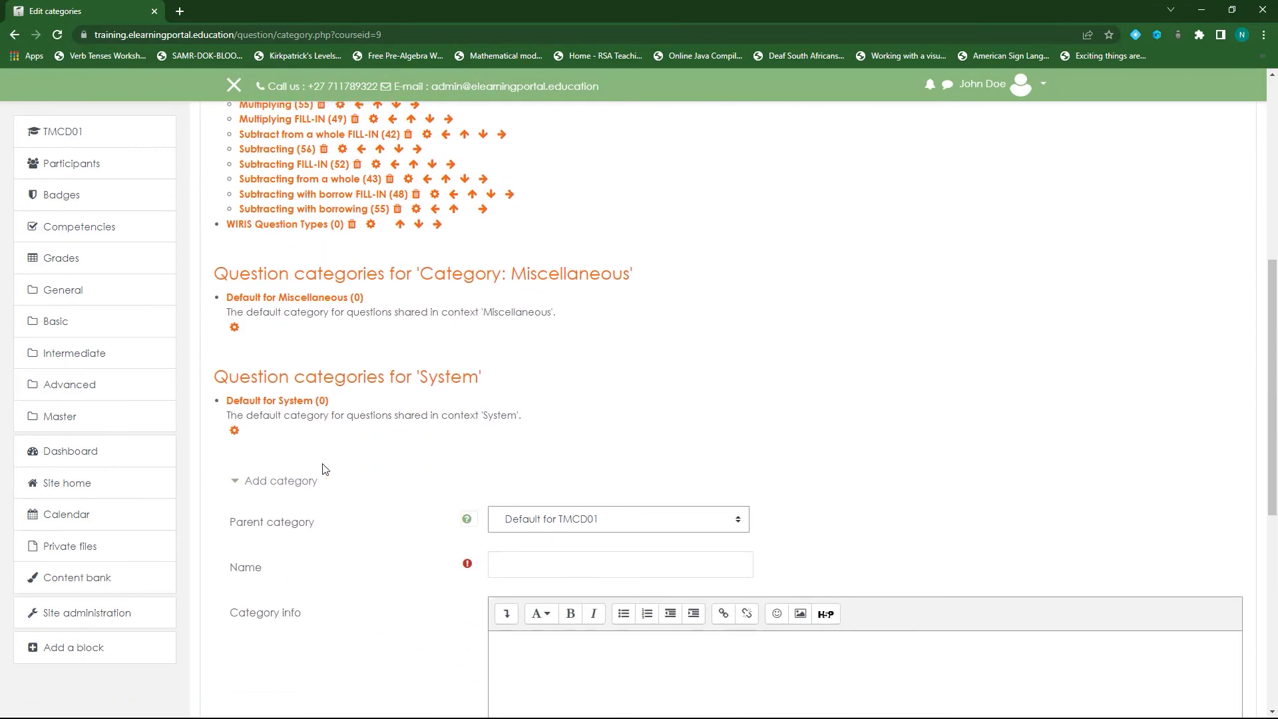
scroll(336, 458, "up", 4)
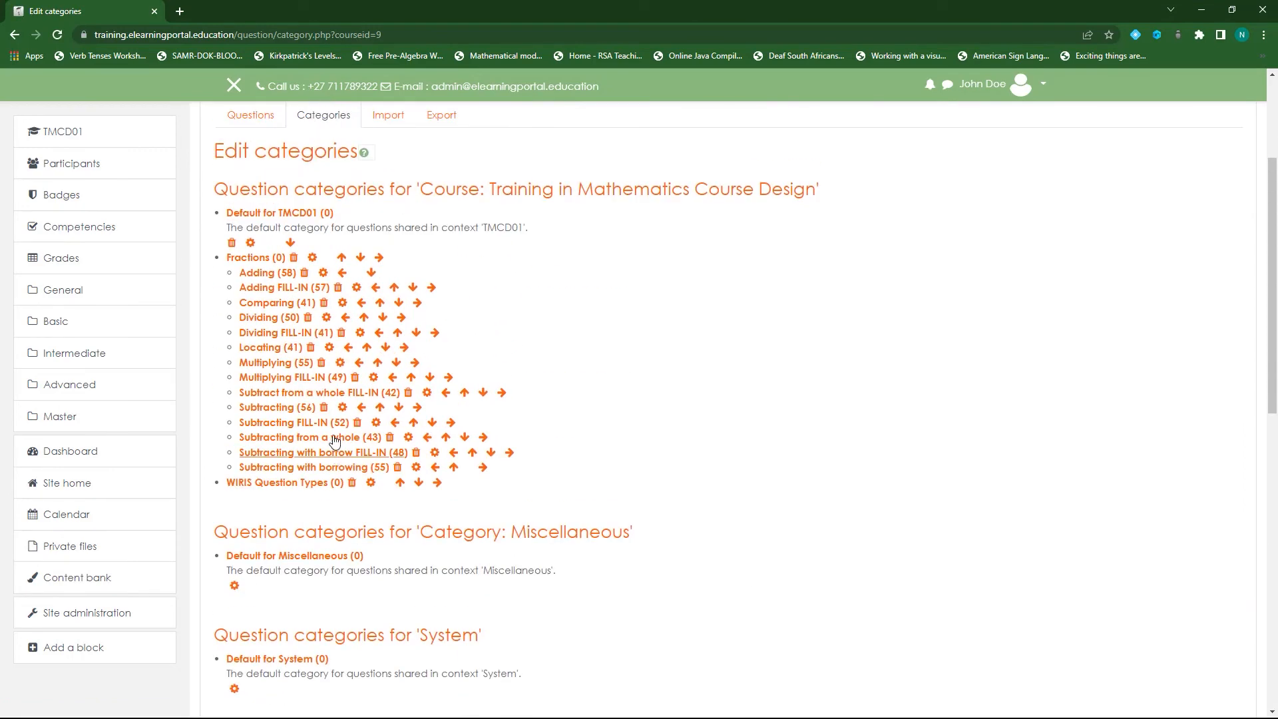
left_click(279, 485)
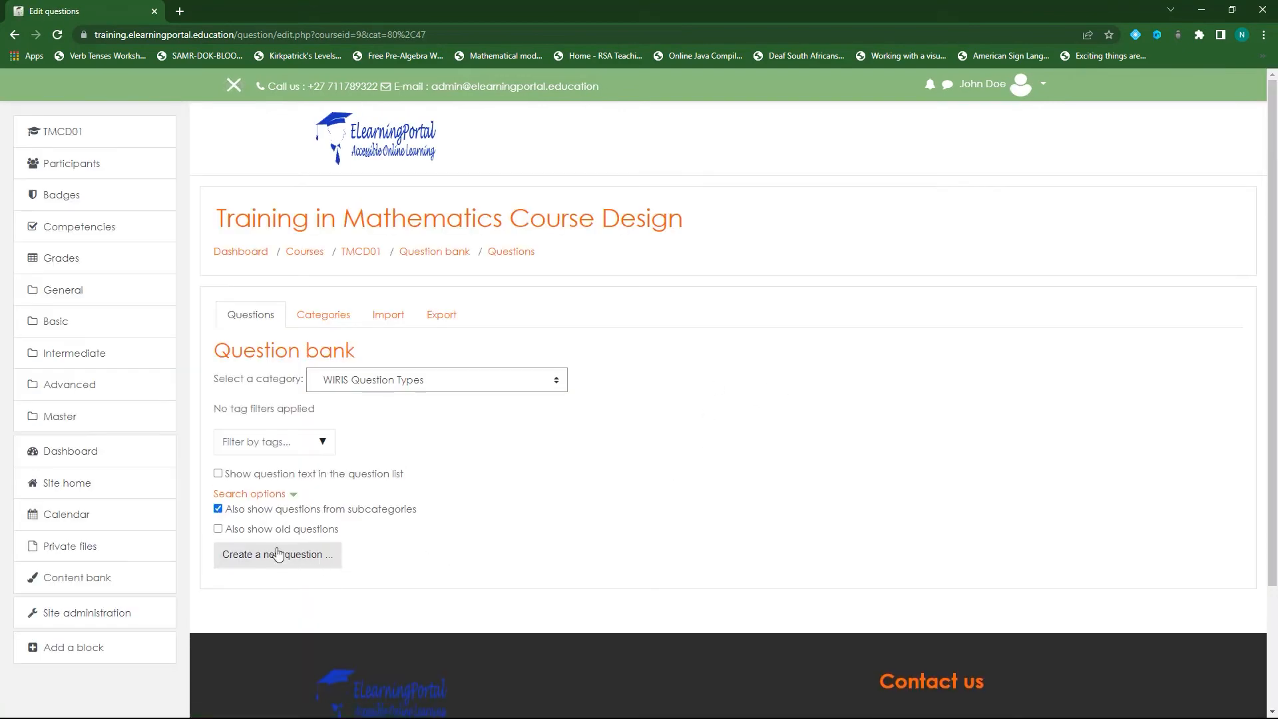
- Create a new question of the Wiris Quizzes type Multiple choice - science in the WIRIS Question Types category
left_click(276, 559)
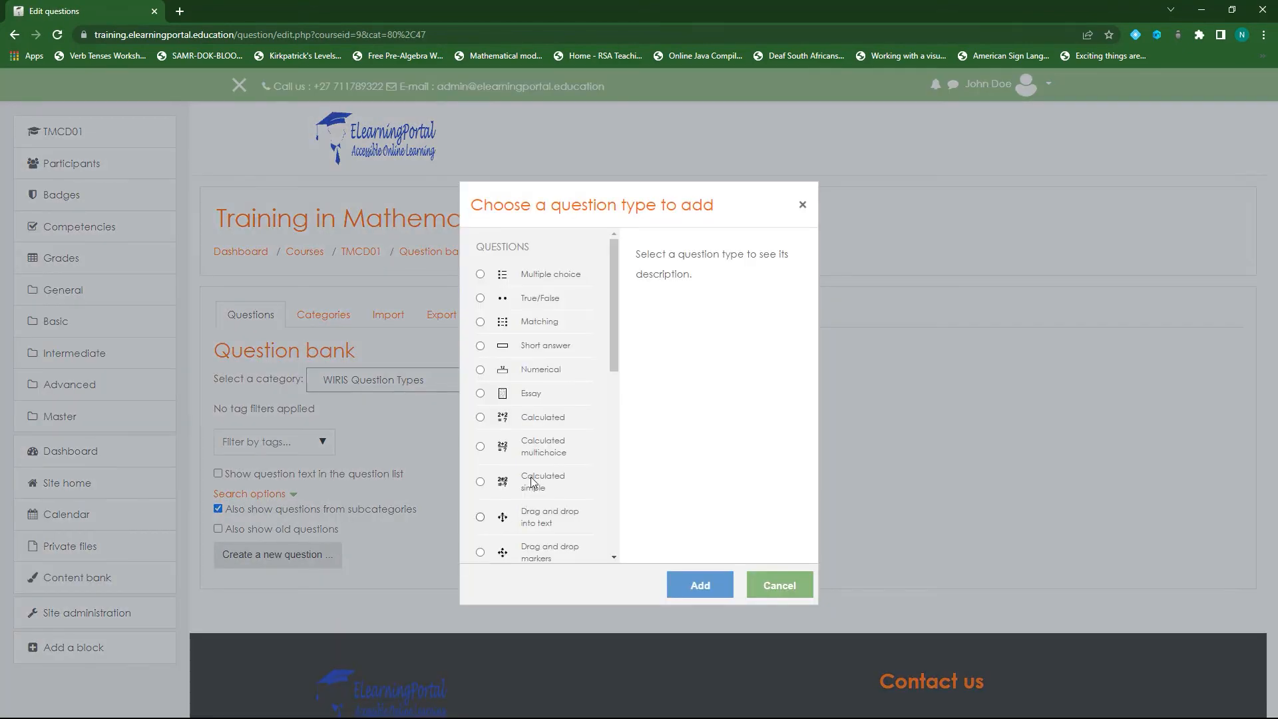
scroll(566, 319, "down", 6)
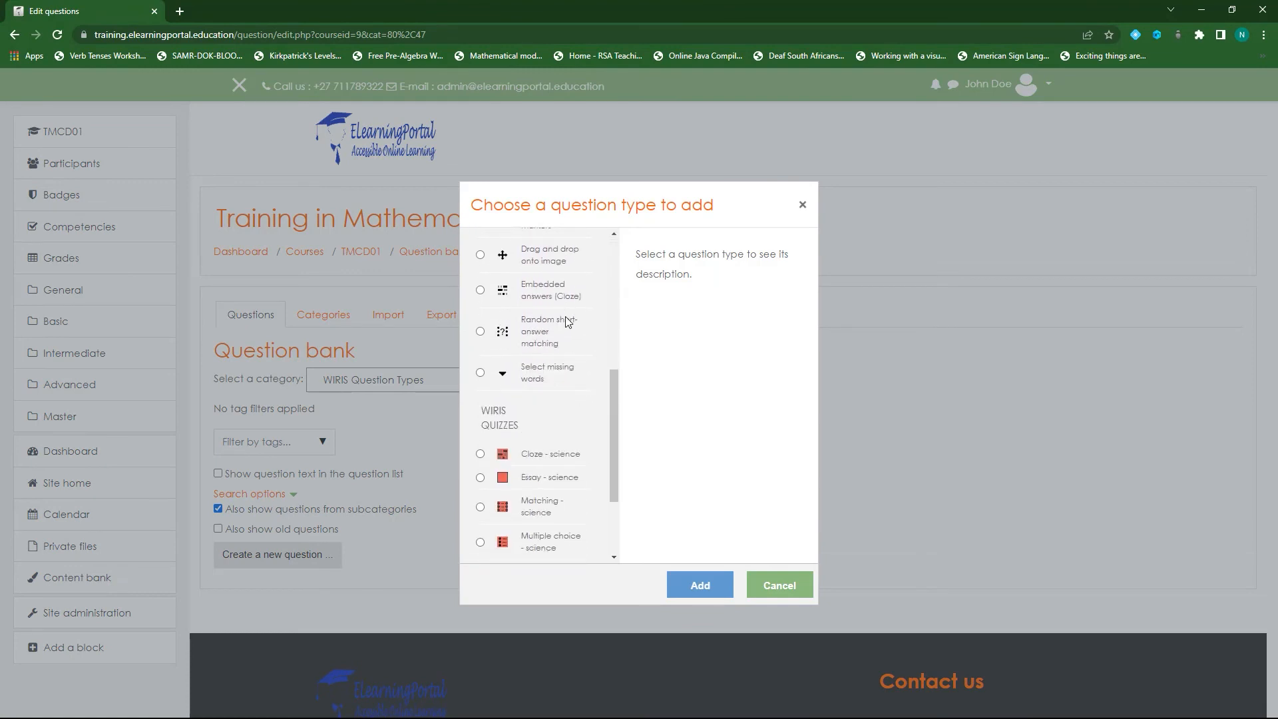
scroll(569, 322, "down", 1)
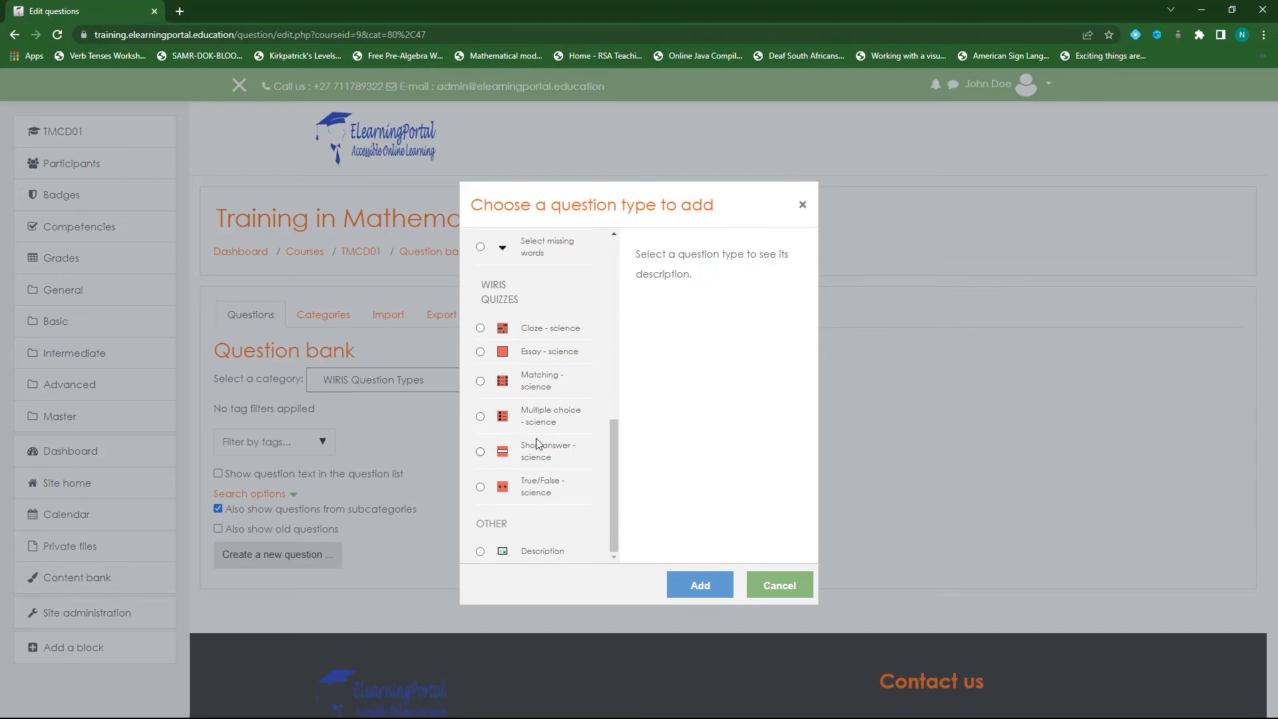
left_click(480, 417)
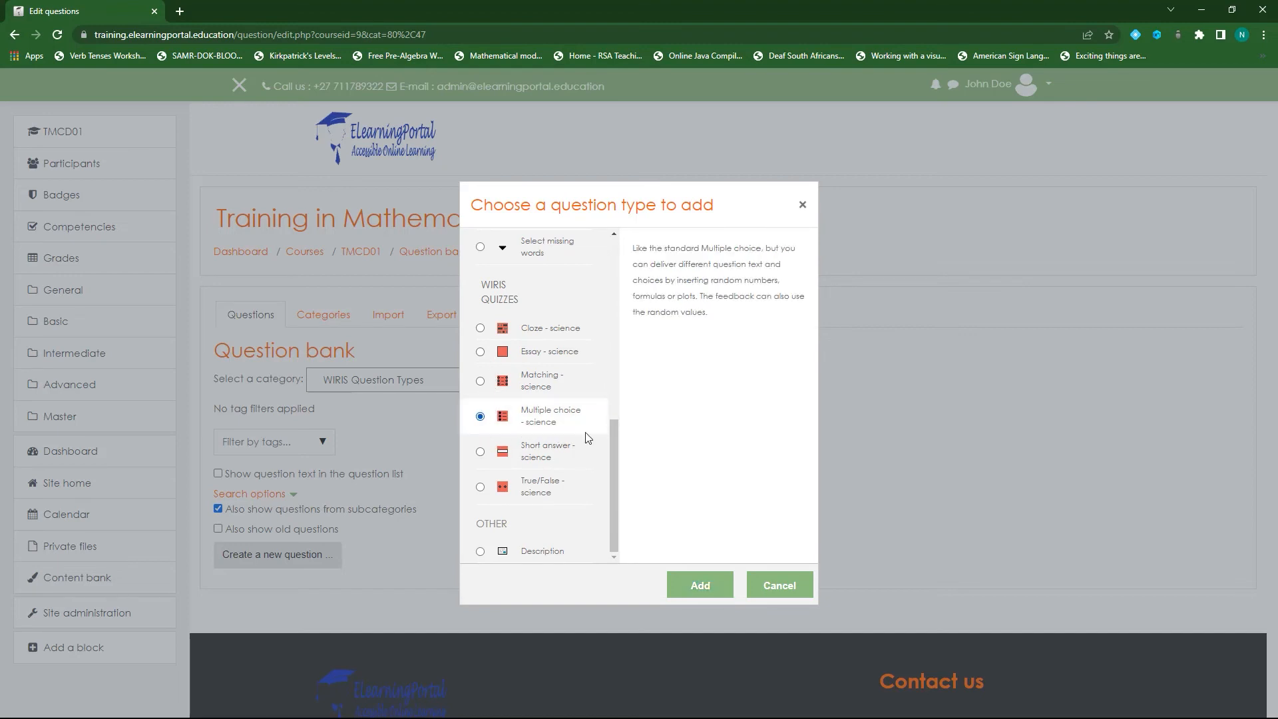
left_click(699, 586)
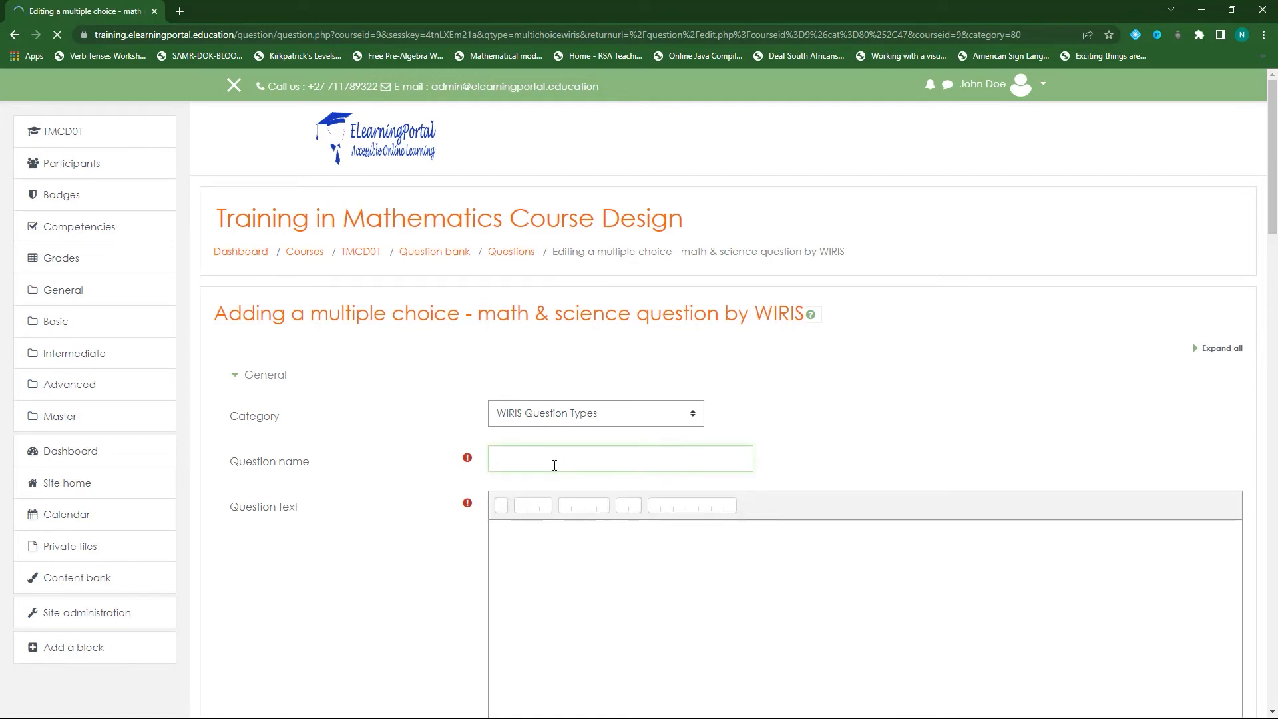
- Name the question Test 1 and open the MathType equation editor for the question text, moving its window clear of the text area
type("Test 1")
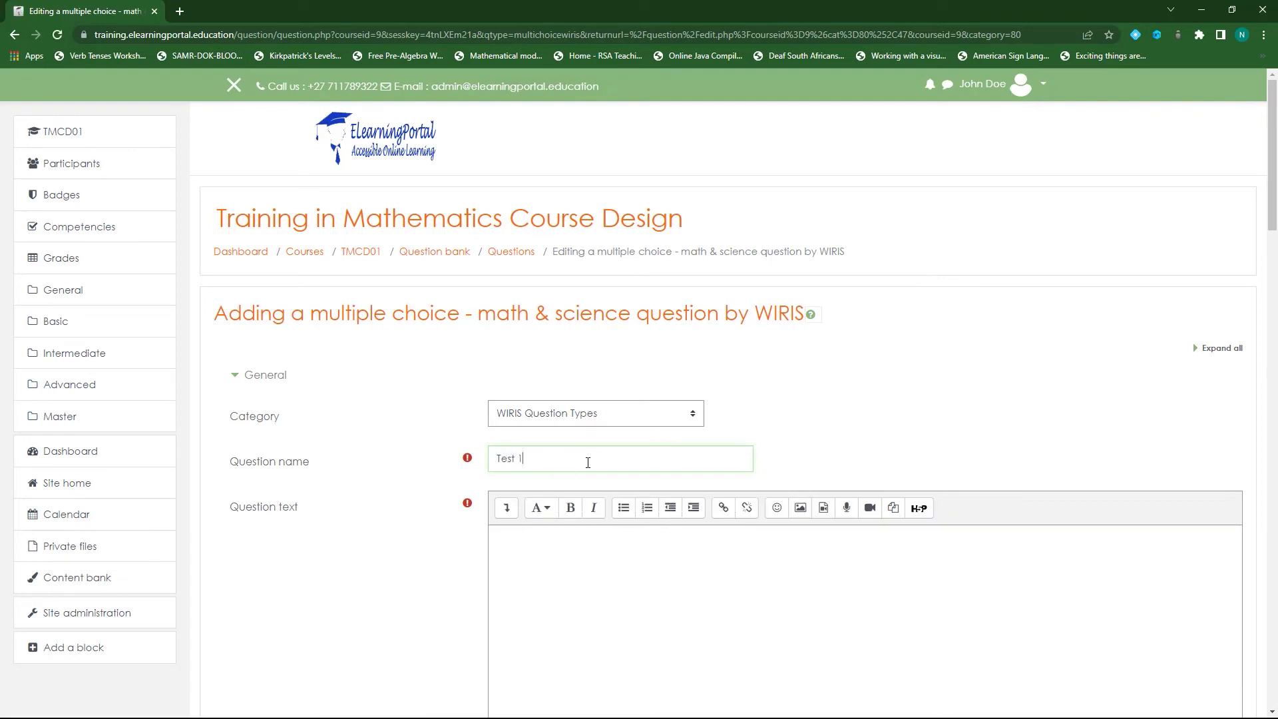
scroll(588, 463, "down", 2)
left_click(587, 404)
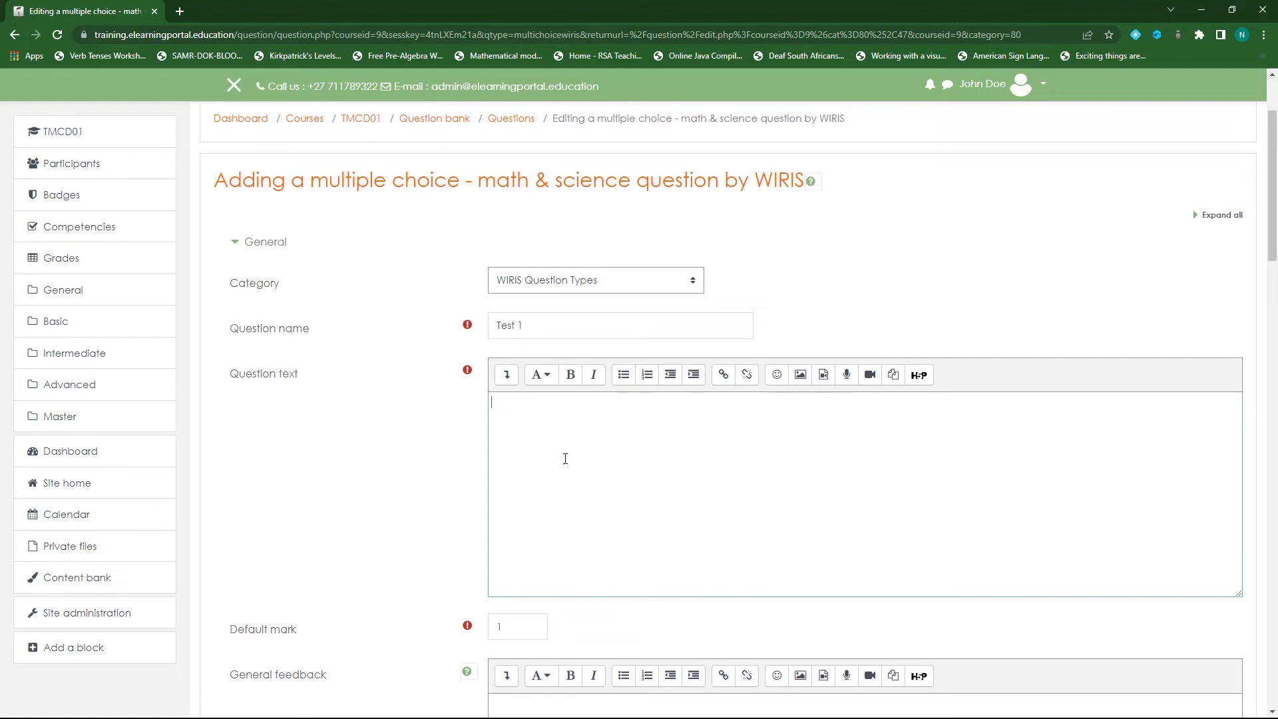
left_click(505, 376)
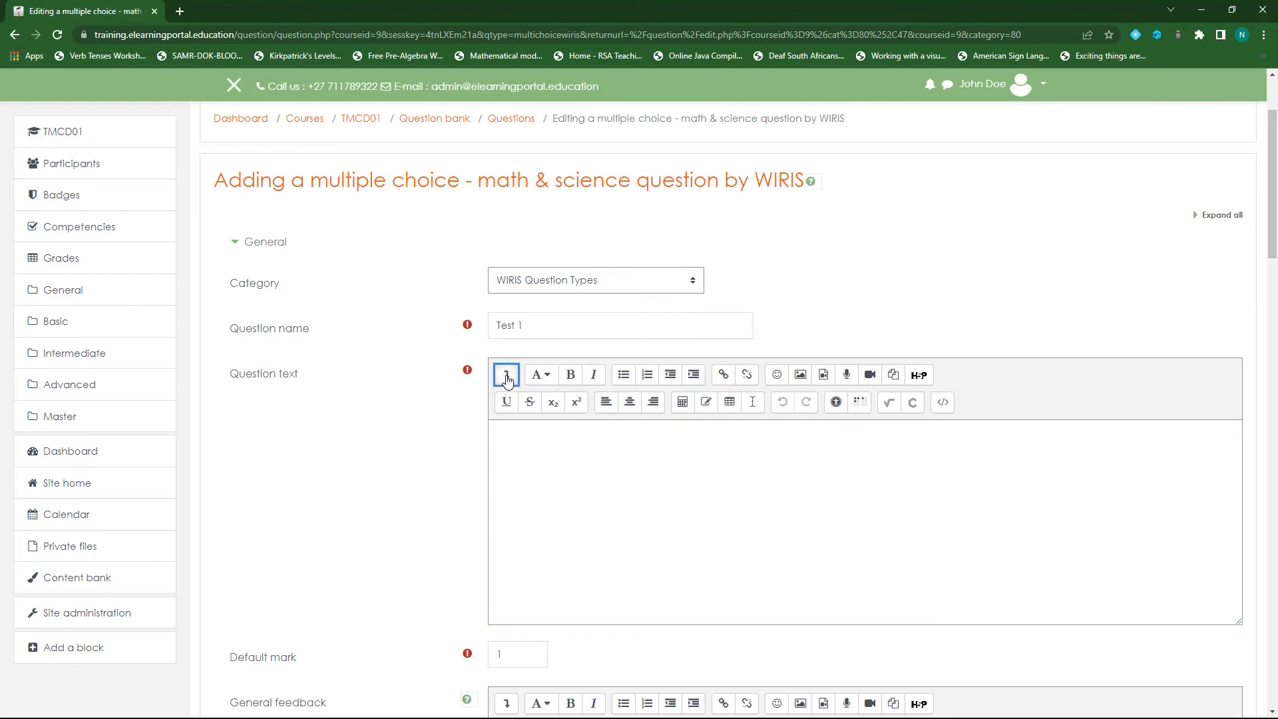
left_click(890, 408)
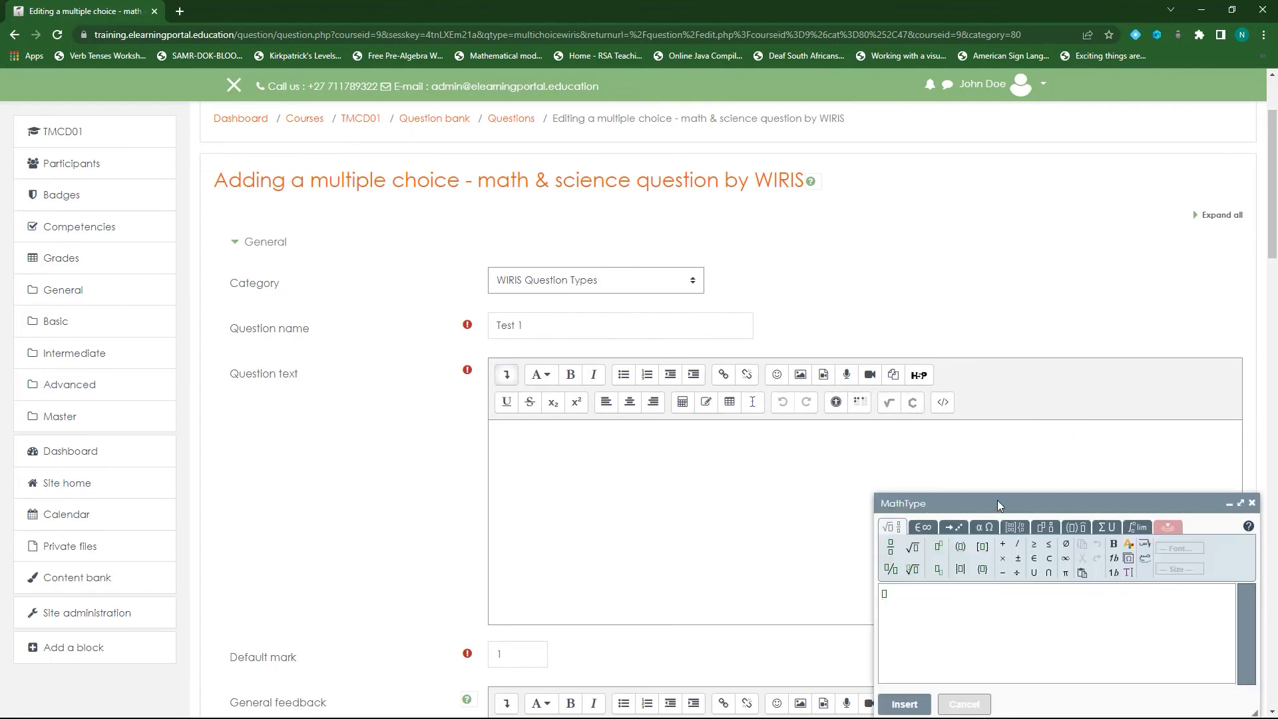
left_click_drag(995, 501, 875, 245)
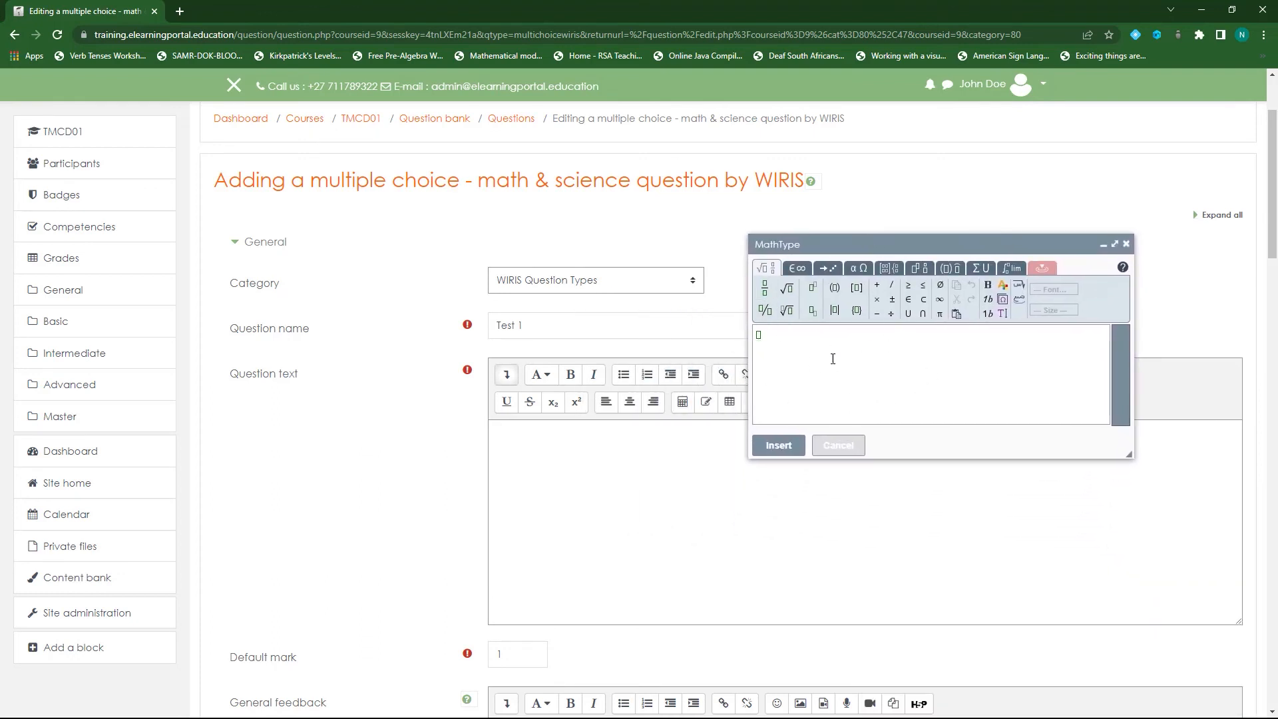
- Look through MathType's palettes of symbols, arrows, Greek letters, scripts and large operators, ending on the general palette
left_click(797, 270)
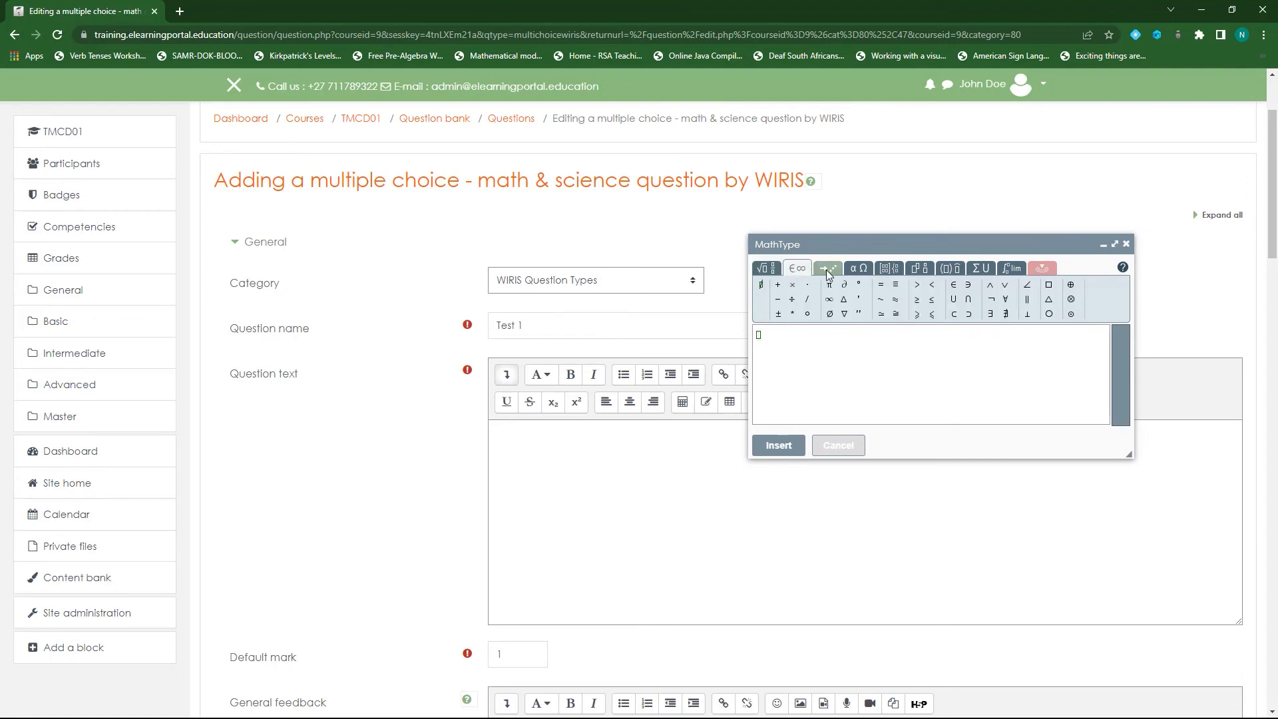
left_click(828, 268)
left_click(860, 269)
left_click(921, 269)
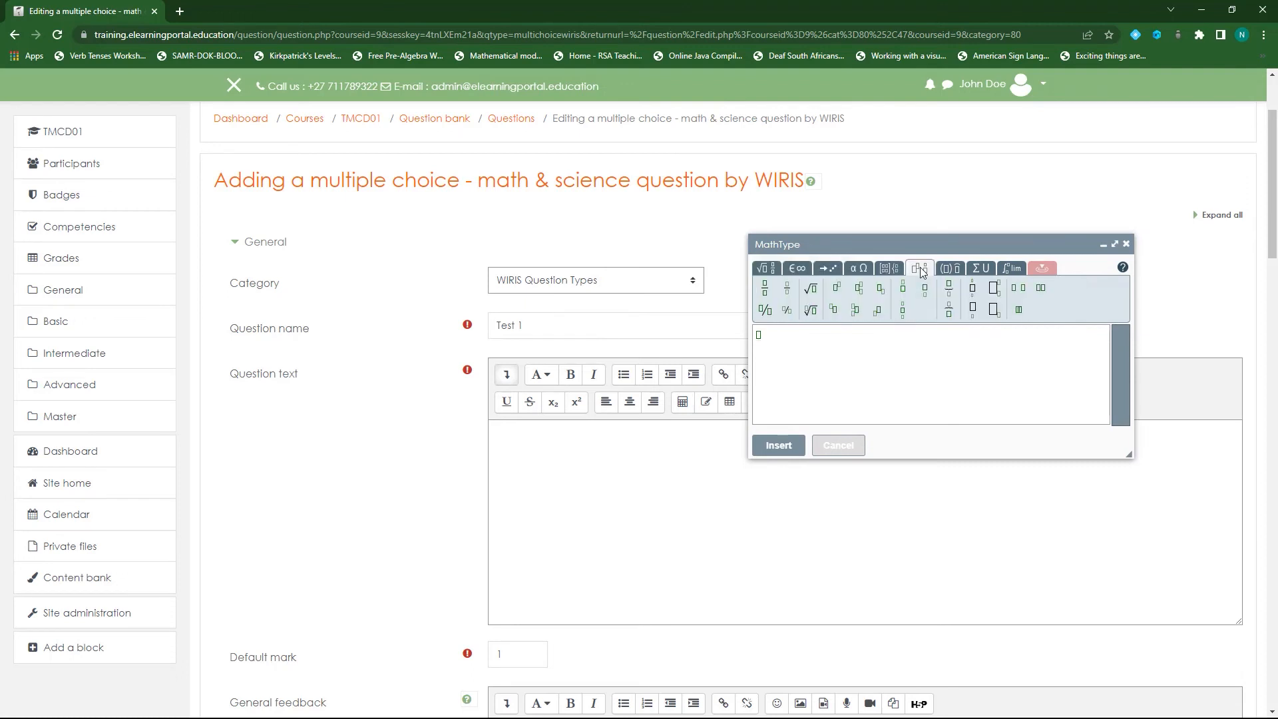
left_click(981, 268)
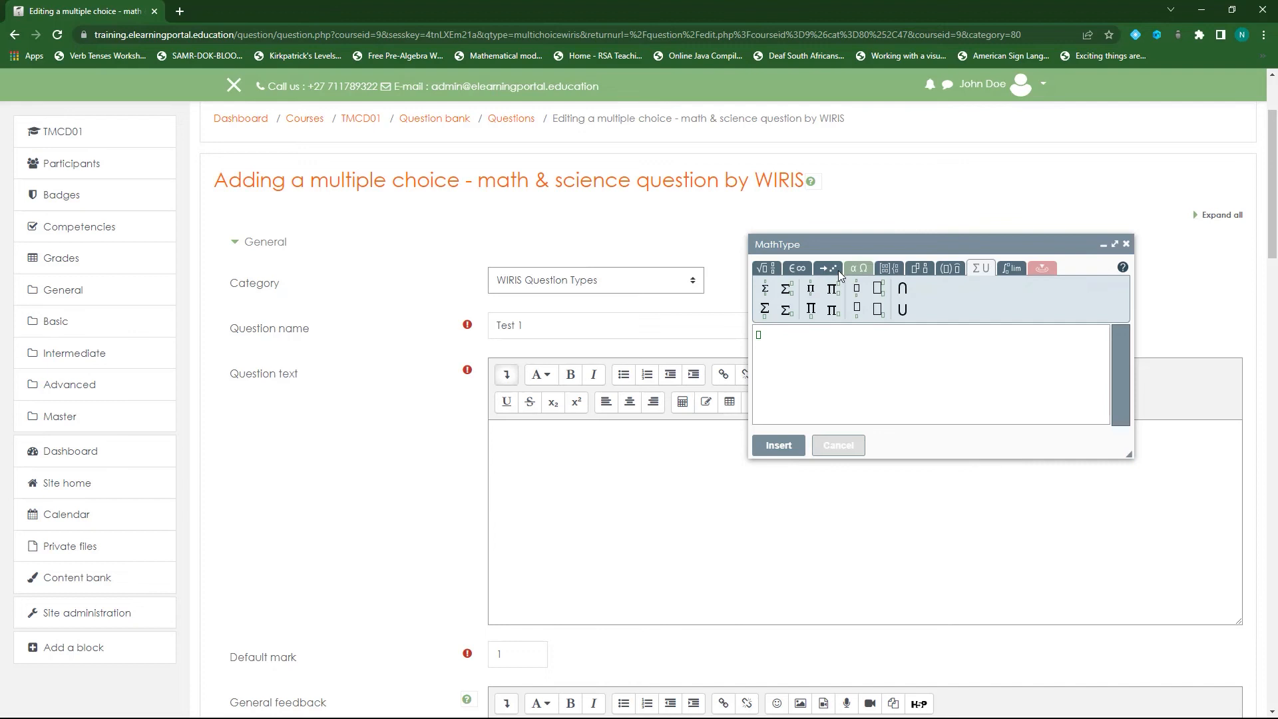
left_click(768, 269)
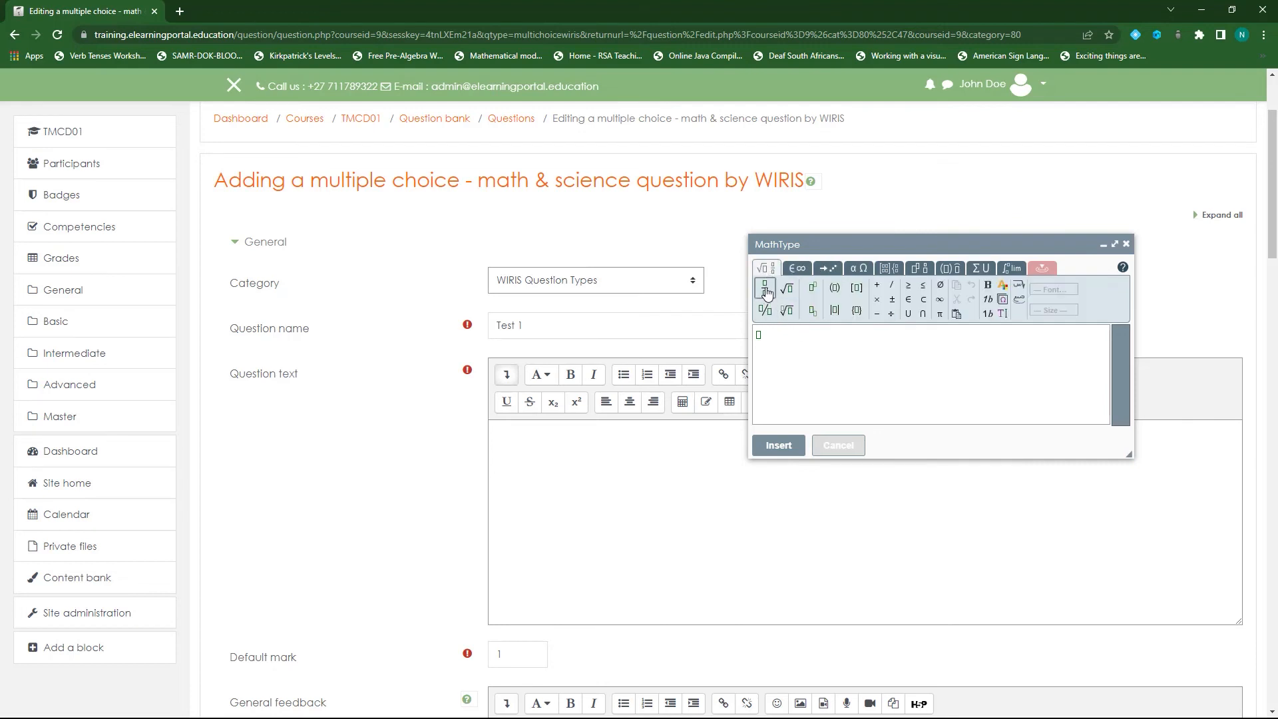
type("1/2+")
left_click(765, 288)
type("1/4")
left_click_drag(796, 344, 760, 340)
key("Delete")
- Handwrite the expression 1/2 + 1/3 in MathType and insert it into the question text
left_click(1121, 385)
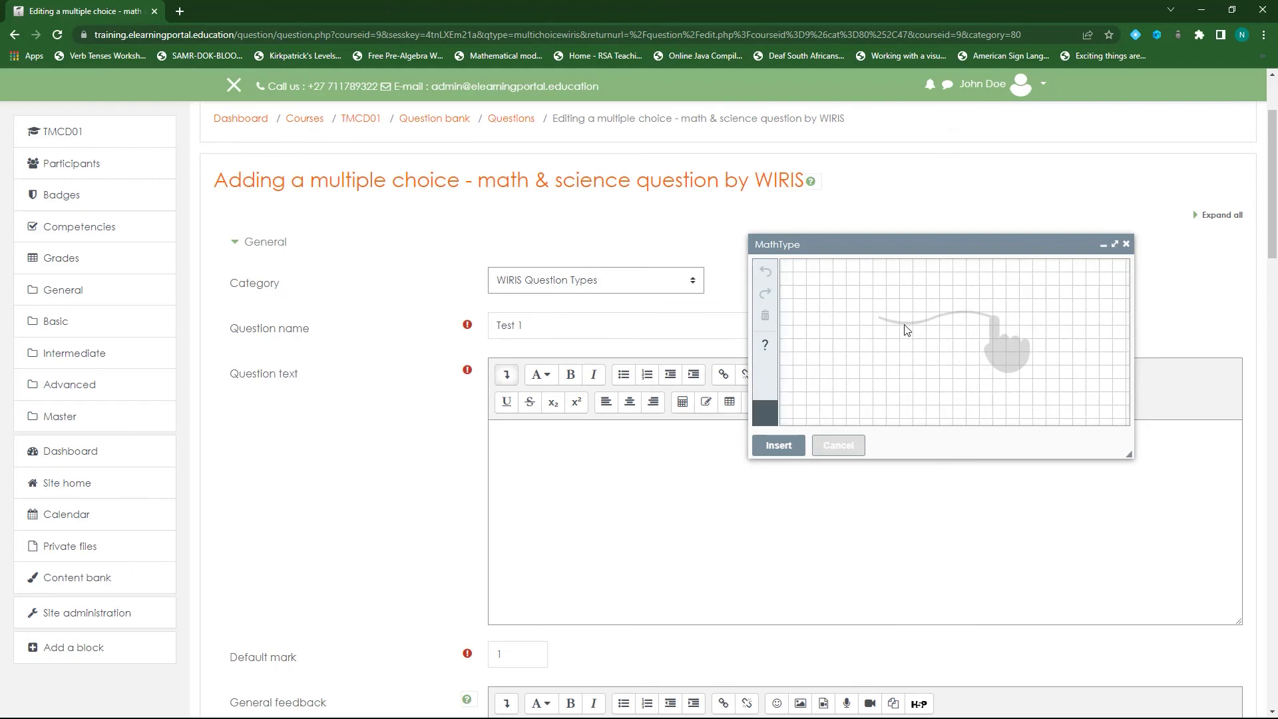
mouse_move(905, 322)
left_mouse_down()
mouse_move(905, 347)
mouse_move(922, 351)
left_mouse_up()
mouse_move(900, 364)
left_mouse_down()
mouse_move(910, 370)
mouse_move(895, 382)
mouse_move(915, 382)
left_mouse_up()
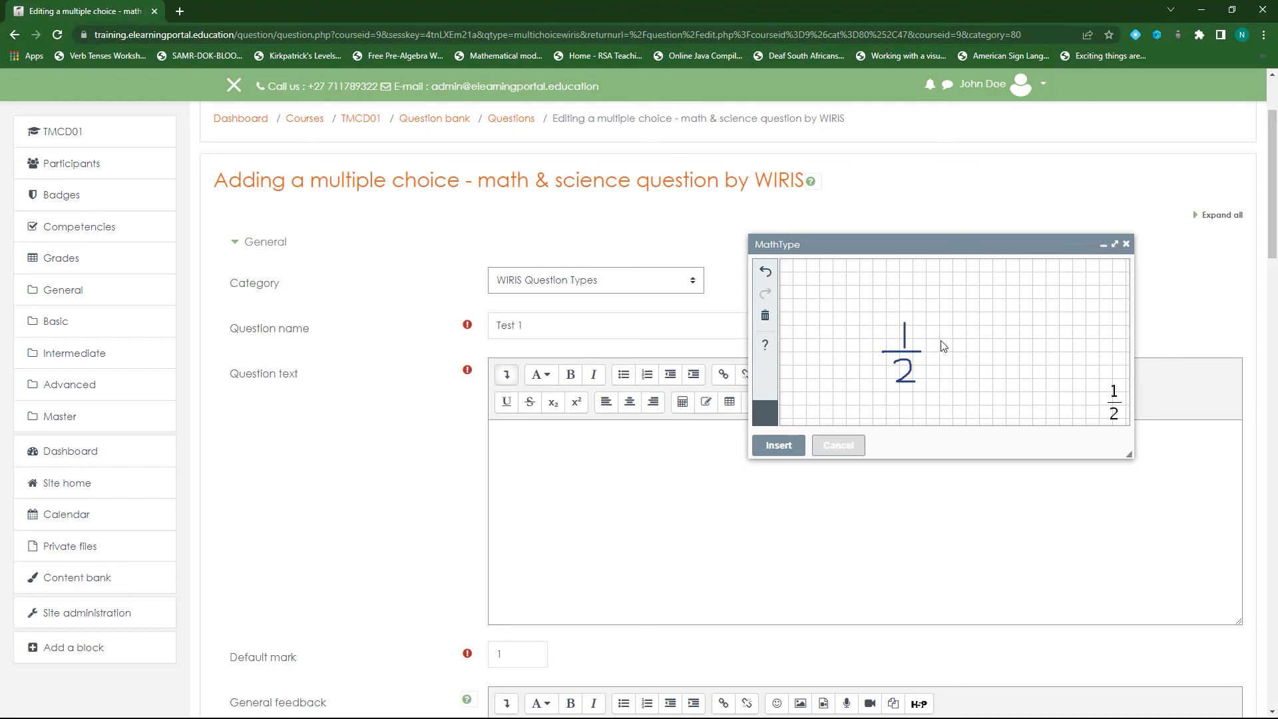
left_click_drag(941, 342, 953, 355)
mouse_move(962, 329)
left_mouse_down()
mouse_move(975, 357)
mouse_move(968, 377)
left_mouse_up()
left_click(779, 451)
- Set the grade of Choice 1 to 100%
scroll(512, 324, "down", 2)
scroll(533, 358, "down", 10)
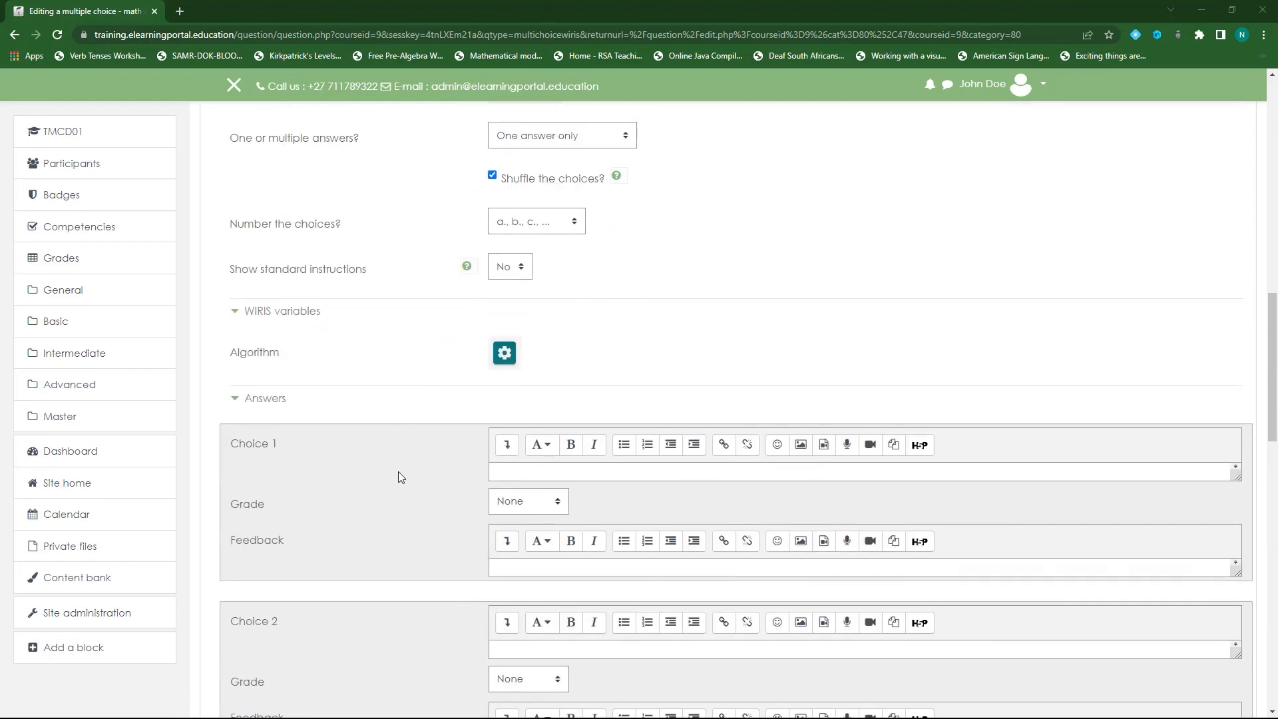
left_click(558, 507)
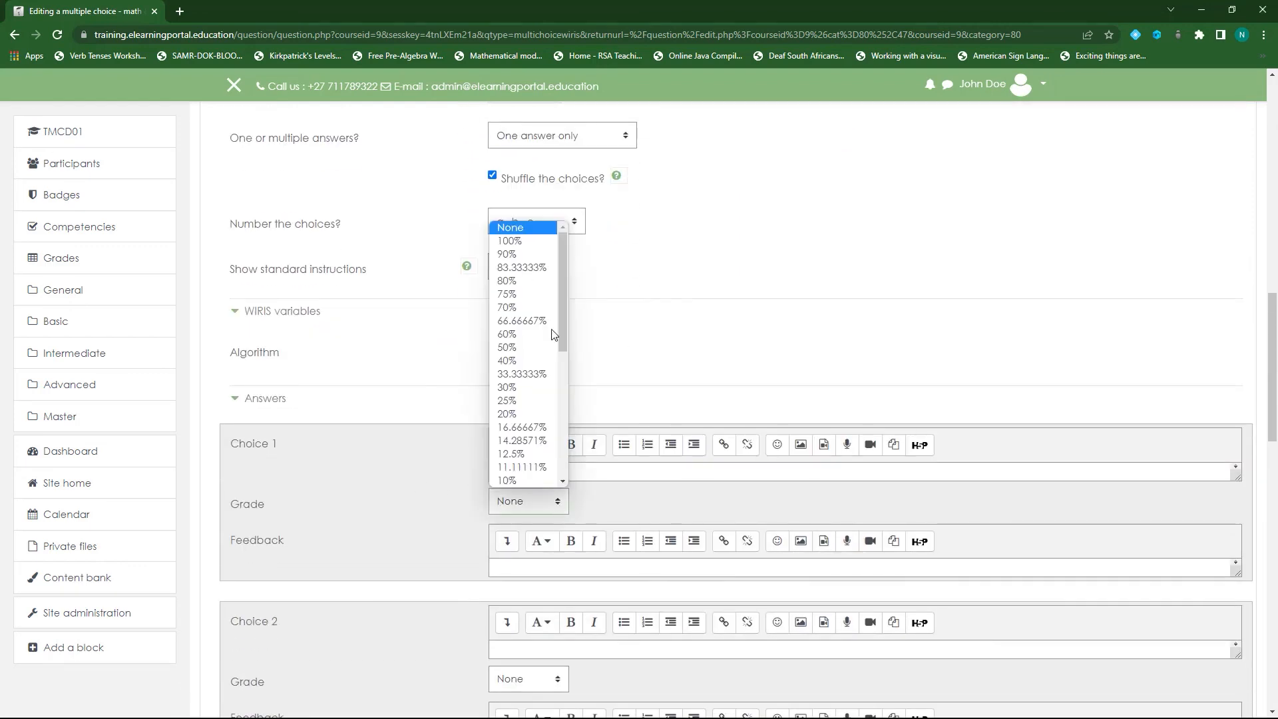
left_click(496, 239)
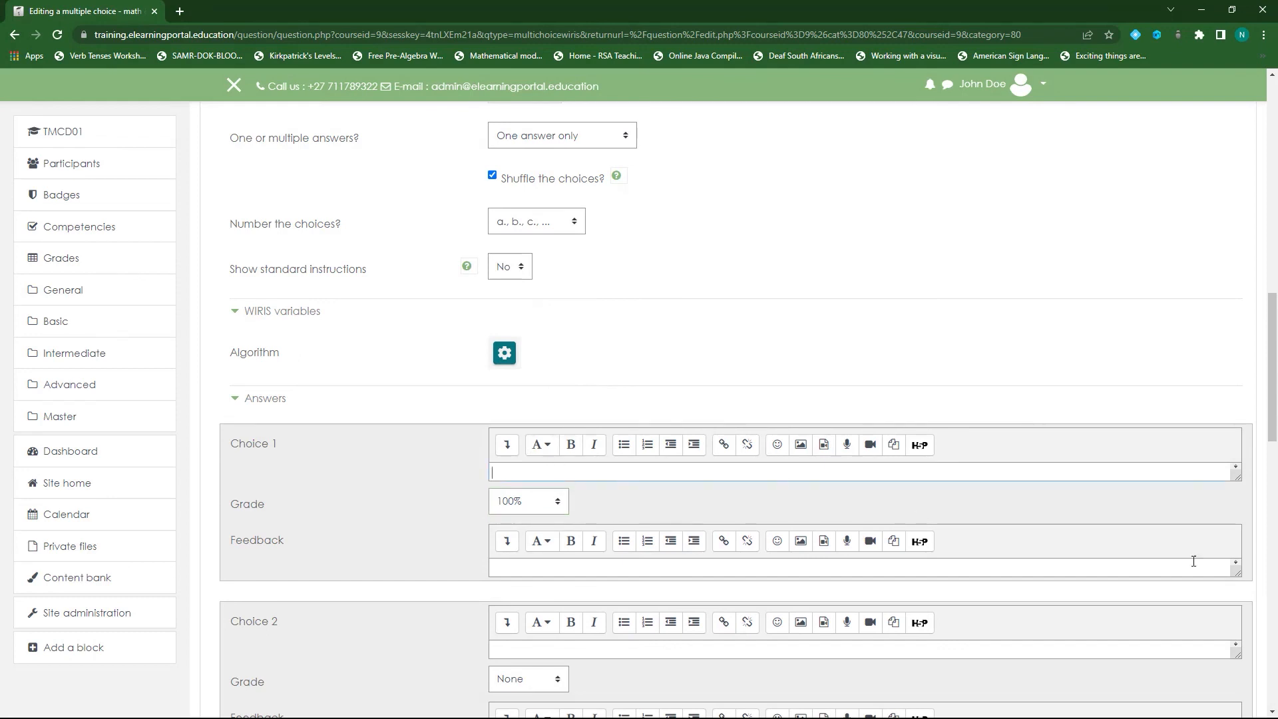
- Enlarge the Choice 1 answer box and insert the fraction 5/6 into it with MathType
left_click_drag(1237, 477, 1238, 600)
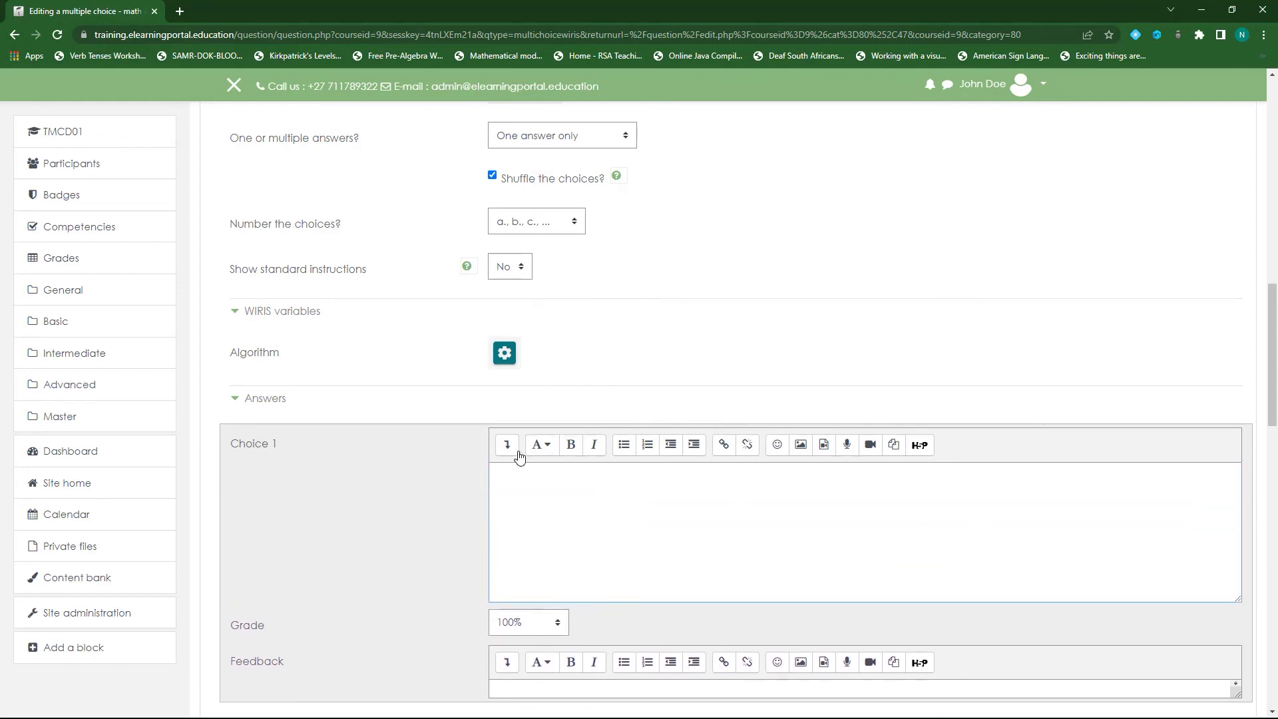
left_click(514, 496)
left_click(506, 443)
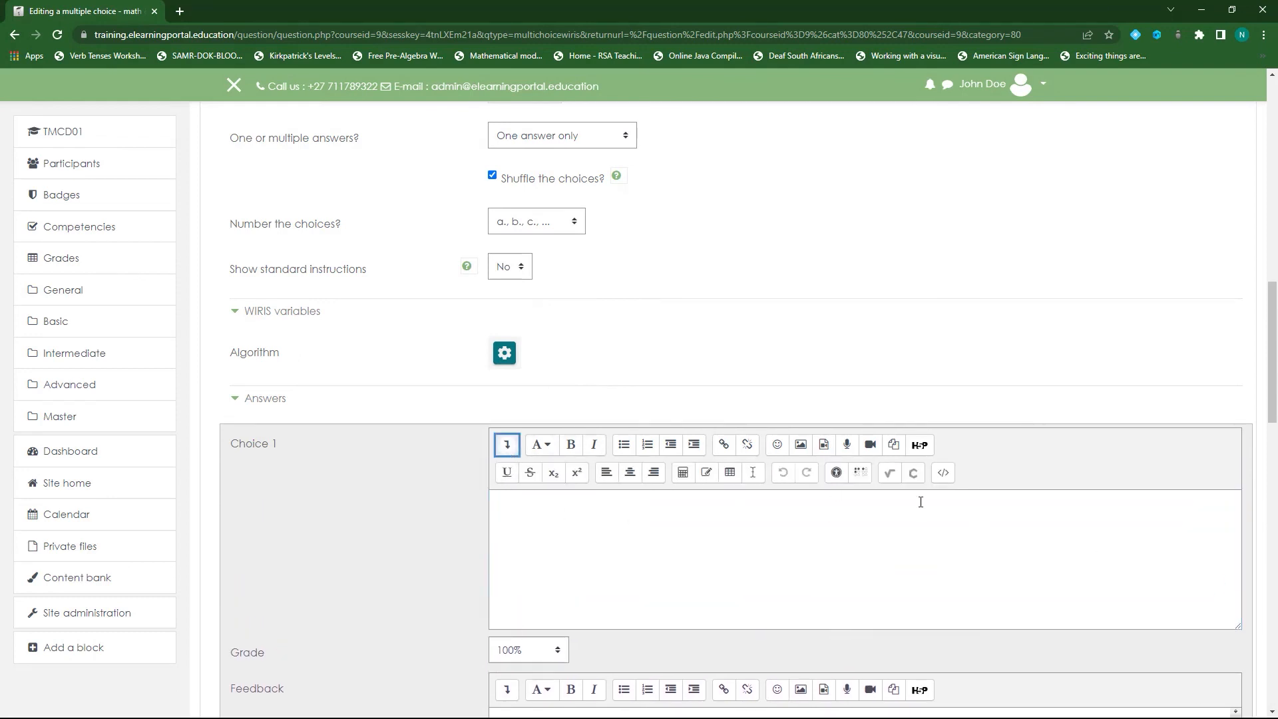
left_click(891, 478)
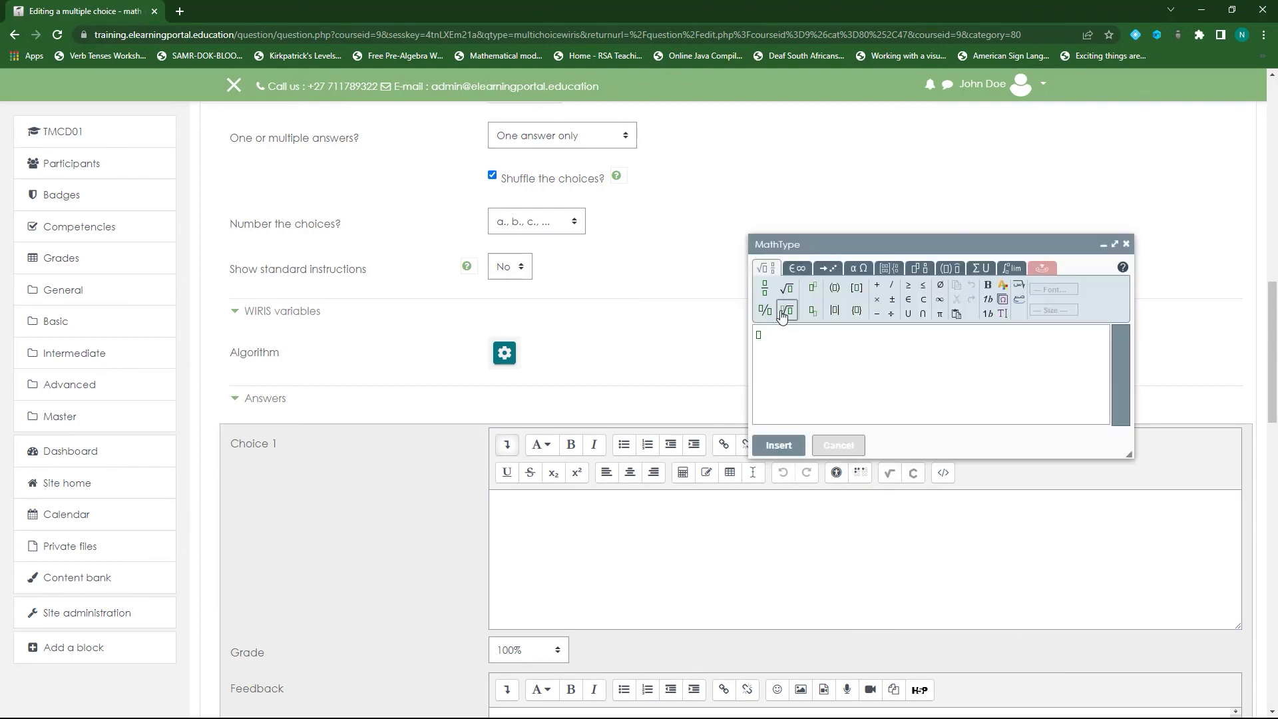
left_click(765, 288)
left_click(779, 444)
- Insert the fraction 6/5 as the Choice 2 answer with MathType
scroll(399, 512, "down", 8)
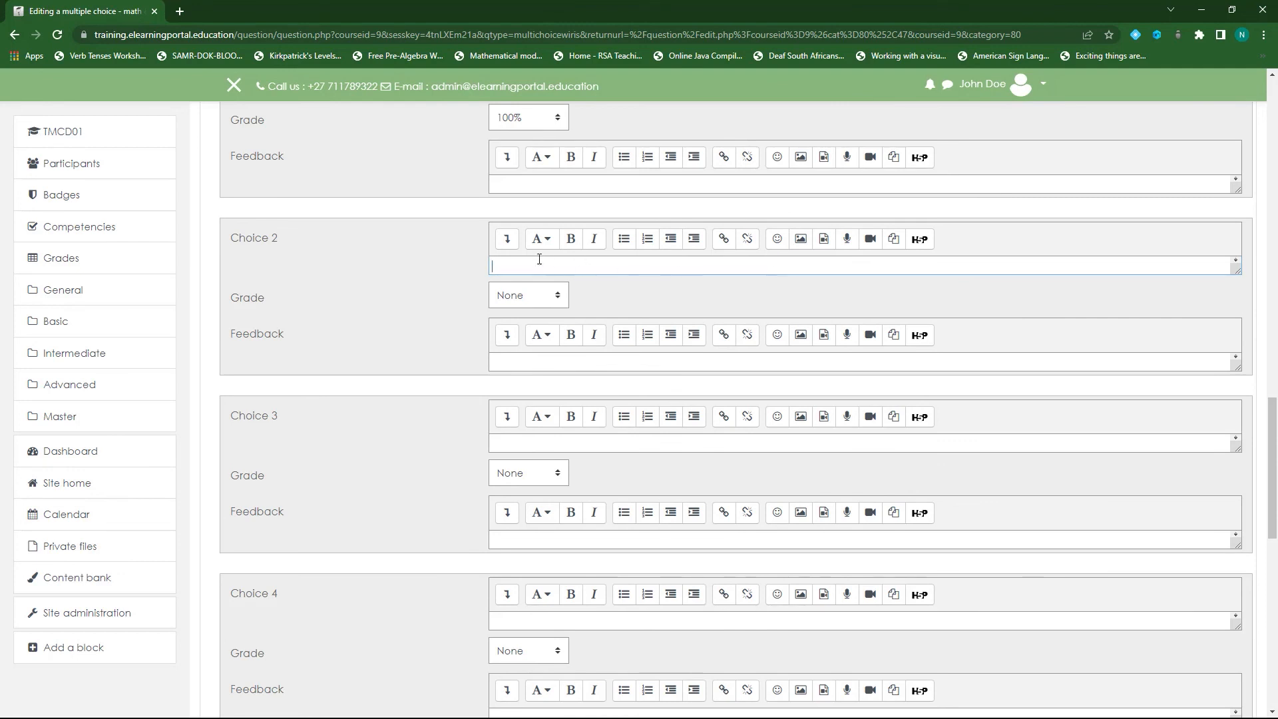
left_click(507, 239)
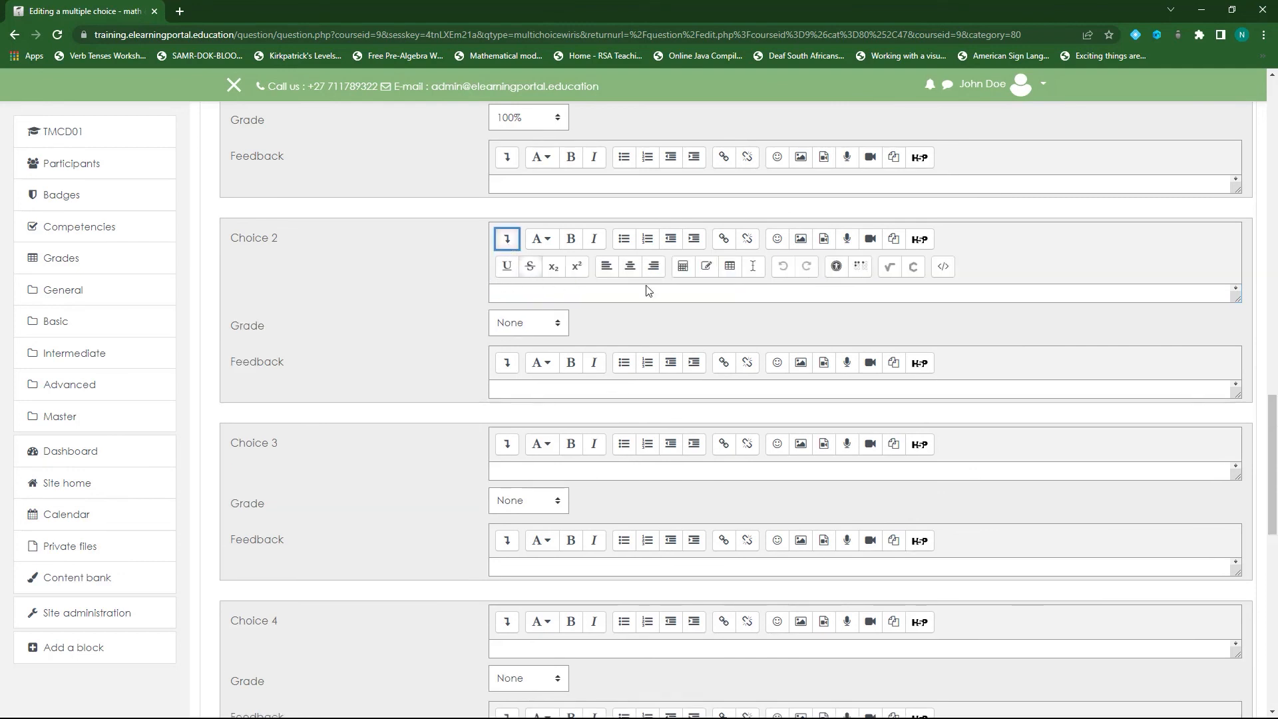
left_click(889, 266)
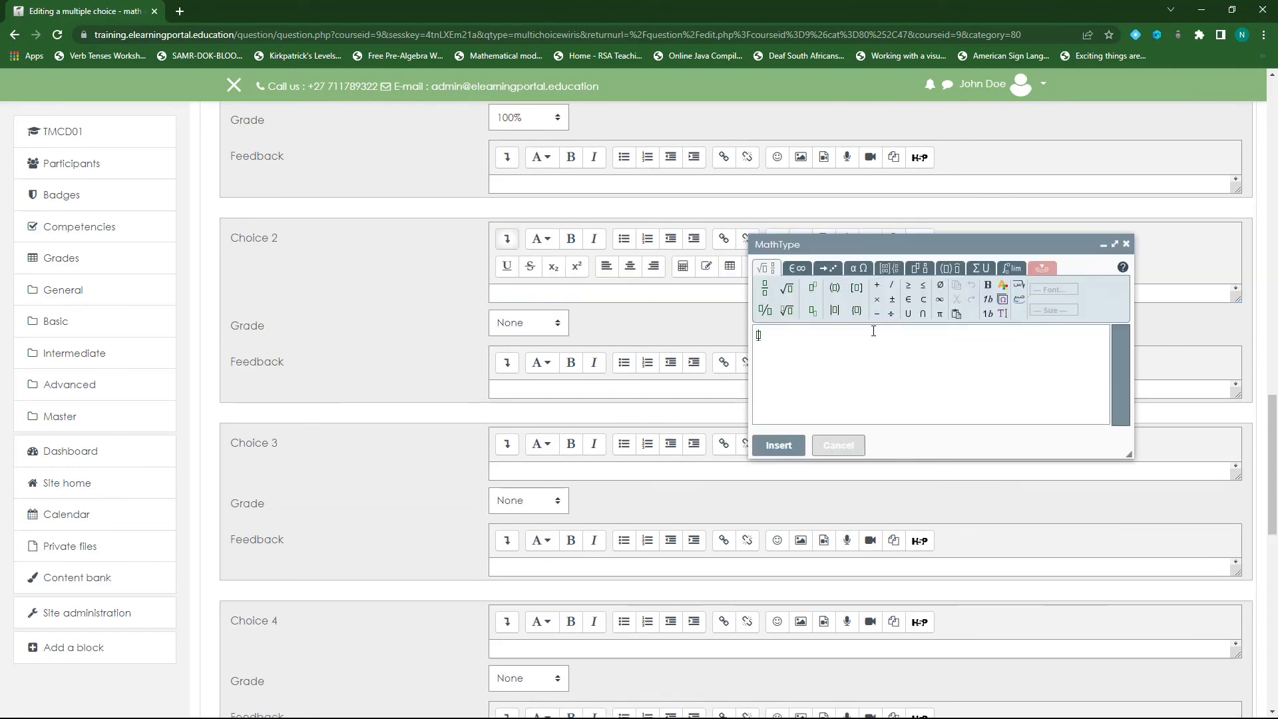
left_click(765, 309)
left_click(778, 444)
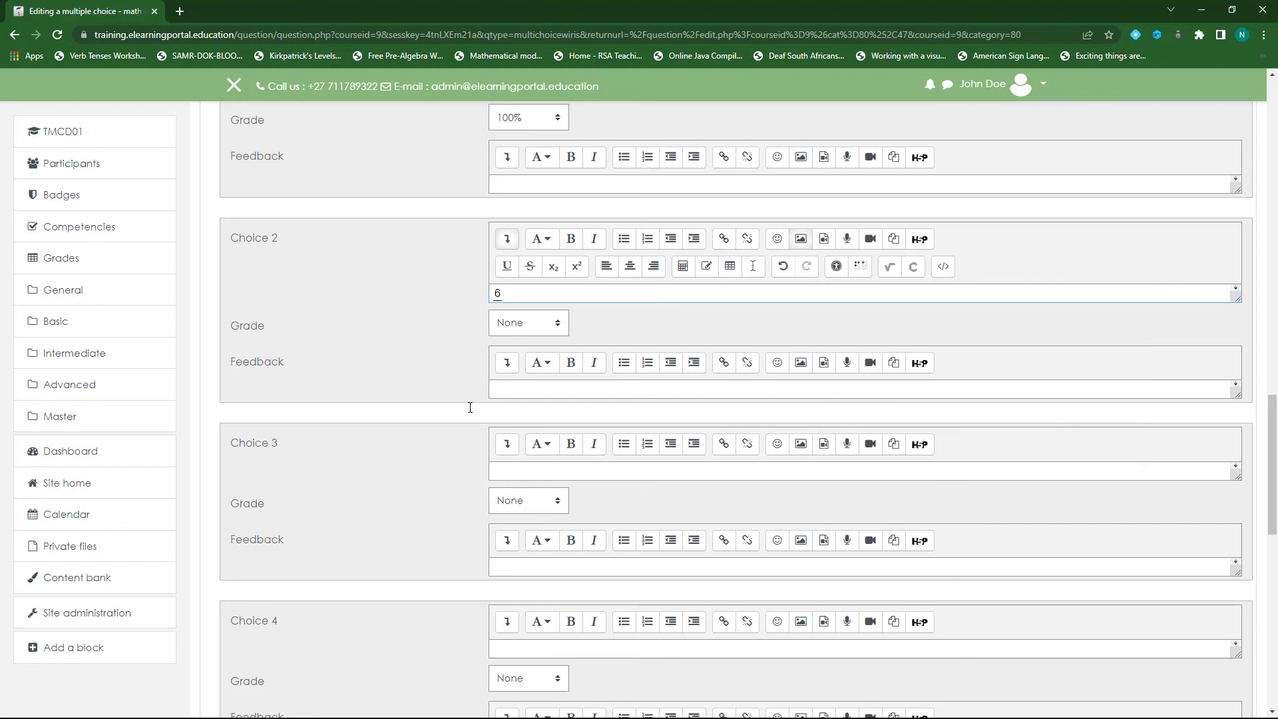
- Enter 0 as the Choice 3 answer and save the question
scroll(470, 408, "down", 2)
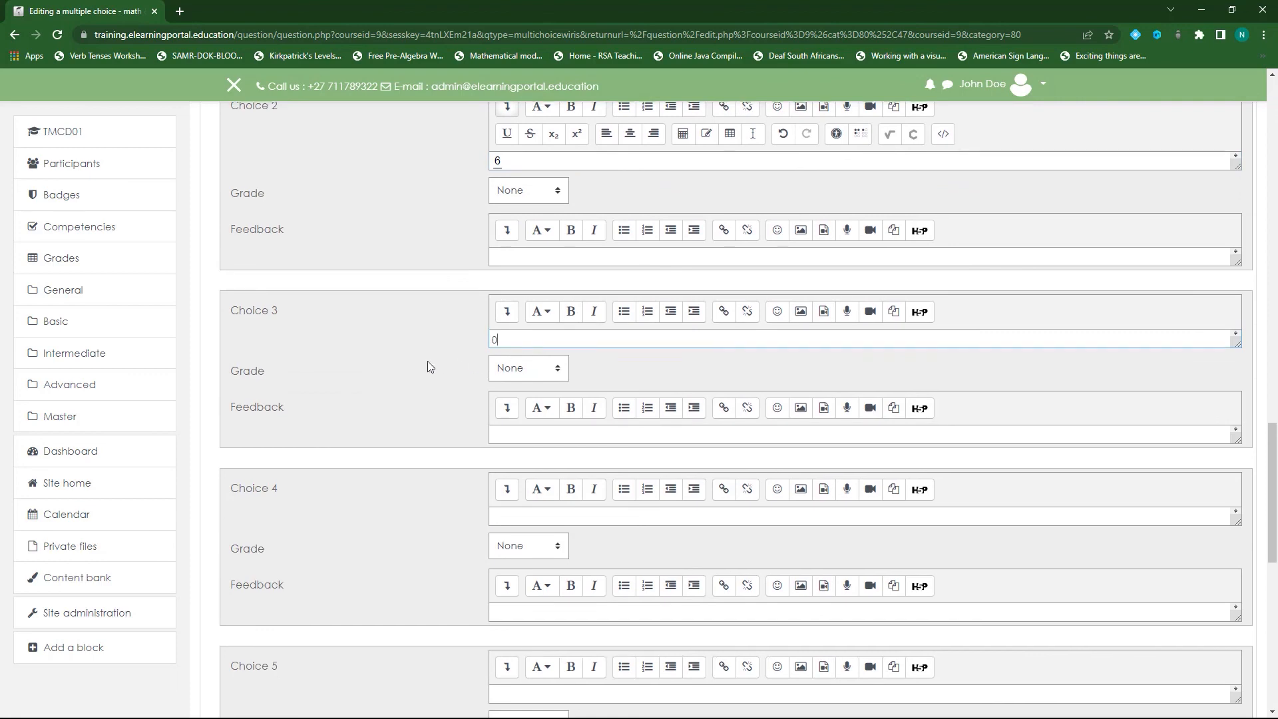
scroll(427, 361, "up", 4)
scroll(554, 384, "up", 3)
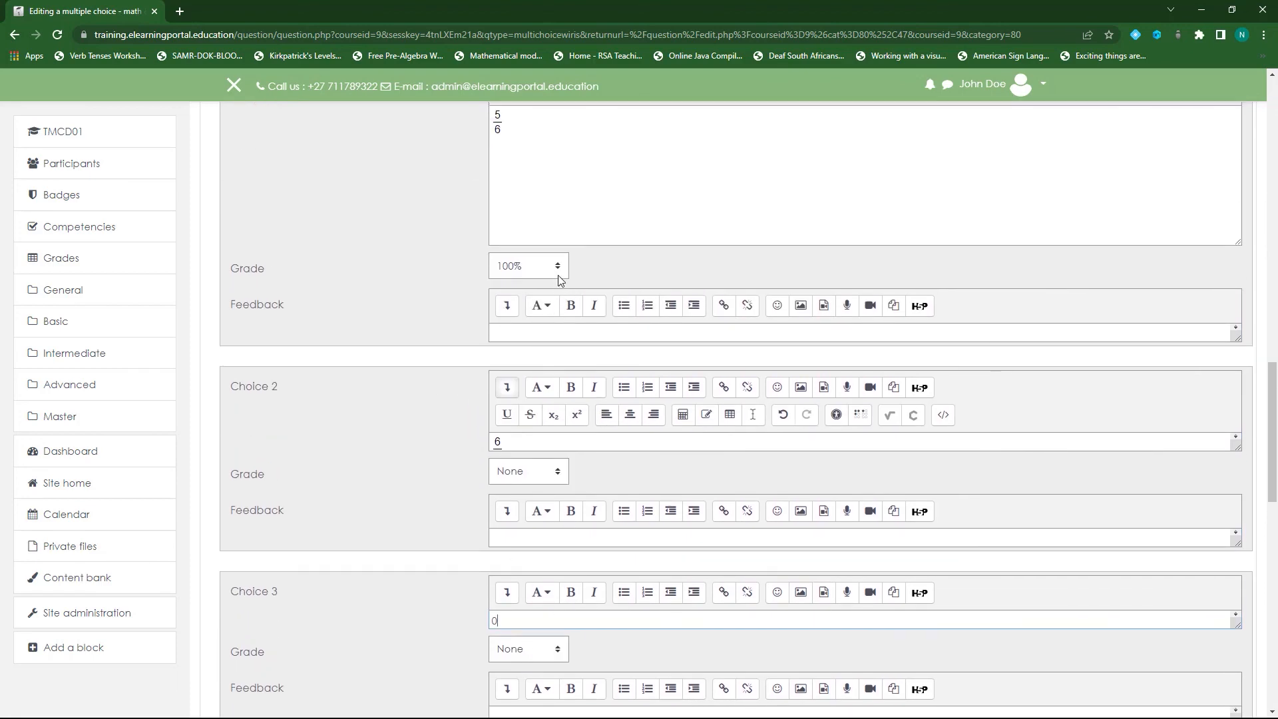
scroll(423, 364, "down", 9)
scroll(422, 362, "down", 8)
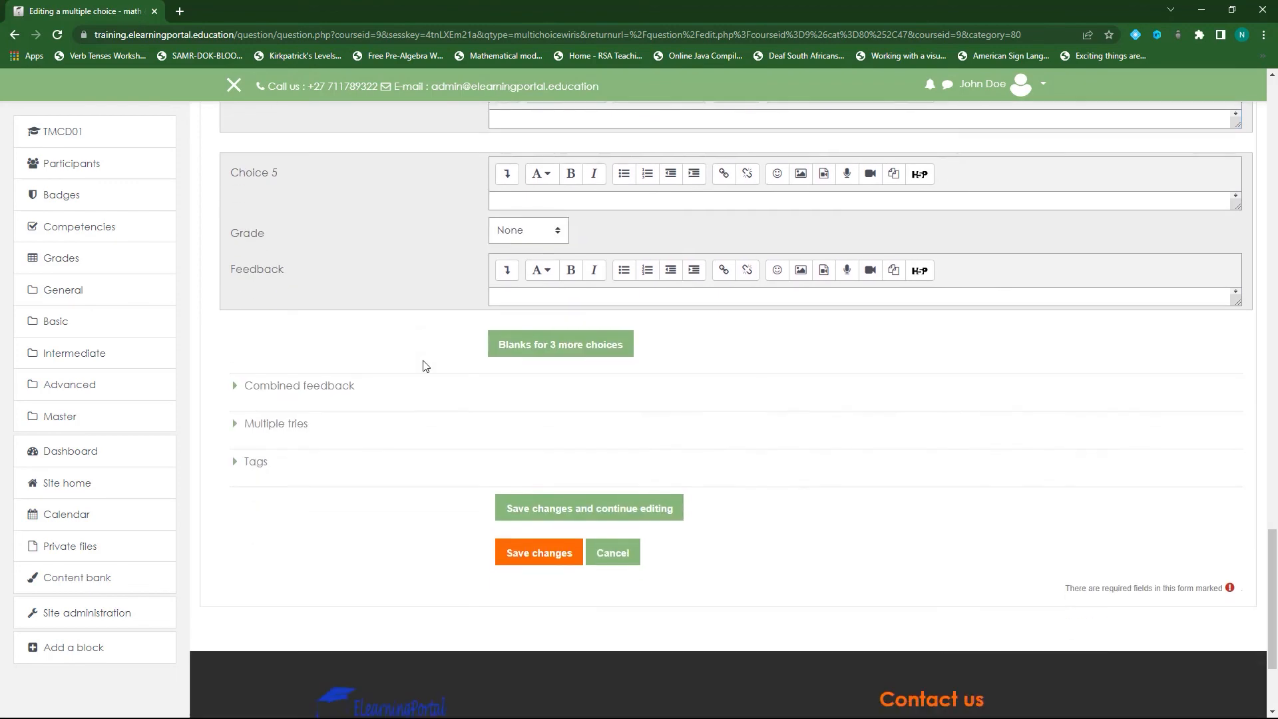
left_click(539, 381)
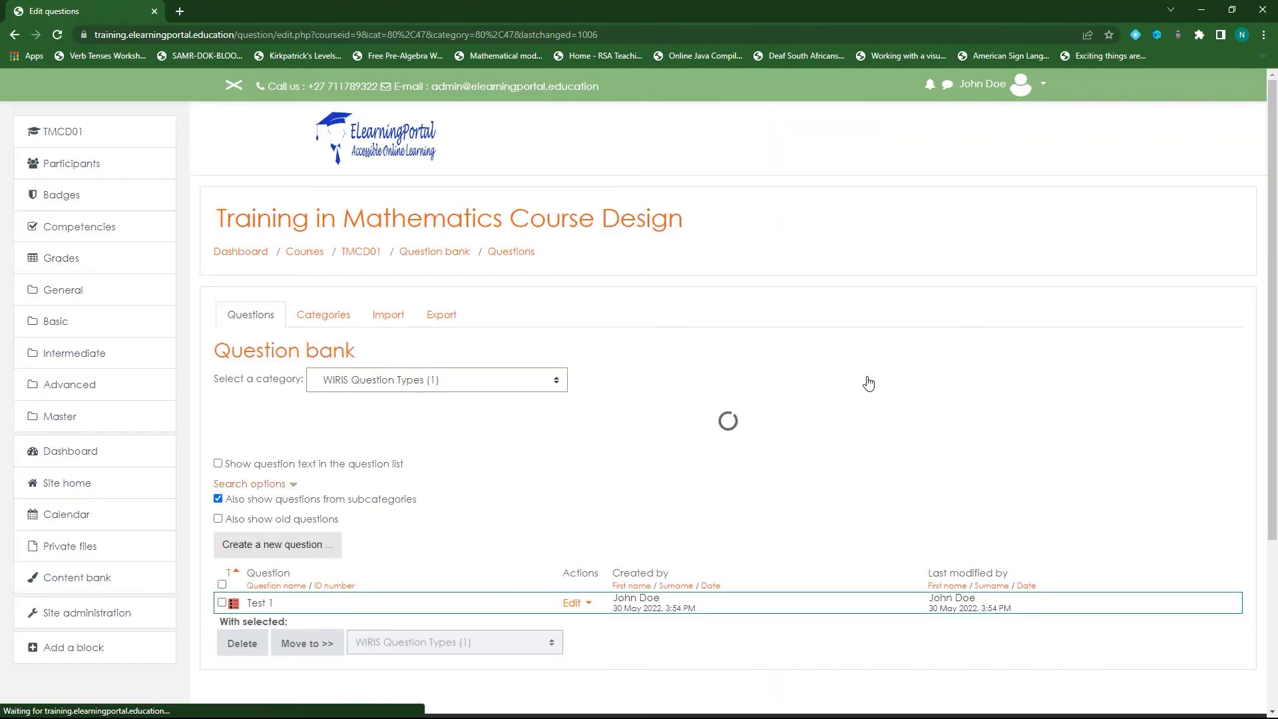
- Preview the Test 1 question, choose the answer 5/6, and submit and finish the attempt
scroll(508, 342, "down", 4)
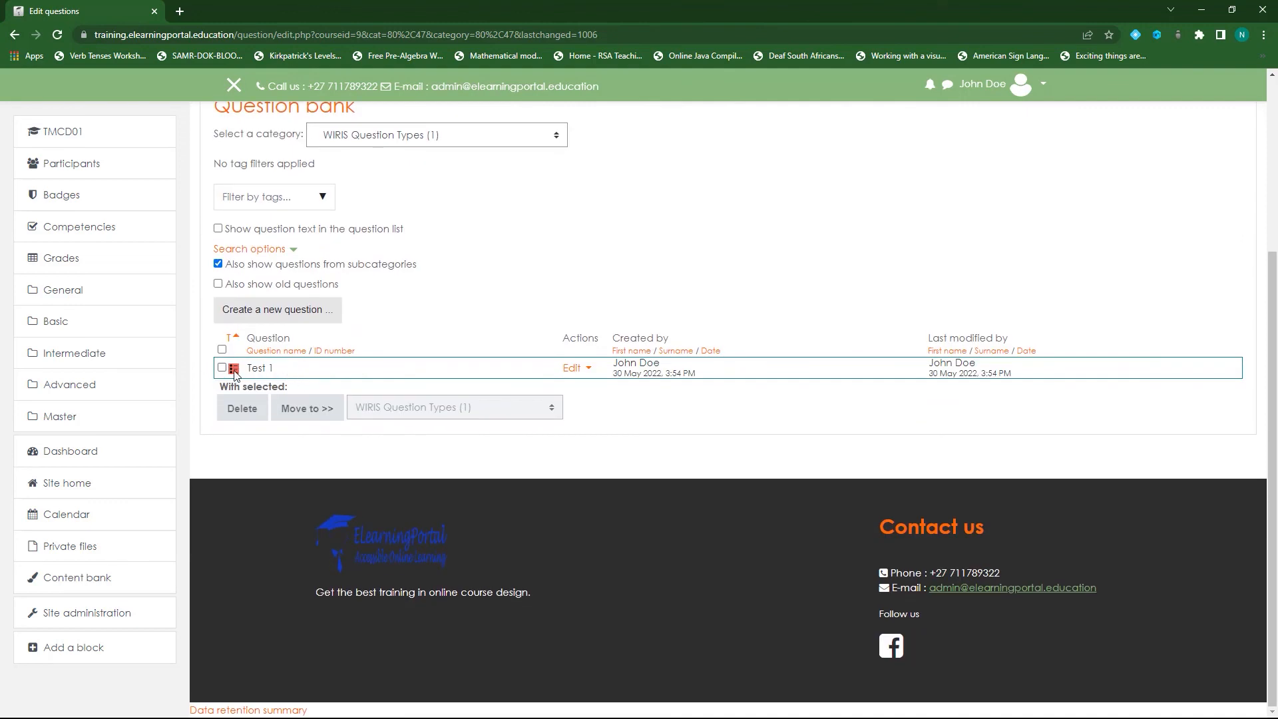
left_click(579, 369)
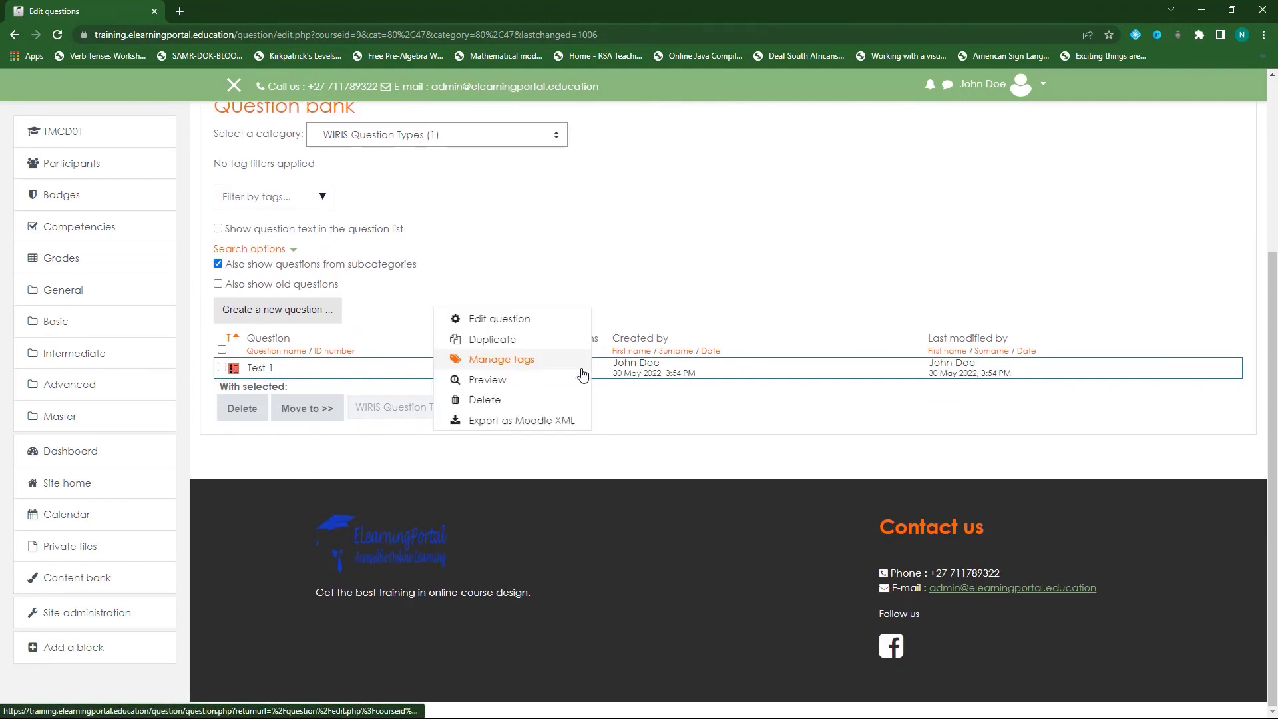
left_click(478, 384)
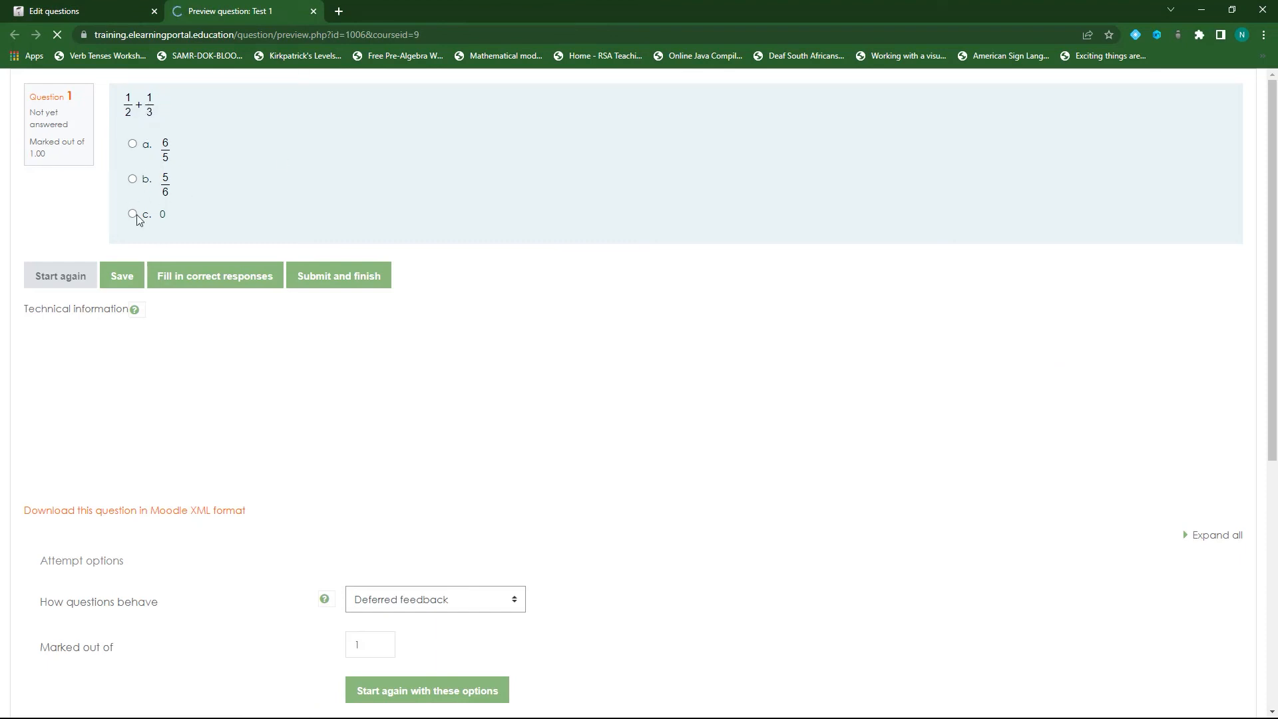
left_click(133, 179)
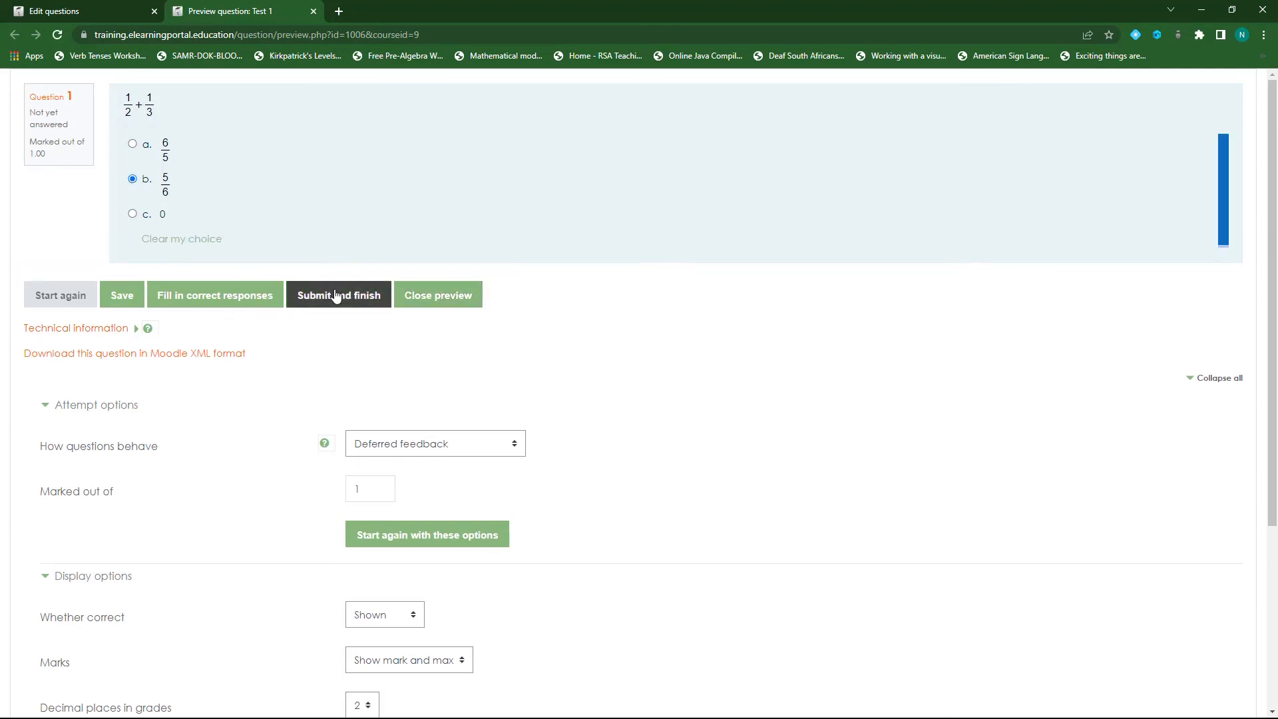
left_click(337, 293)
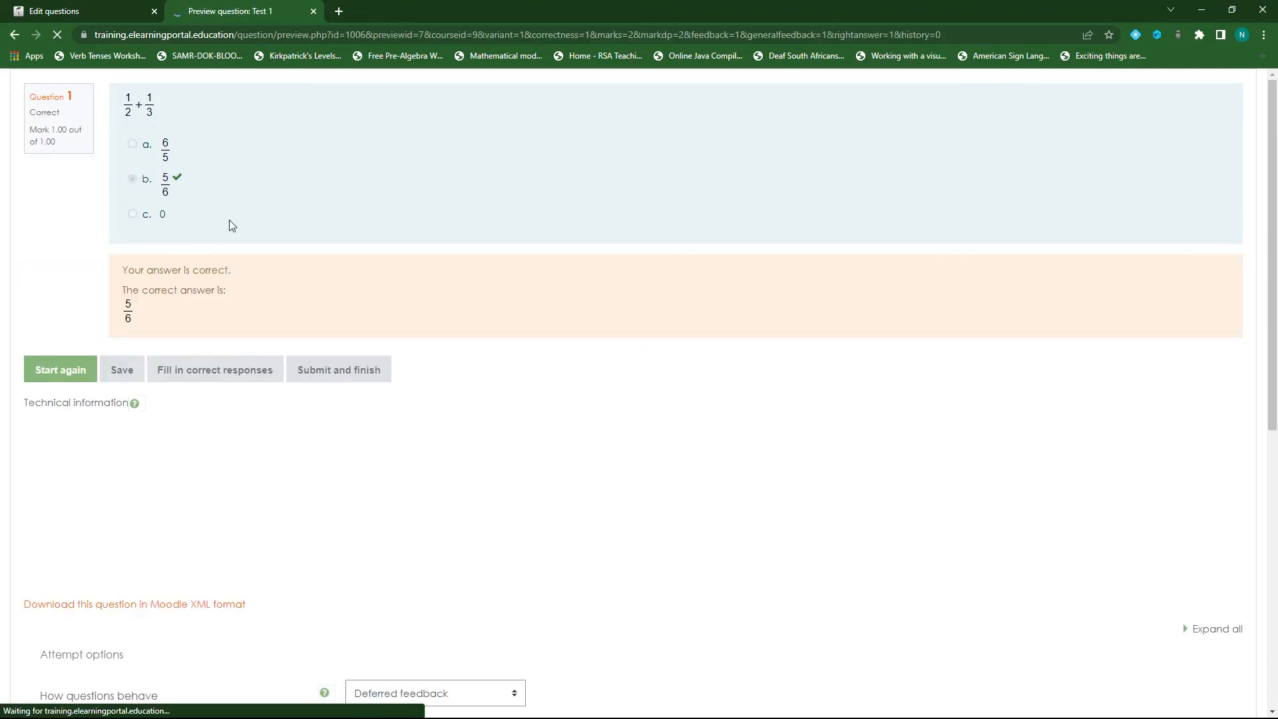